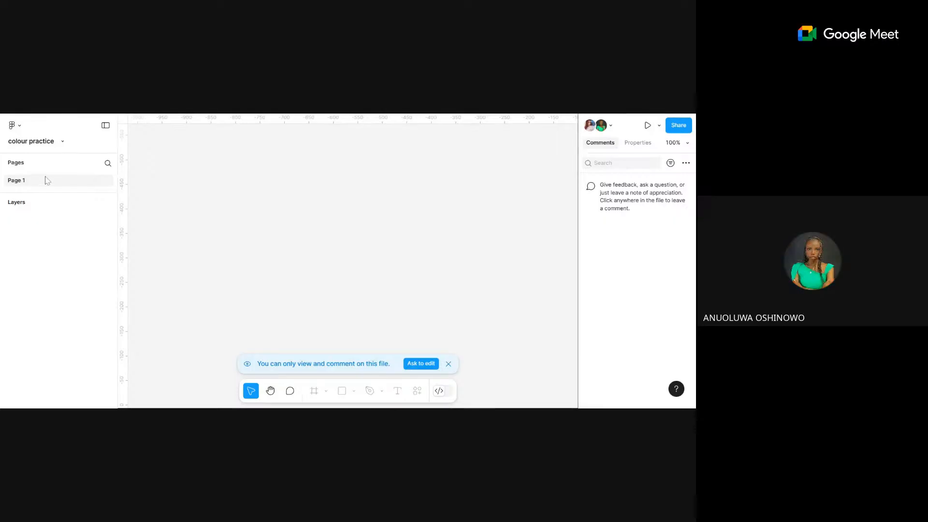
- Start editing the colour practice file, accept full access to Figma Design, and open the file in the browser instead
click(422, 368)
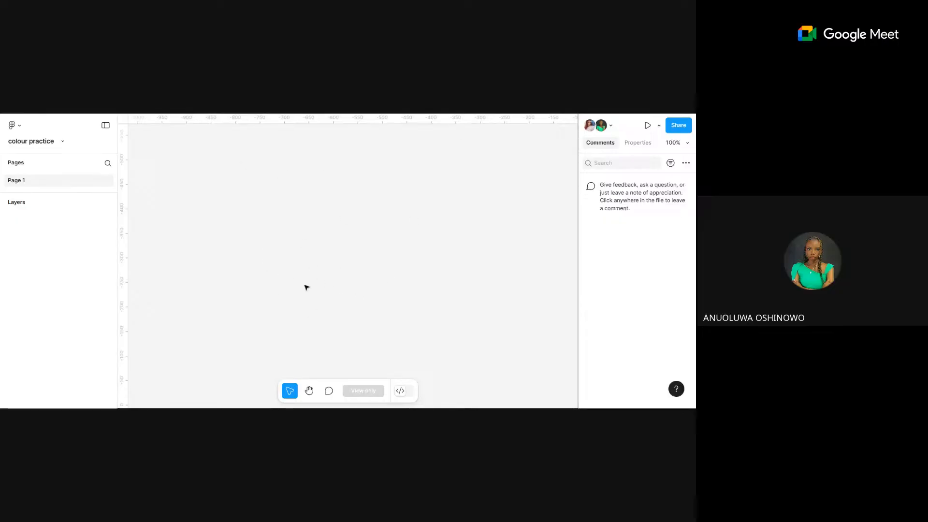
scroll(418, 253, up, 4)
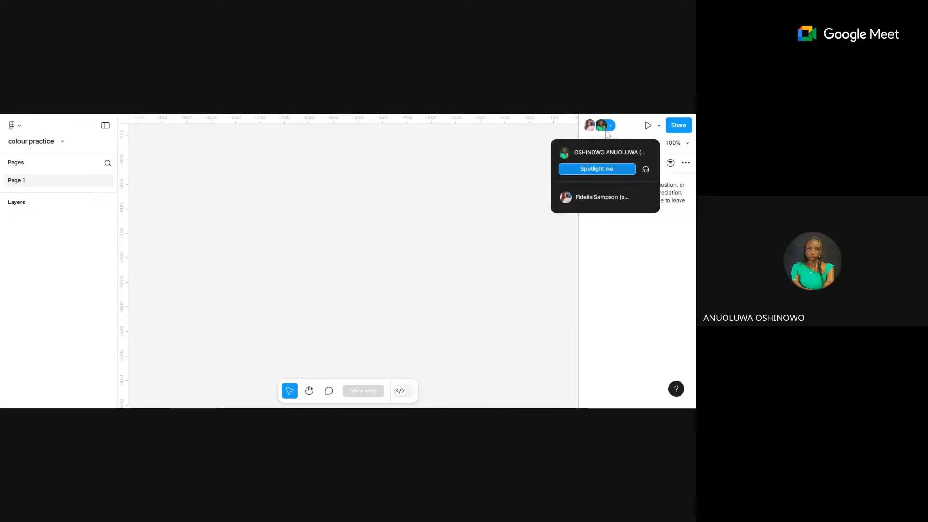
click(605, 131)
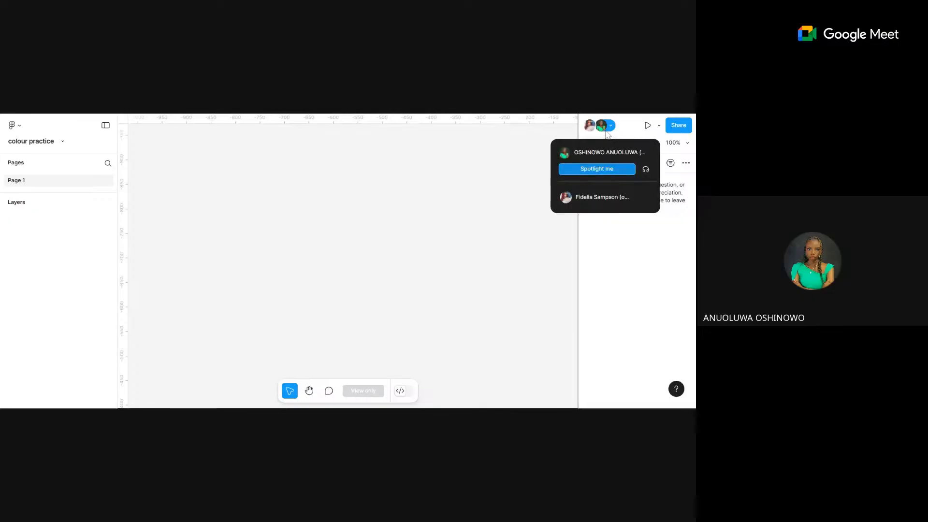
click(402, 265)
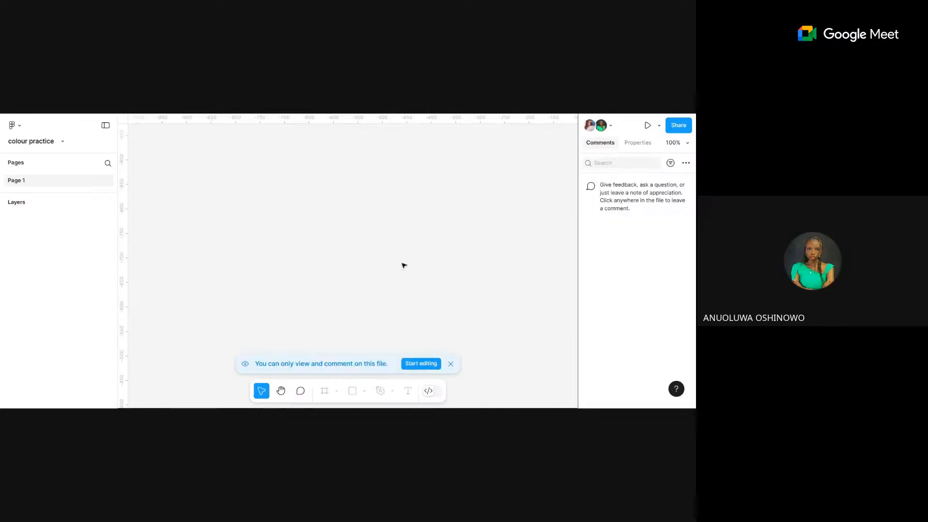
click(420, 364)
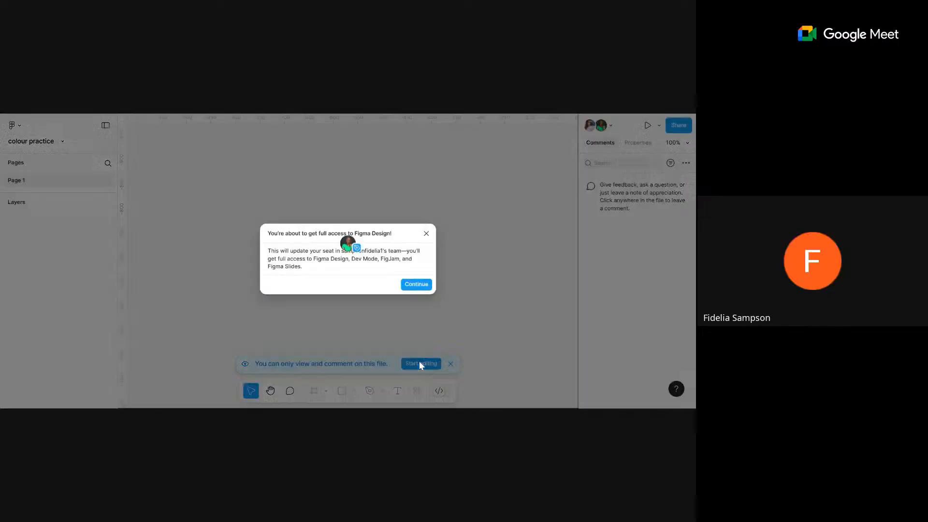
click(423, 315)
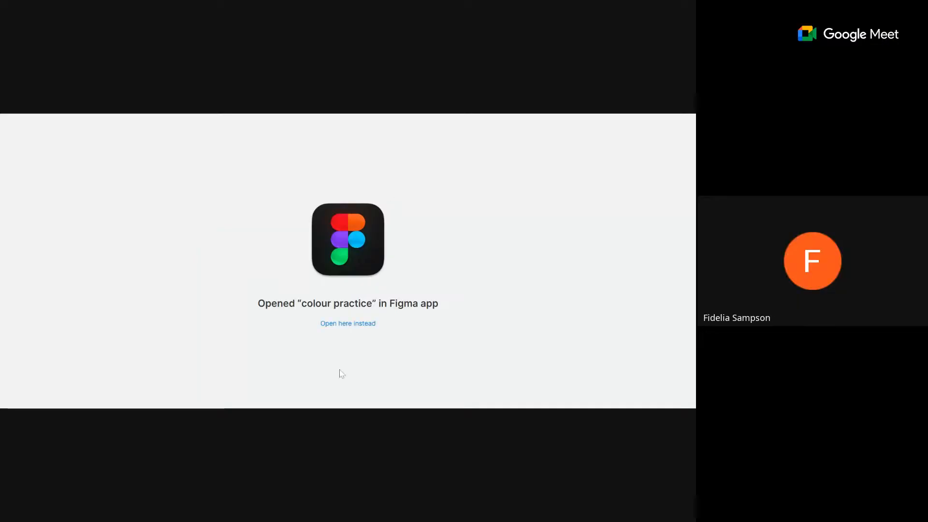
click(344, 324)
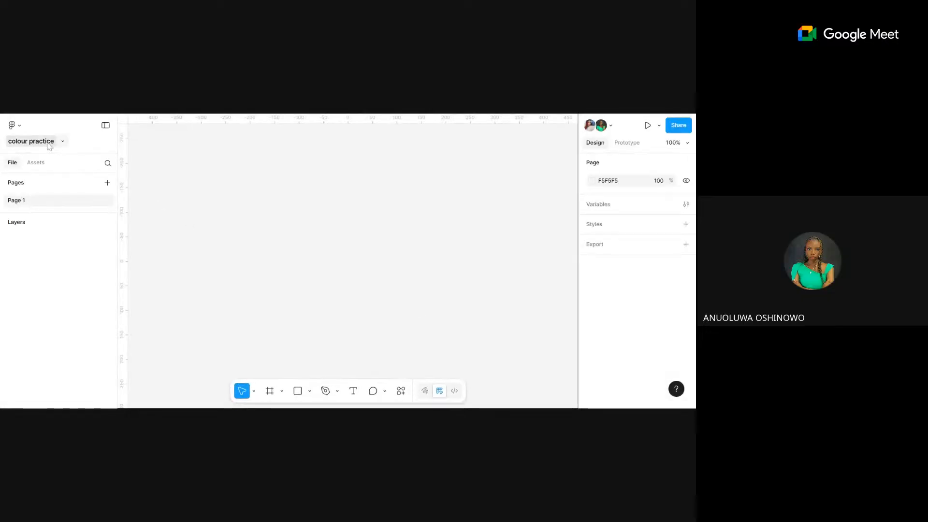
click(48, 144)
click(215, 205)
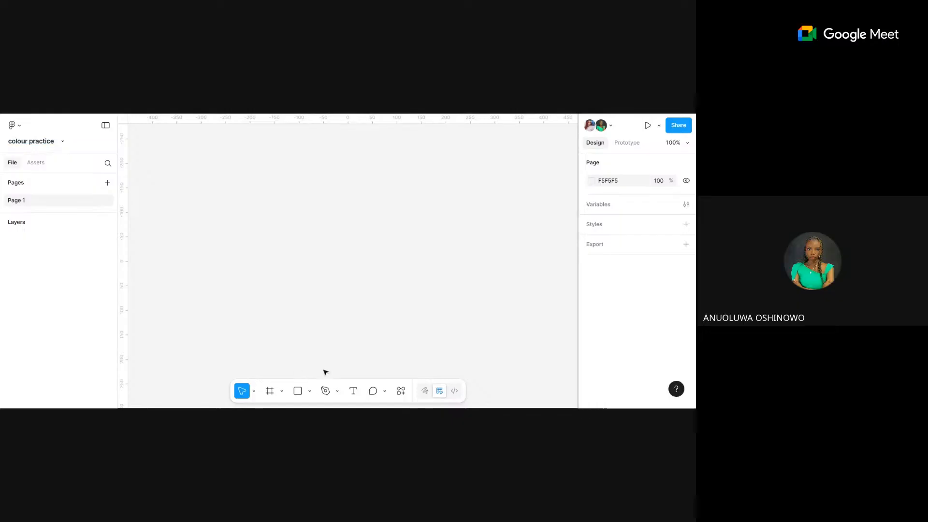
- Draw a rectangle about 84 × 75 on the canvas and duplicate it three times to form a horizontal row of four
click(310, 391)
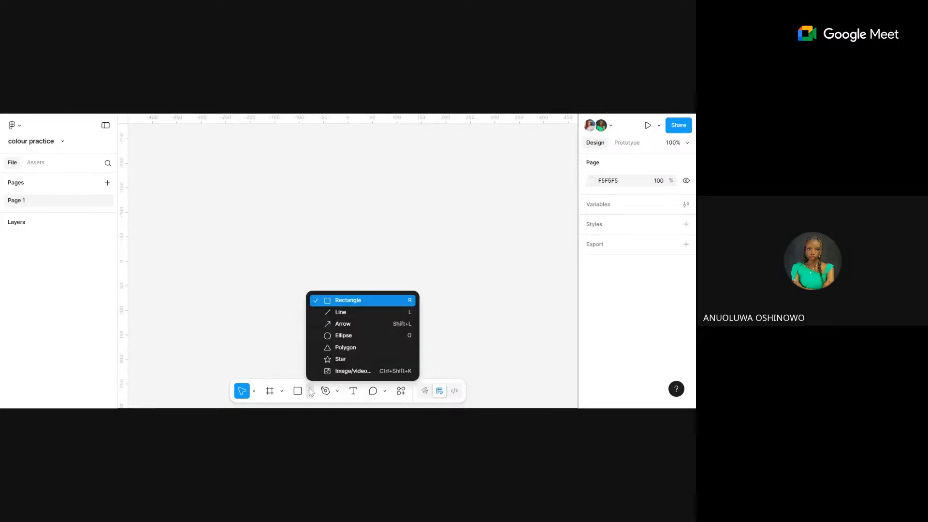
click(360, 301)
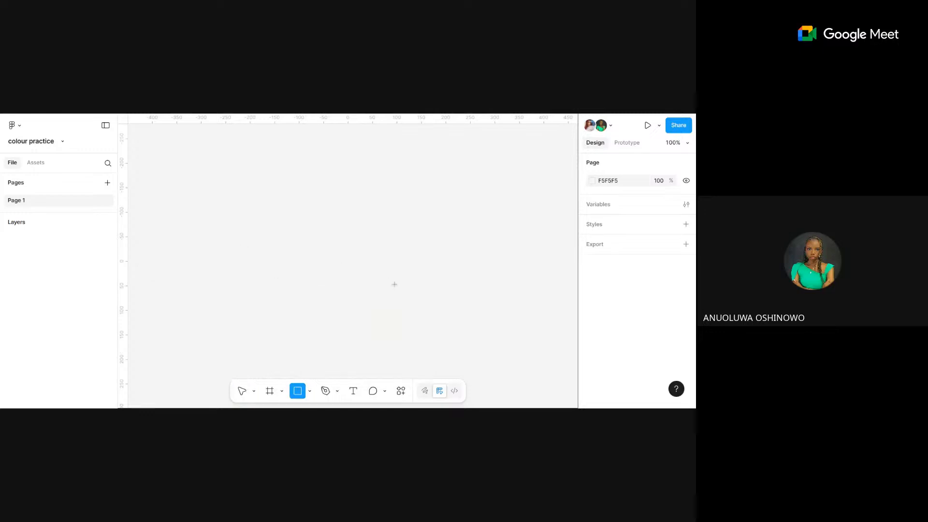
drag(234, 240, 306, 248)
key(ctrl+d)
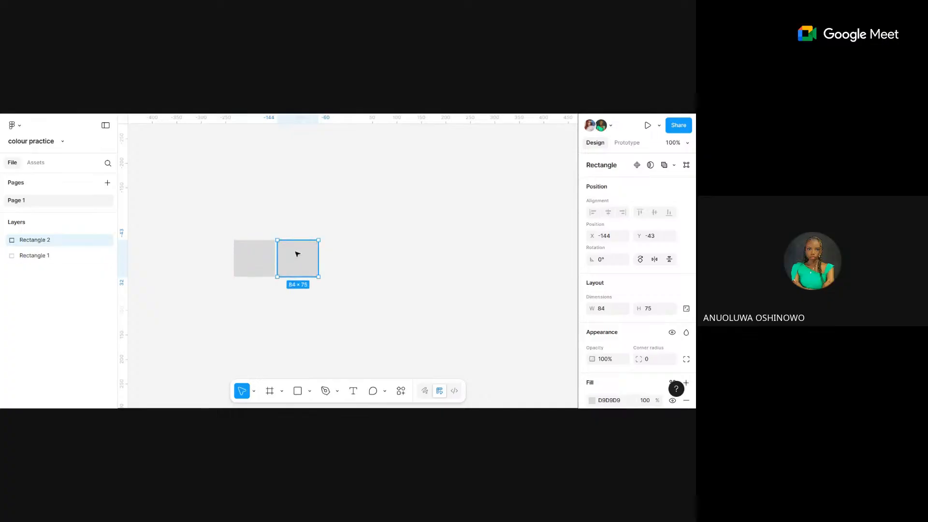
key(ctrl+d)
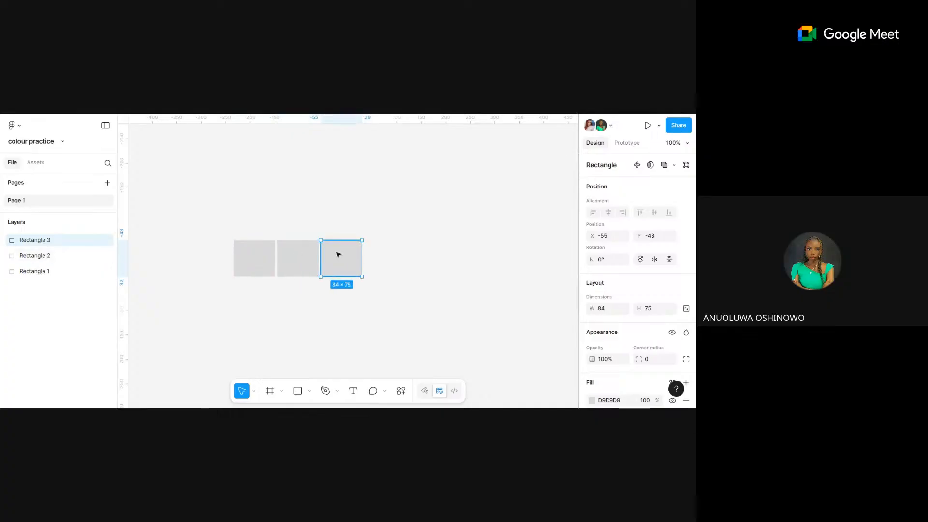
key(ctrl+d)
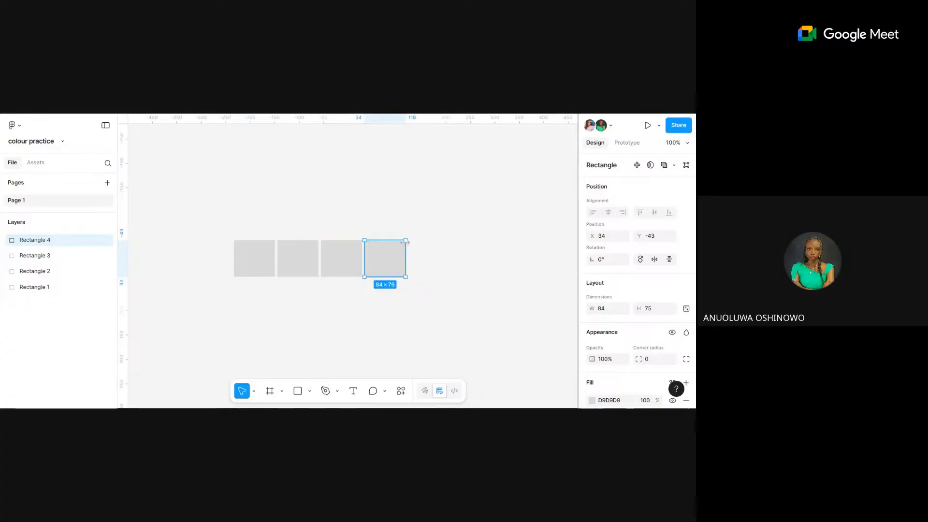
- Draw a fifth, slightly smaller rectangle about 76 × 67 at the right end of the row, aligned with its top edge
click(310, 391)
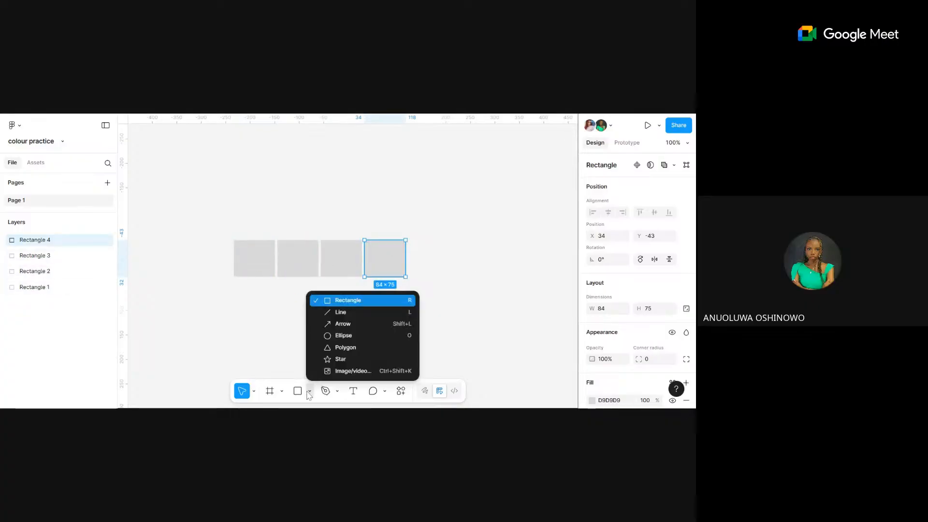
click(363, 299)
mouse_move(416, 240)
mouse_down()
mouse_move(467, 280)
mouse_move(451, 281)
mouse_move(453, 273)
mouse_up()
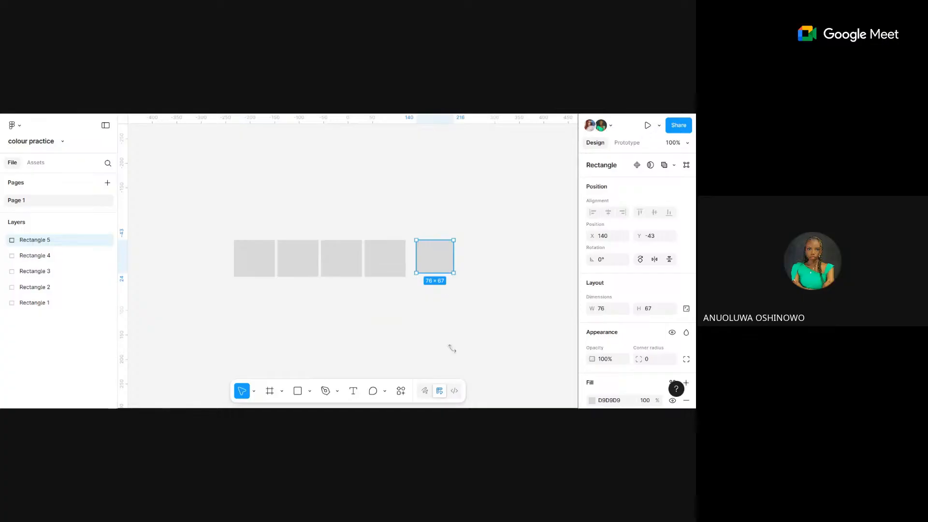
click(310, 392)
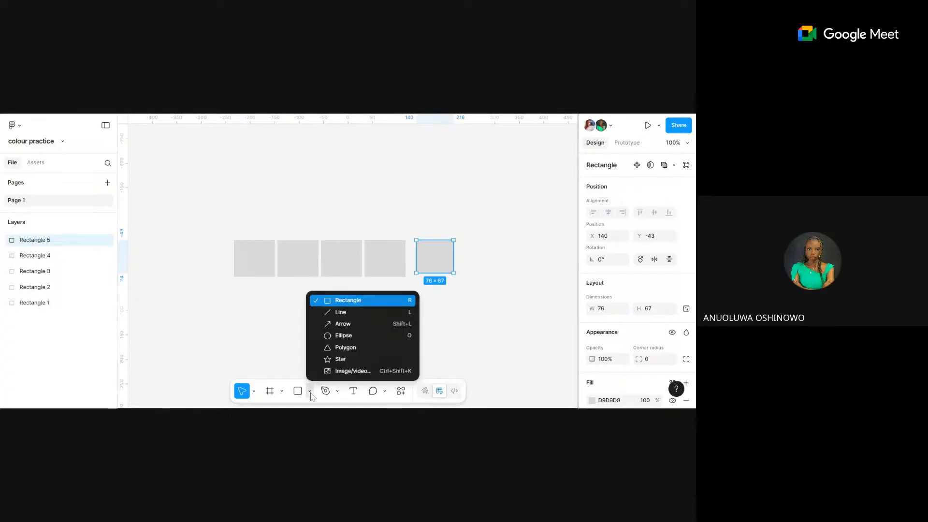
click(355, 337)
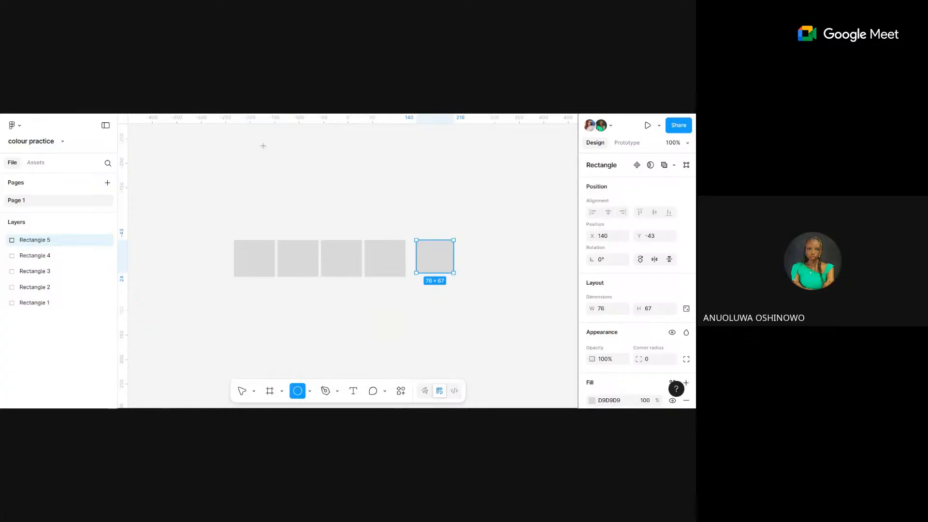
drag(262, 145, 328, 222)
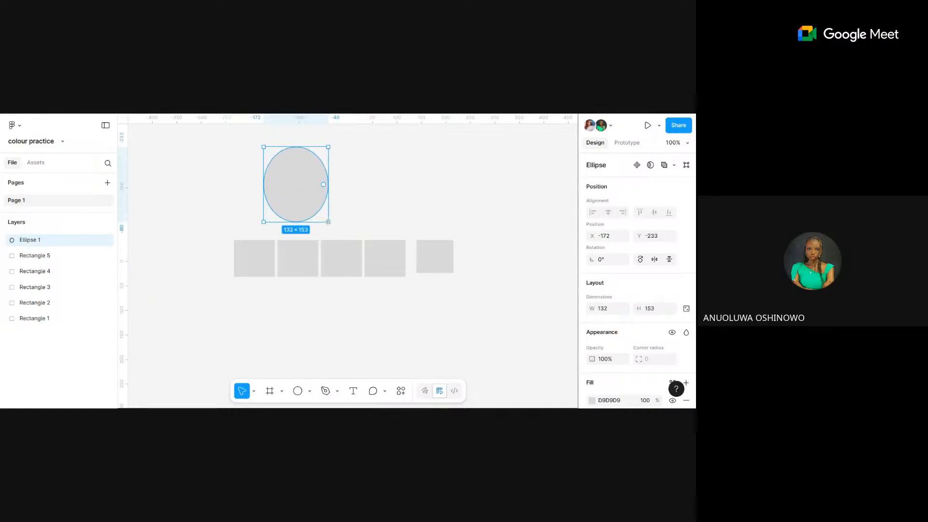
key(ctrl+z)
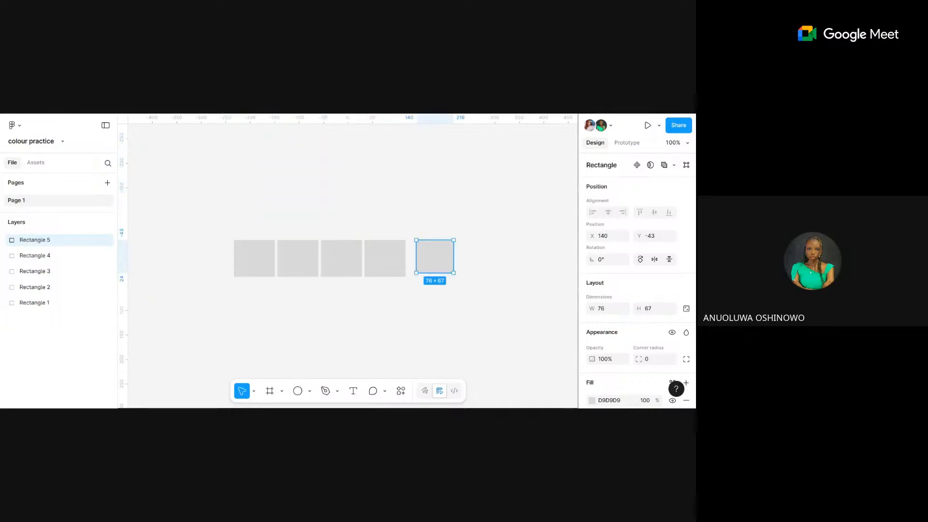
- Place a 100 × 100 circle above the rectangles and duplicate it twice to form an evenly spaced row of three
click(309, 391)
click(356, 337)
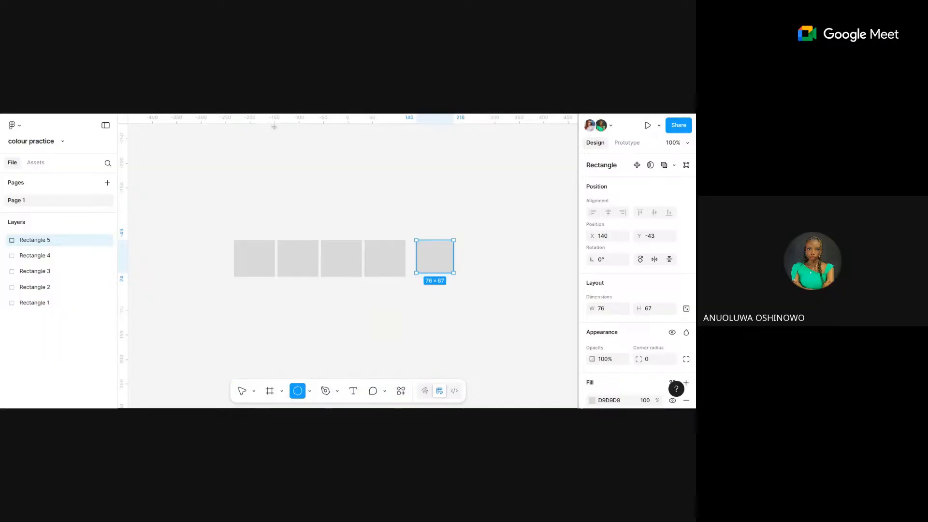
click(249, 194)
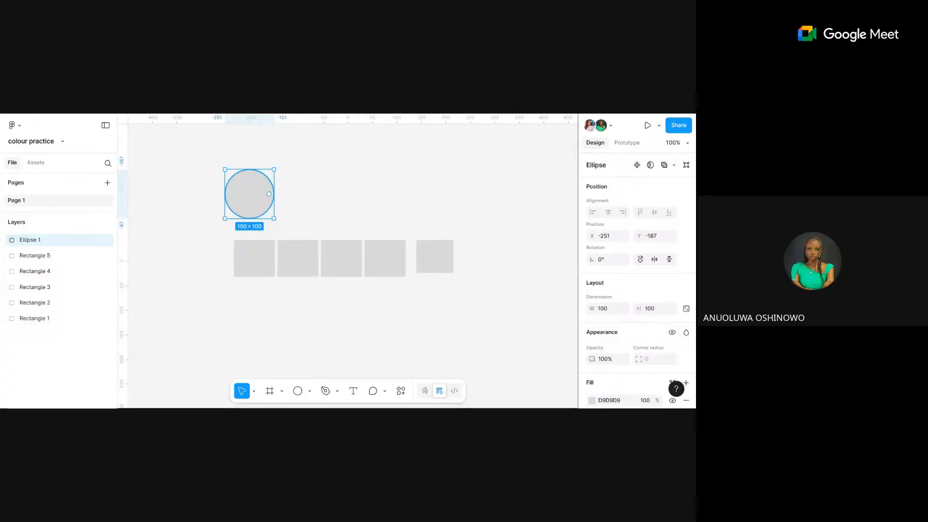
drag(249, 194, 317, 193)
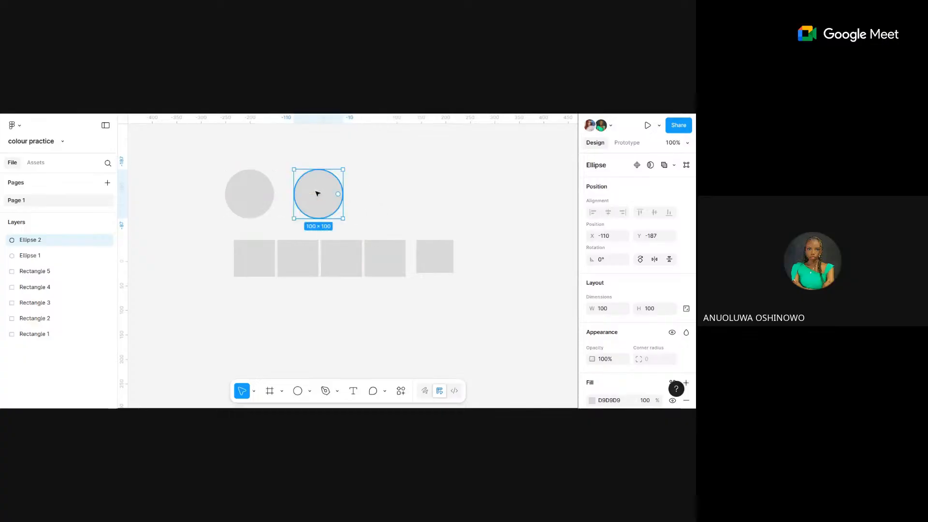
key(ctrl+d)
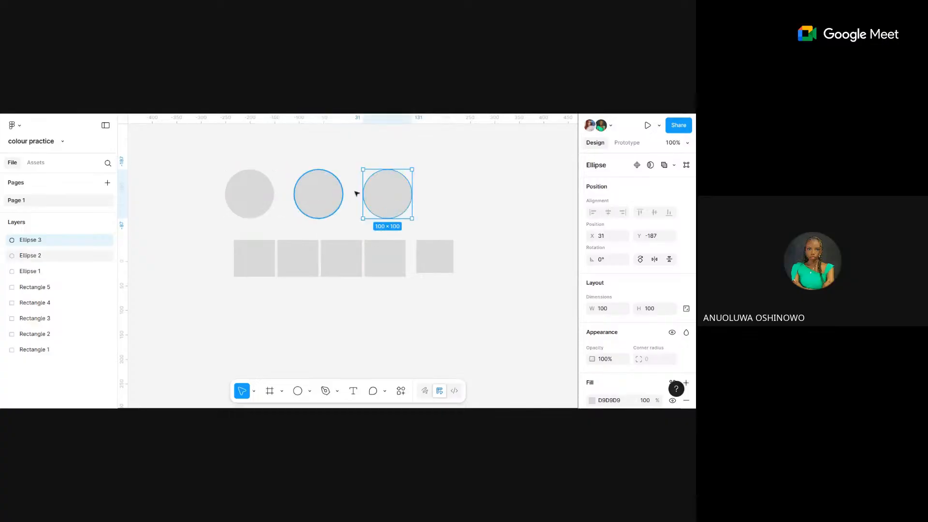
- Enclose all the circles and rectangles in a section about 968 × 573 and name it Manual Colour
ctrl+scroll(413, 190, down, 3)
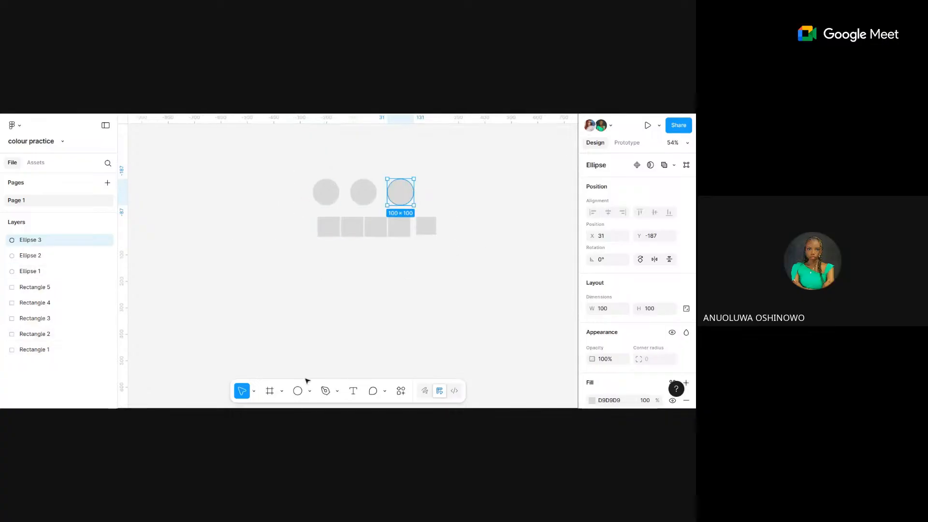
click(282, 393)
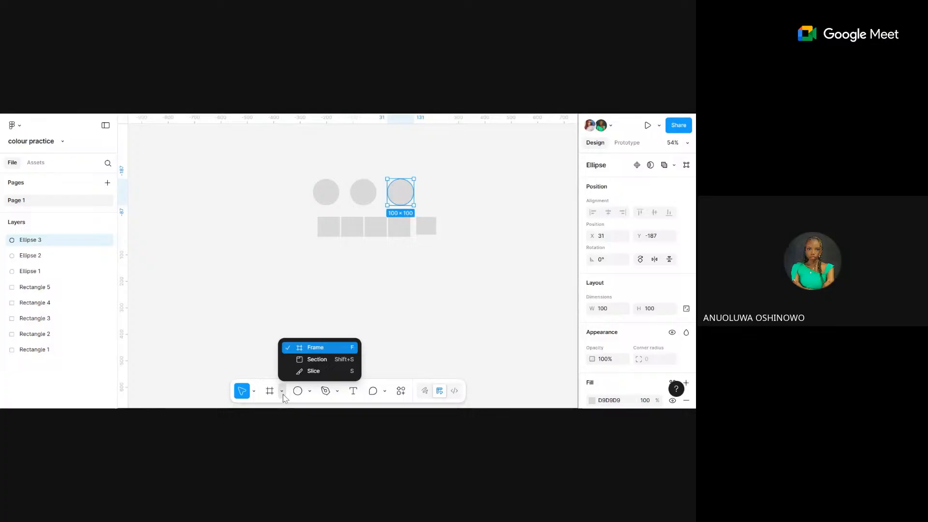
click(309, 359)
drag(262, 155, 407, 306)
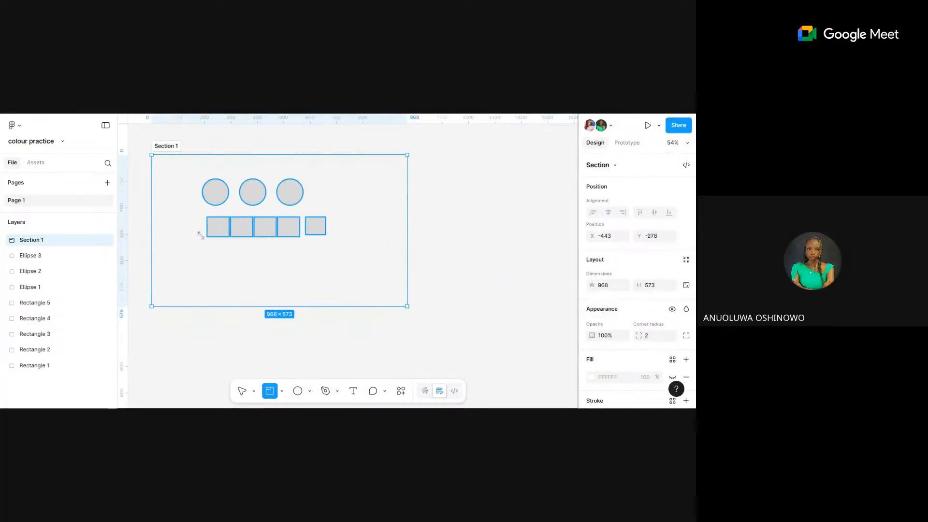
double_click(166, 144)
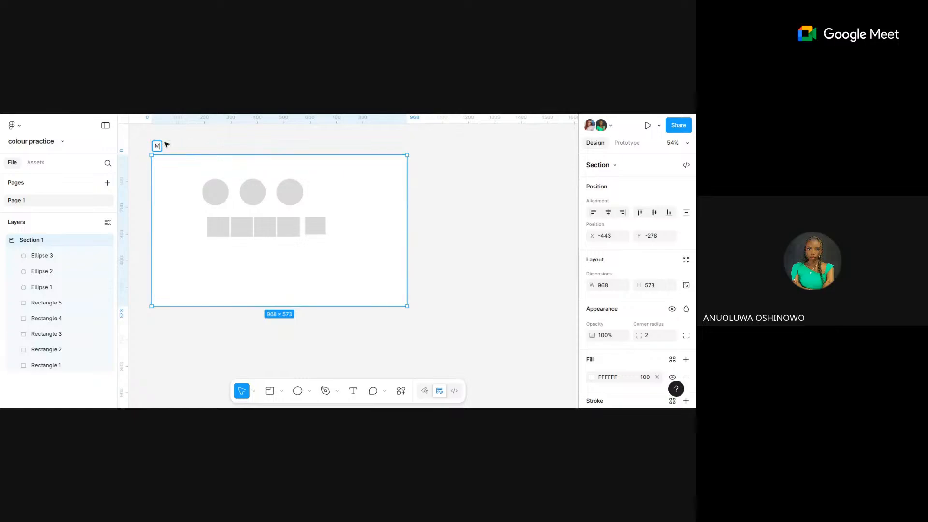
text(Manual Colour)
key(Return)
- Change the fill of the first circle in the Manual Colour section to red, D53131
click(229, 194)
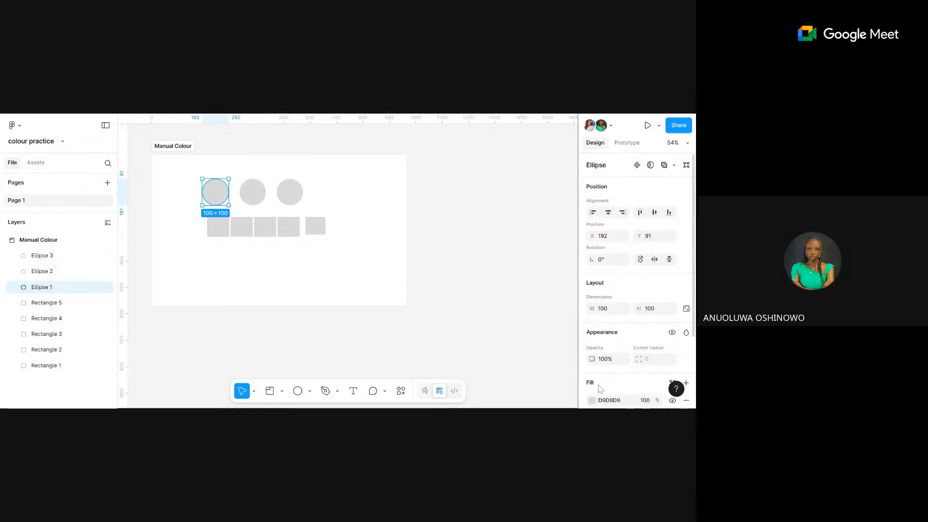
scroll(652, 225, down, 1)
scroll(642, 218, down, 2)
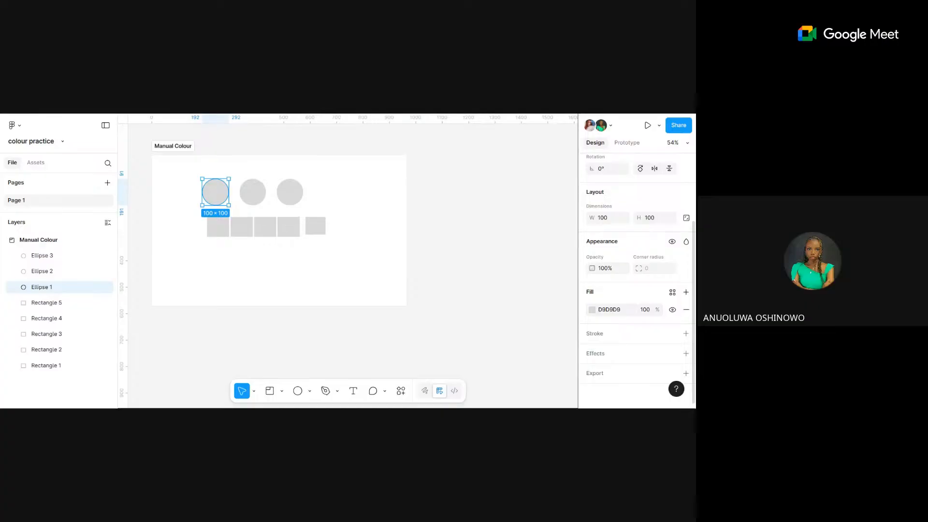
click(593, 309)
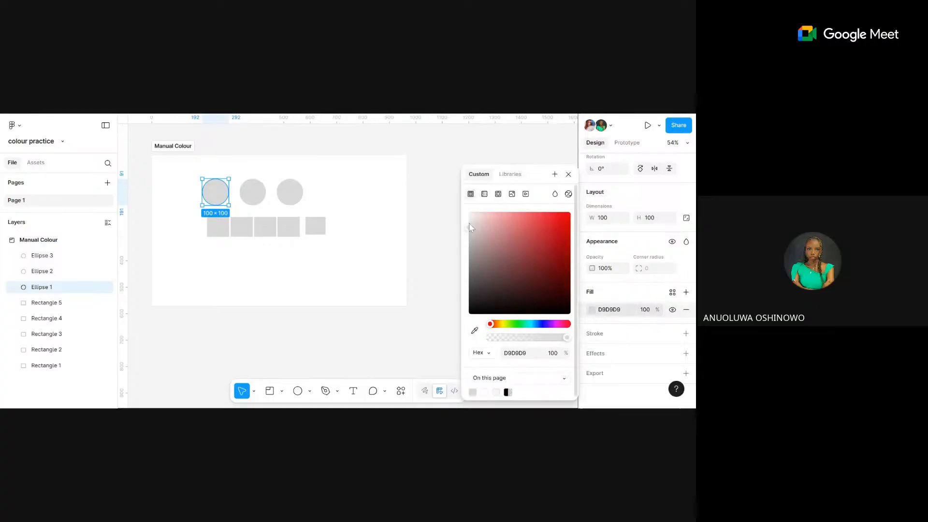
drag(471, 227, 548, 233)
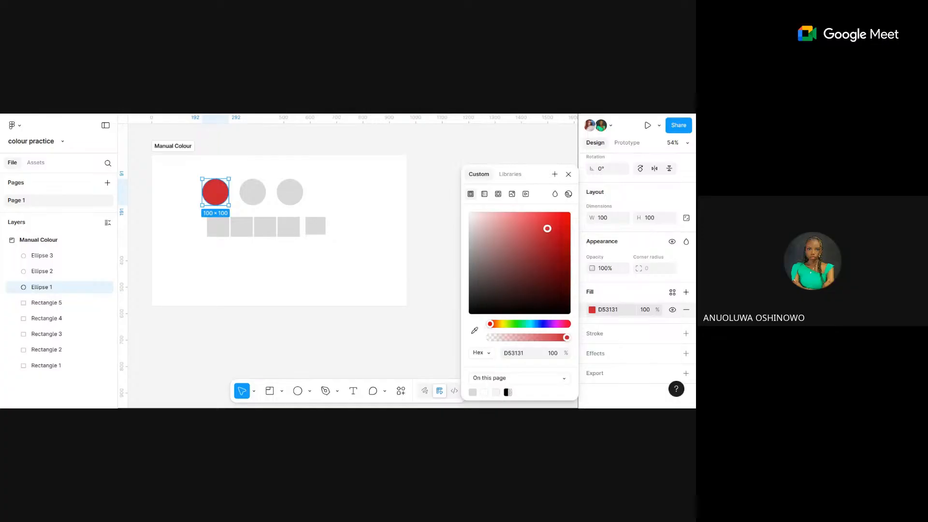
- Set the fill of the middle circle to the hex colour 2F2F2F
click(263, 184)
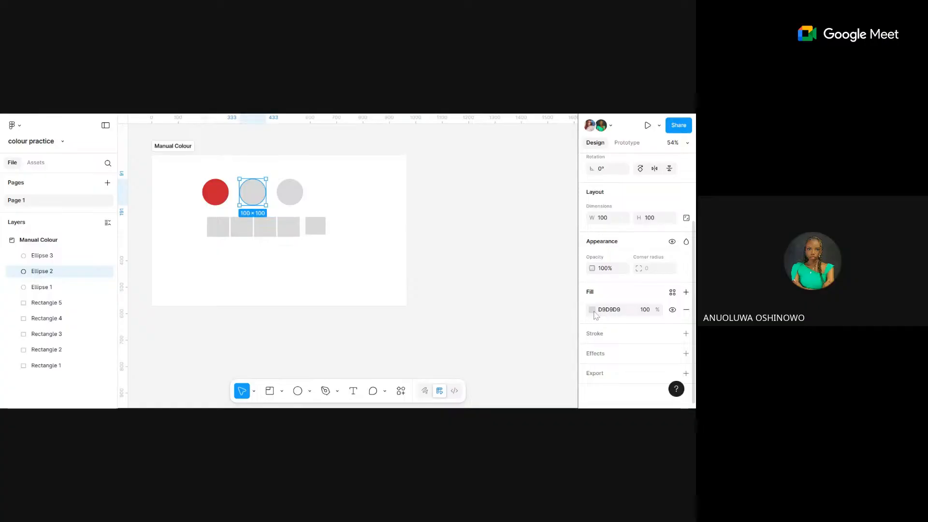
click(593, 310)
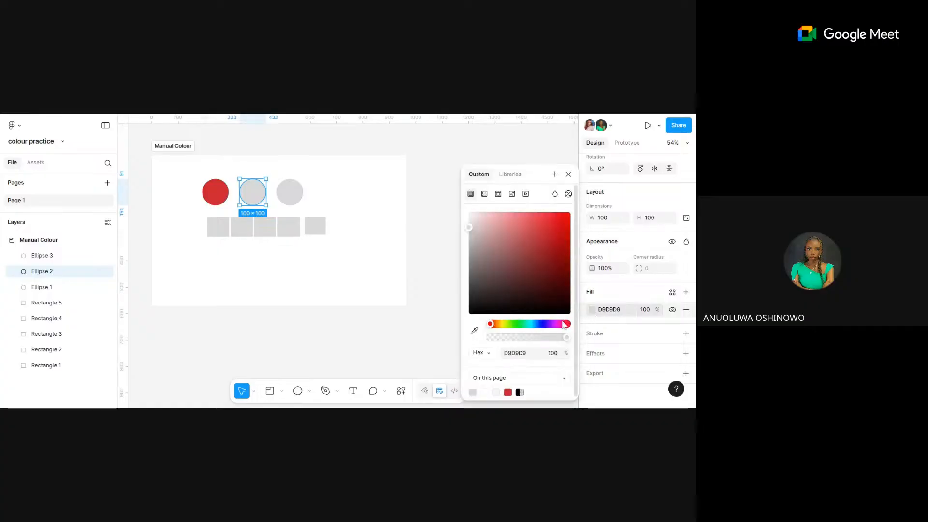
click(619, 311)
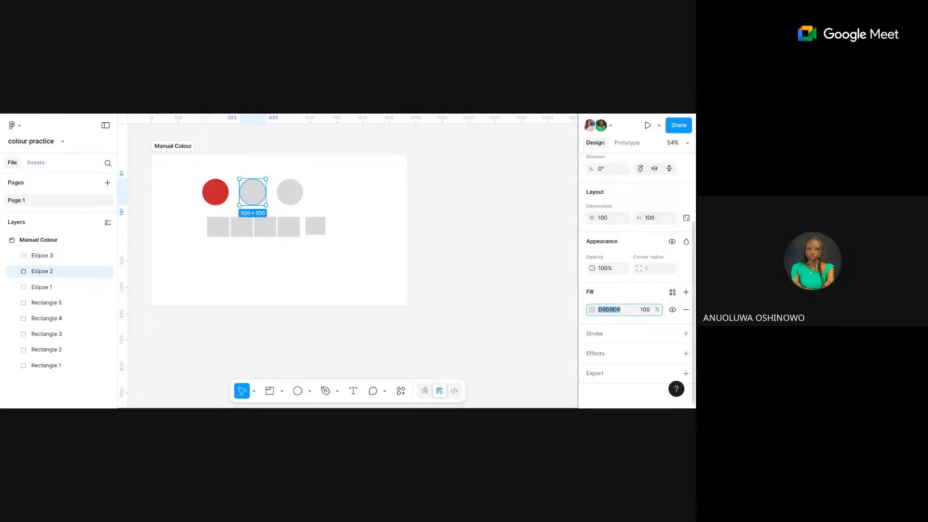
text(2f2f2f)
key(Return)
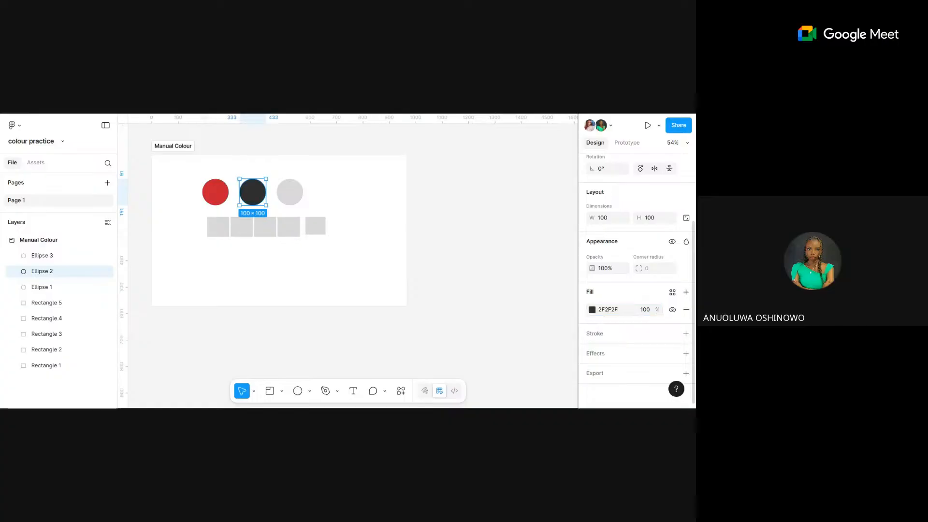
- Switch the colour model for the third circle's fill from Hex to RGB
scroll(254, 193, up, 3)
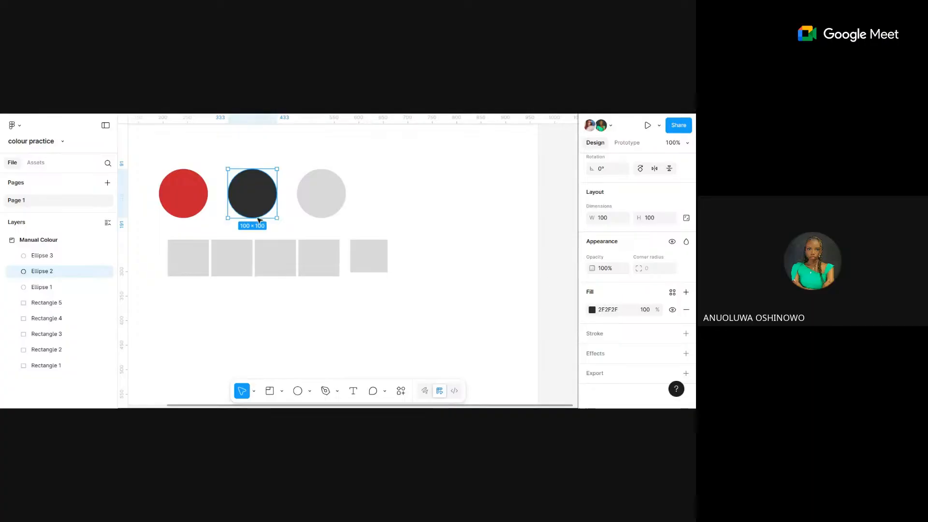
click(325, 183)
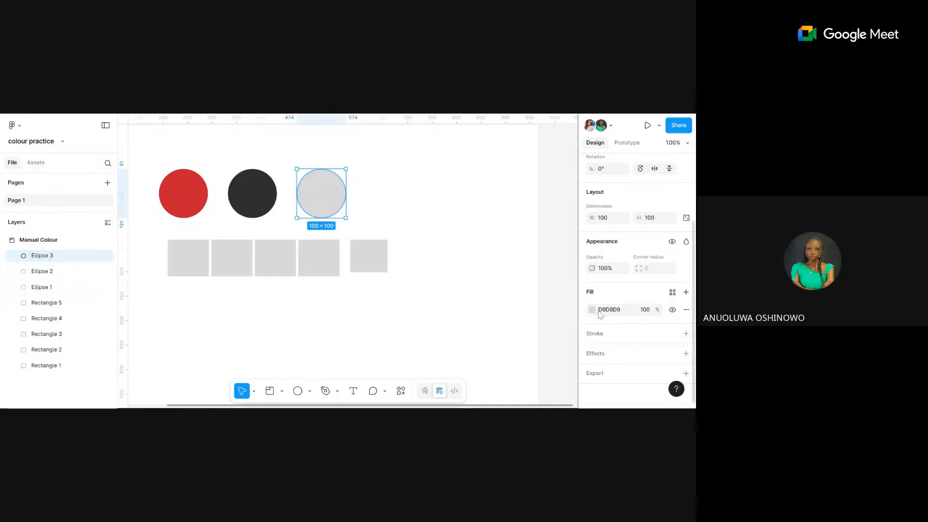
click(592, 310)
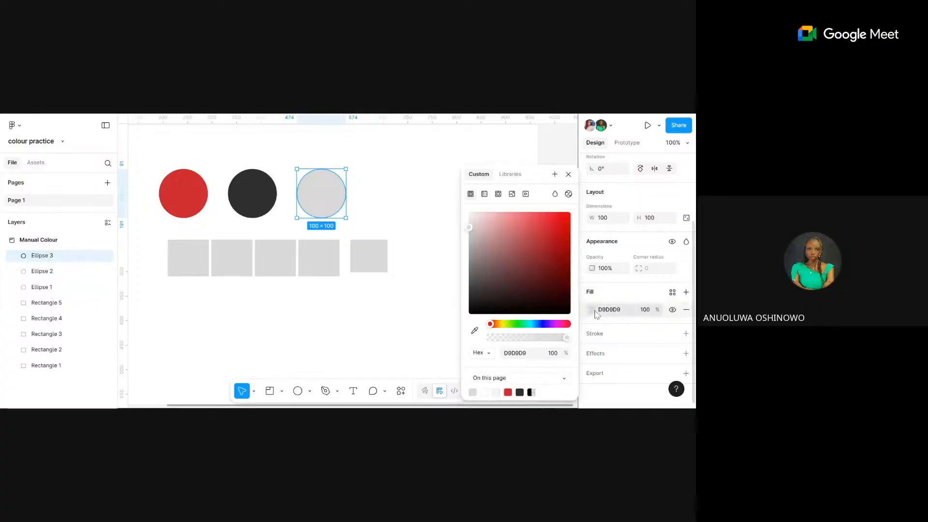
click(481, 354)
click(486, 365)
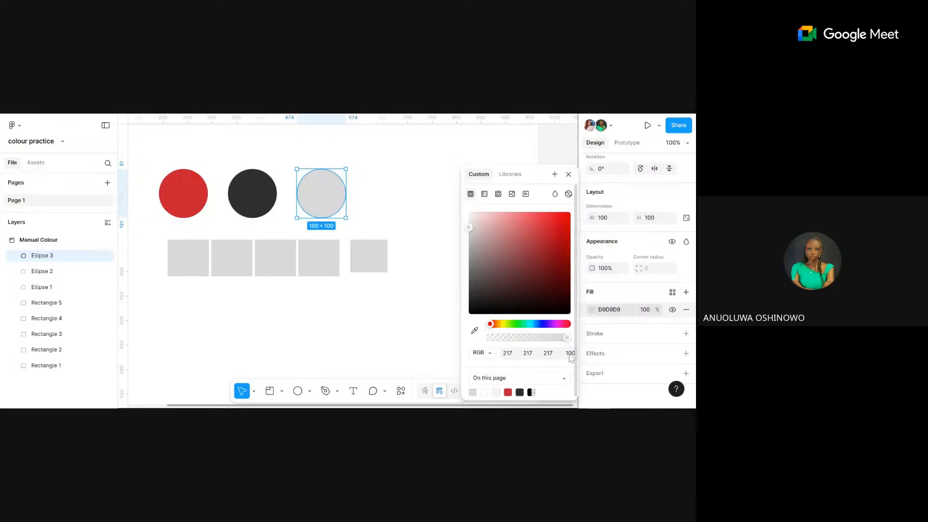
click(456, 209)
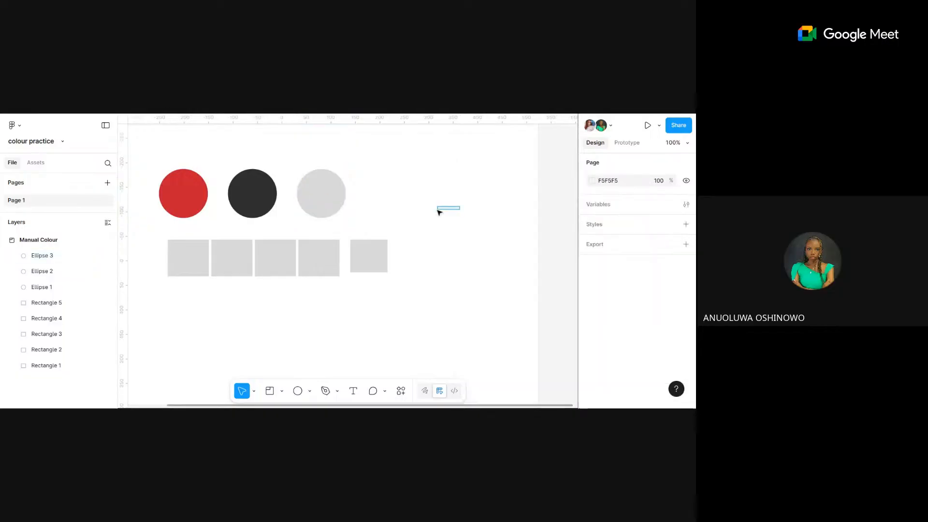
- Set the third circle's fill to RGB 255, 255, 255 and add a black inside stroke of weight 1
click(331, 196)
scroll(637, 265, down, 2)
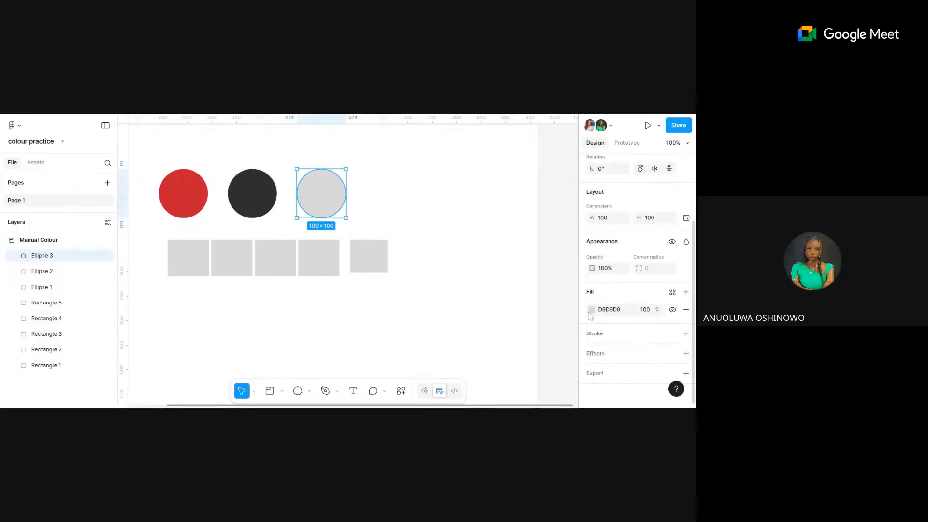
click(591, 310)
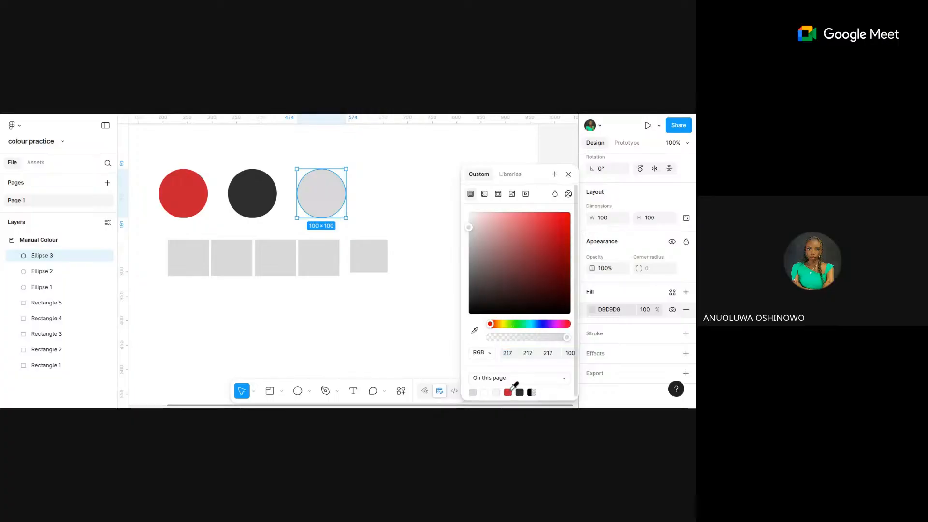
click(507, 352)
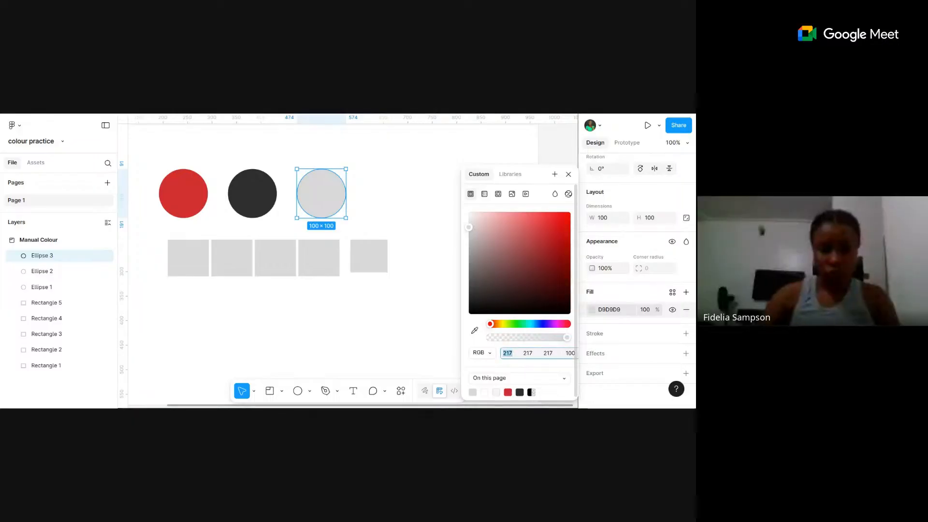
text(255)
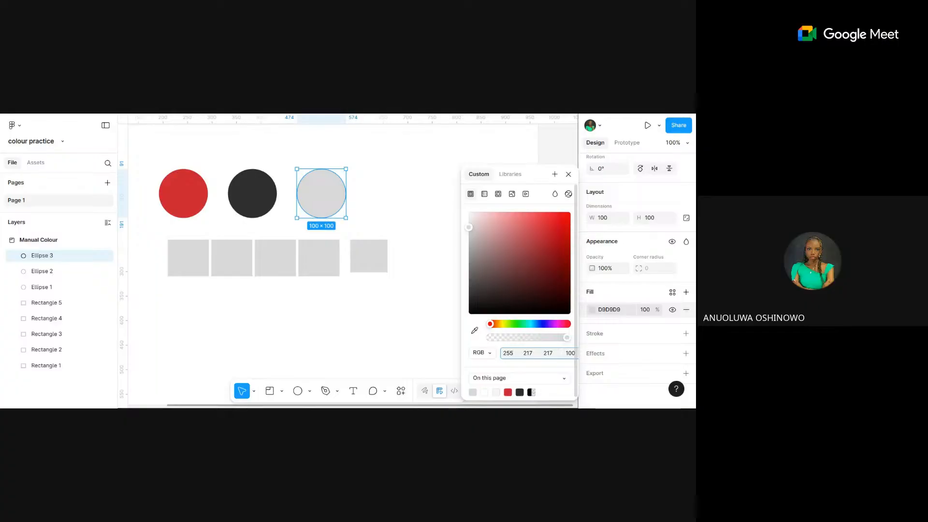
key(Return)
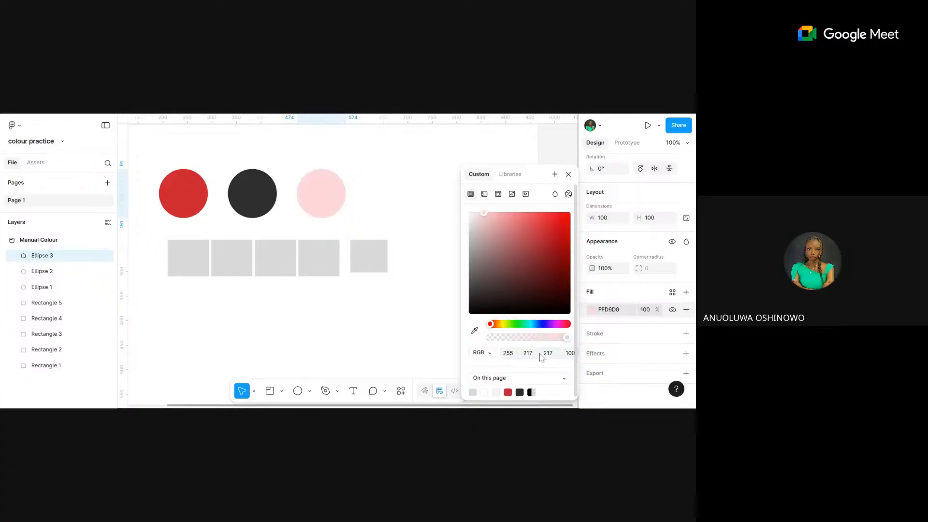
click(535, 355)
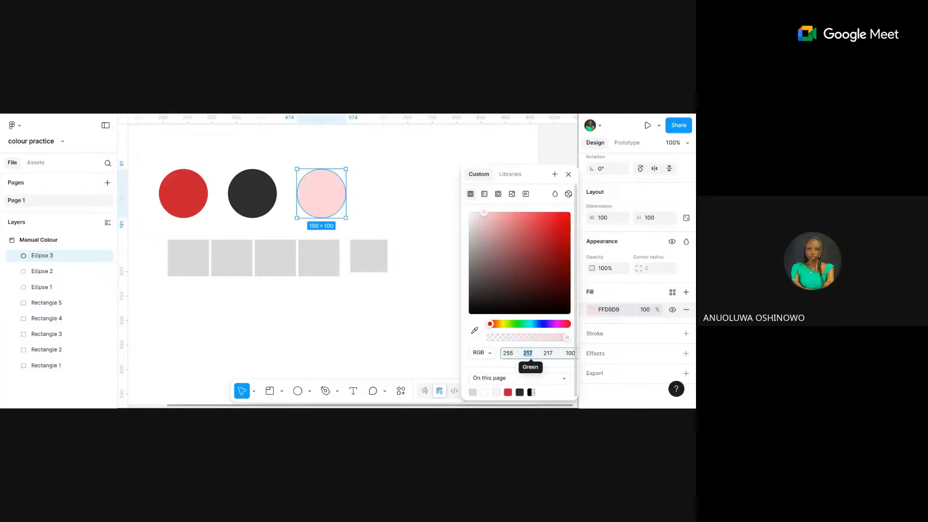
text(255)
key(Return)
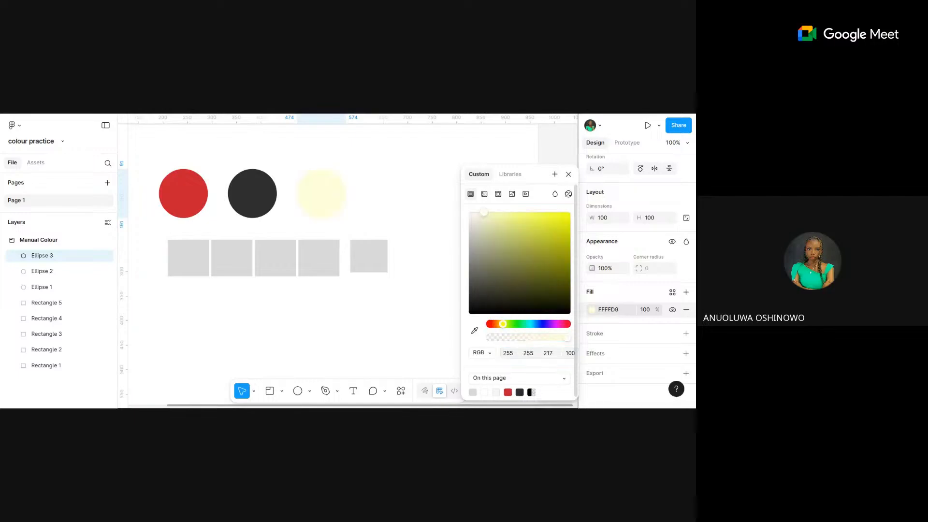
click(548, 354)
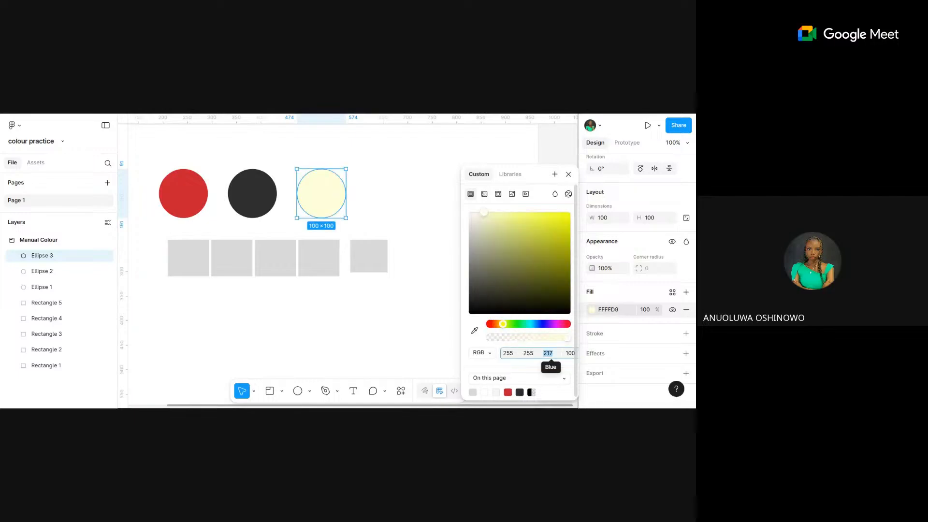
text(255)
key(Return)
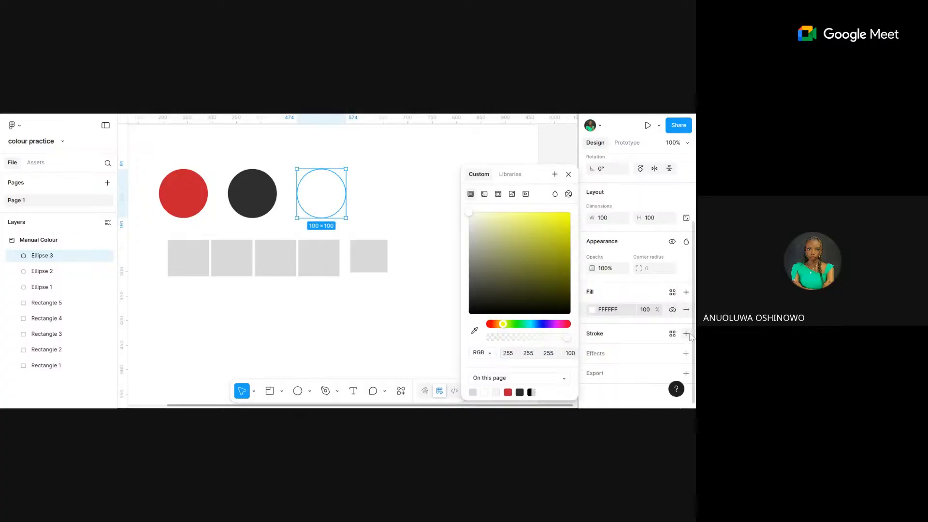
click(685, 333)
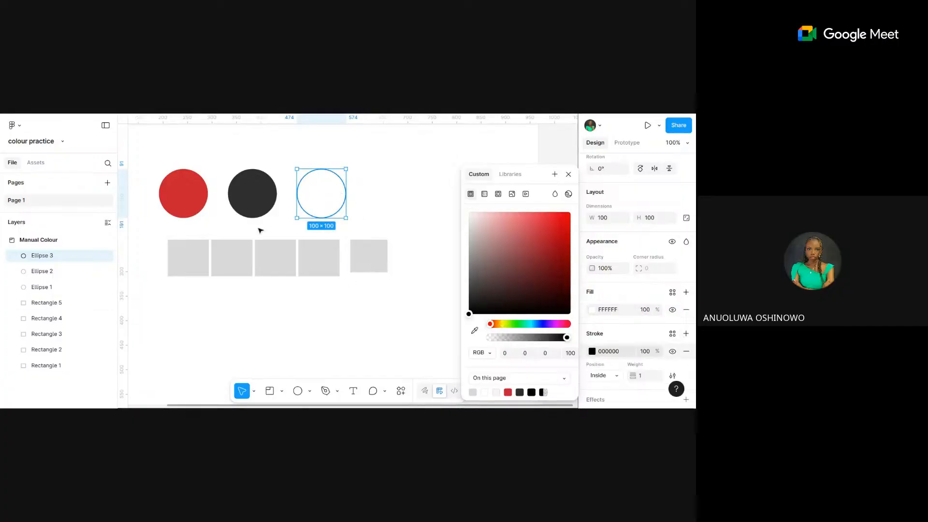
- Place a fourth 100 × 100 circle after the white one and duplicate it once to extend the row to five
click(312, 392)
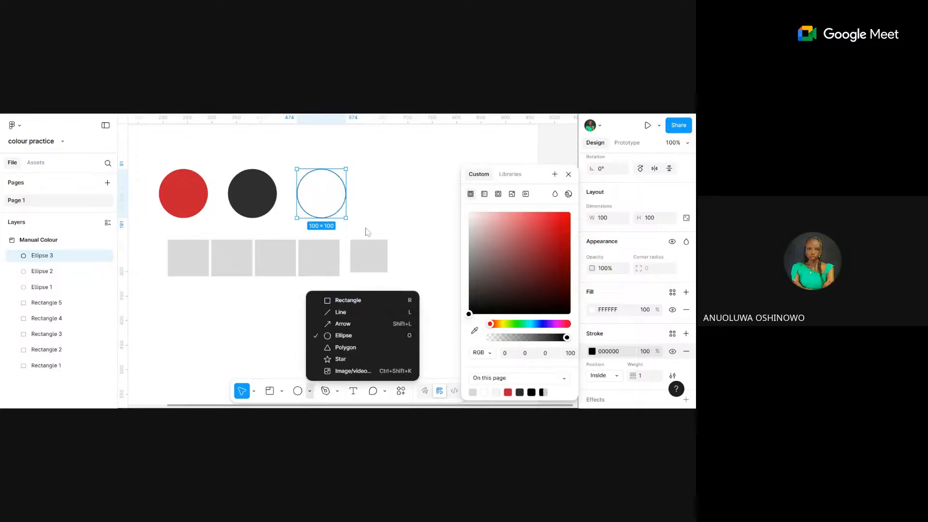
click(358, 336)
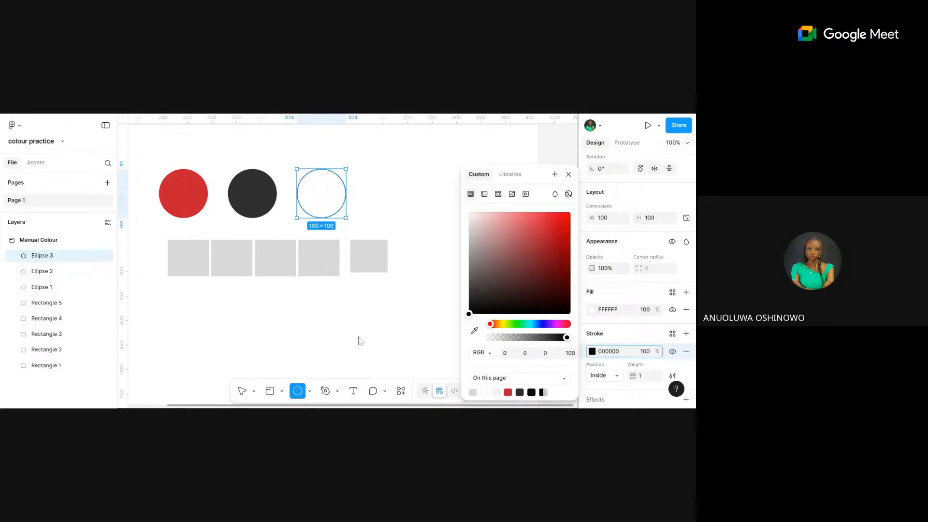
click(380, 190)
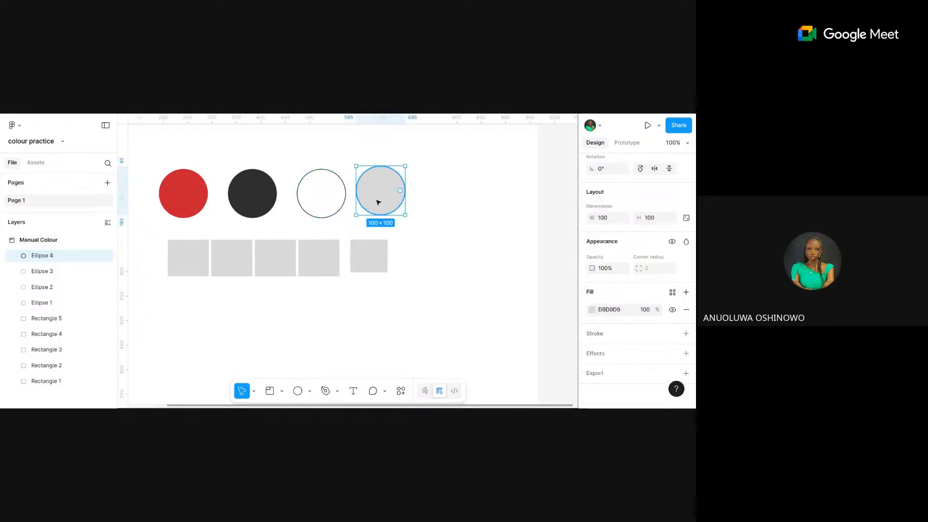
drag(379, 202, 441, 202)
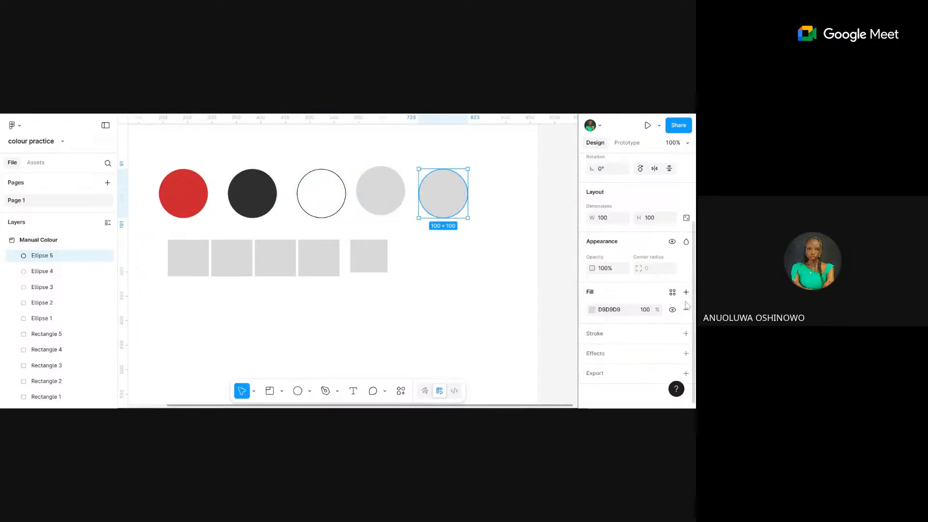
click(591, 311)
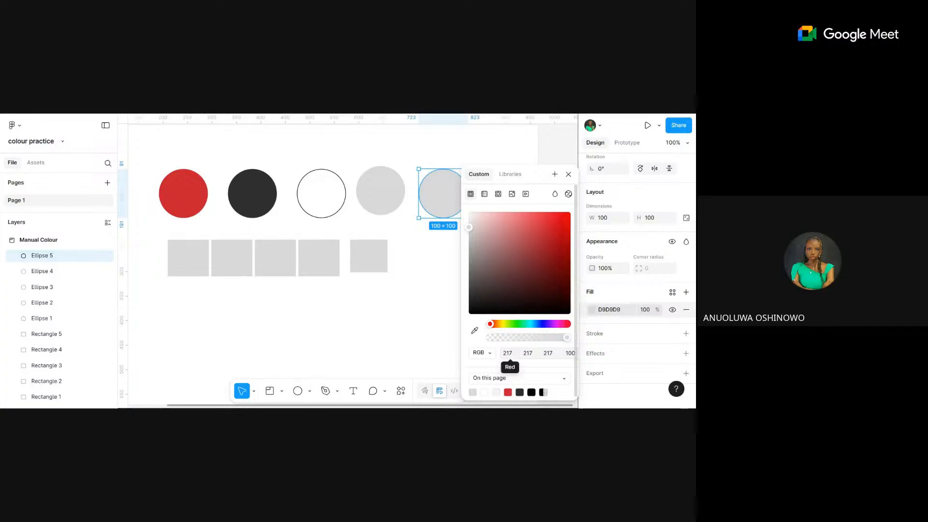
click(508, 353)
click(317, 195)
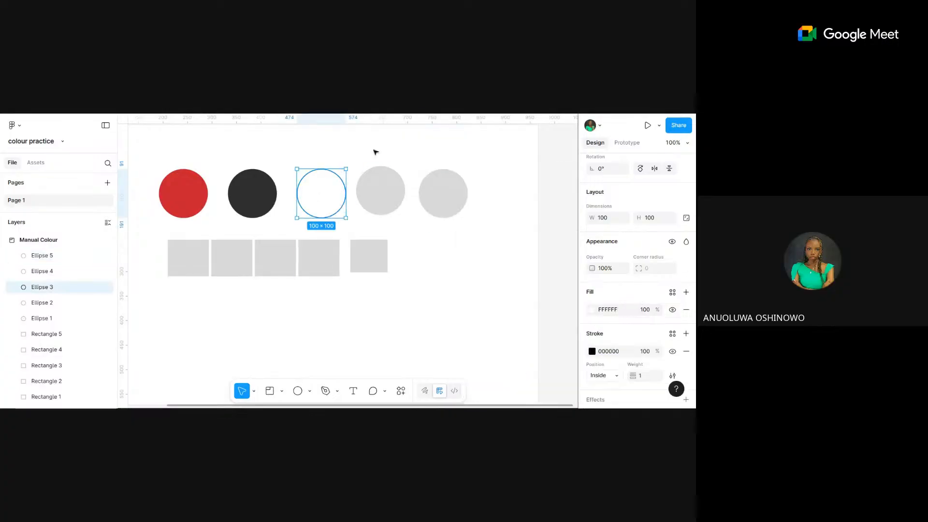
- Set the fill of the fourth circle to RGB 255, 0, 0
click(383, 188)
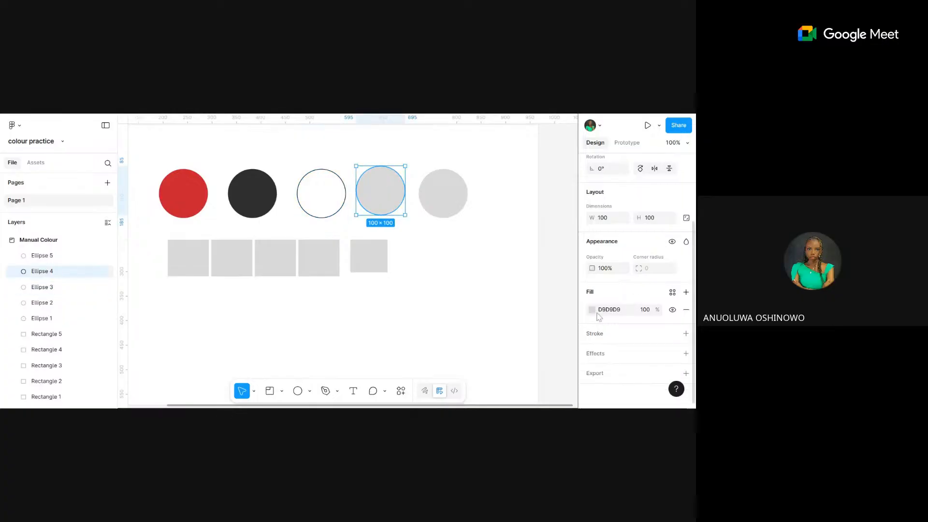
click(592, 310)
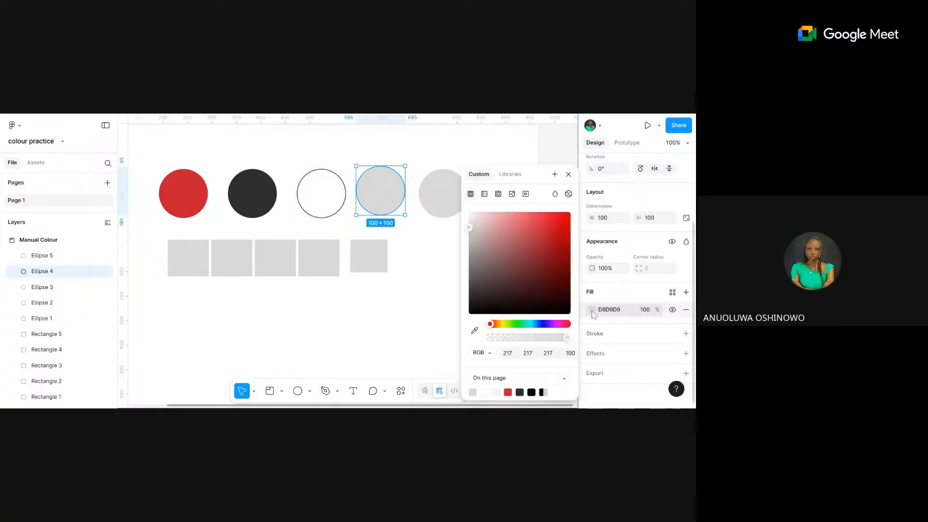
click(508, 353)
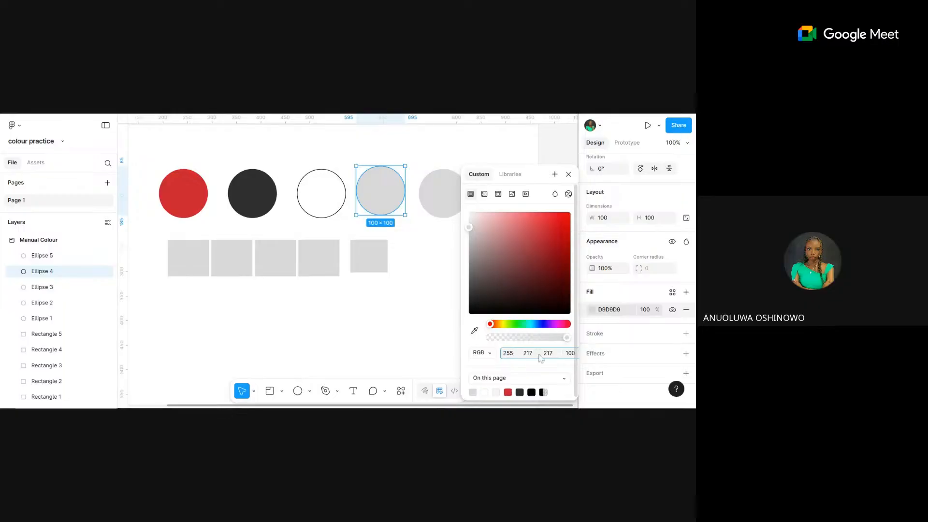
key(Tab)
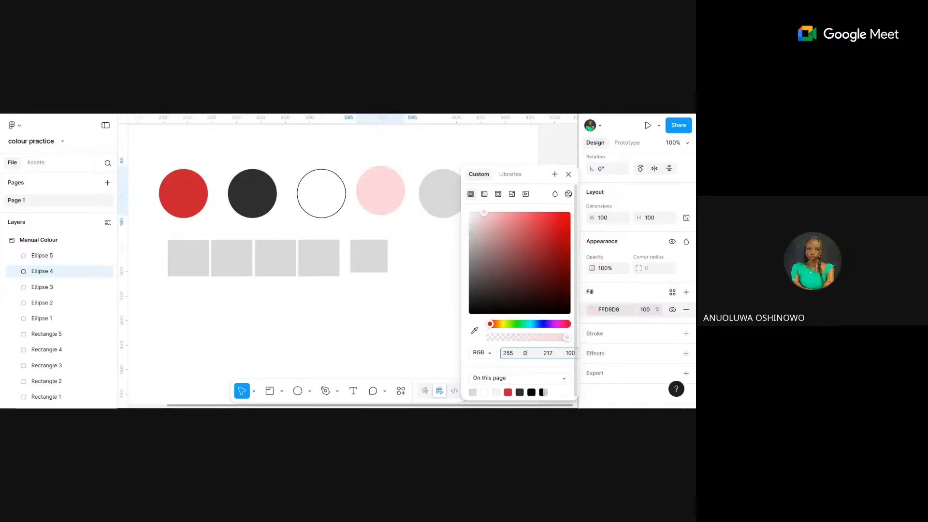
text(0)
key(Tab)
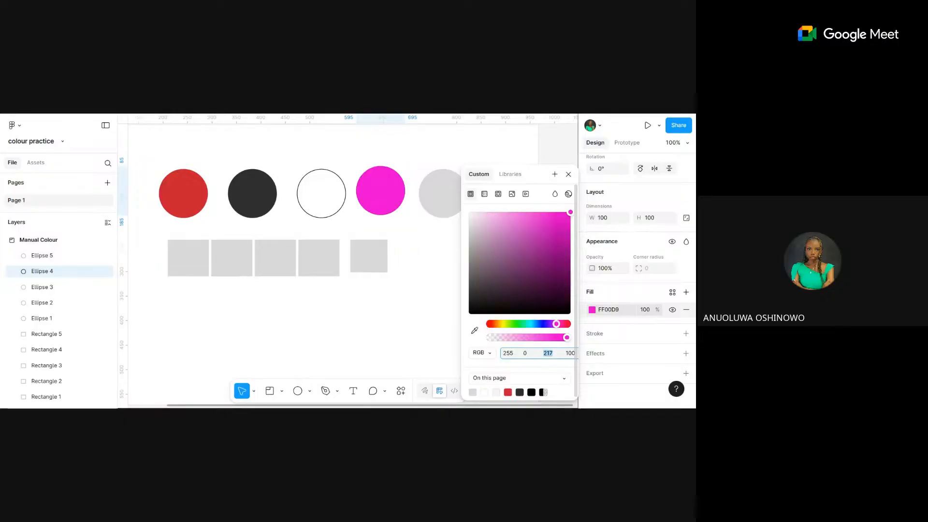
text(0)
key(Return)
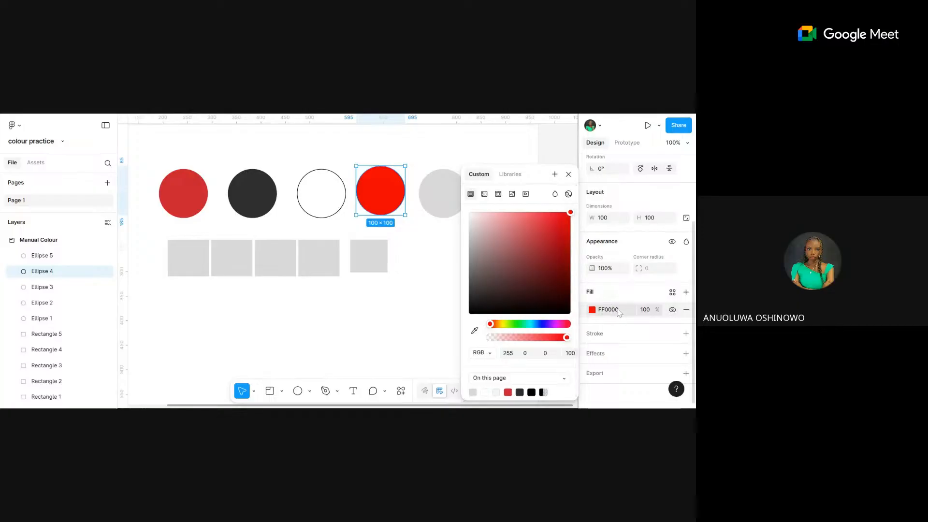
- Change the fourth circle's fill to RGB 0, 255, 0 and move the circle into line with the rest of the row
click(509, 353)
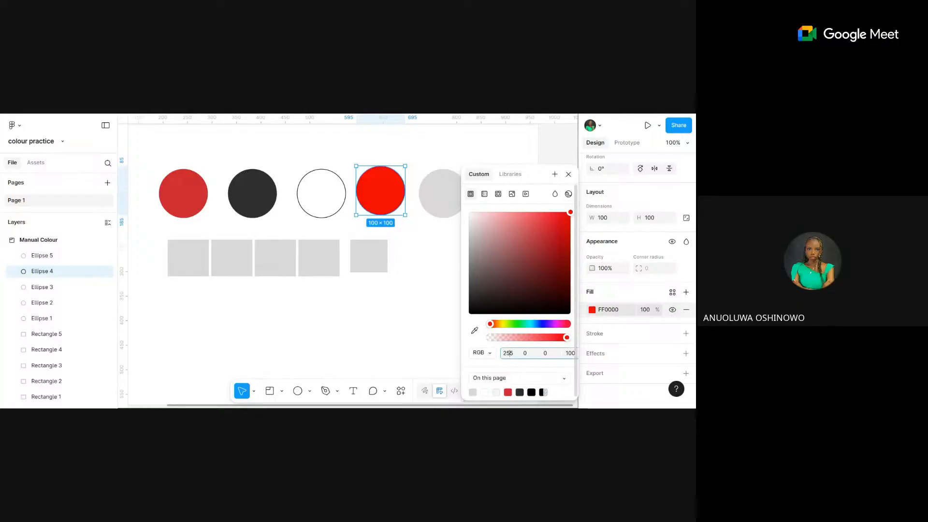
text(0)
click(531, 354)
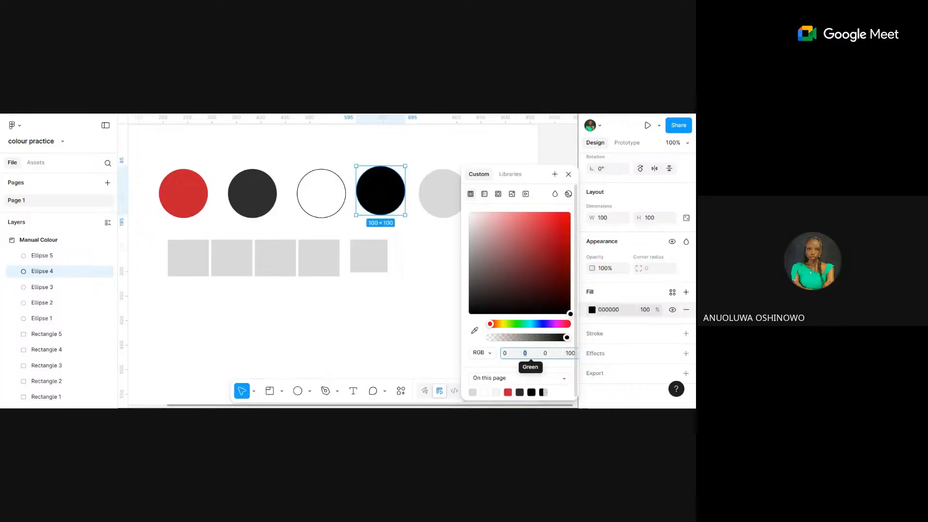
text(255)
key(Tab)
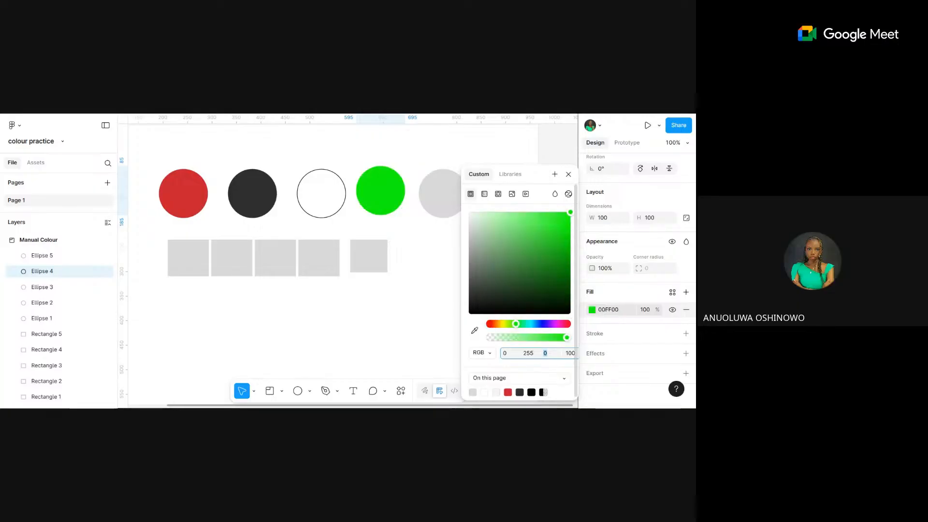
text(00)
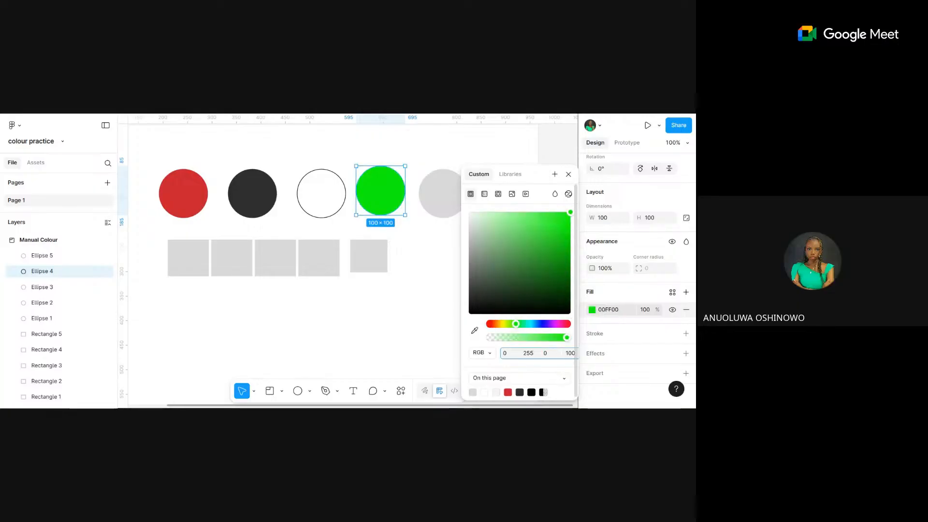
key(Return)
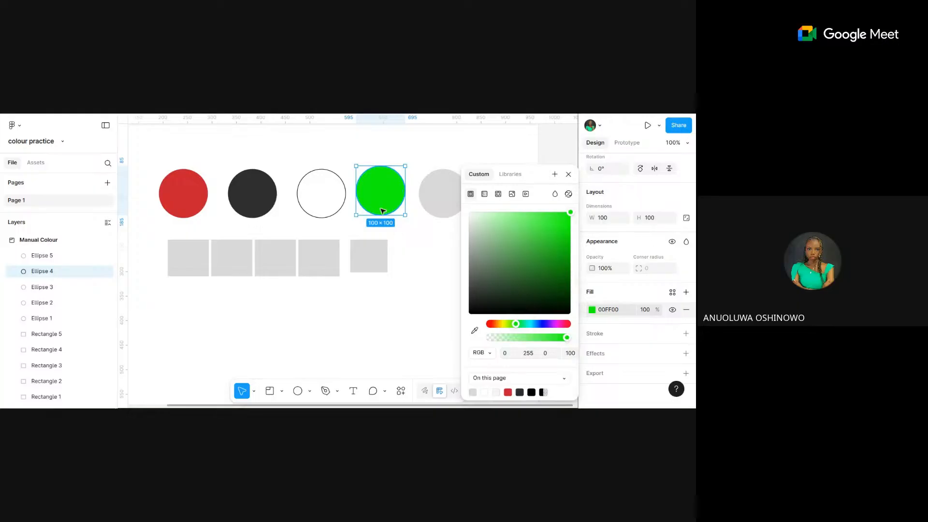
drag(388, 211, 383, 213)
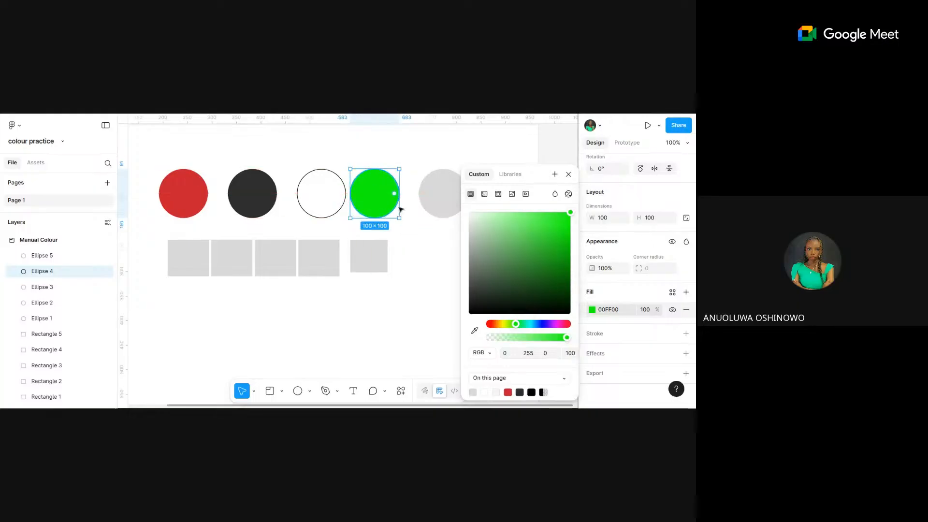
- Set the red and green values of the fifth circle's fill to 0
click(435, 202)
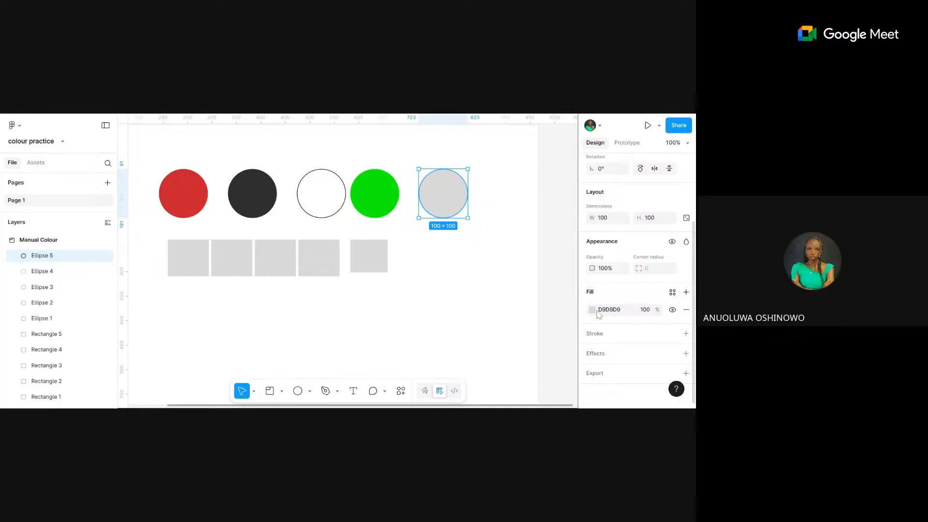
click(592, 310)
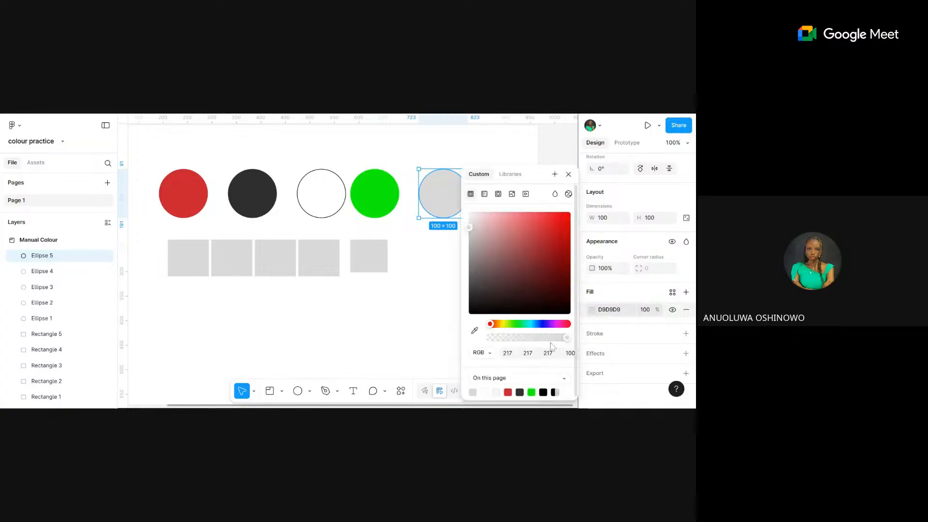
click(515, 354)
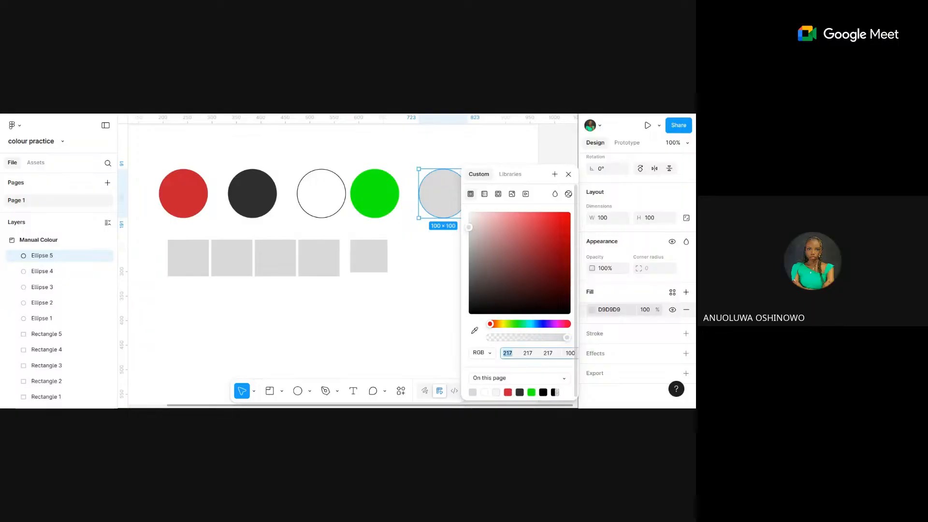
text(0)
key(Tab)
text(0)
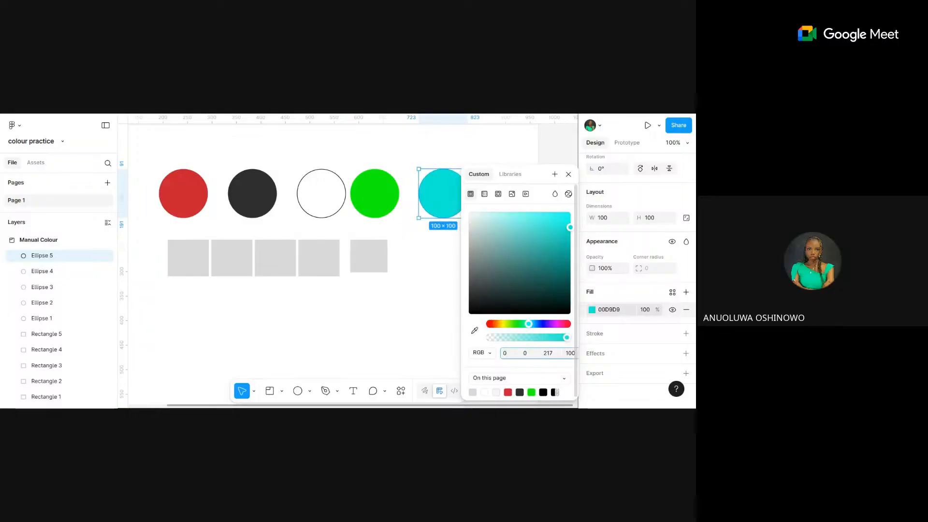
key(Tab)
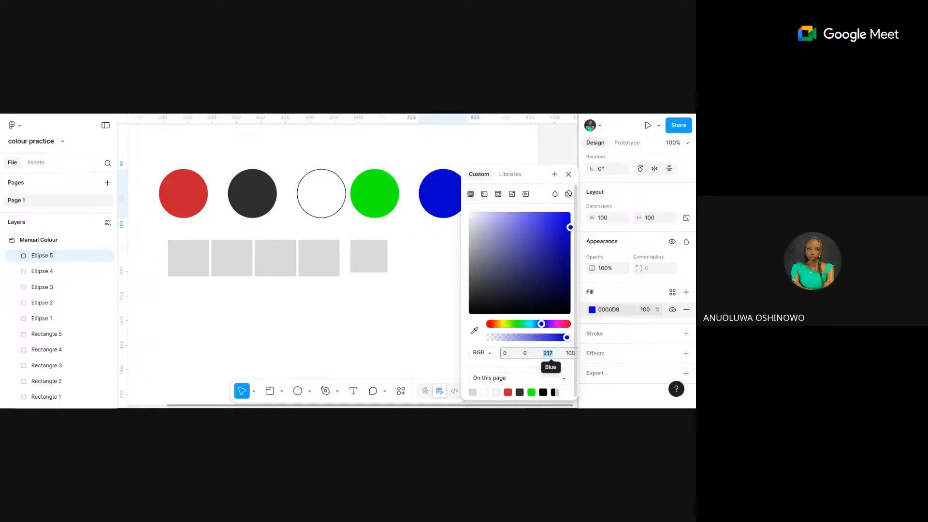
click(444, 329)
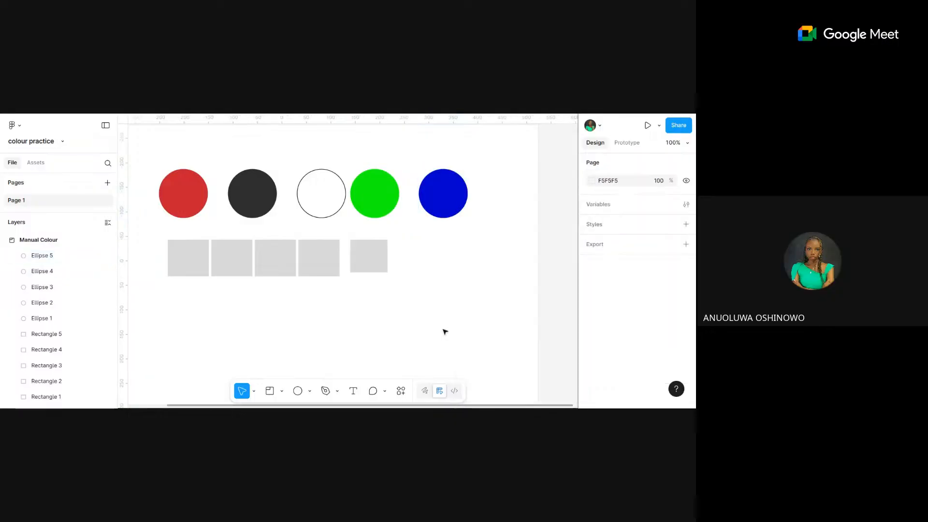
- Set the blue value of the fifth circle's fill to 255
click(451, 175)
scroll(680, 343, down, 1)
scroll(681, 342, down, 1)
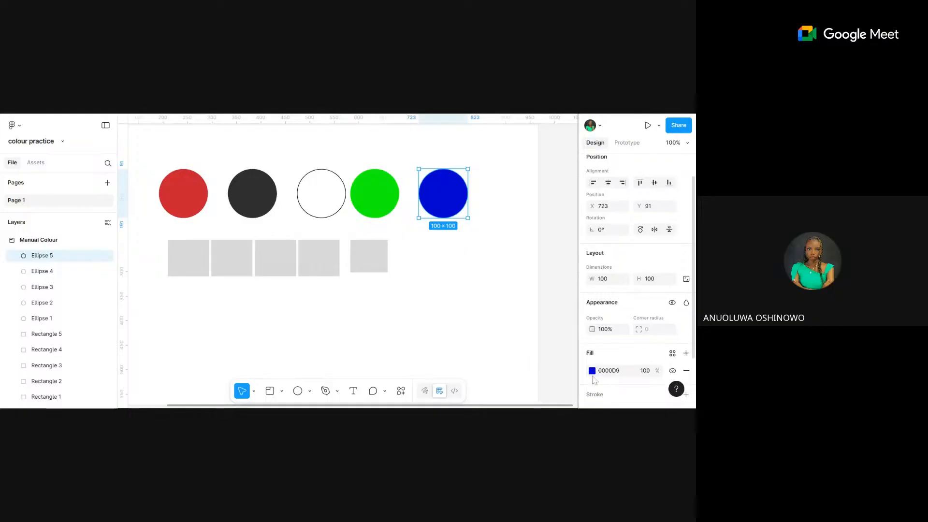
click(593, 372)
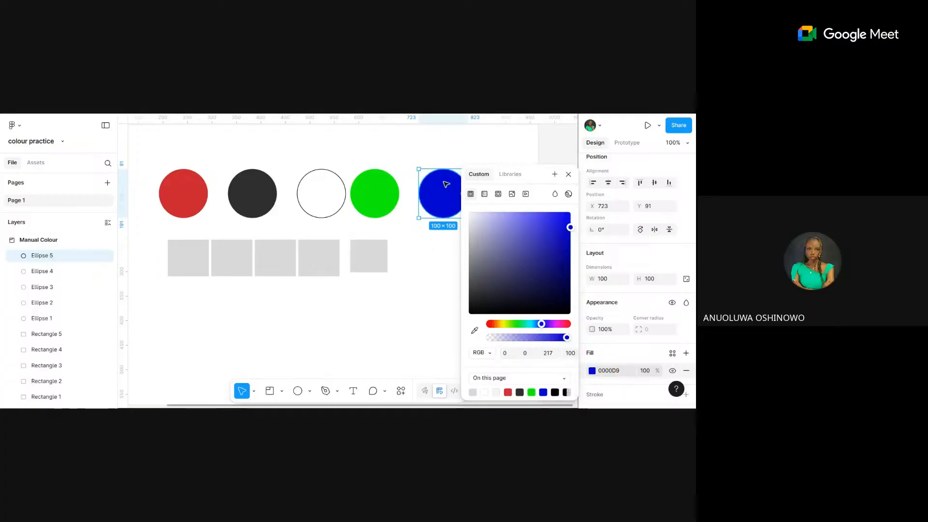
click(548, 354)
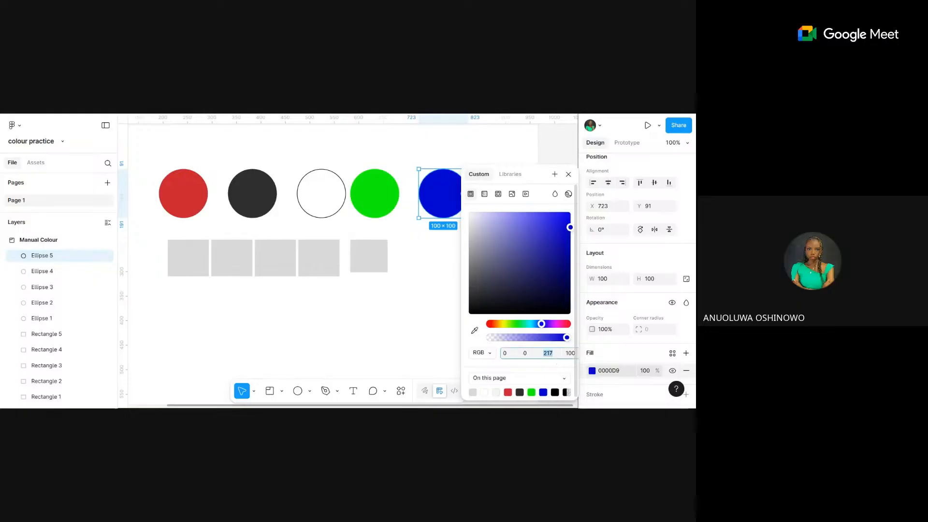
text(255)
- Move the blue circle up against the green one and place a duplicate of it at the end of the row
mouse_move(430, 205)
mouse_down()
mouse_move(393, 206)
mouse_move(470, 206)
mouse_up()
key(Escape)
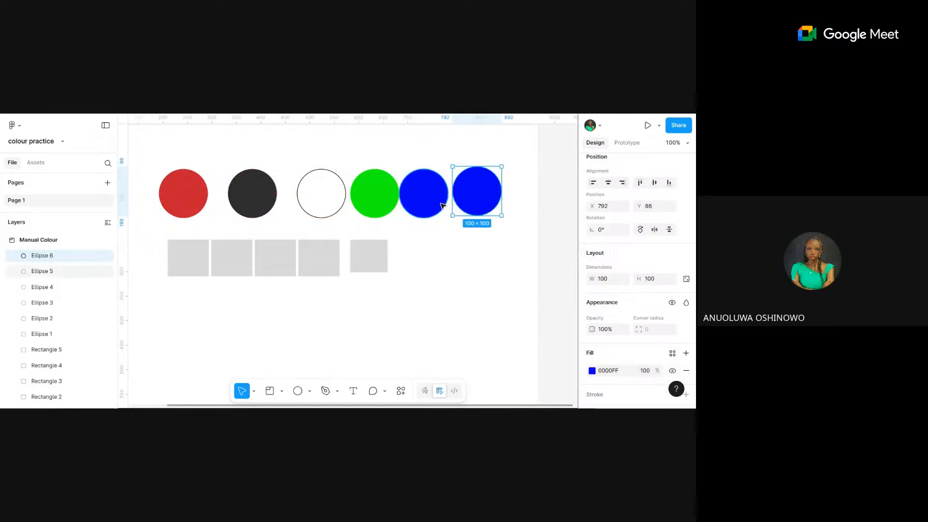
click(440, 205)
click(592, 370)
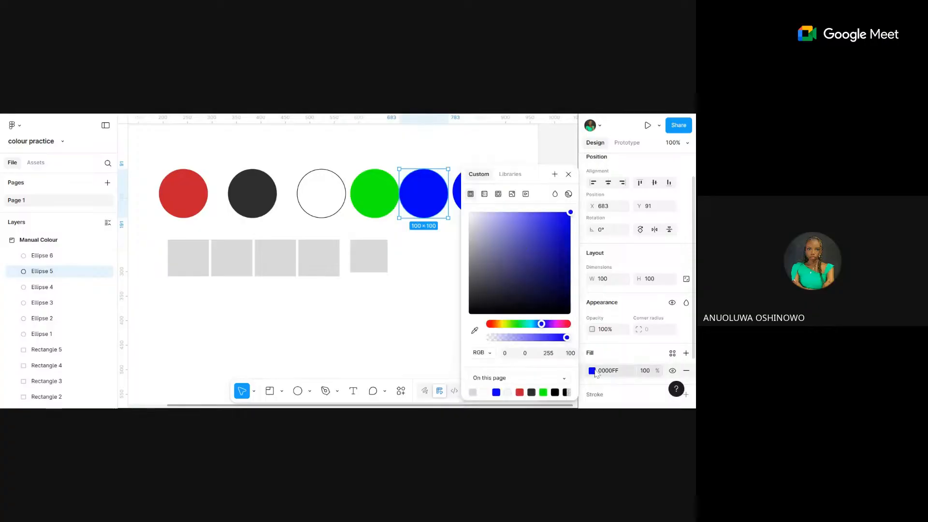
- Set the blue value of the sixth circle's fill to 217 and compare it with the brighter blue circle
click(459, 193)
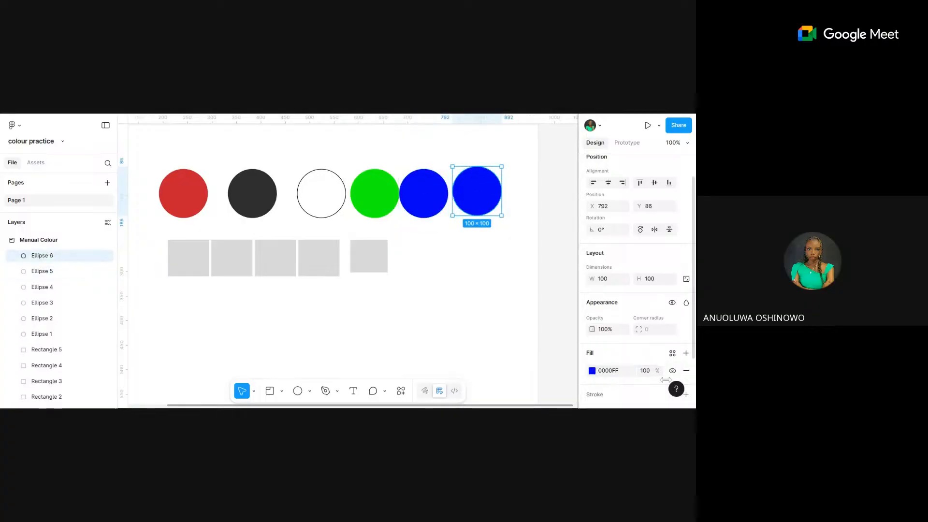
click(592, 371)
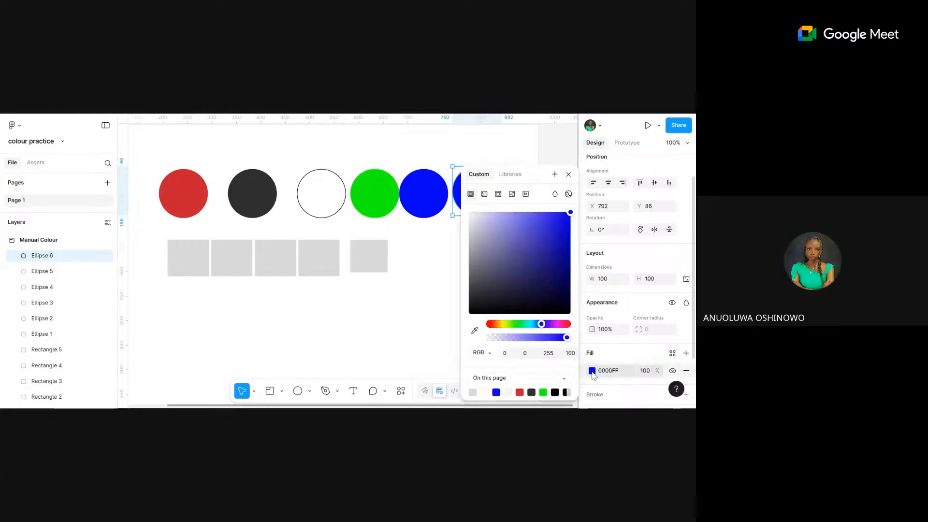
click(548, 354)
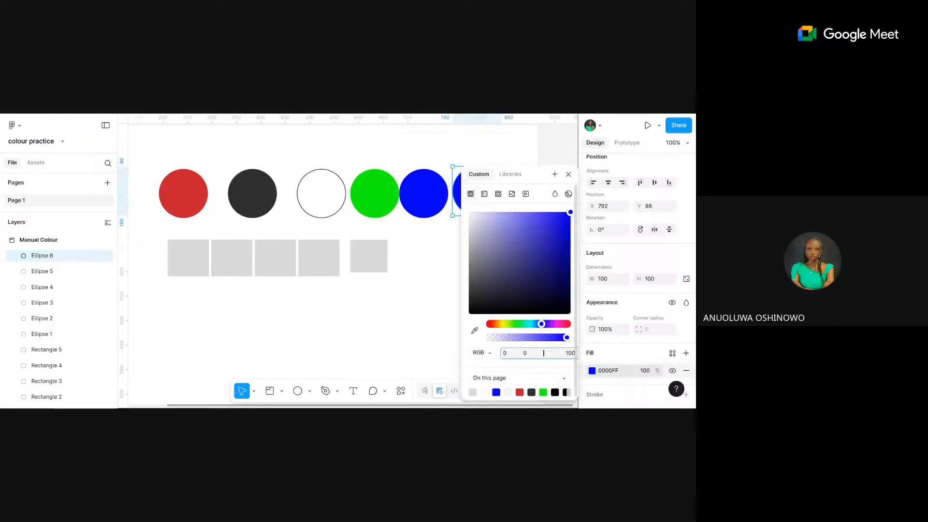
text(217)
key(Return)
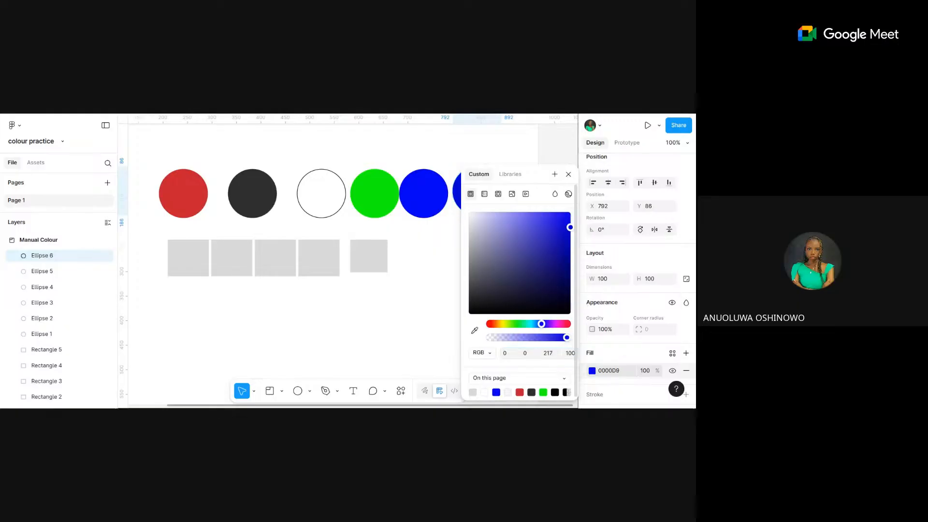
scroll(391, 211, right, 7)
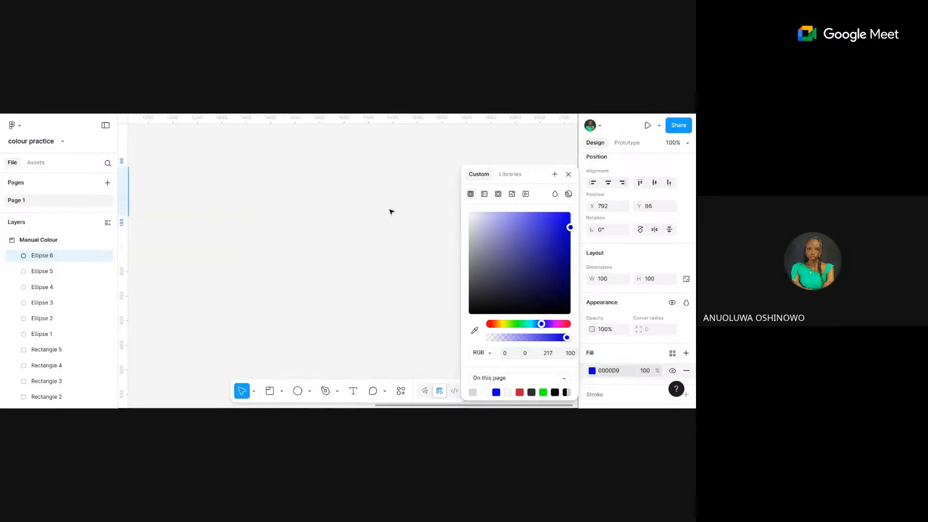
scroll(391, 212, left, 10)
scroll(390, 212, right, 7)
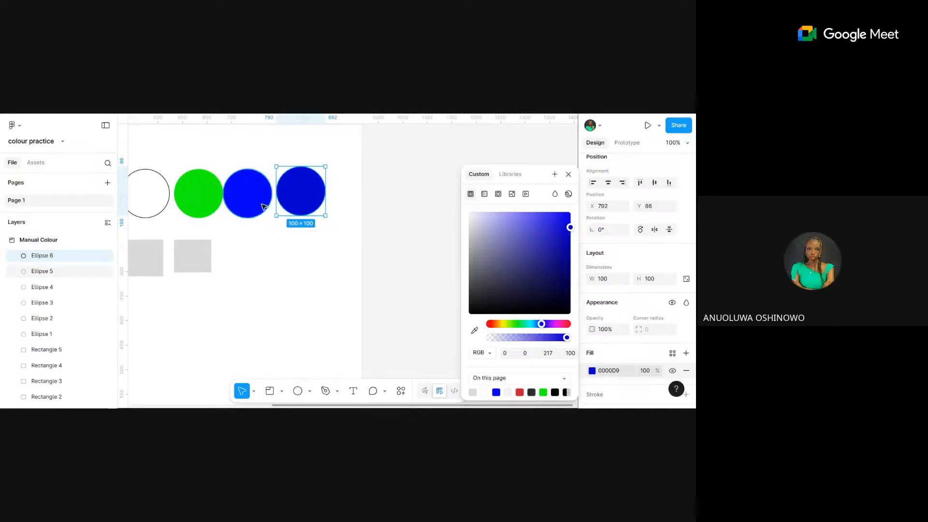
- Leave a small gap between the green and blue circles and move the darker blue circle below the row
drag(263, 207, 303, 235)
click(340, 213)
drag(276, 242, 283, 246)
click(252, 183)
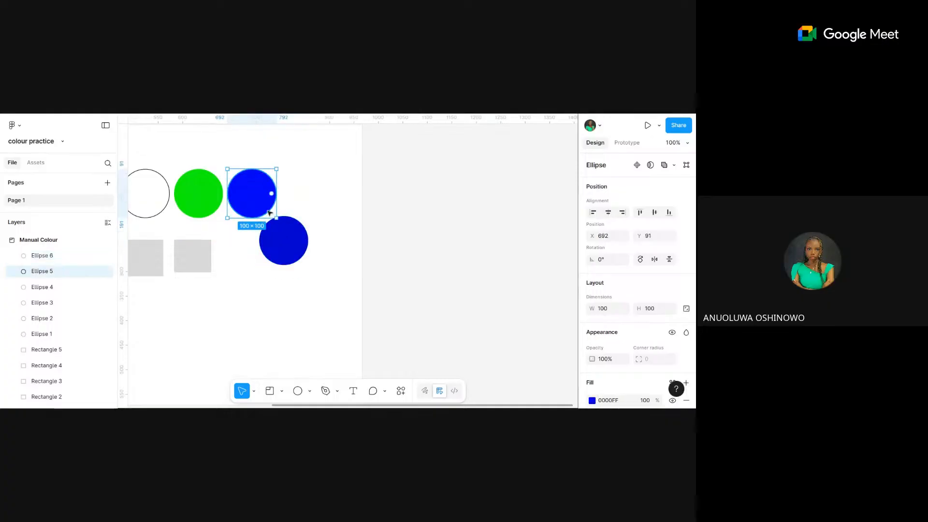
- Set the blue value of the darker blue circle's fill to 200
click(297, 262)
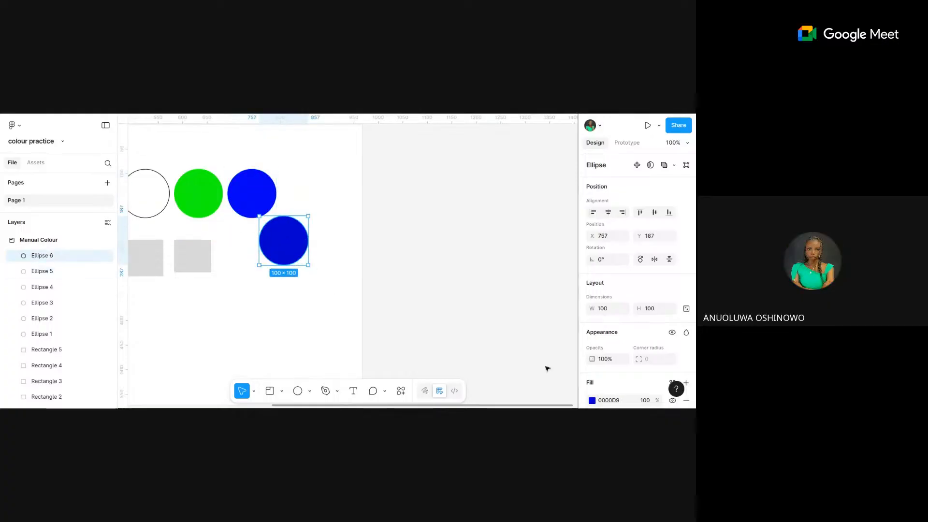
scroll(579, 318, down, 2)
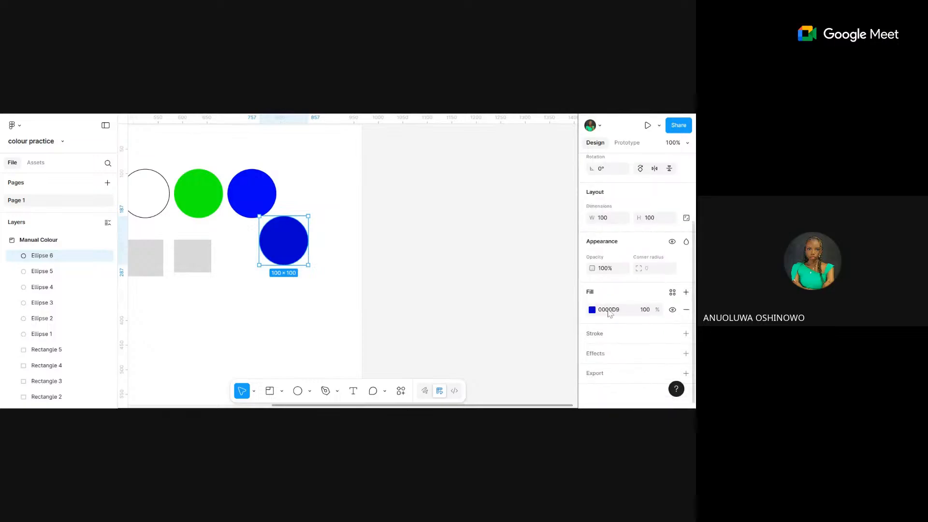
click(592, 310)
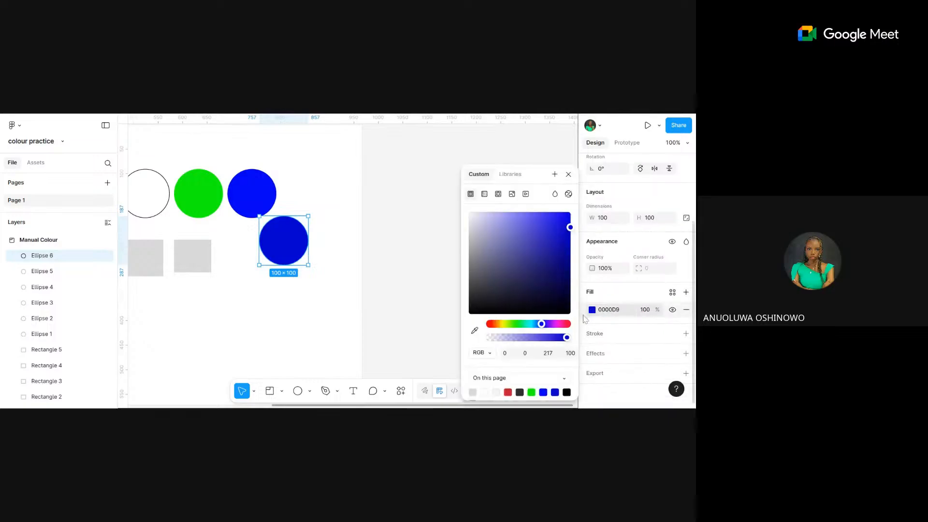
click(550, 355)
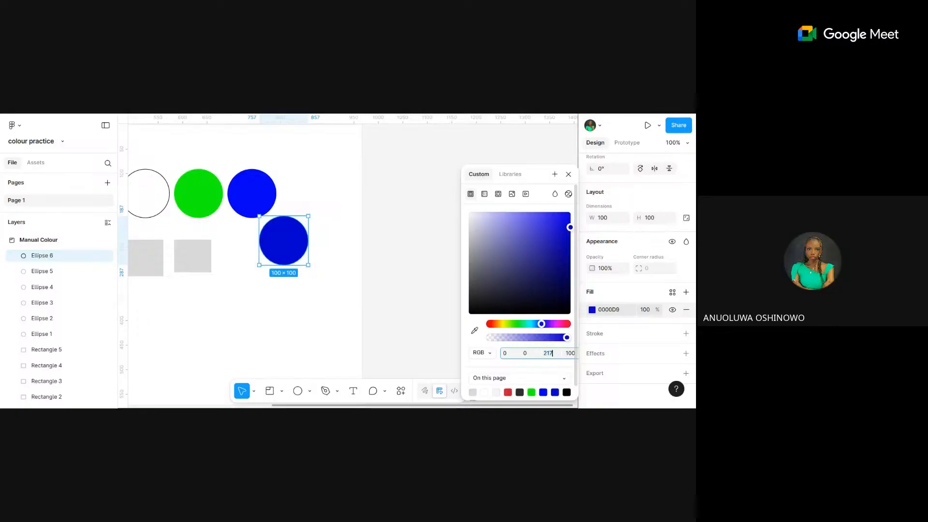
key(Return)
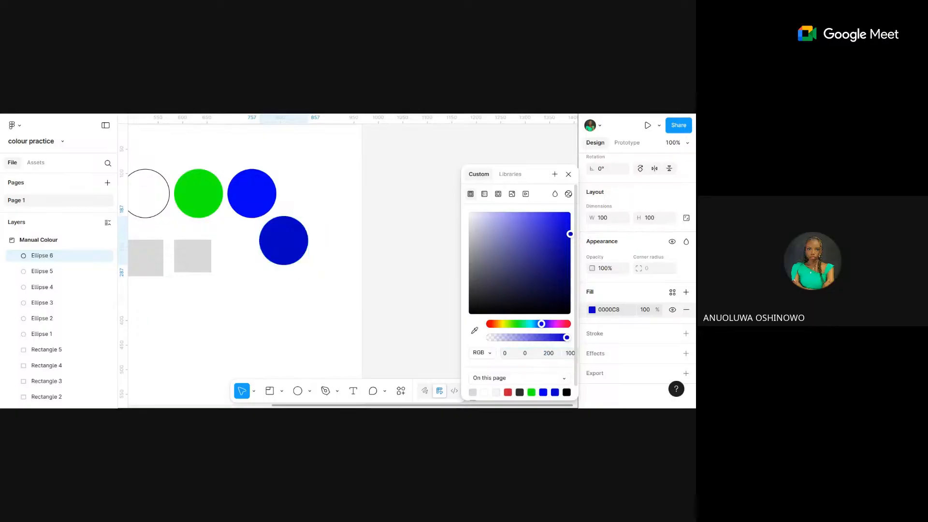
click(348, 281)
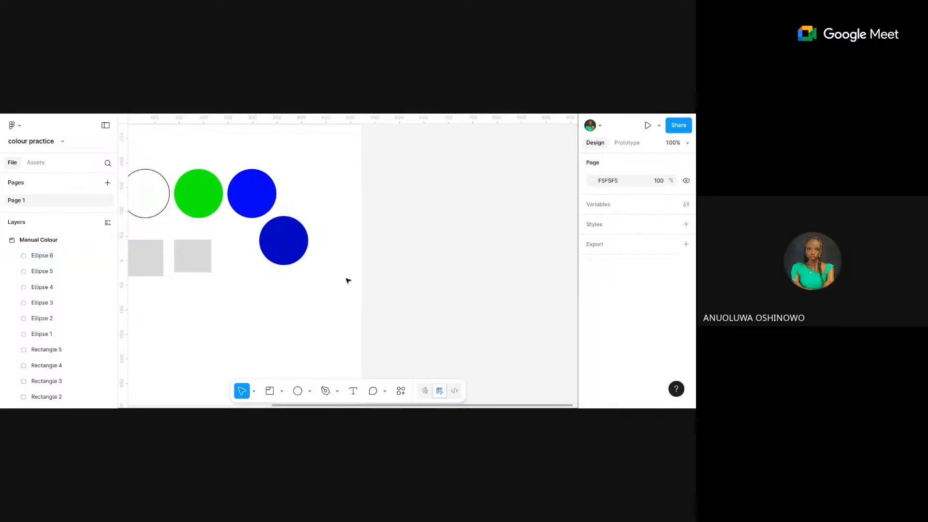
- Reduce the blue value of the sixth circle's fill to 100
click(285, 245)
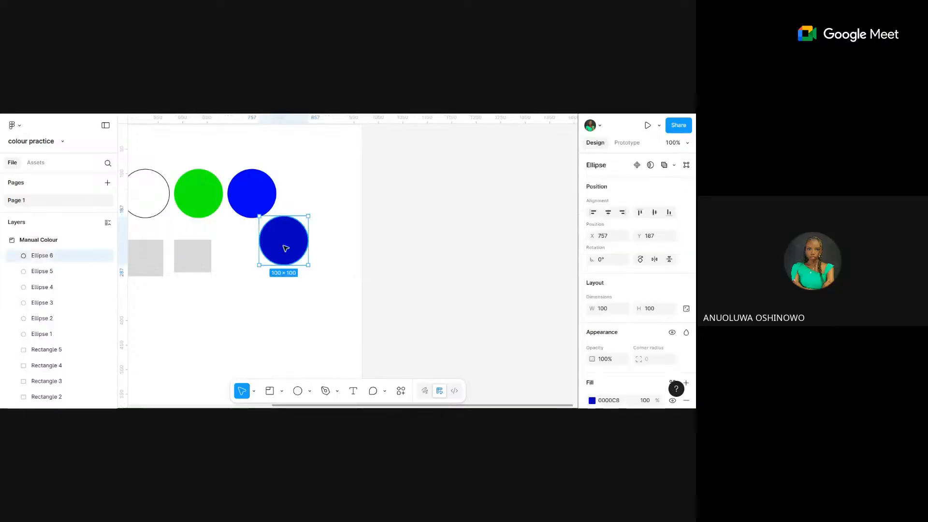
click(592, 400)
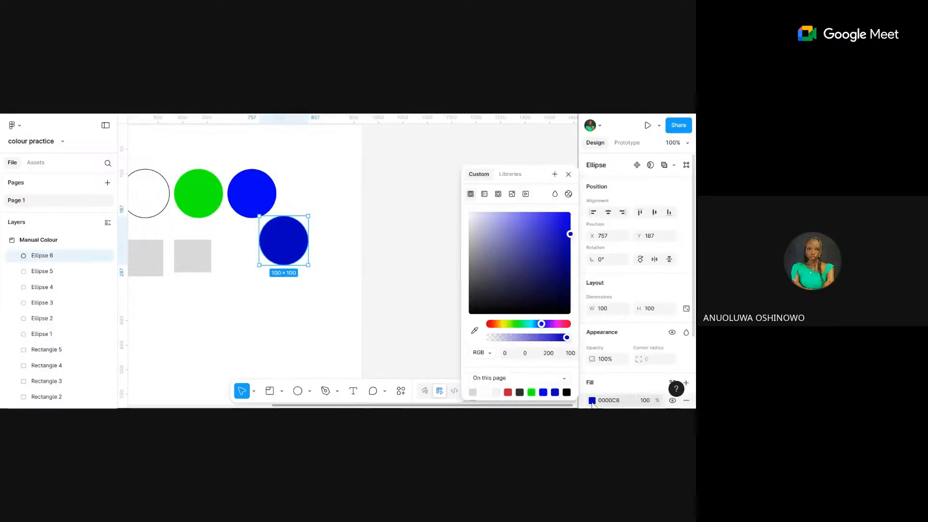
click(559, 357)
text(1)
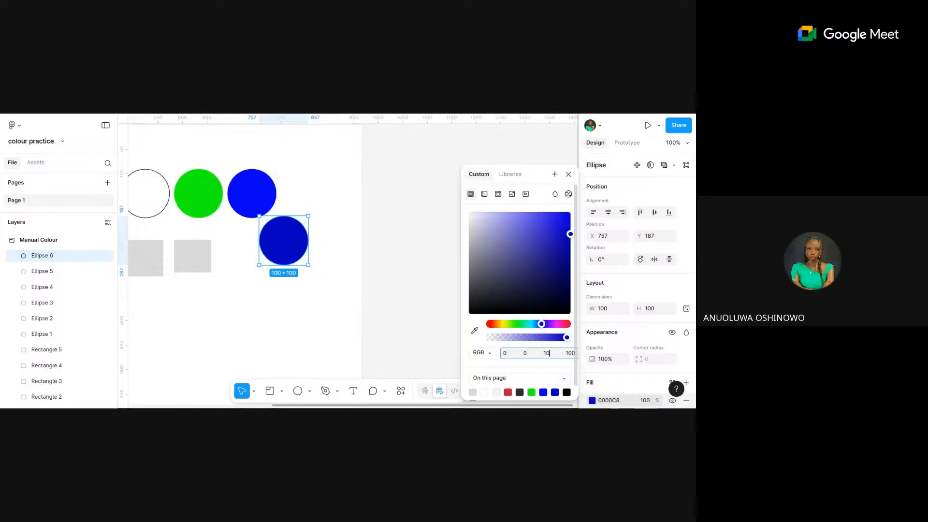
text(00)
key(Return)
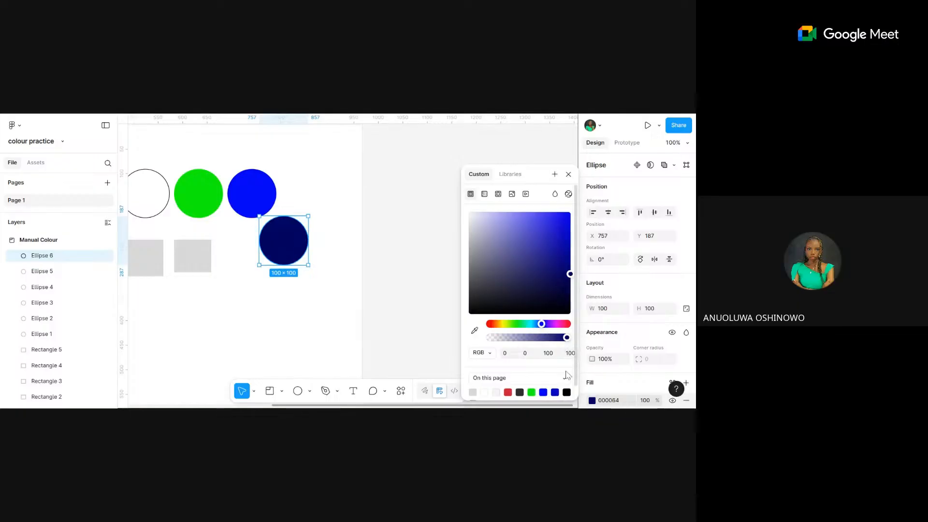
- Set the sixth circle's blue value to 50, and adjust the shade in the colour picker to RGB 0, 0, 102
click(548, 353)
text(50)
key(Return)
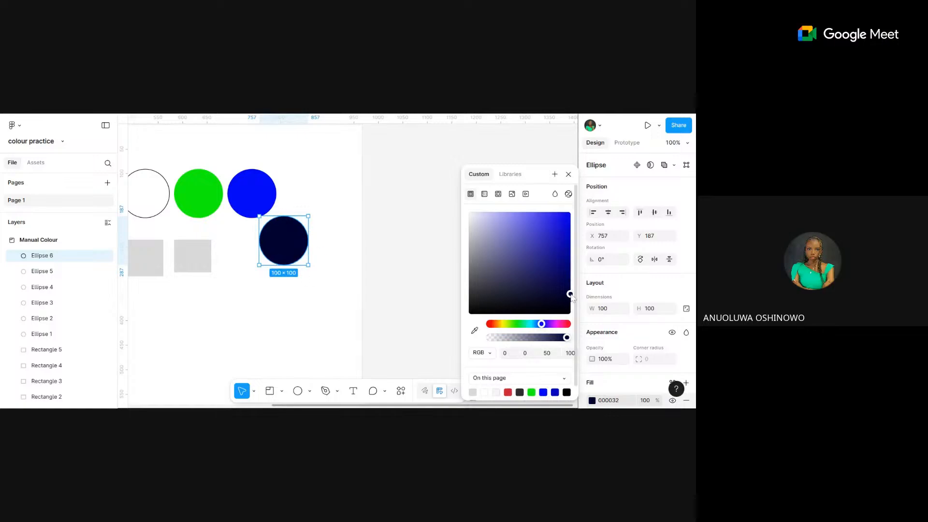
drag(570, 294, 599, 285)
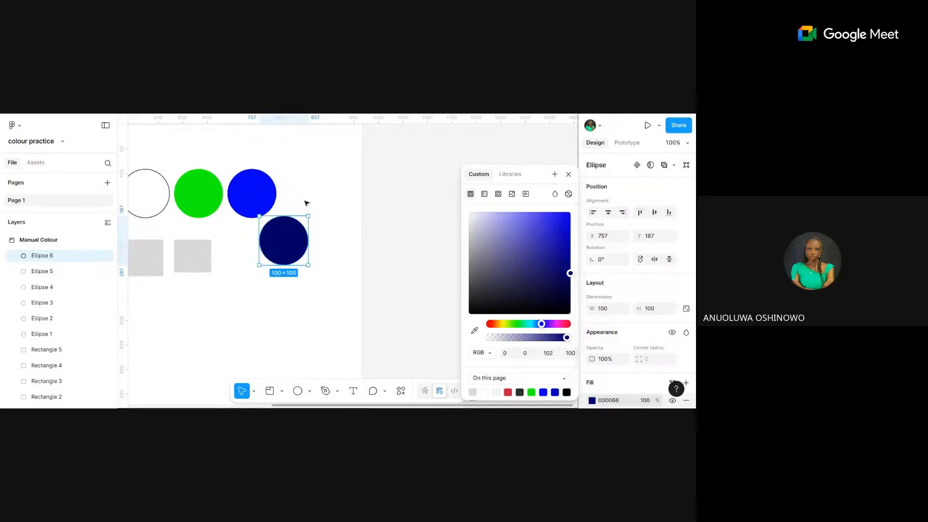
- Move the dark navy circle into the row beside the blue one and set its fill to hex FFCCFF
scroll(305, 193, down, 5)
drag(298, 202, 303, 191)
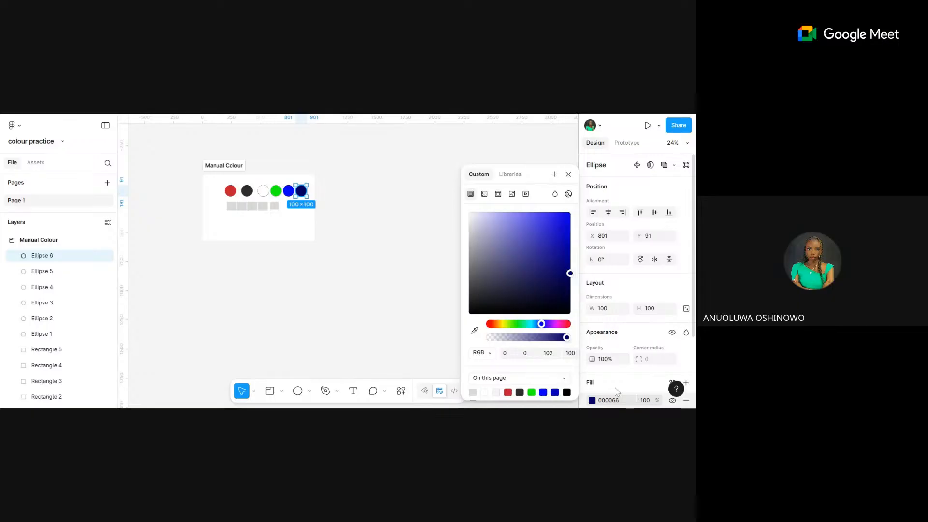
scroll(616, 392, down, 3)
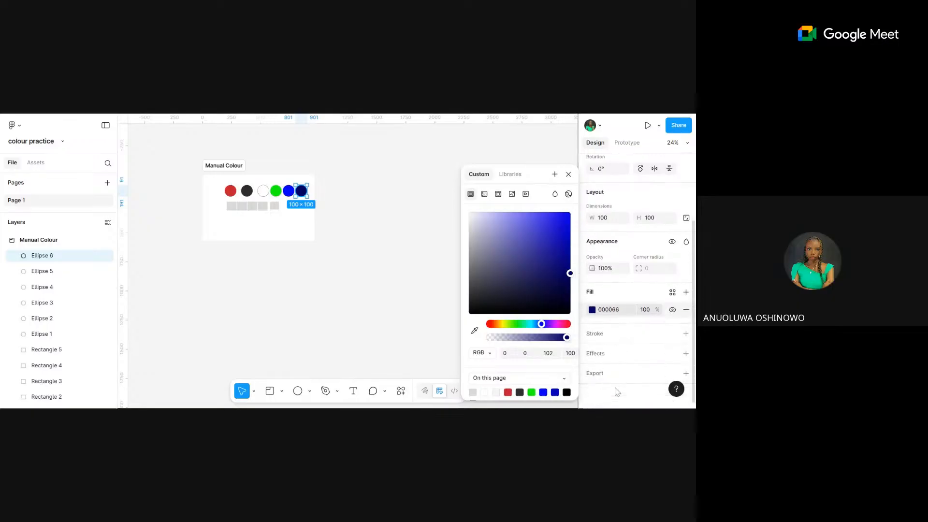
click(623, 314)
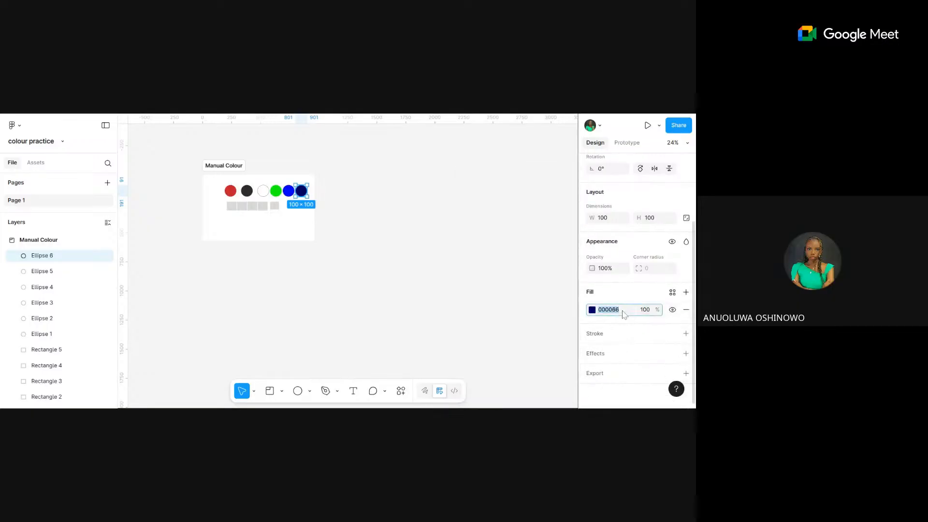
text(FFCCFF)
key(Return)
click(612, 315)
- Duplicate the white outlined circle and place the copy below the pink circle
click(265, 196)
drag(265, 195, 300, 213)
scroll(299, 213, up, 5)
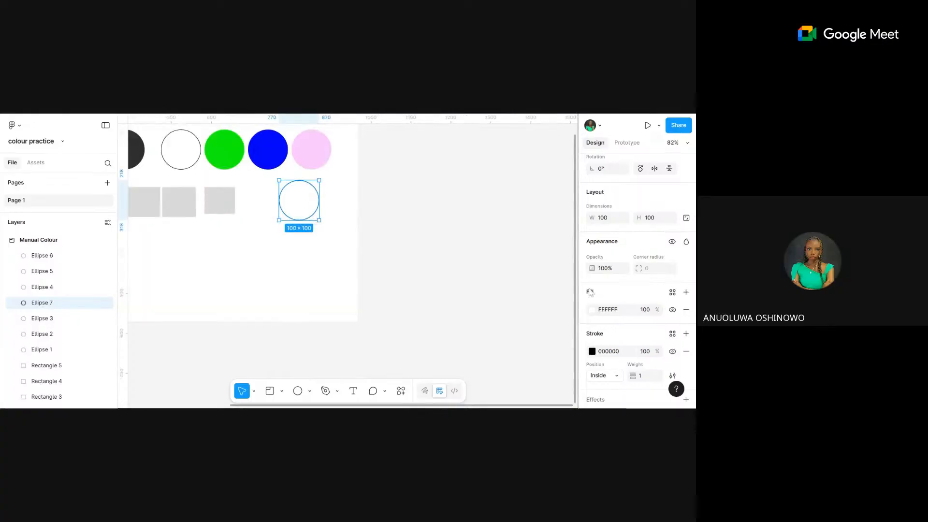
- Add a 100 × 100 circle below the row of grey rectangles and set its fill to hex FFCCFF
click(309, 393)
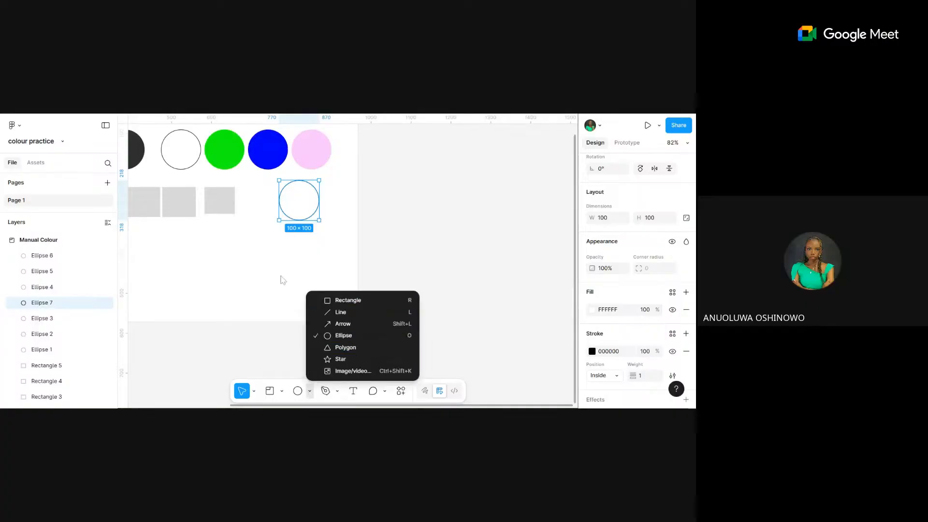
click(382, 340)
click(224, 273)
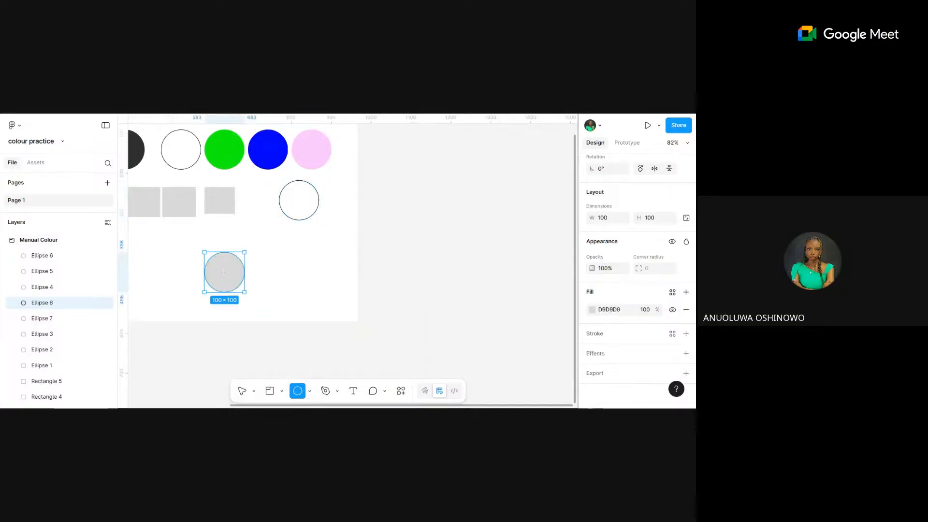
click(592, 313)
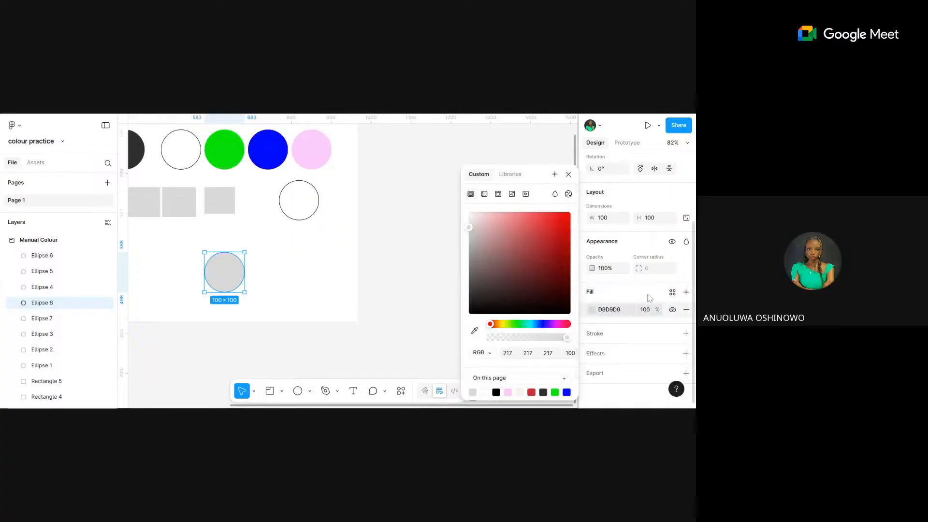
click(628, 311)
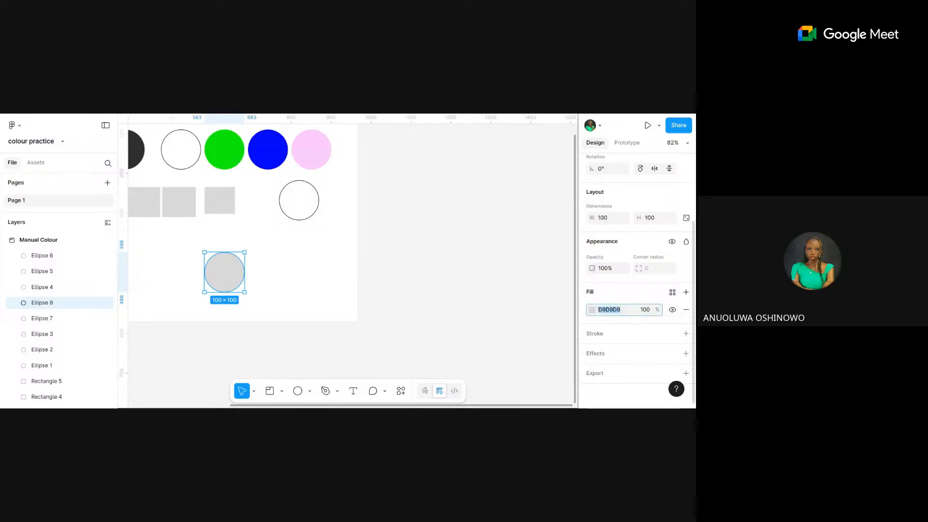
text(FFCCFF)
key(Return)
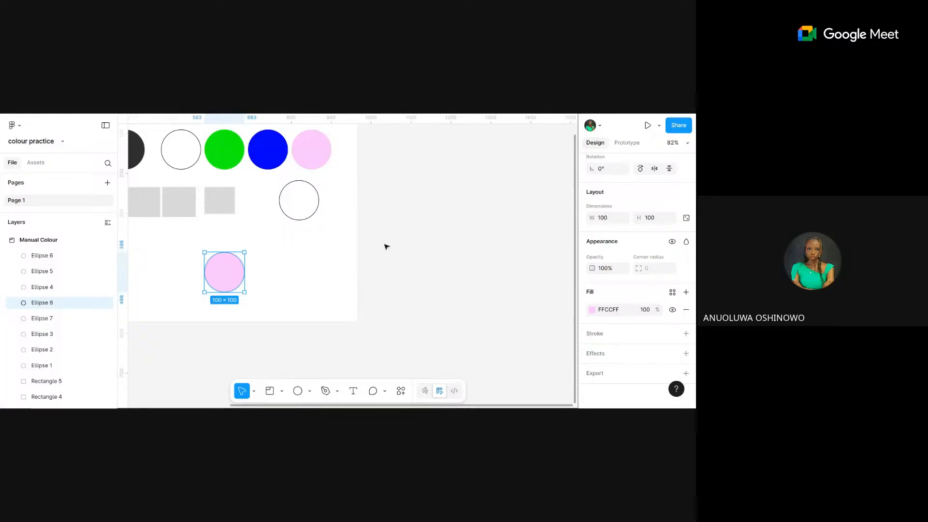
- Fill the fourth grey rectangle in the row with the green sampled from the green circle using the eyedropper
scroll(385, 246, down, 5)
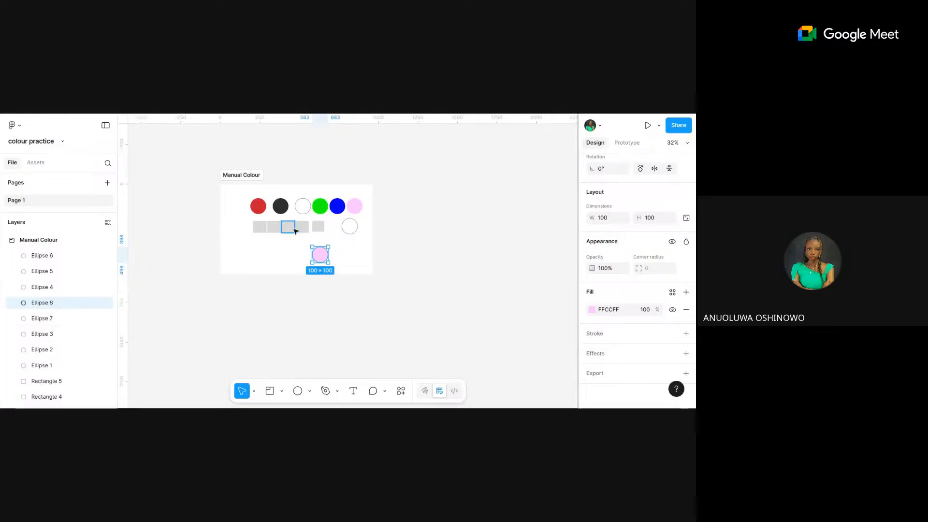
click(294, 230)
scroll(294, 230, up, 10)
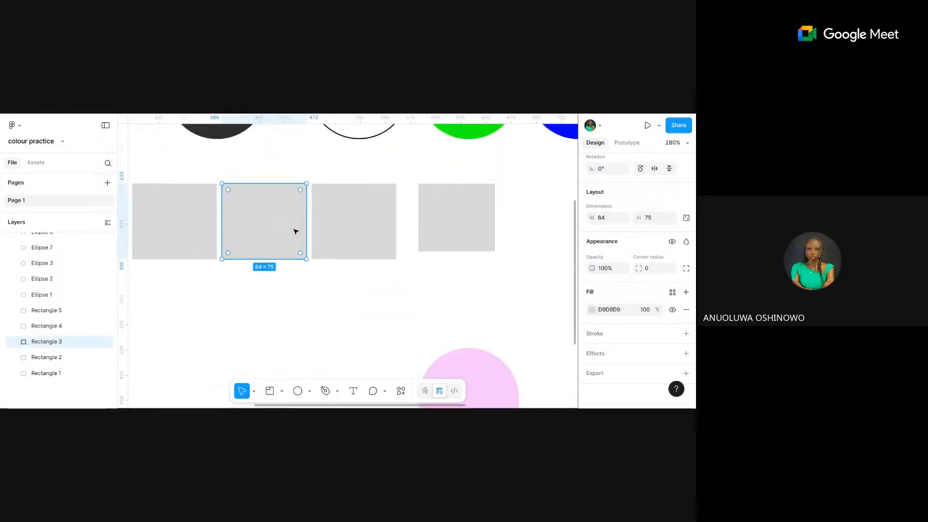
click(338, 232)
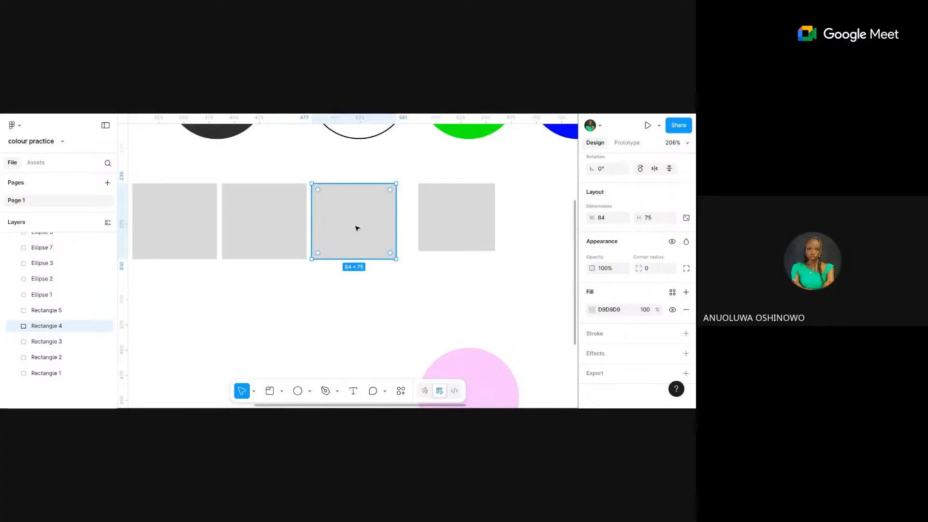
scroll(357, 228, down, 5)
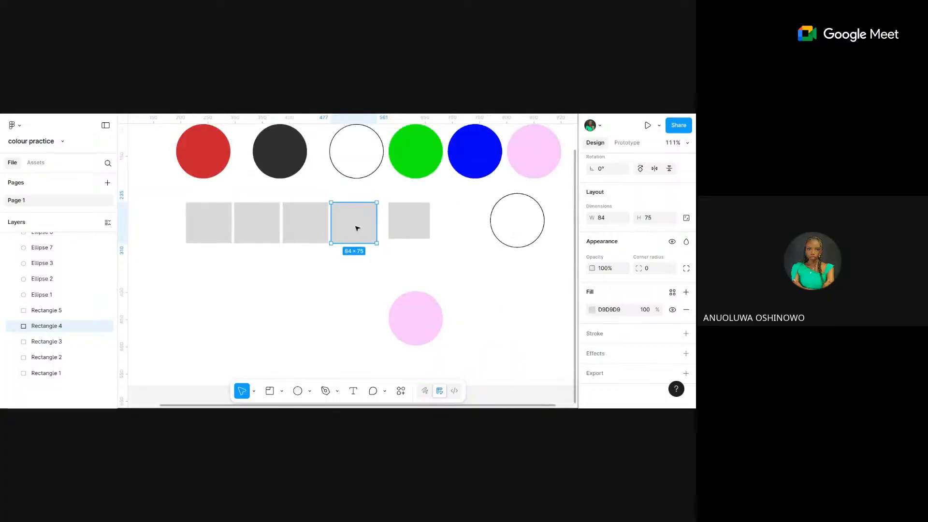
click(593, 309)
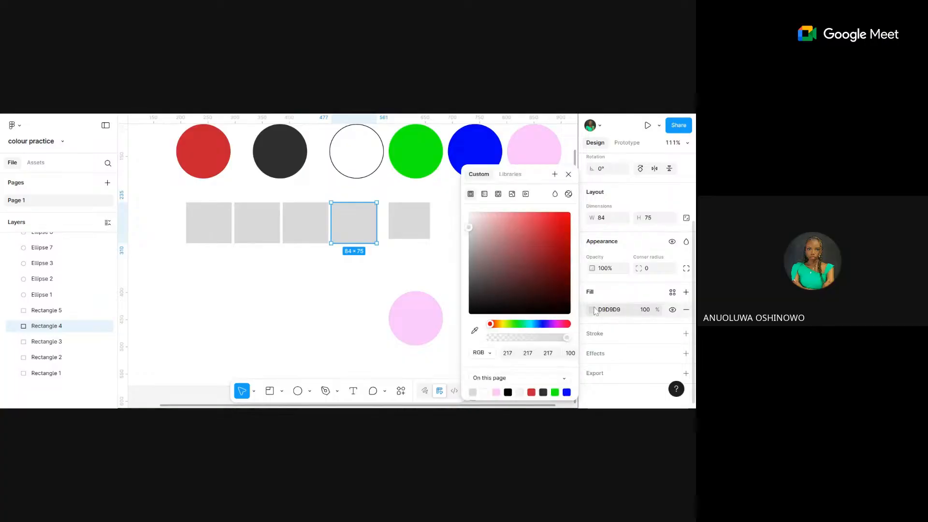
click(475, 332)
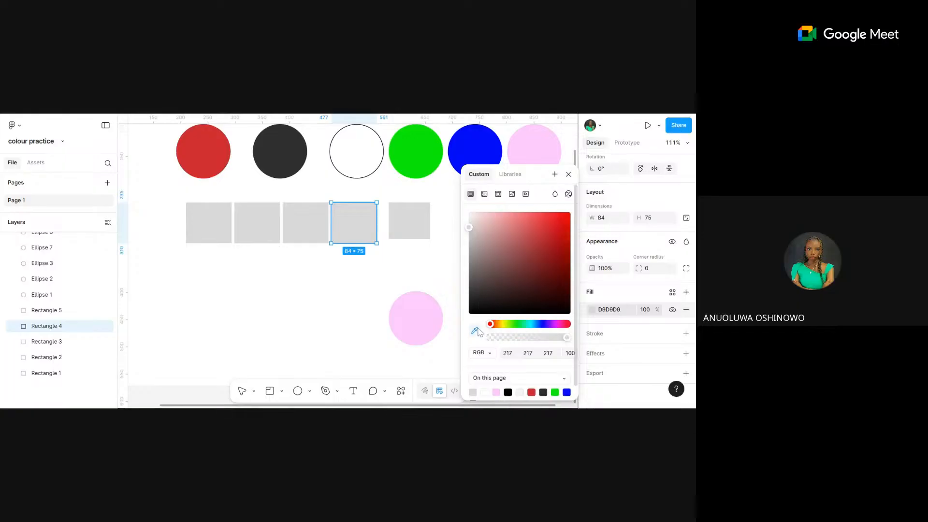
key(Escape)
click(474, 331)
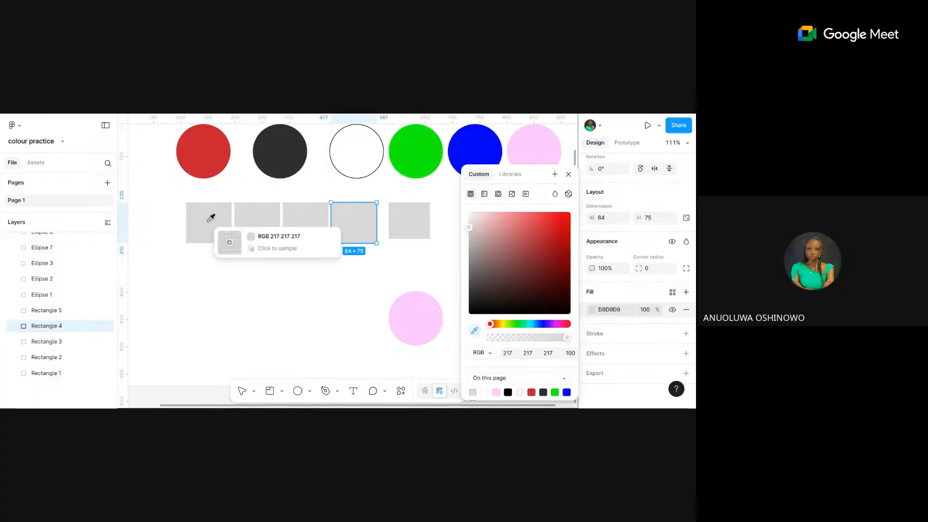
scroll(209, 242, down, 5)
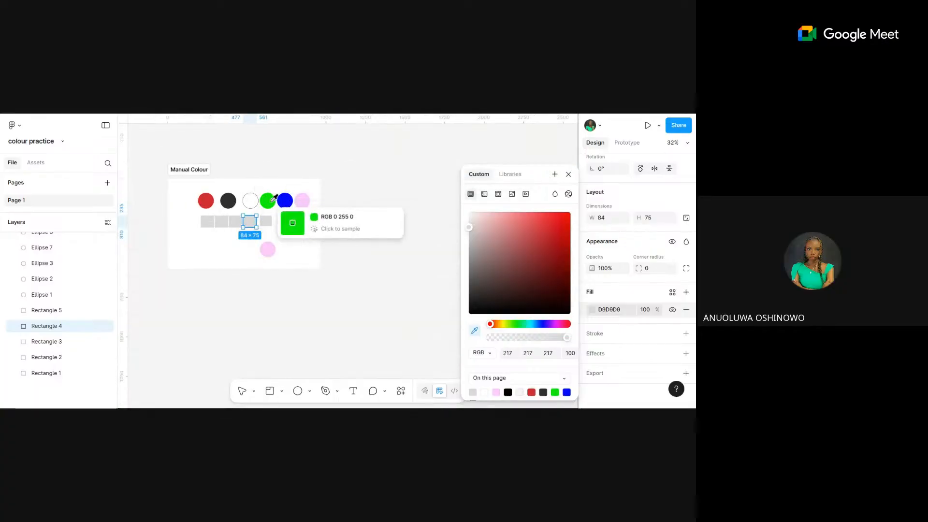
scroll(266, 202, up, 3)
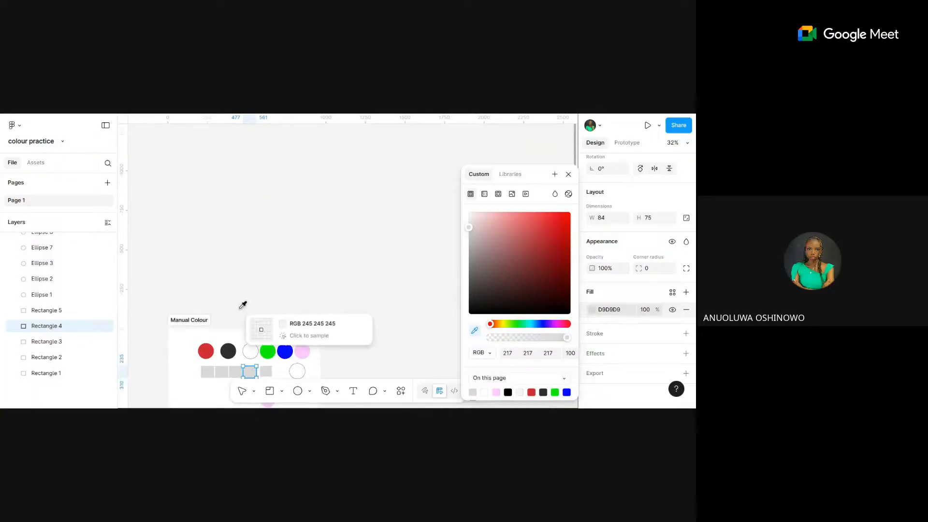
scroll(245, 353, down, 3)
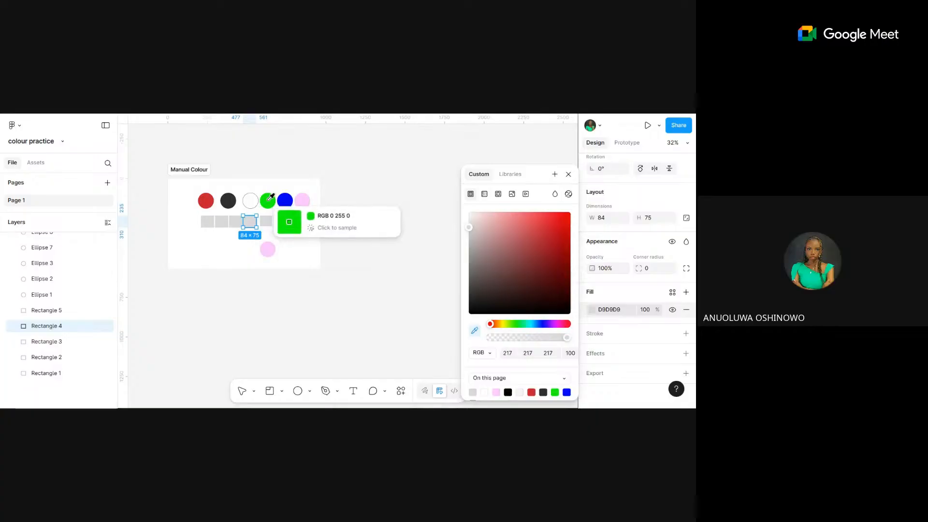
scroll(271, 197, up, 5)
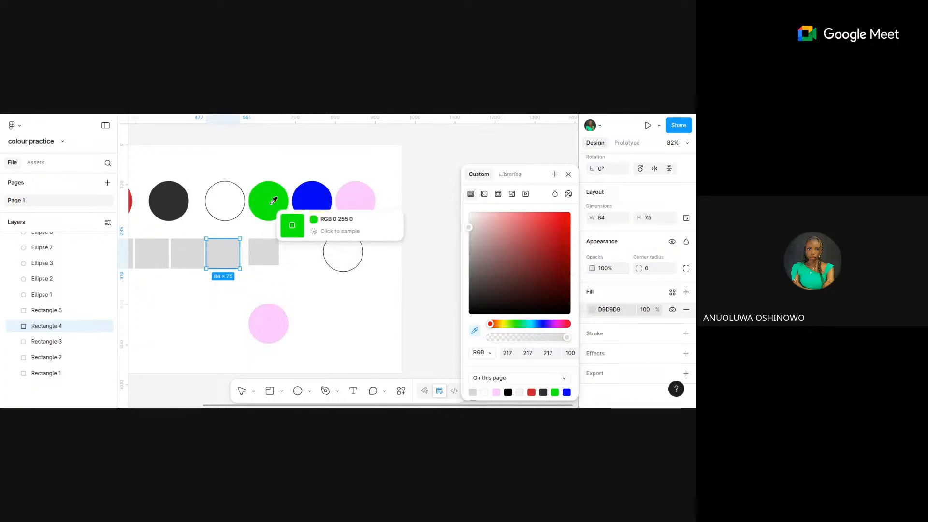
click(273, 201)
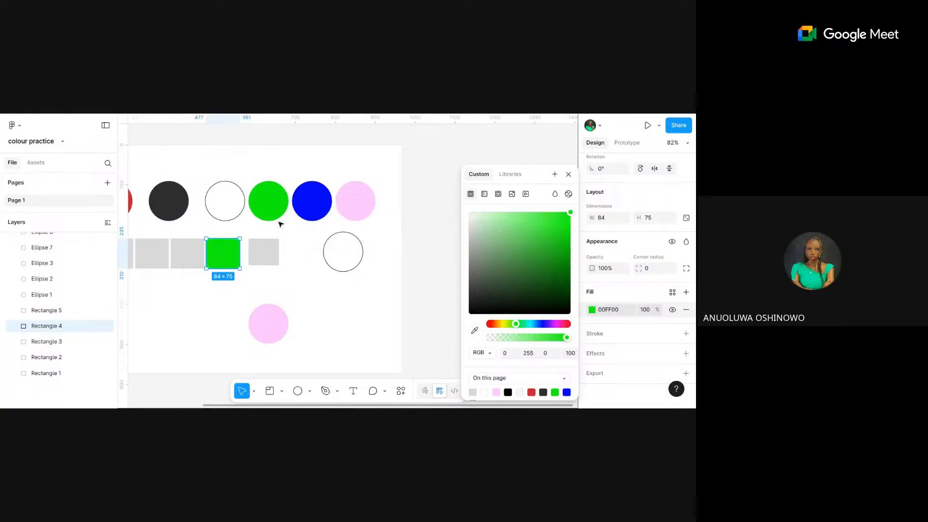
- Compare the fill values of the green circle and the green rectangle
click(264, 207)
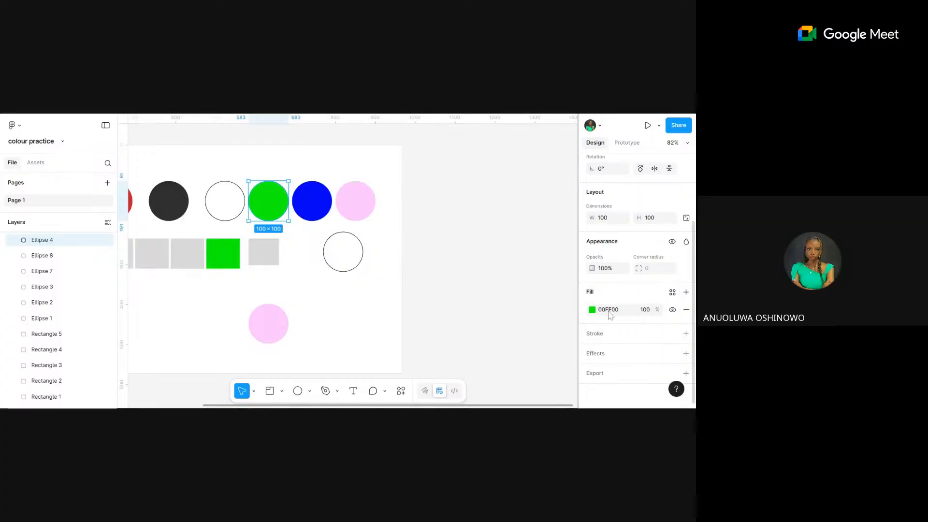
click(47, 349)
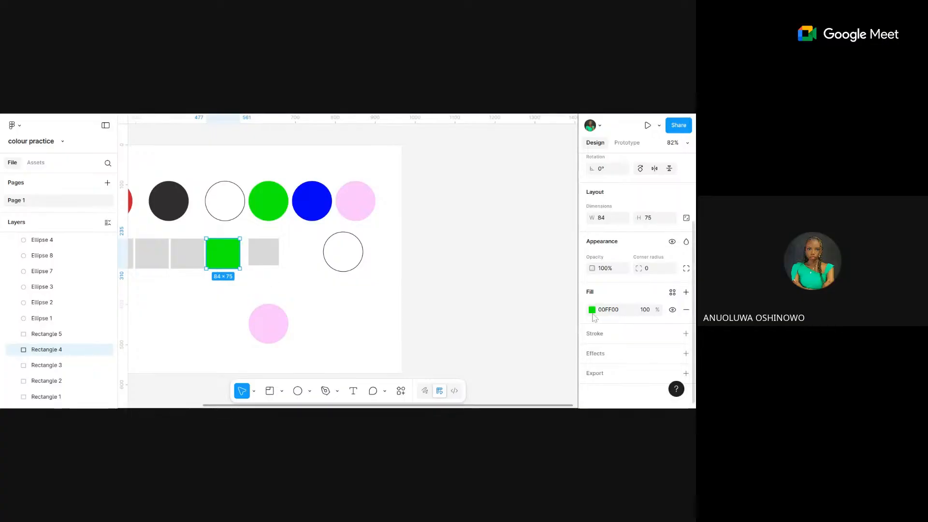
click(592, 310)
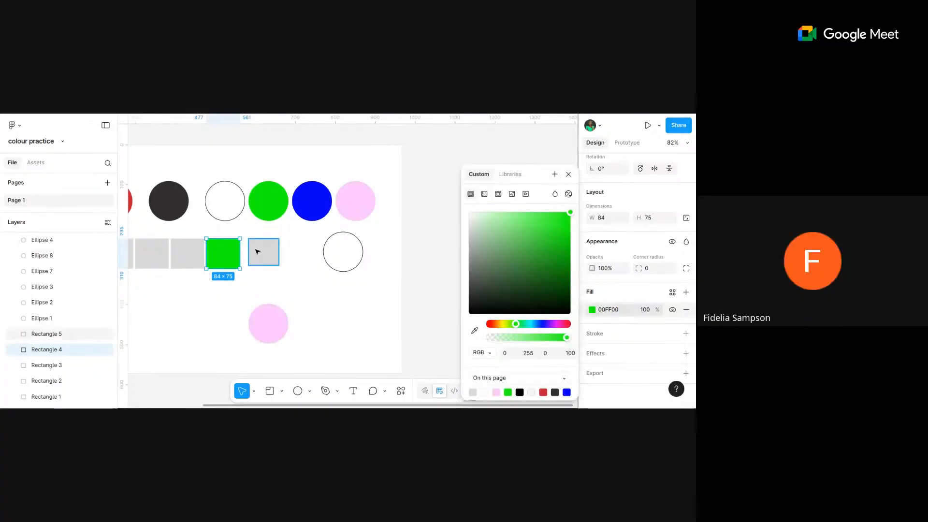
- Fill the third rectangle with white sampled from the outlined circle below the pink one, using the eyedropper
click(192, 255)
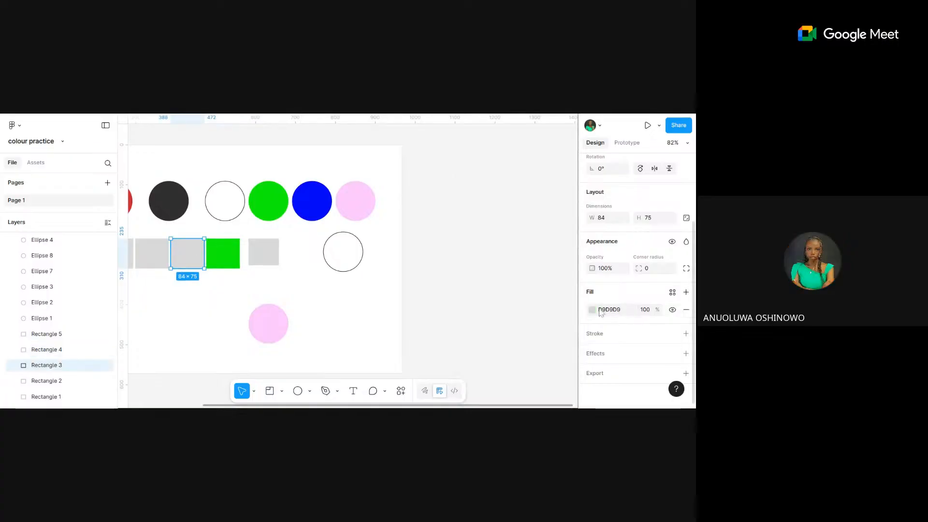
click(592, 310)
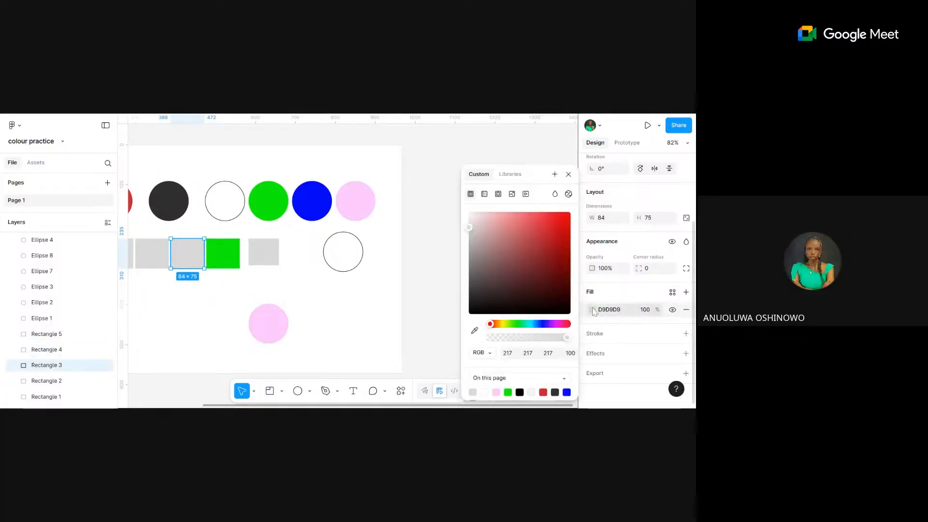
click(475, 330)
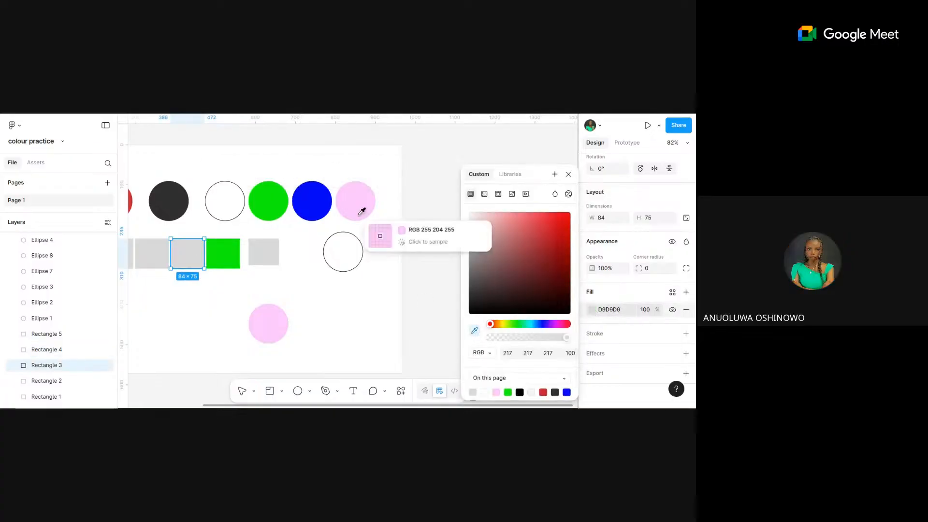
click(353, 264)
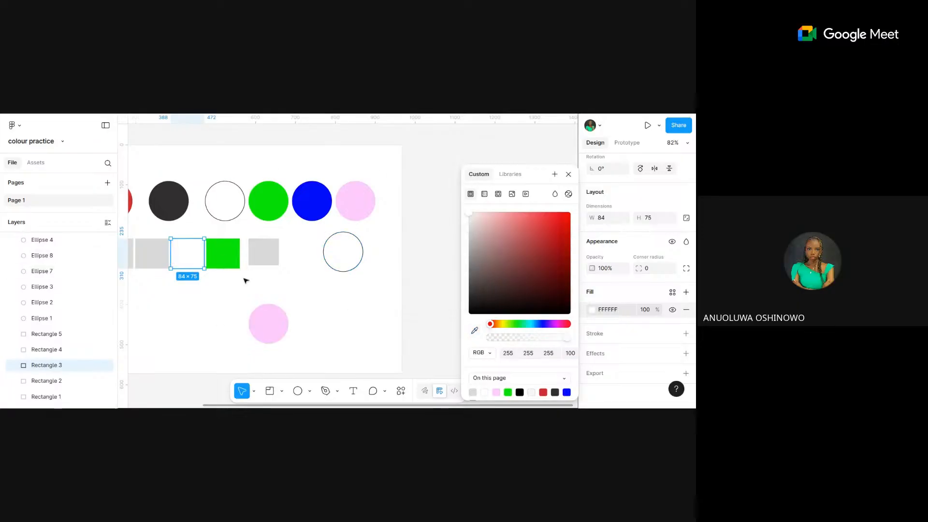
- Change the Manual Colour section's fill to light blue 86C8FF with the colour picker
scroll(245, 280, down, 5)
click(178, 215)
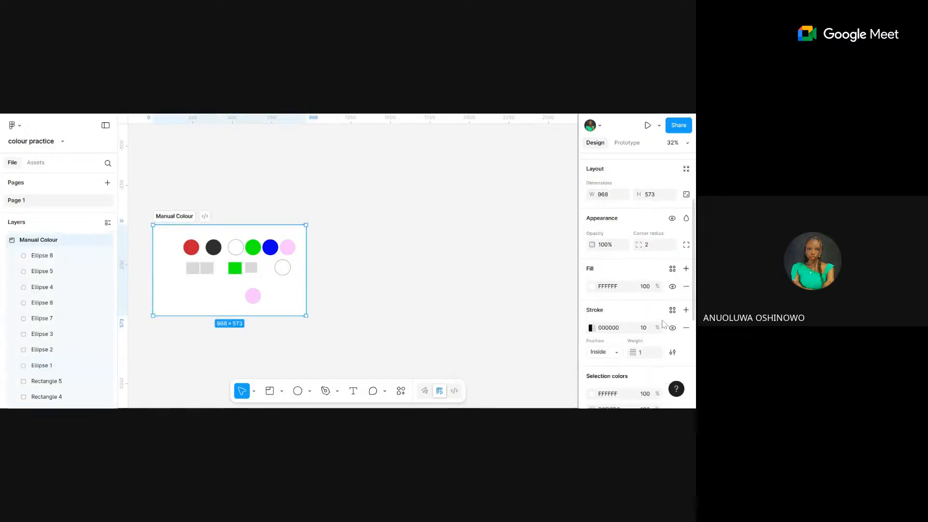
scroll(590, 329, down, 4)
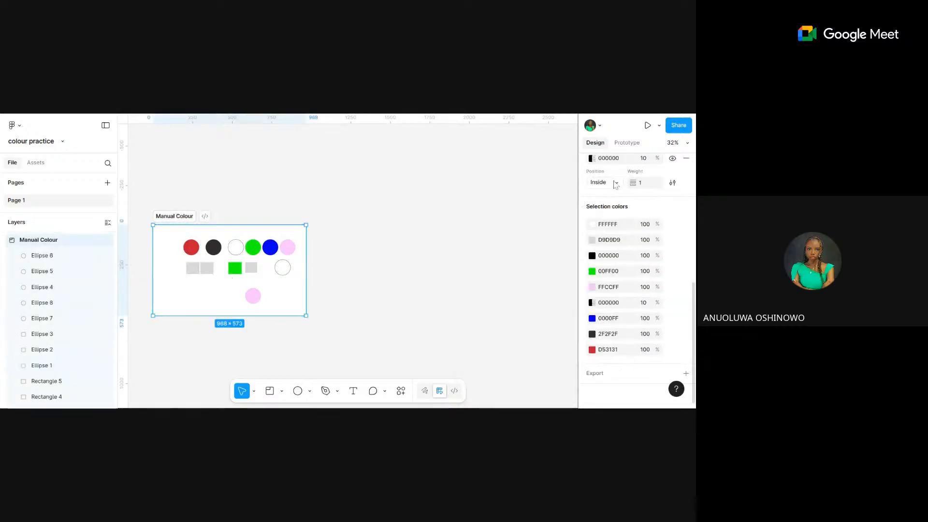
scroll(615, 185, up, 5)
scroll(641, 360, down, 1)
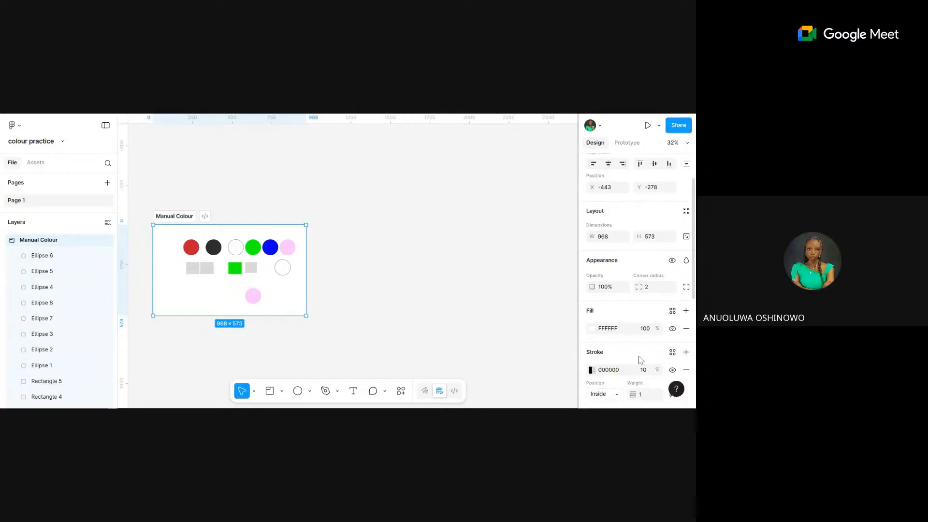
click(592, 329)
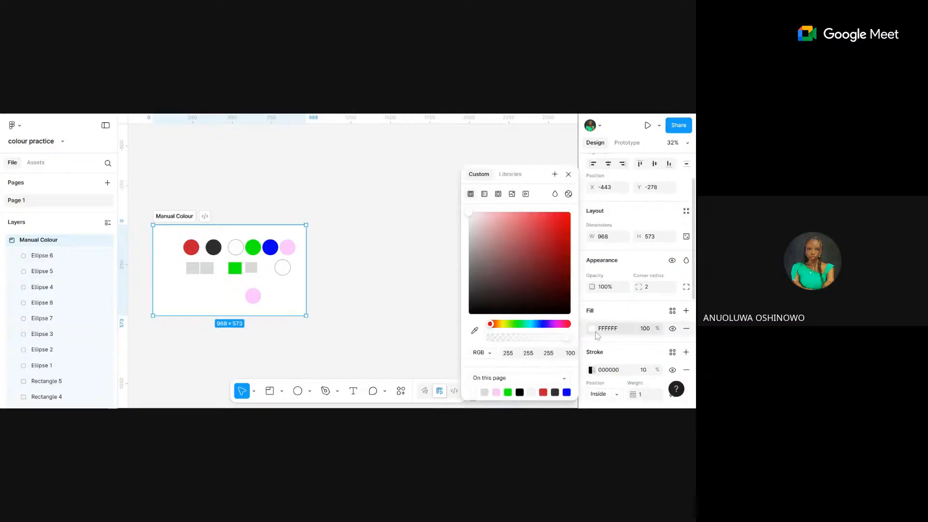
click(538, 324)
drag(532, 326, 529, 323)
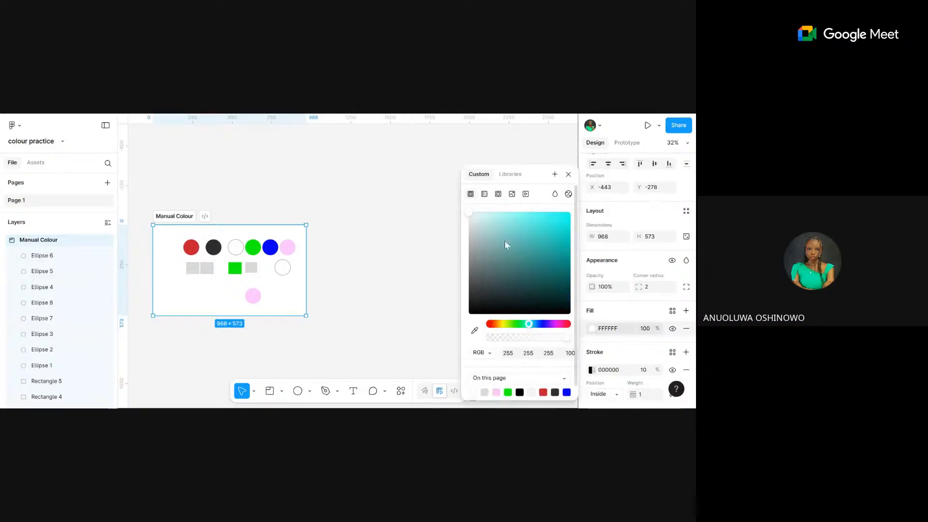
click(502, 232)
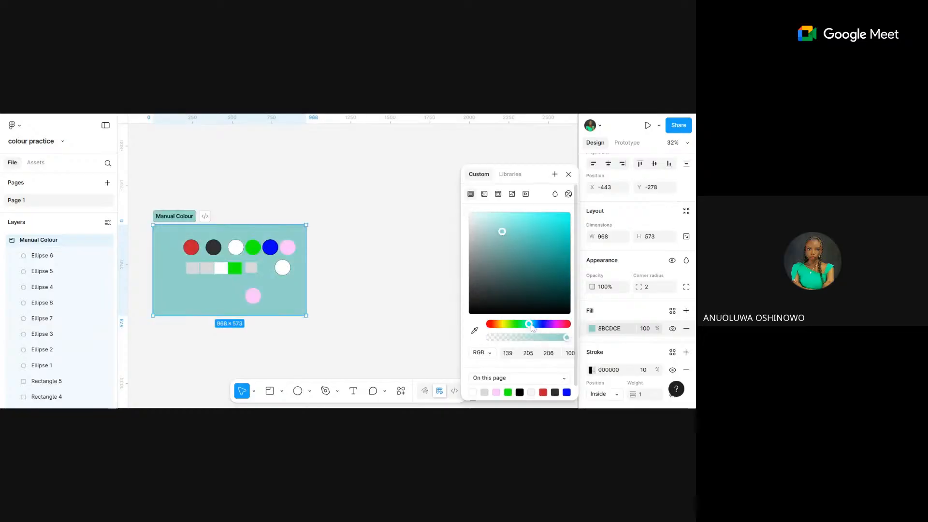
click(535, 324)
click(518, 214)
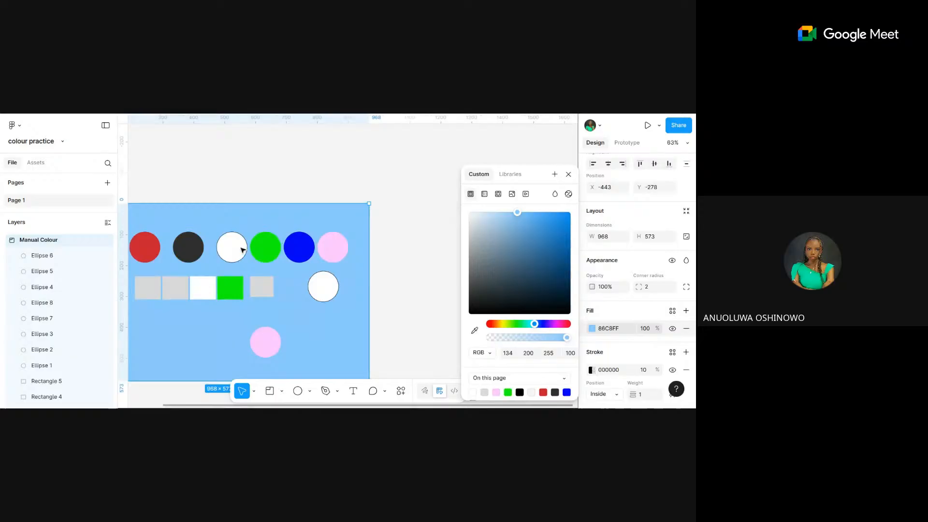
- Inspect the fill values of the white rectangle, the two white outlined circles and the green circle against the blue background
click(203, 285)
scroll(203, 286, up, 5)
click(263, 240)
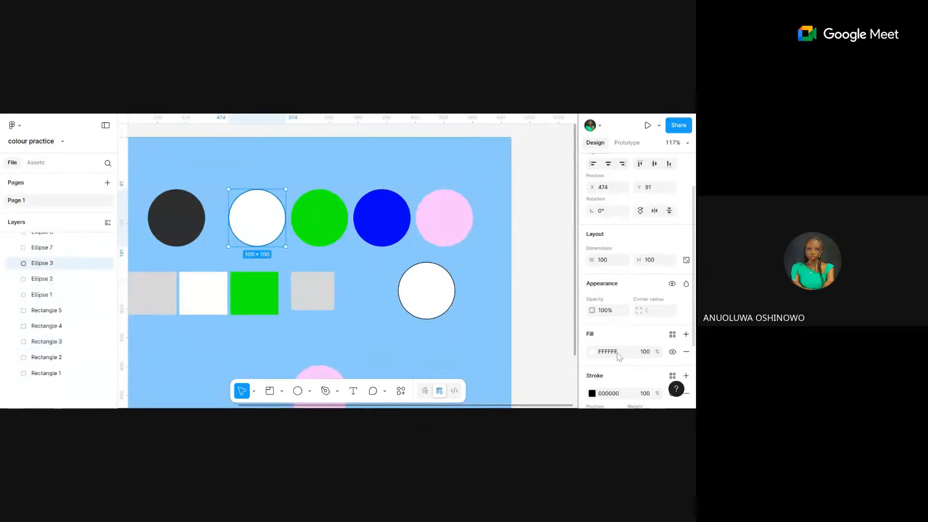
click(208, 304)
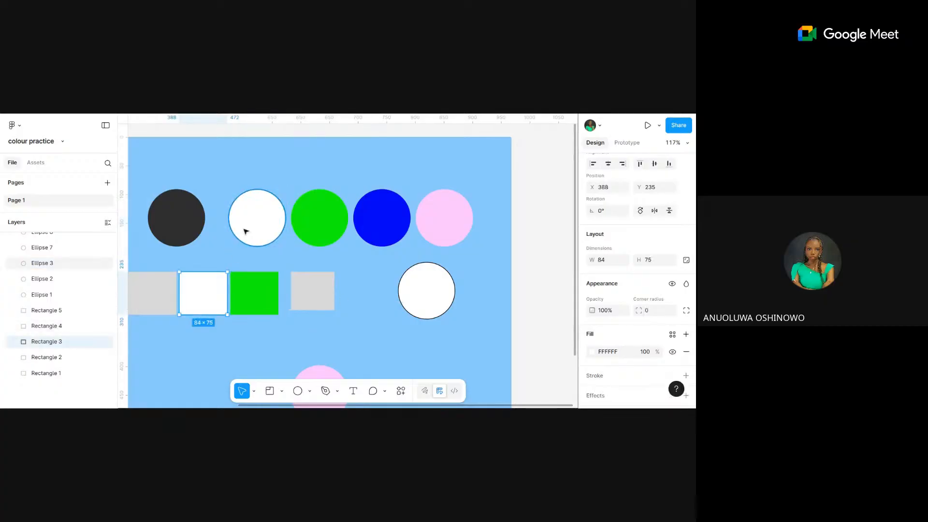
click(246, 209)
click(331, 216)
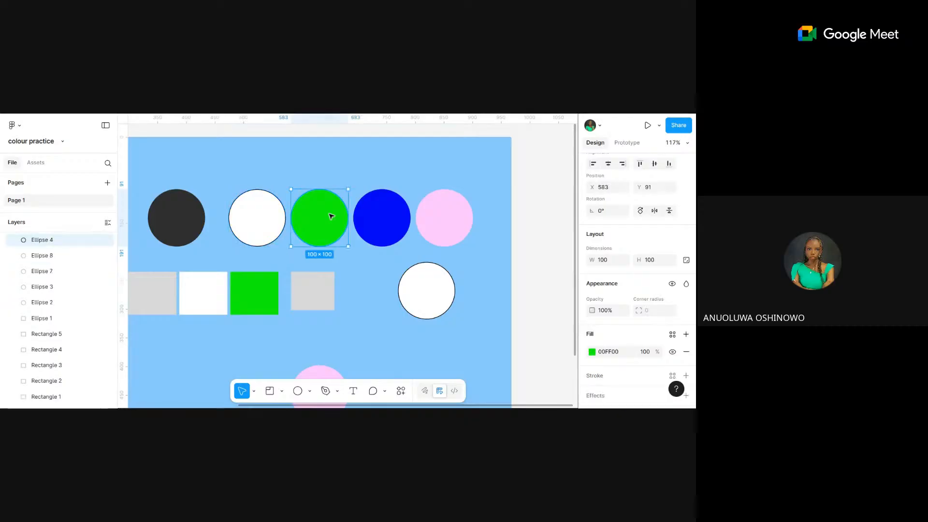
click(435, 294)
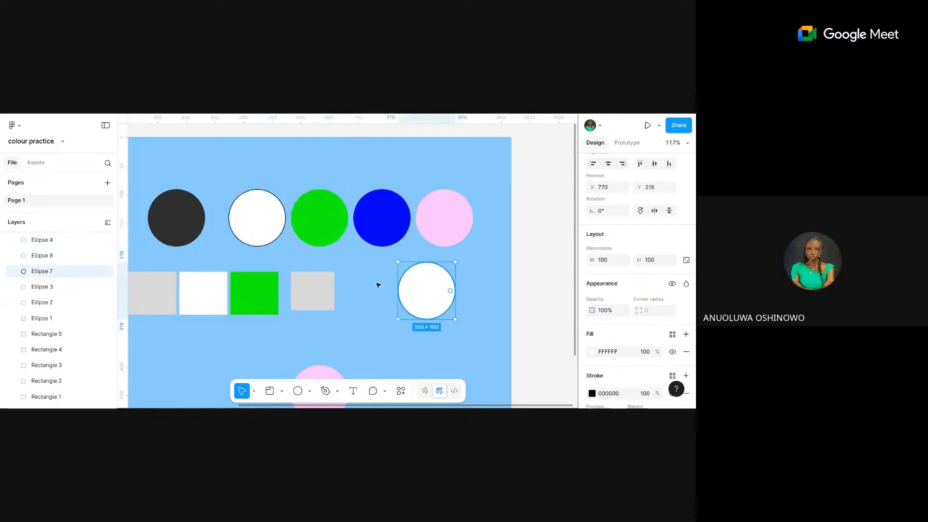
- Set the stroke colour of the white circle below the pink one to pink FFCCFF from the page colours
click(331, 285)
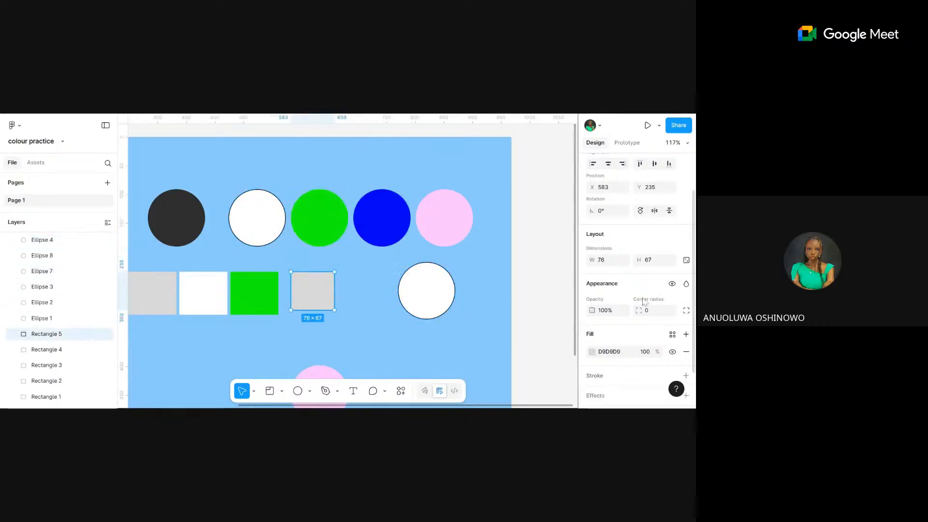
scroll(611, 299, down, 1)
click(402, 305)
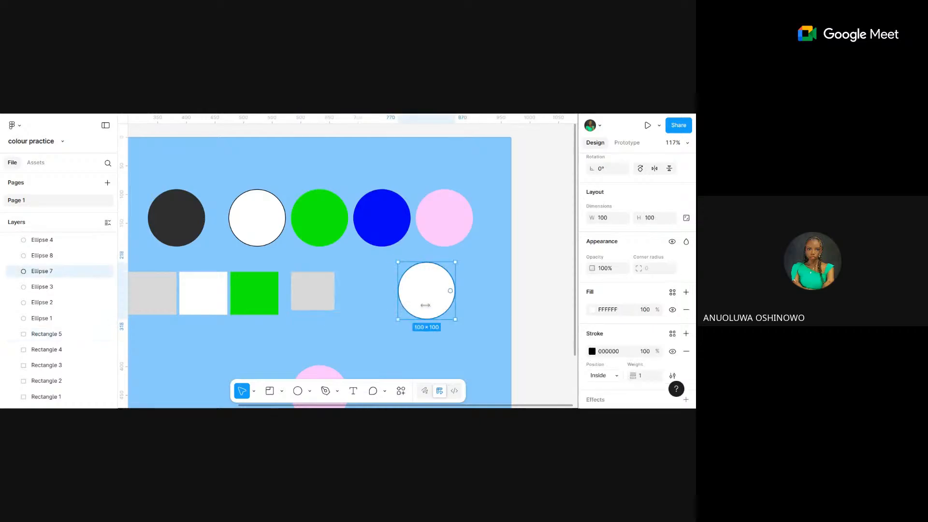
click(592, 352)
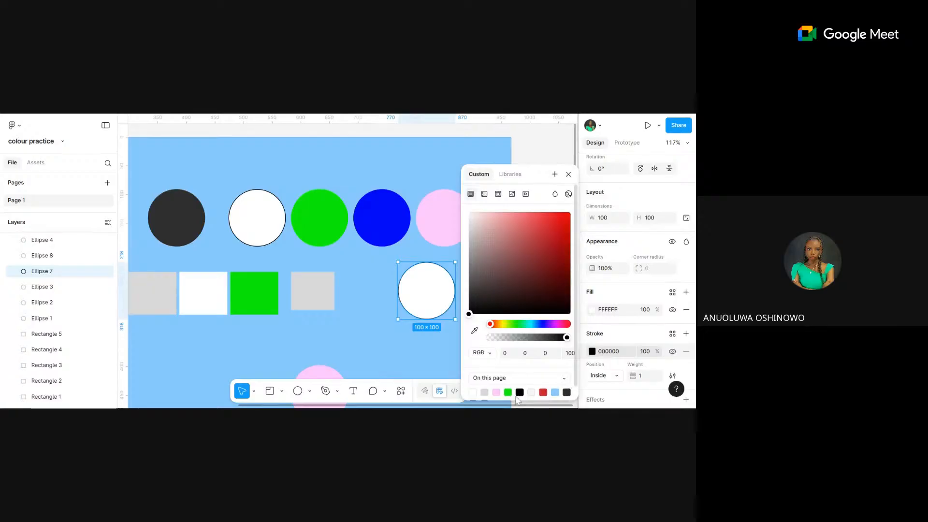
scroll(504, 397, down, 1)
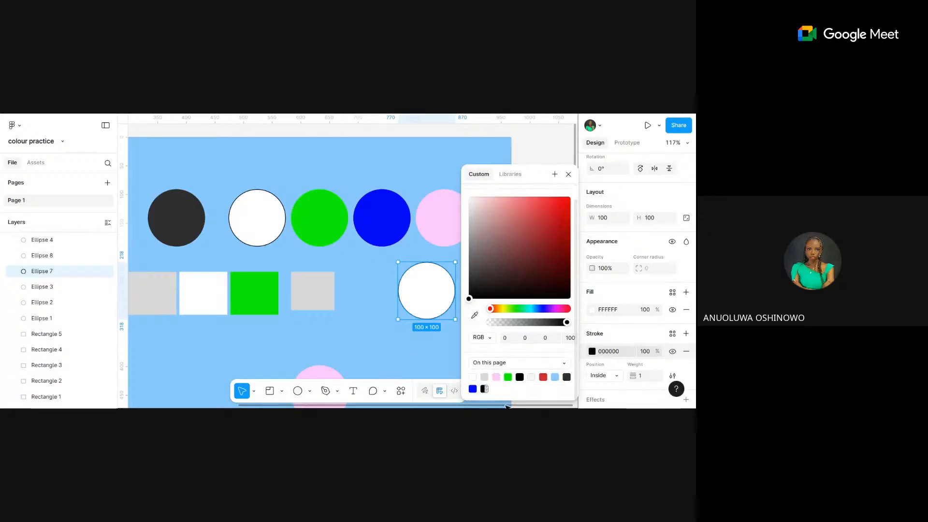
click(495, 377)
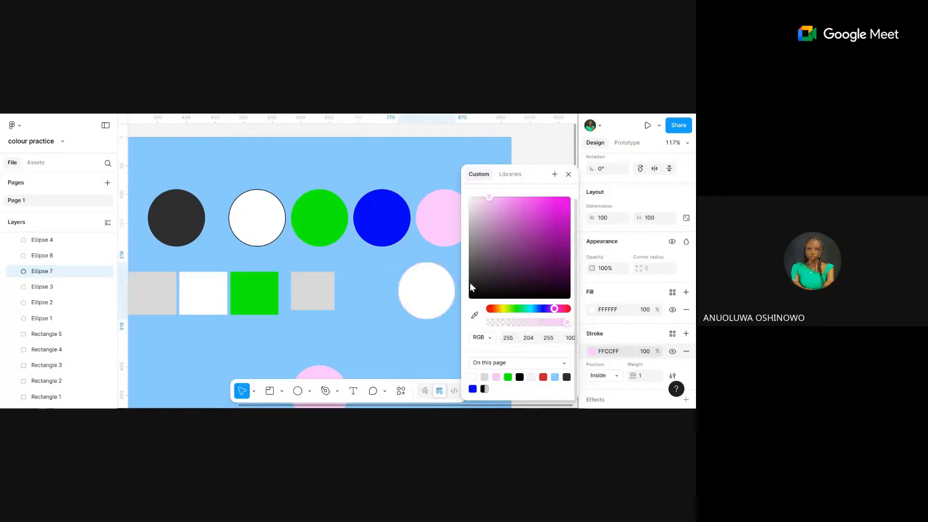
scroll(424, 282, up, 5)
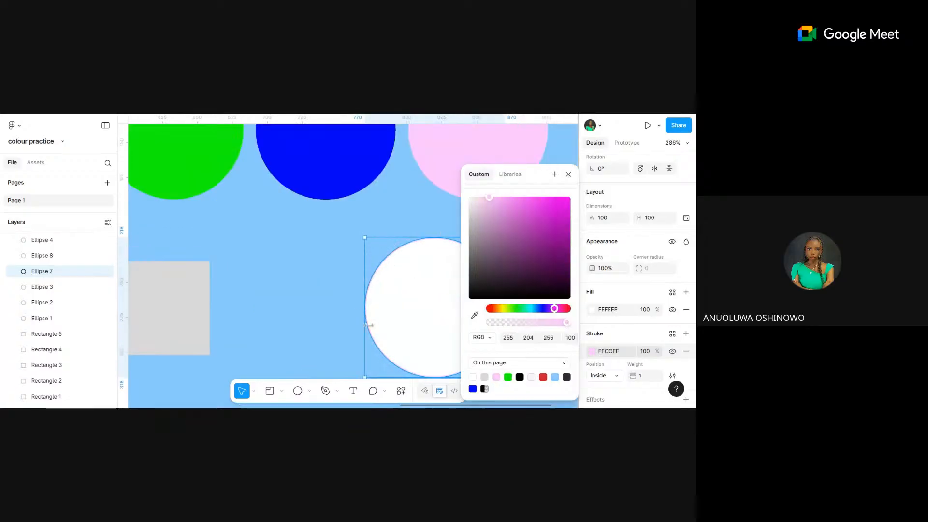
scroll(397, 303, down, 6)
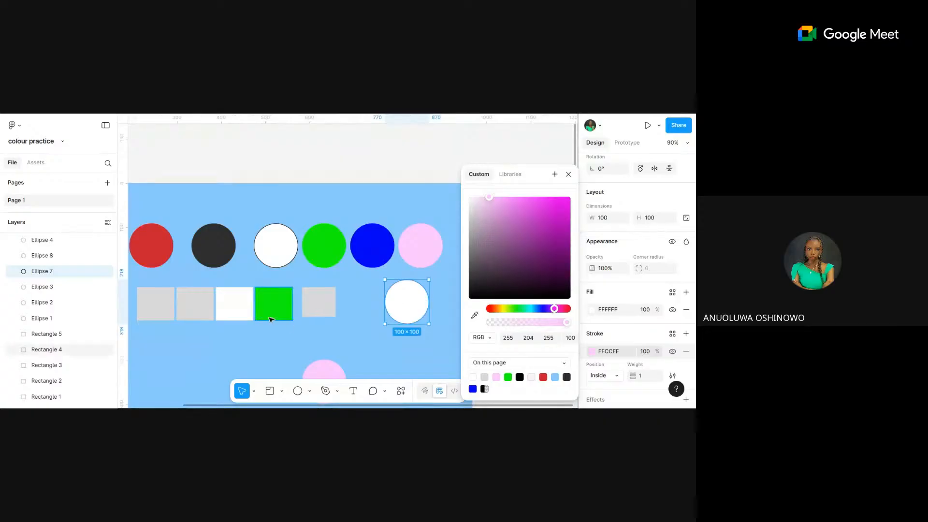
- Add a stroke to the small grey rectangle beside the green one and colour it green 00FF00 from the page colours
click(300, 304)
click(314, 300)
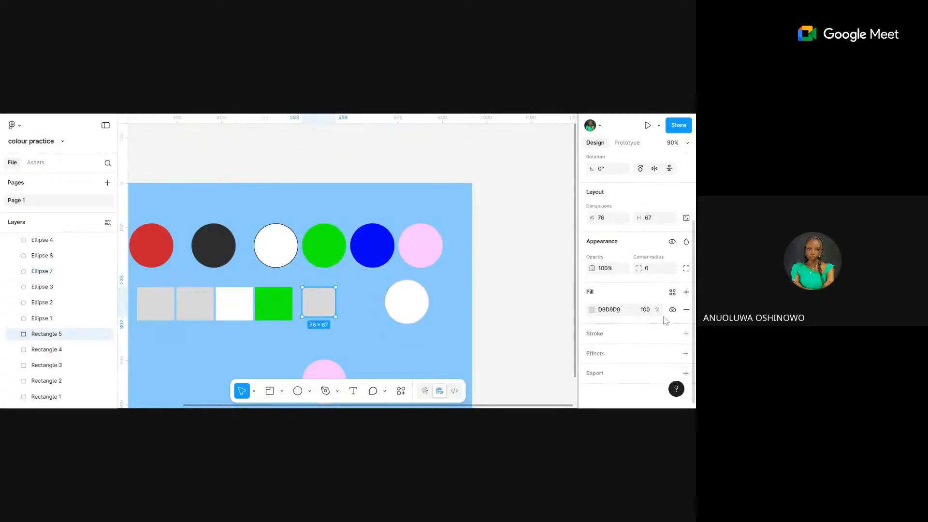
click(685, 333)
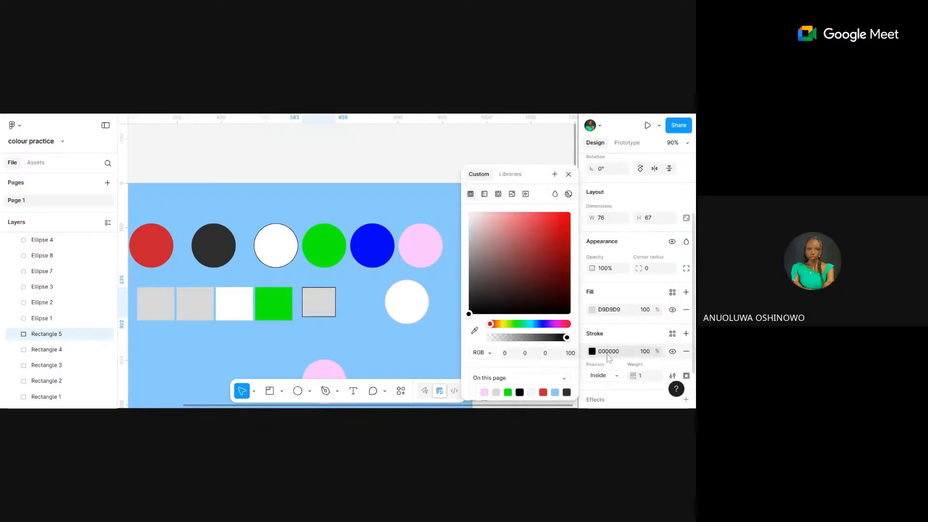
click(593, 352)
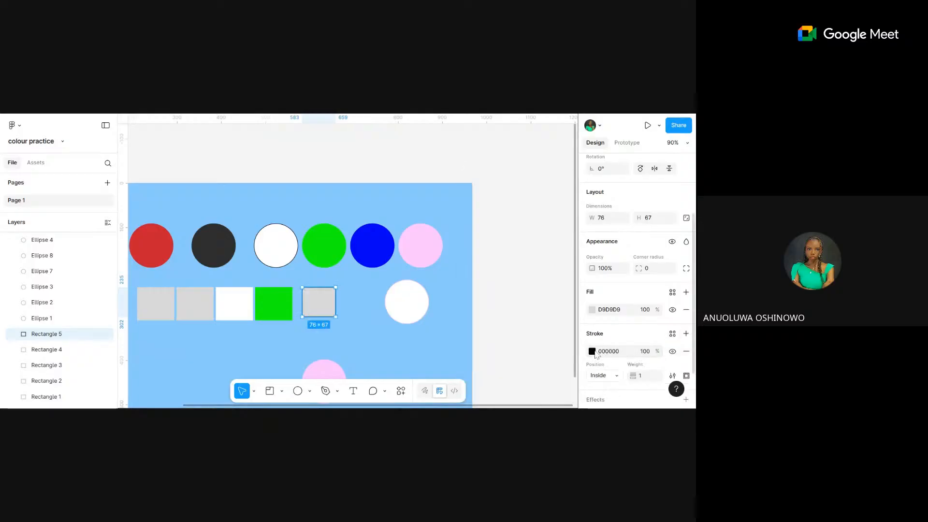
click(590, 353)
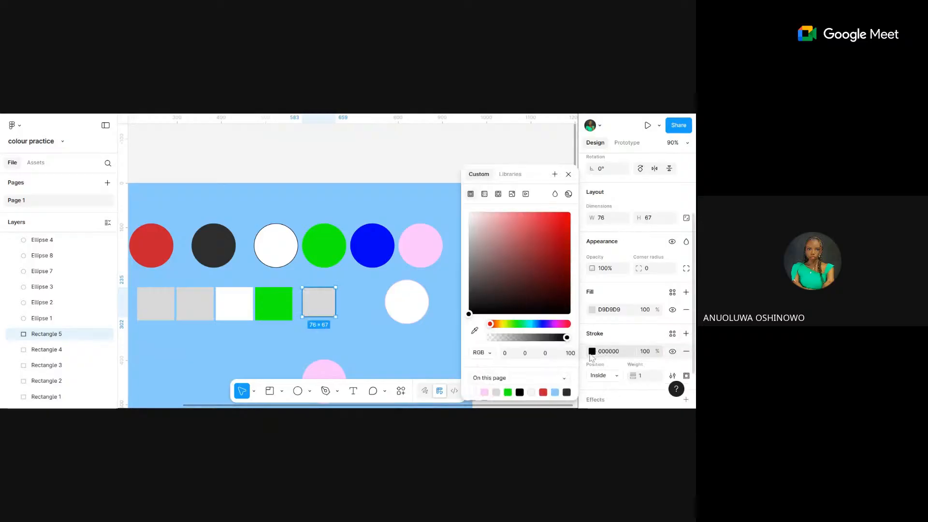
click(555, 392)
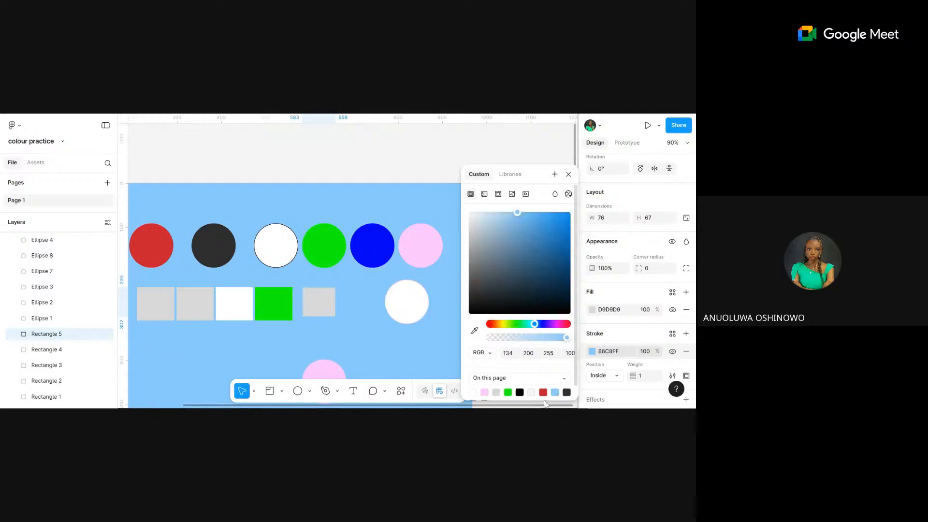
click(508, 392)
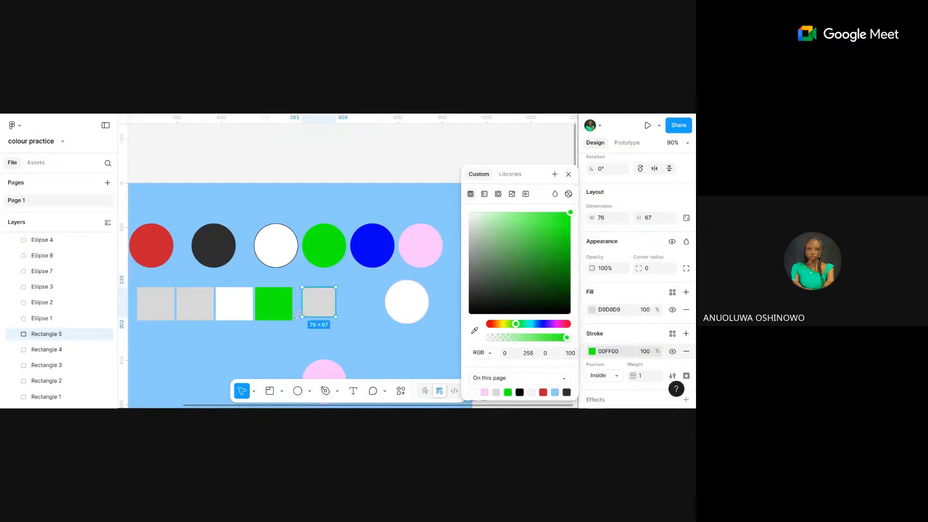
scroll(323, 314, up, 5)
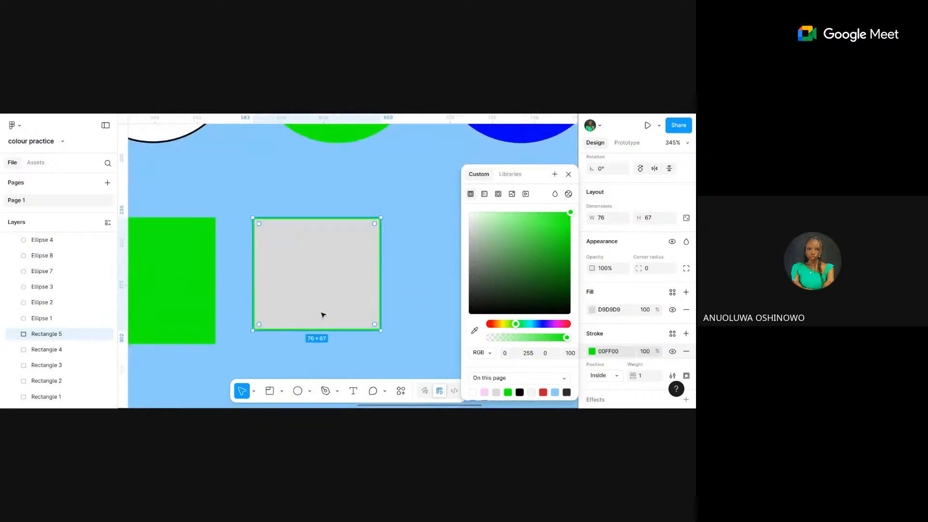
click(395, 251)
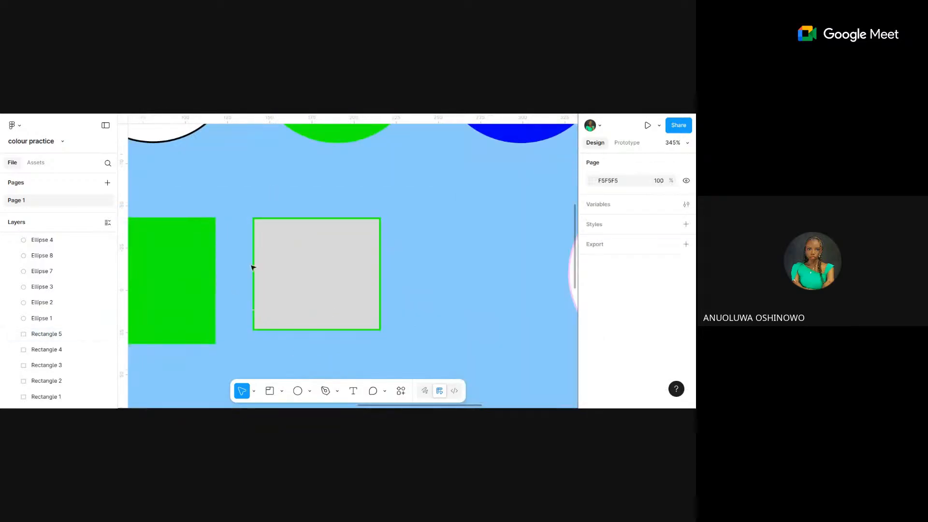
- Move the Manual Colour section to about X -2451, Y -692 on the canvas
scroll(397, 250, down, 10)
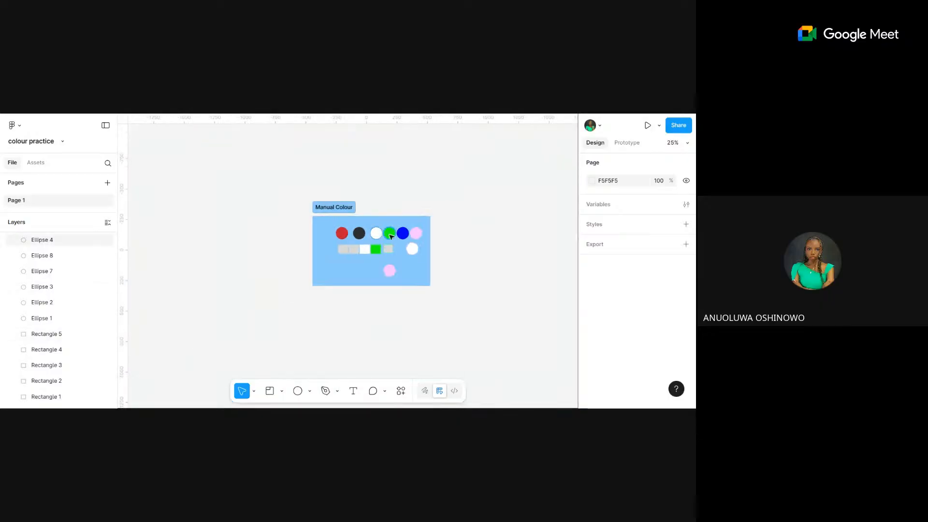
scroll(391, 236, up, 3)
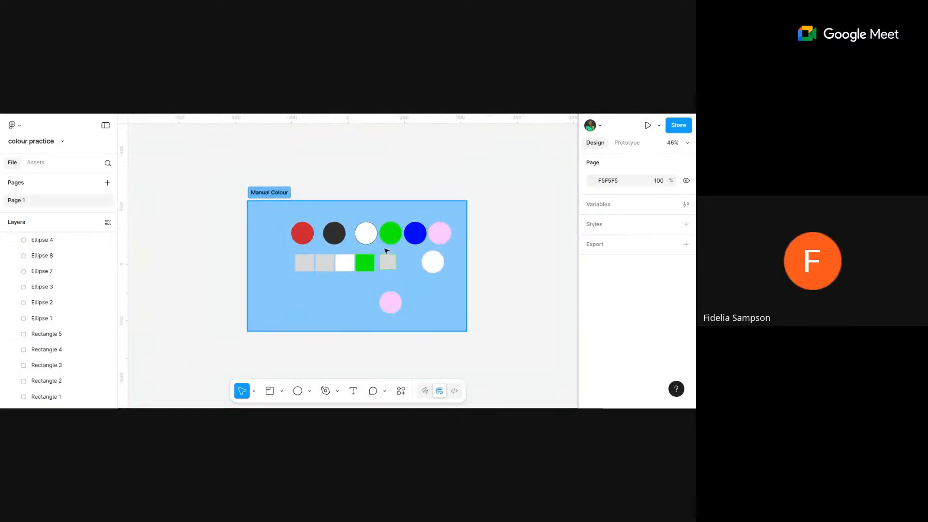
scroll(415, 246, down, 5)
drag(393, 224, 237, 192)
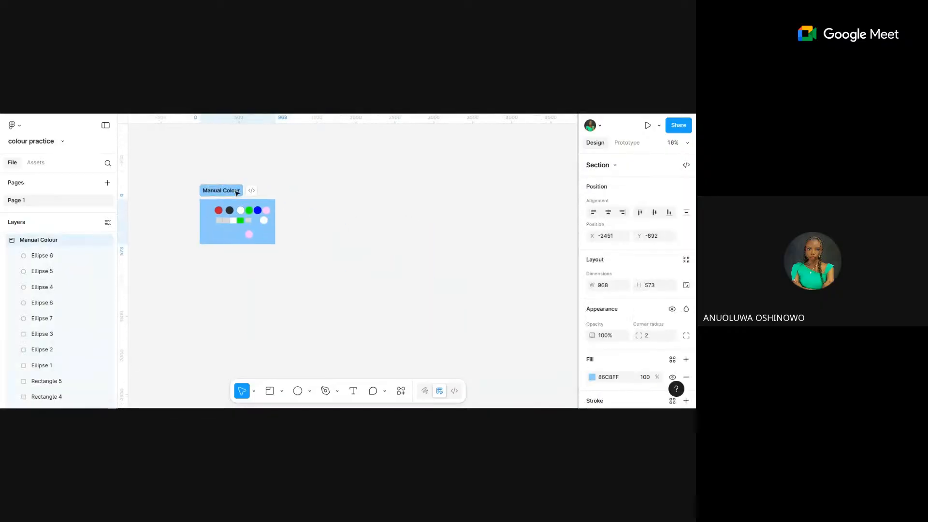
click(398, 274)
- Browse the plugins and widgets and move the Manual Colour section to about X -2602, Y -1075
click(401, 391)
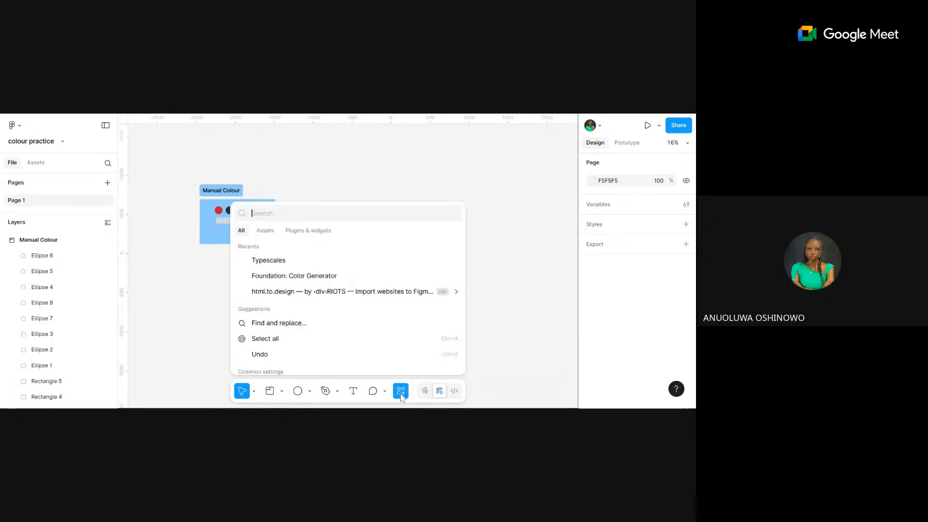
click(308, 230)
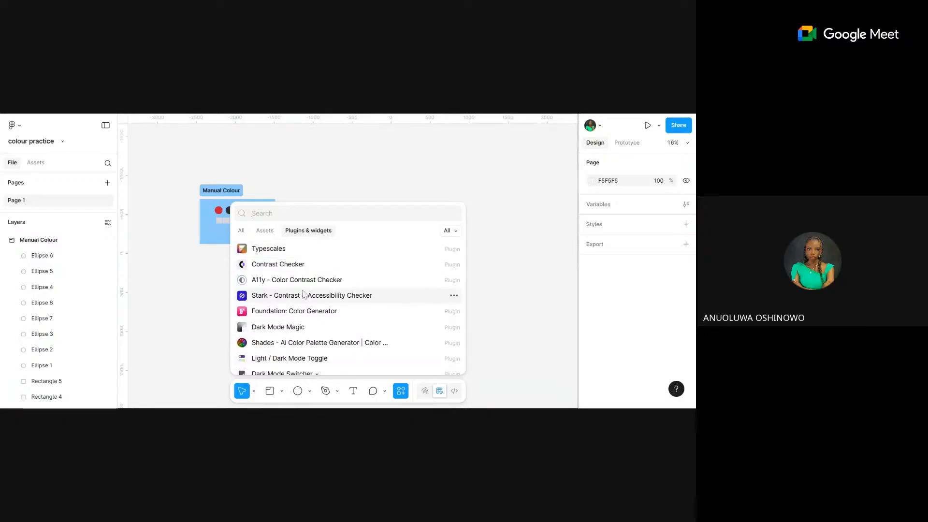
scroll(303, 294, down, 1)
scroll(304, 294, up, 1)
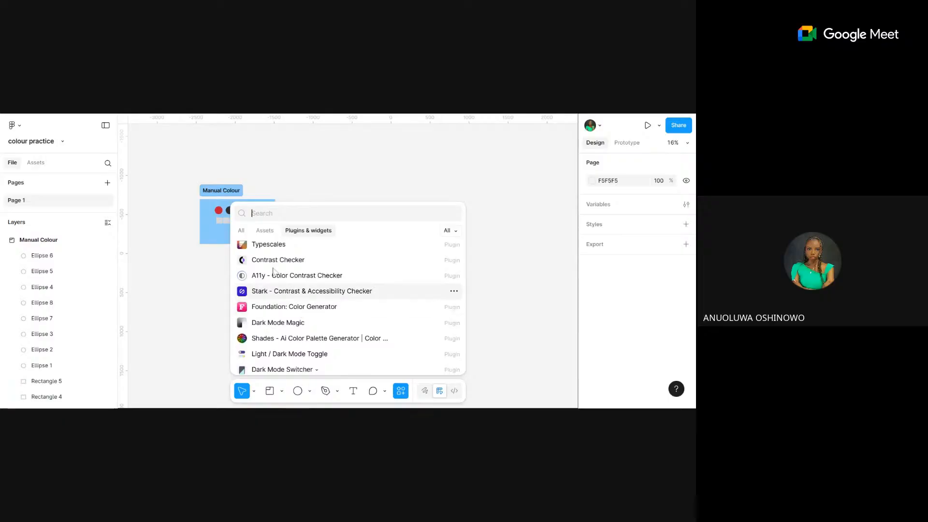
drag(213, 189, 206, 161)
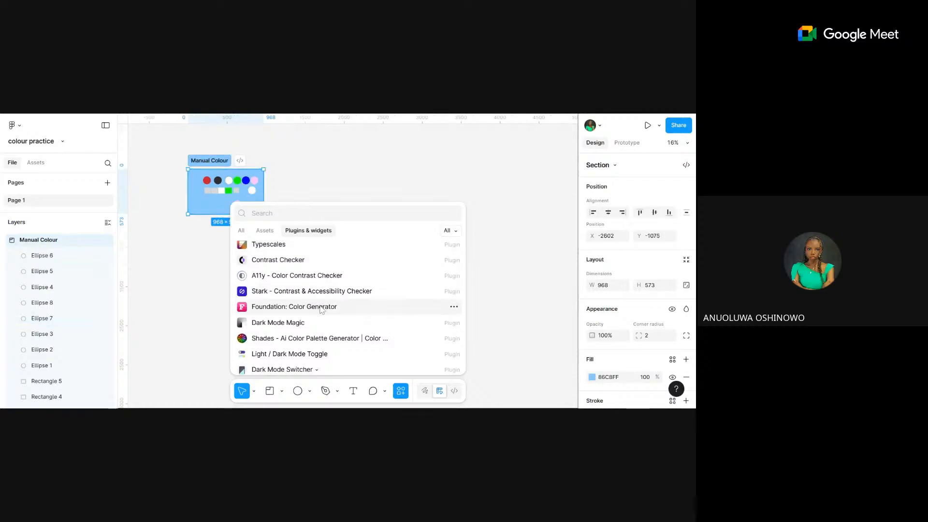
- Open the Foundation: Color Generator plugin briefly, close it and return to the list of plugins and widgets
key(Escape)
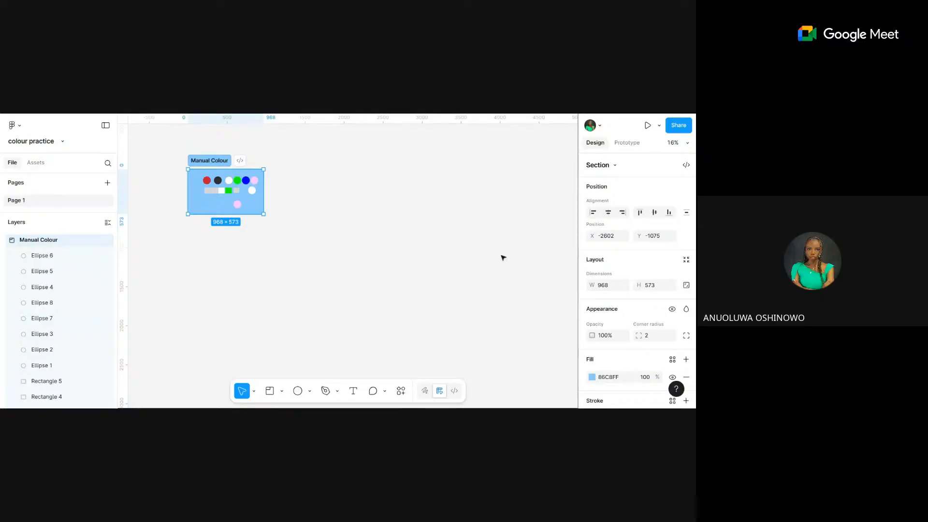
click(402, 392)
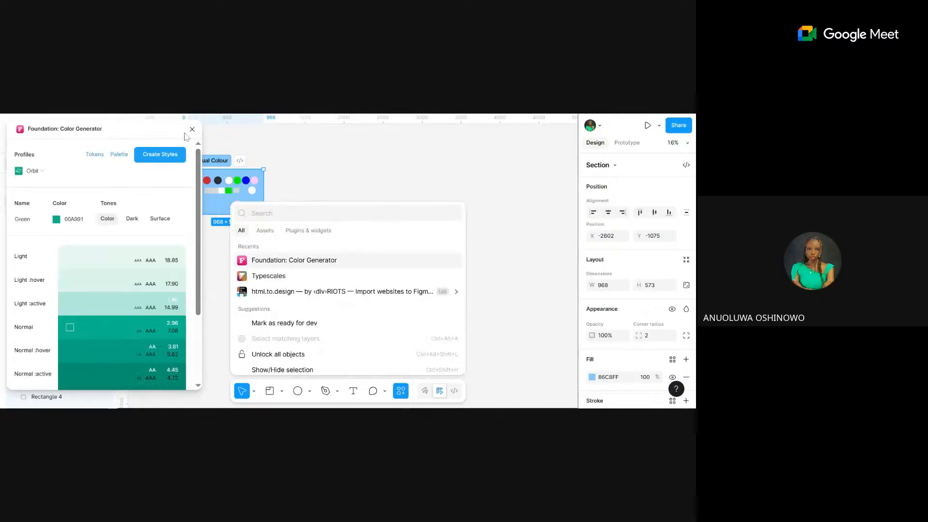
click(192, 130)
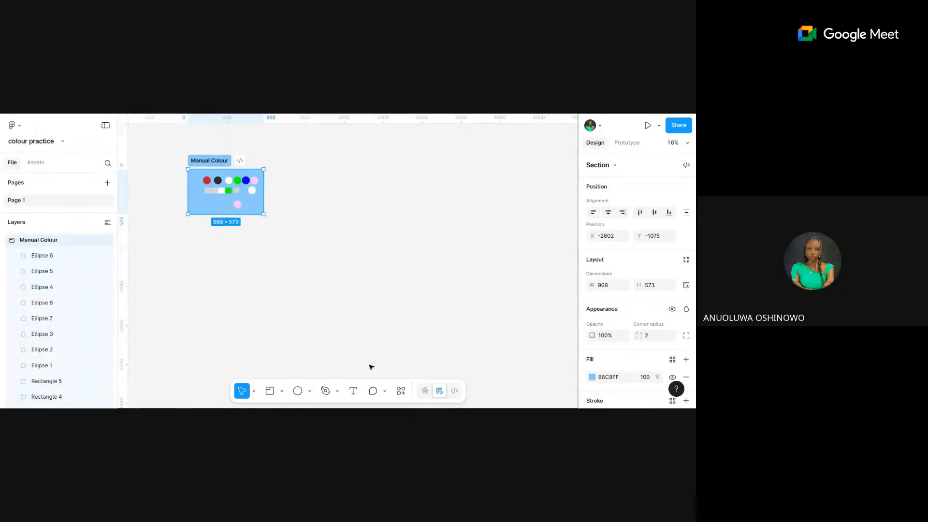
click(403, 390)
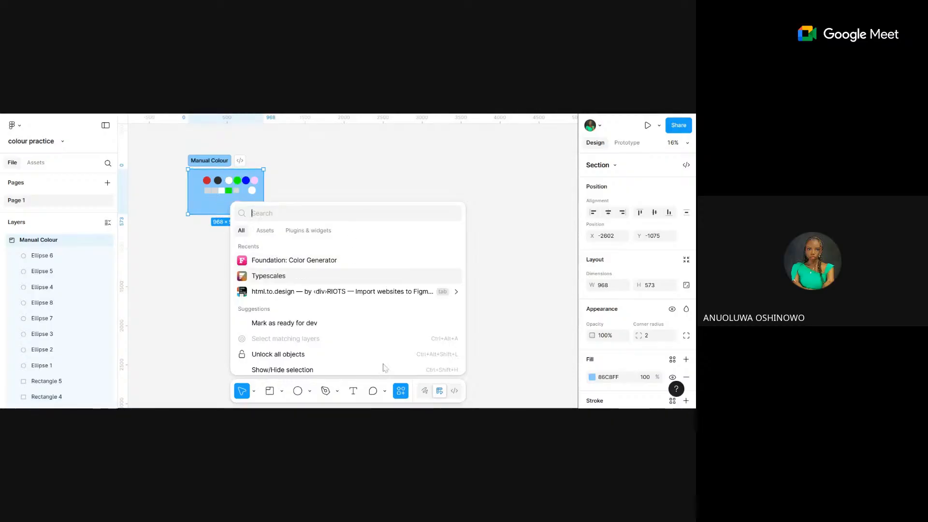
click(310, 231)
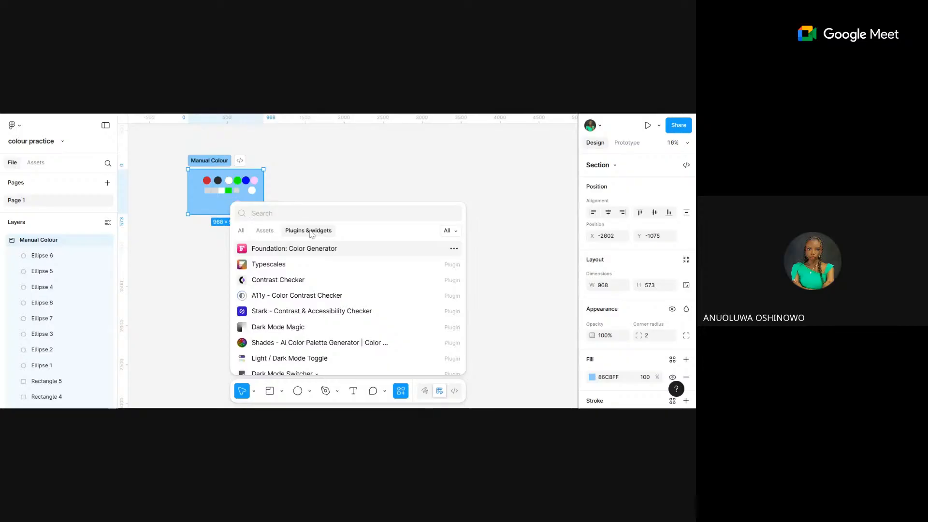
- Copy the blue and pink circles out of the section onto the empty canvas beside it, the pink one at about X -1368, Y -996
scroll(236, 175, up, 5)
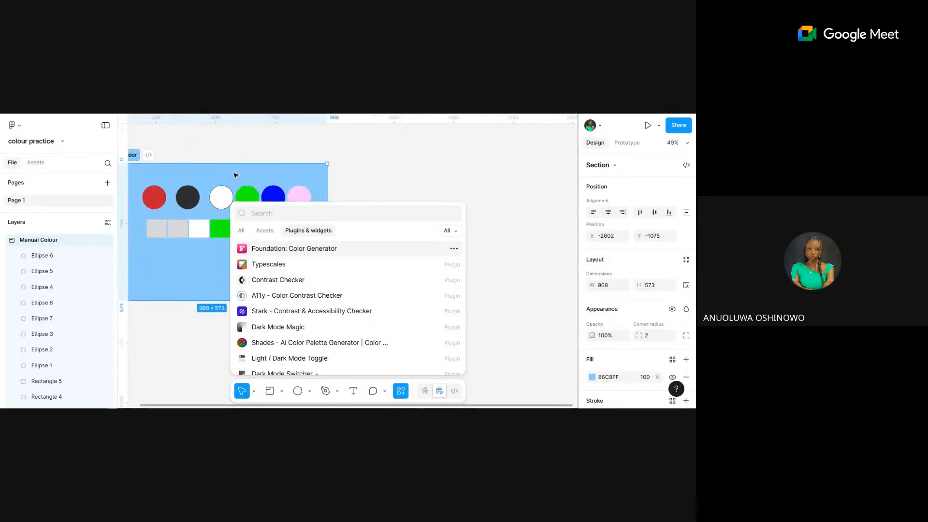
scroll(238, 178, down, 3)
scroll(241, 189, up, 3)
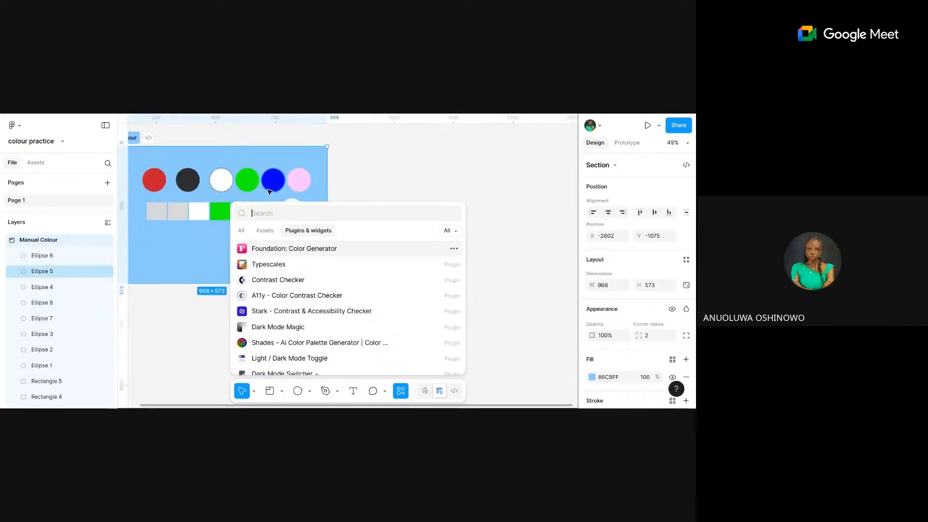
click(268, 190)
drag(268, 192, 370, 189)
drag(307, 179, 413, 178)
scroll(377, 175, down, 2)
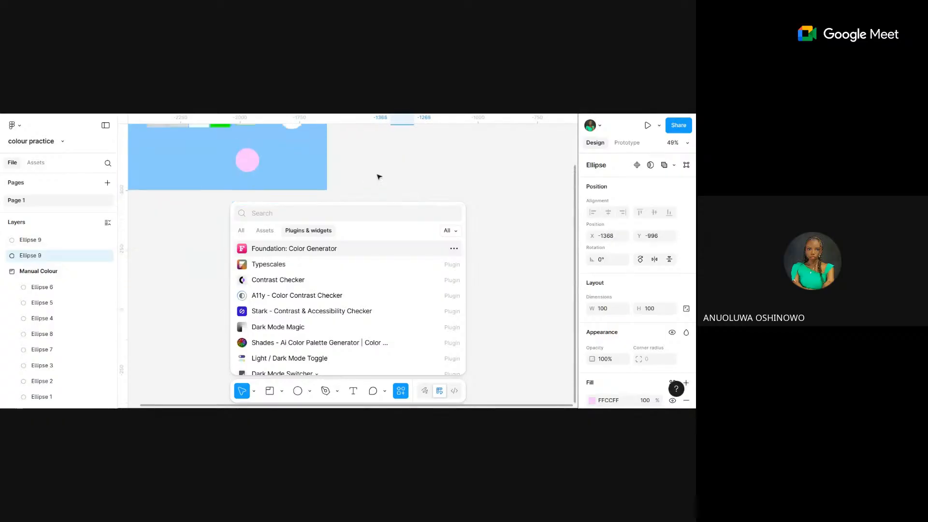
scroll(378, 177, up, 2)
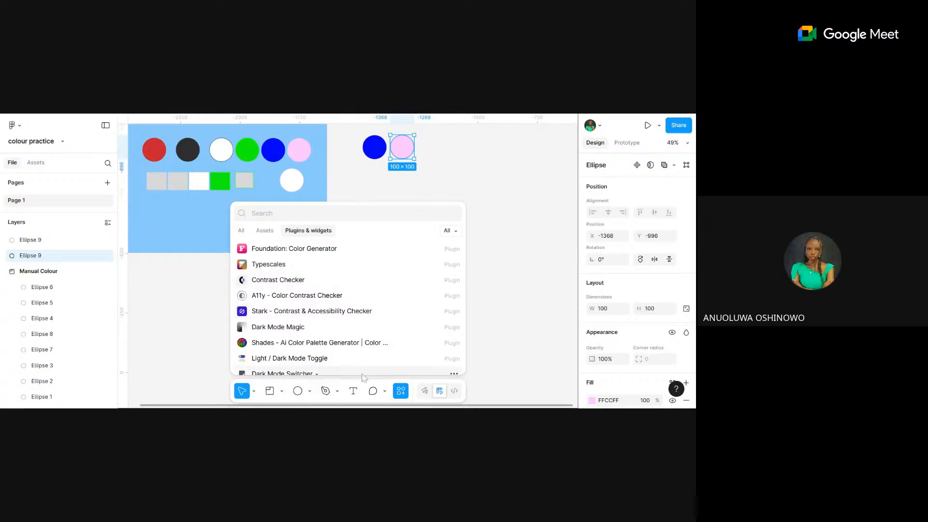
- Add the text "Primary" below the copied blue and pink circles at about X -1532, Y -806
click(354, 392)
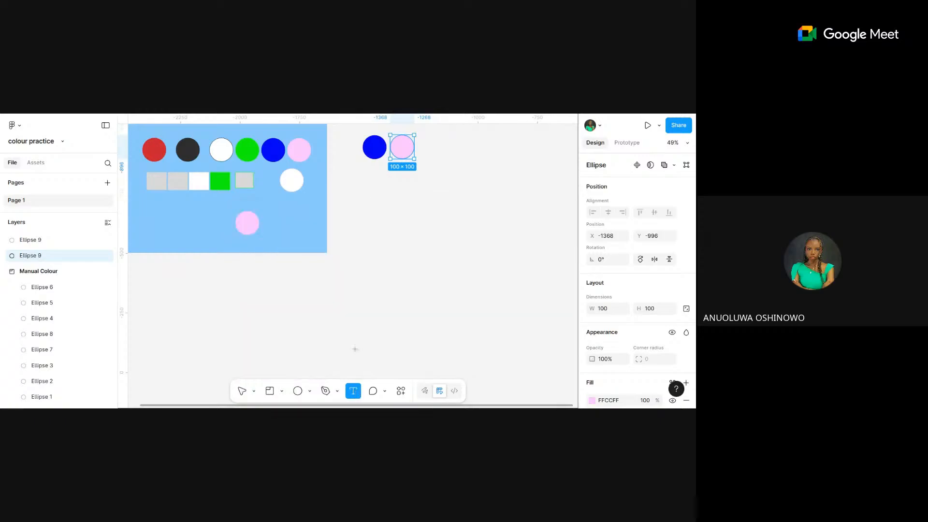
click(351, 180)
text(P)
key(Escape)
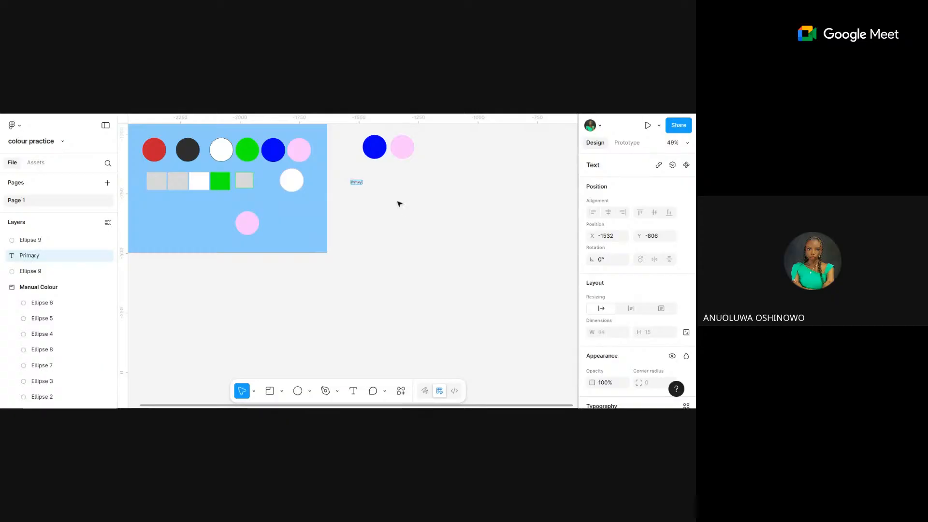
drag(363, 185, 393, 198)
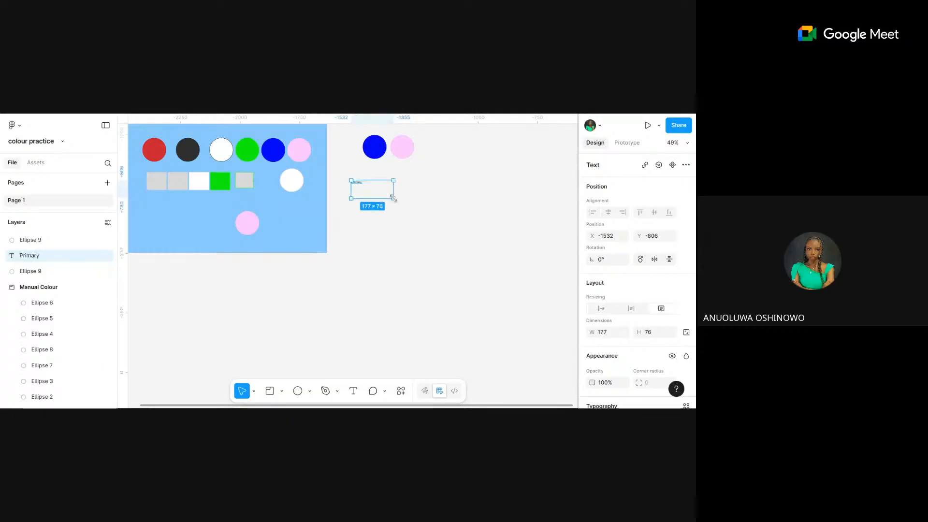
key(ctrl+z)
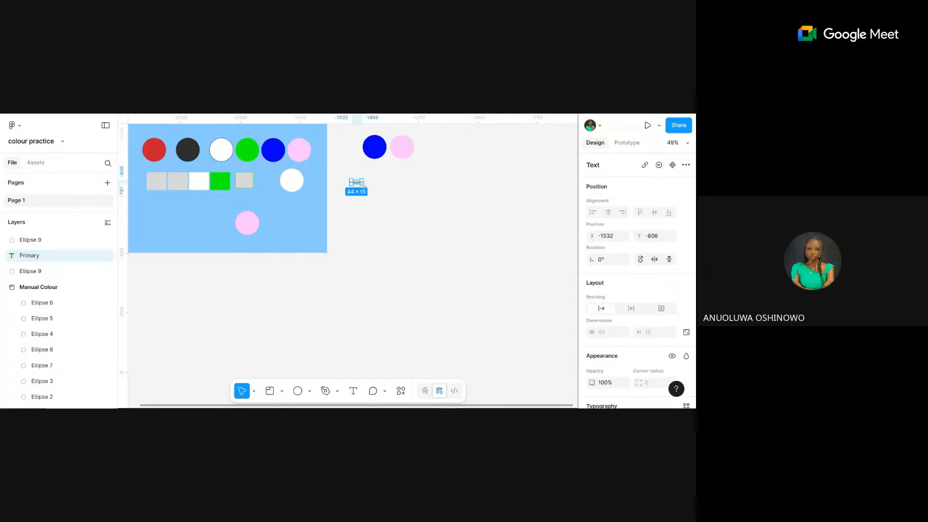
- Set the font size of the "Primary" text to 36
drag(363, 184, 400, 201)
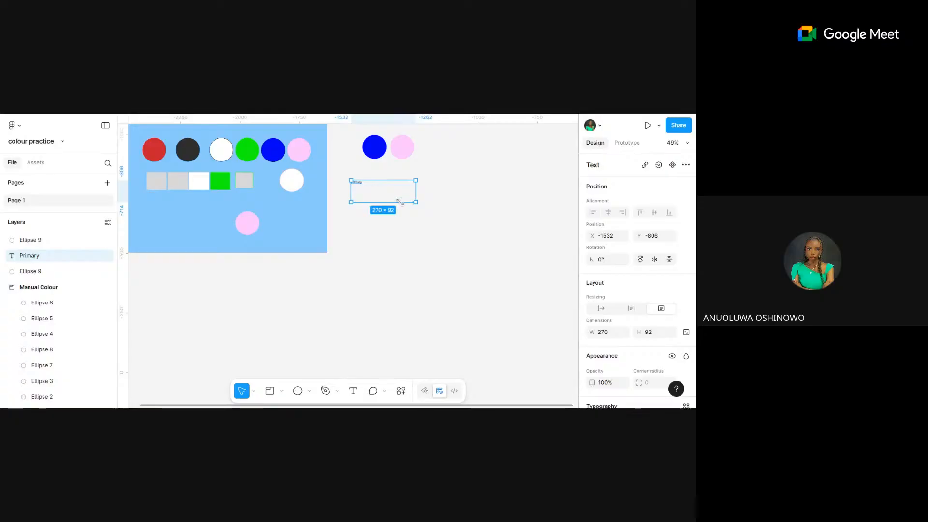
key(ctrl+z)
scroll(667, 308, down, 3)
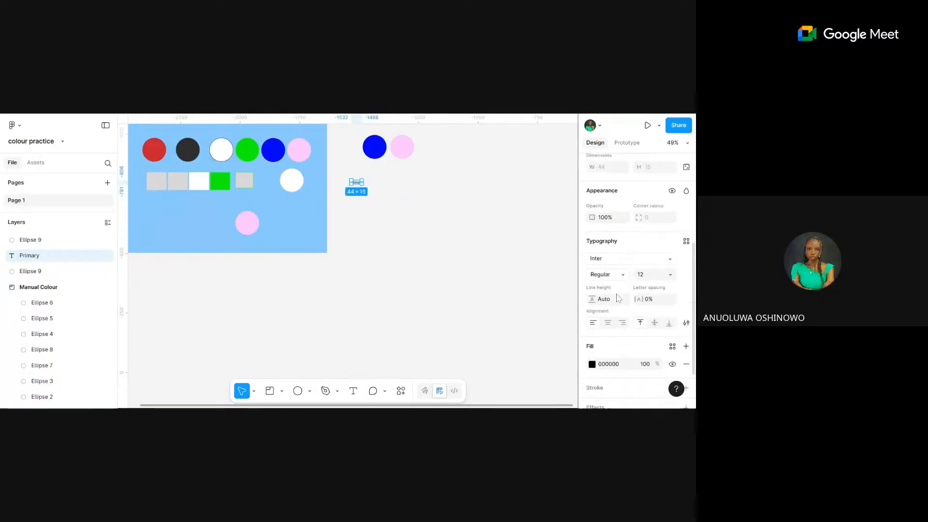
click(668, 274)
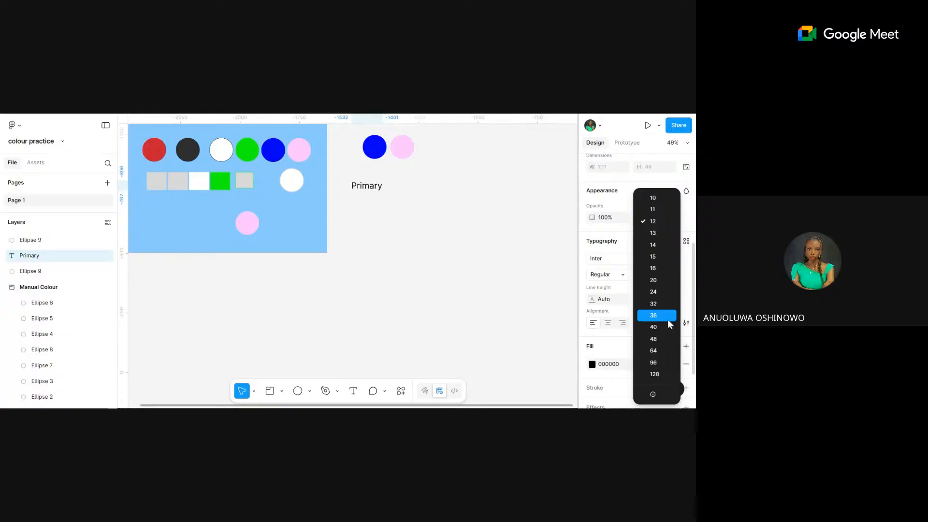
click(668, 320)
- Place the "Primary" label directly under the blue circle and add a duplicate under the pink circle reading "Secondary"
drag(380, 186, 428, 165)
click(389, 165)
key(ctrl+d)
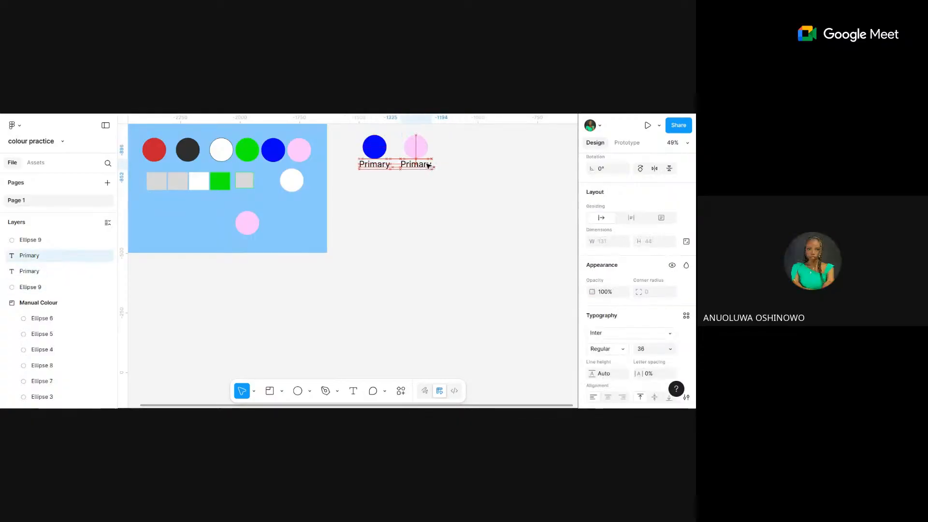
double_click(428, 165)
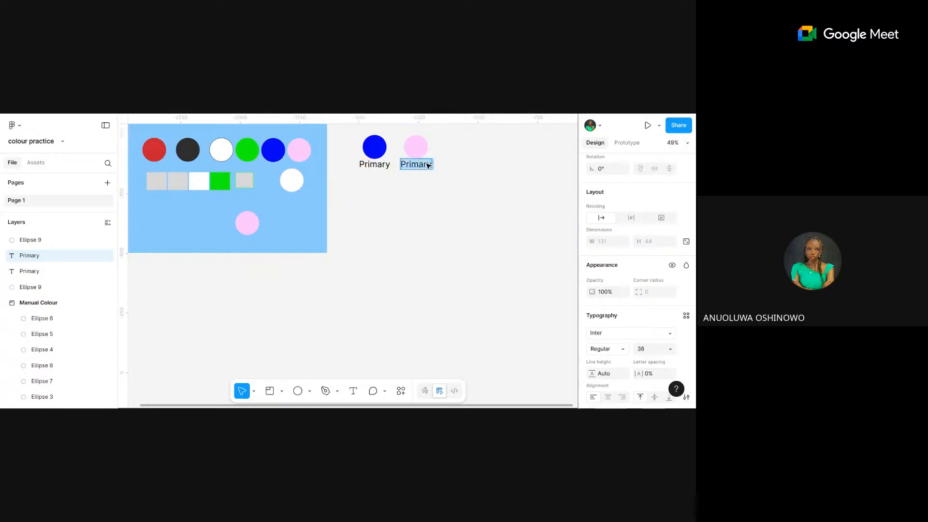
text(Secondar)
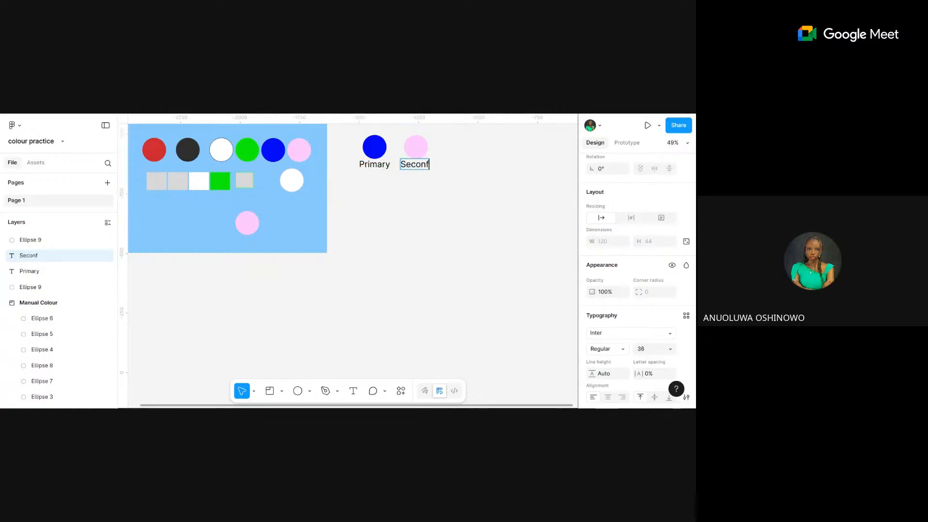
text(y)
key(Escape)
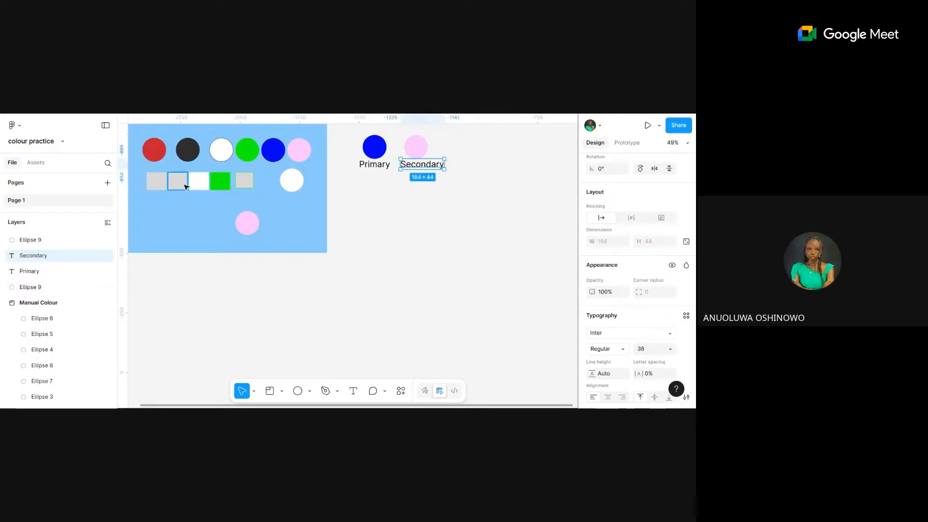
- Move the second grey square out of the section beside the pink circle, at about X -1110, and resize it to 100 × 100
drag(179, 182, 468, 152)
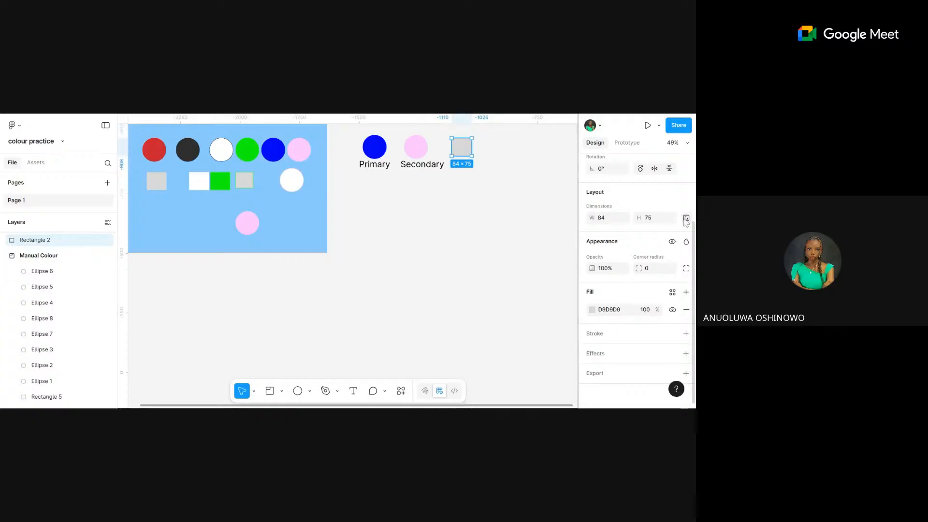
click(662, 221)
text(100)
click(606, 218)
text(100)
key(Return)
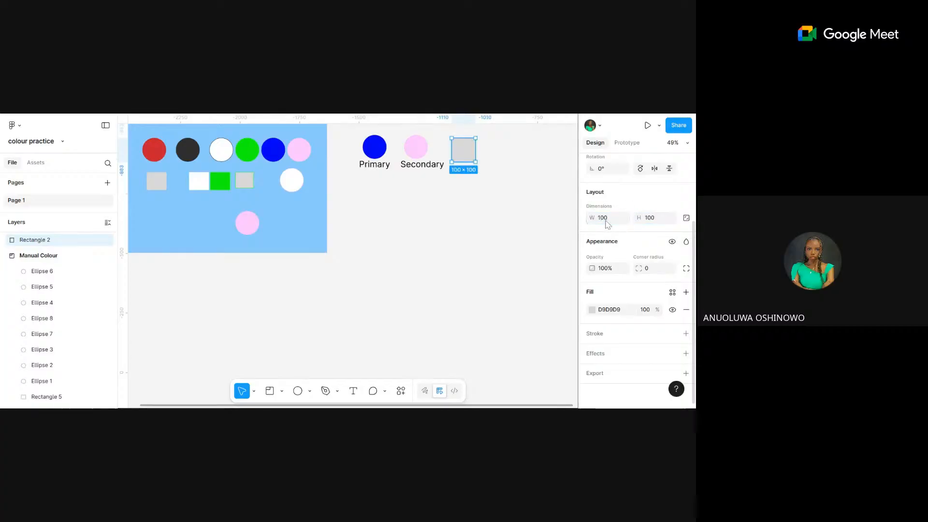
- Lock the grey square's aspect ratio, round its corners with radius 100 and align it level with the blue and pink circles
click(686, 220)
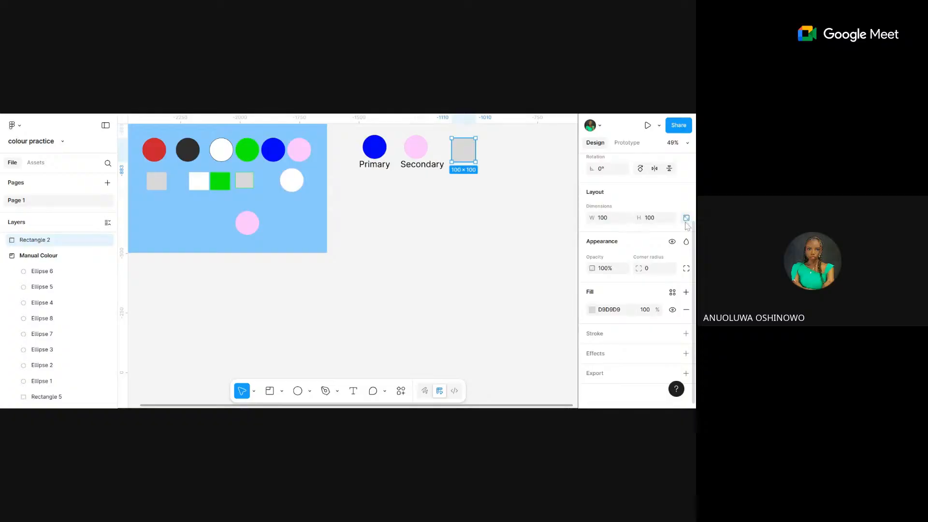
click(670, 269)
key(Return)
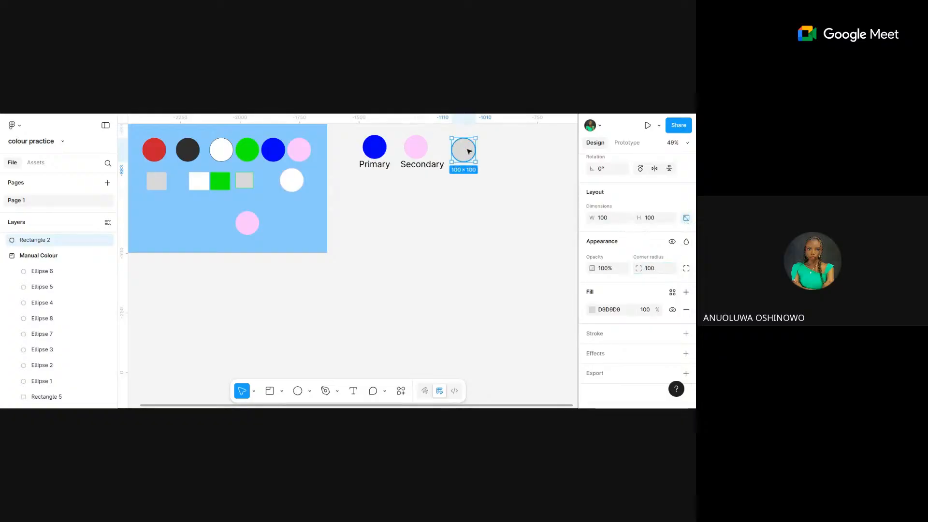
drag(469, 151, 469, 148)
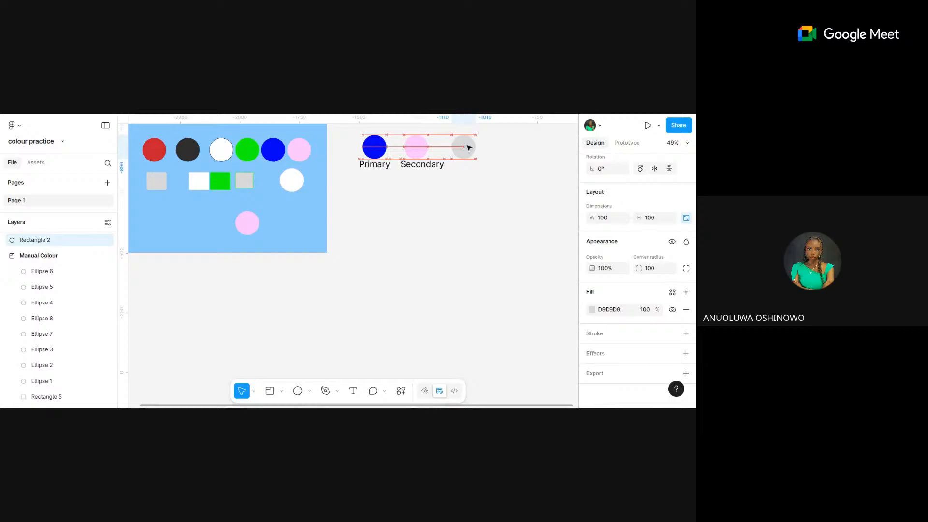
- Duplicate the "Secondary" label and place the copy under the grey circle
click(424, 165)
key(ctrl+d)
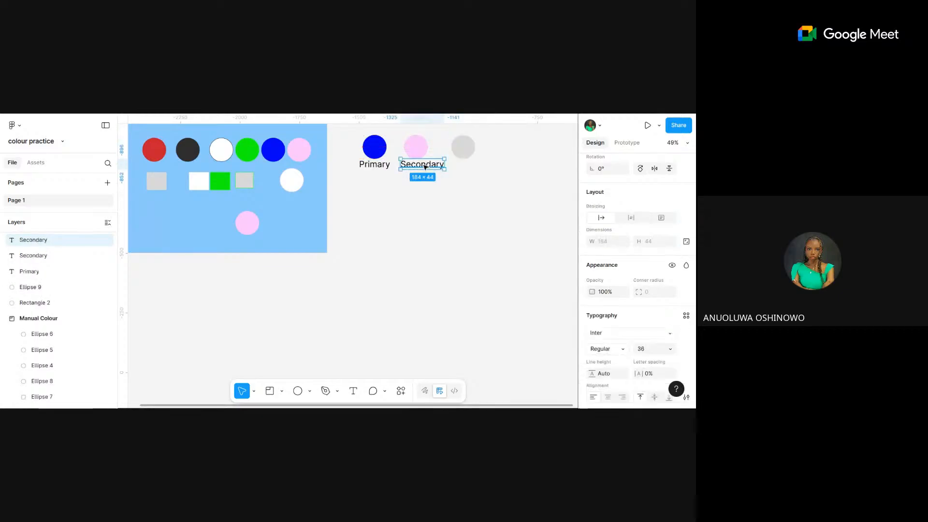
drag(424, 167, 476, 168)
drag(475, 167, 474, 167)
- Change the text of the label under the grey circle to "Grey Scale"
text(Gr)
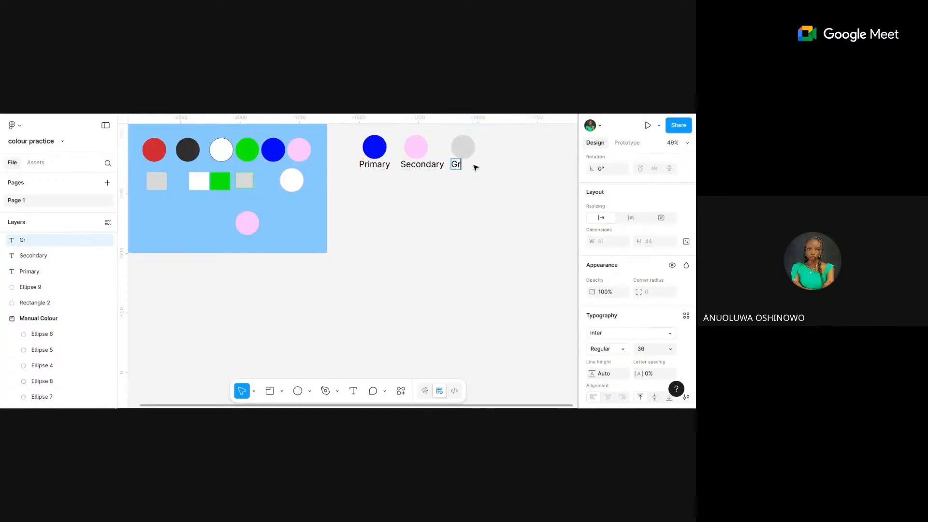
text(ay Sca)
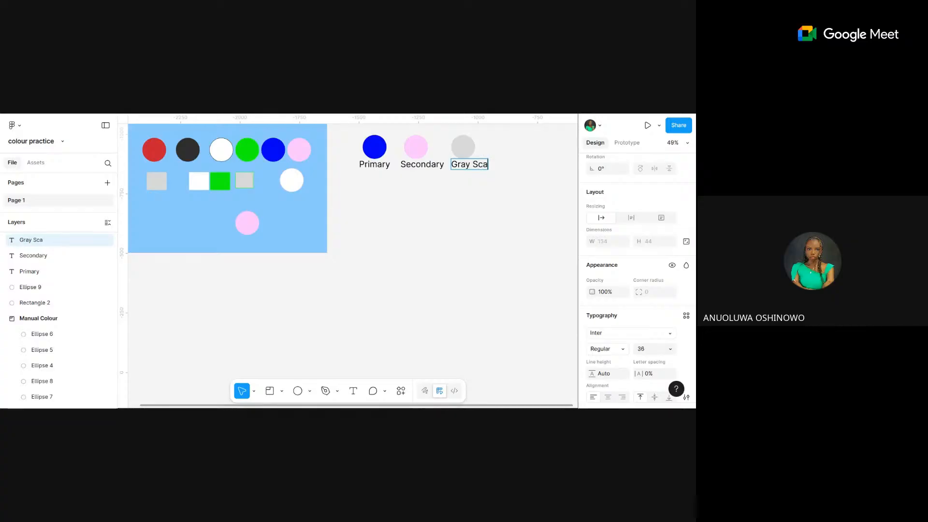
text(le)
key(Left)
key(Left)
key(Left)
key(Left)
key(Left)
key(Left)
key(Left)
key(BackSpace)
text(e)
key(Escape)
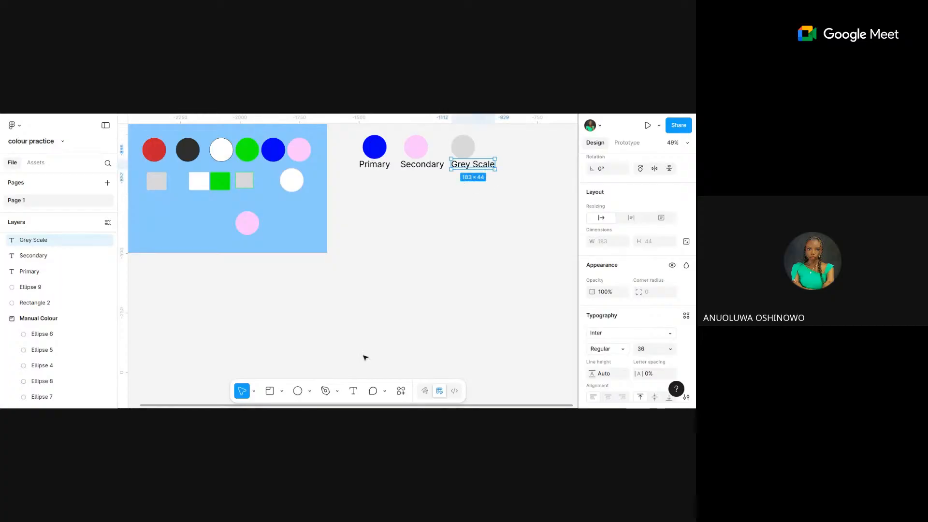
- Find and run the Foundation: Color Generator plugin, move its window clear of the layers list and set its profile to Material
click(401, 390)
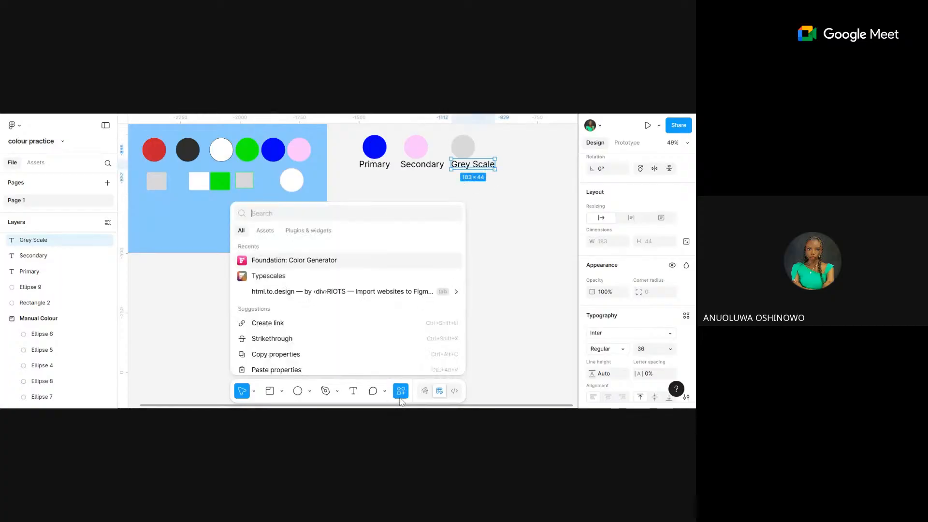
click(307, 231)
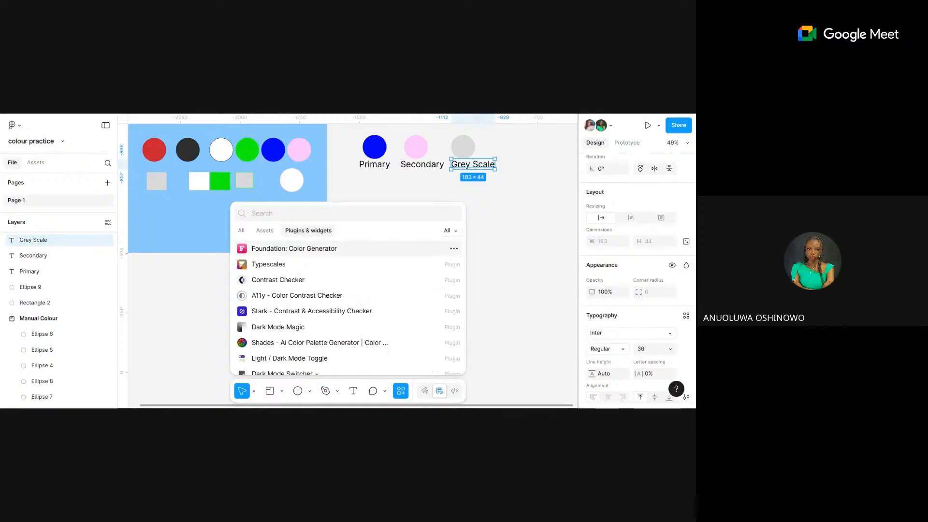
text(Founda)
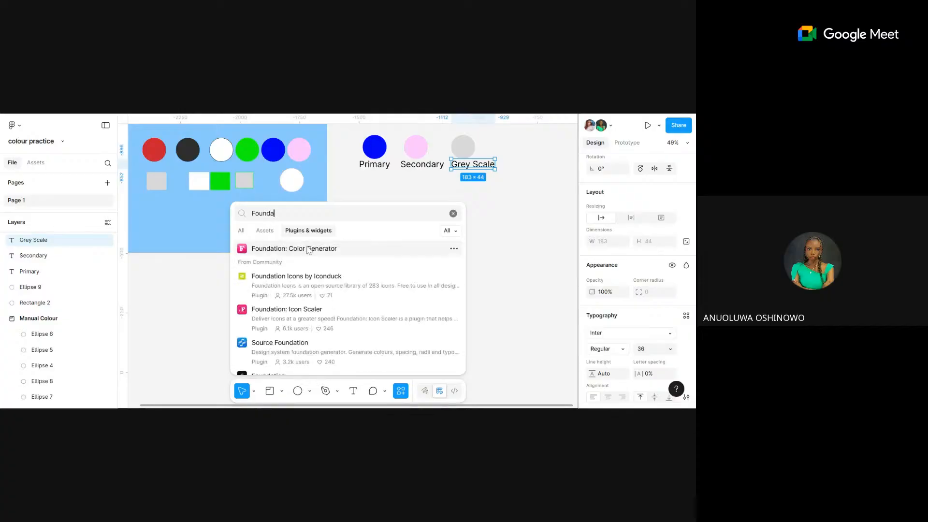
click(305, 253)
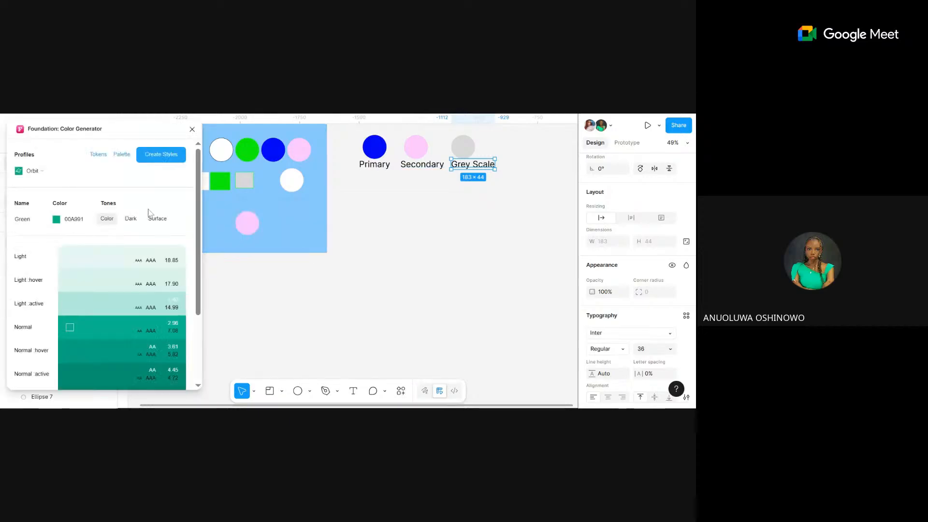
drag(108, 130, 228, 127)
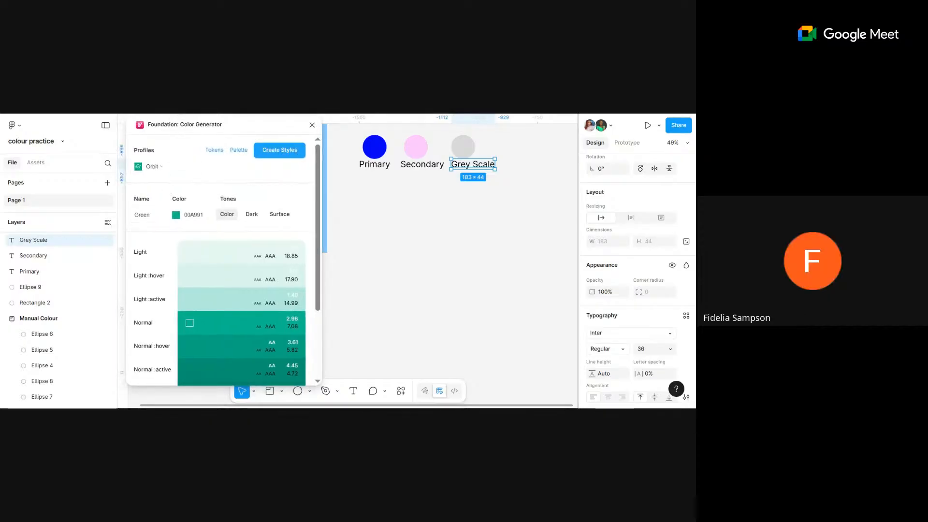
click(156, 167)
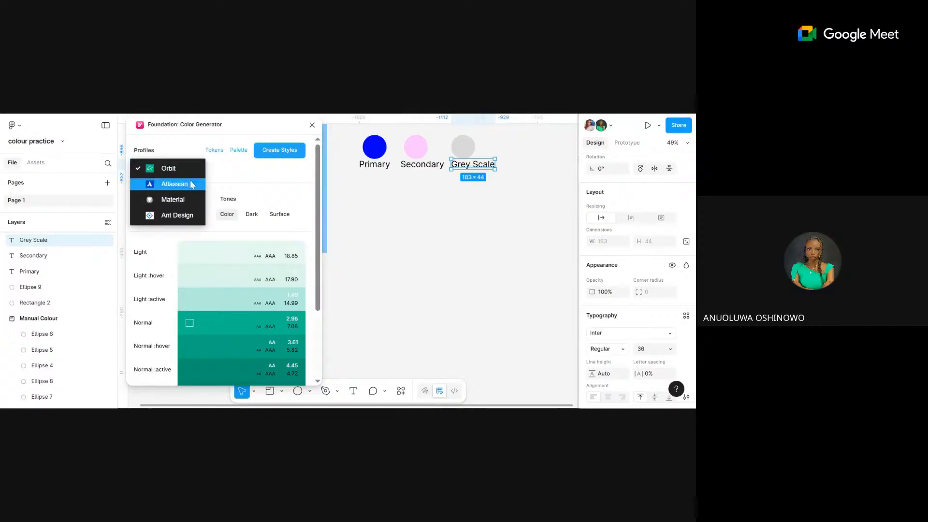
click(173, 200)
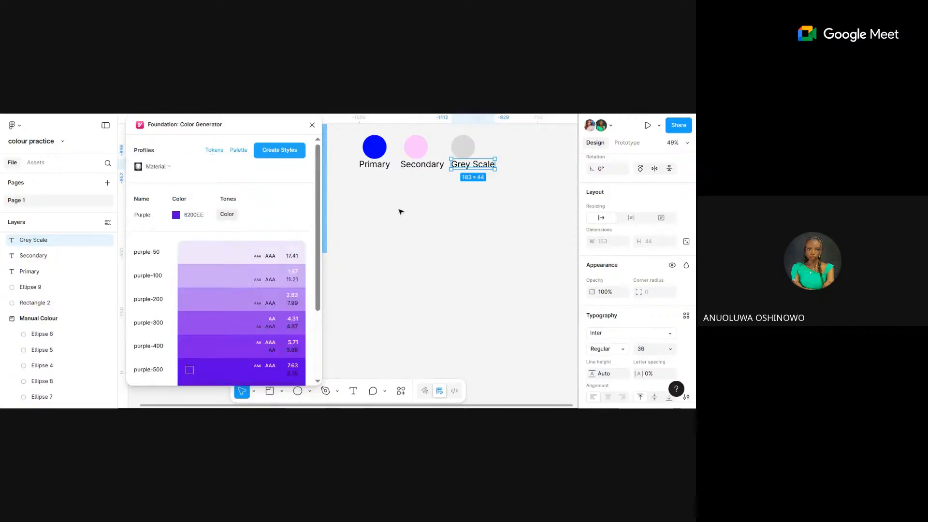
- Select the blue circle on the canvas and examine the generator's purple shades from purple-50 to purple-900
click(379, 151)
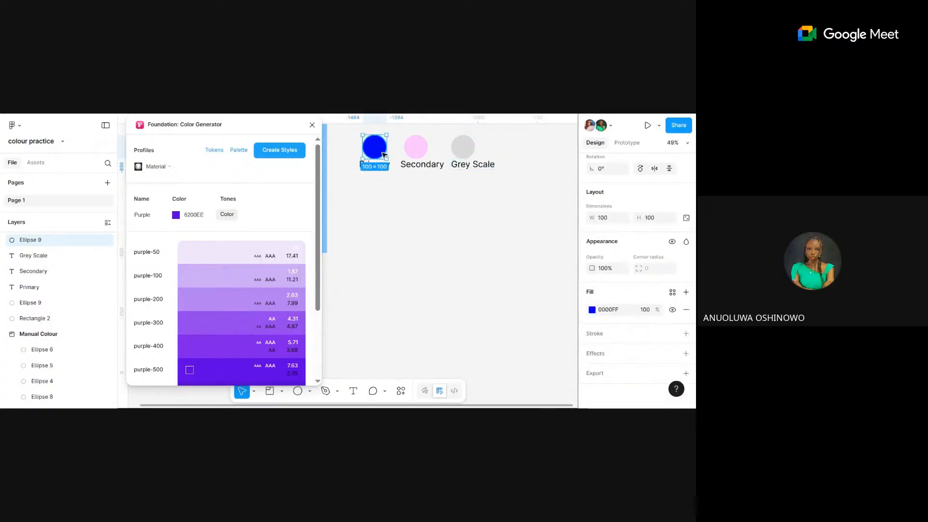
mouse_move(194, 295)
scroll(193, 295, down, 3)
scroll(193, 295, up, 3)
scroll(194, 295, down, 1)
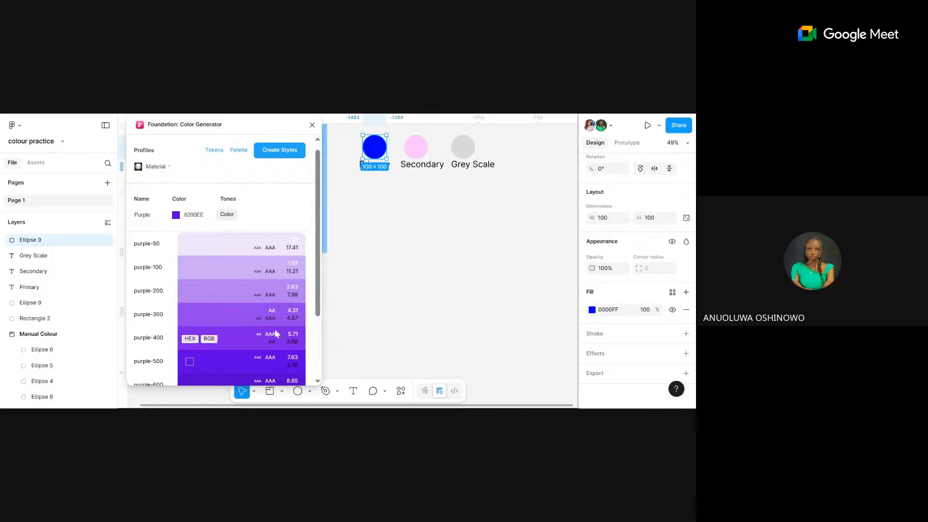
scroll(251, 316, down, 4)
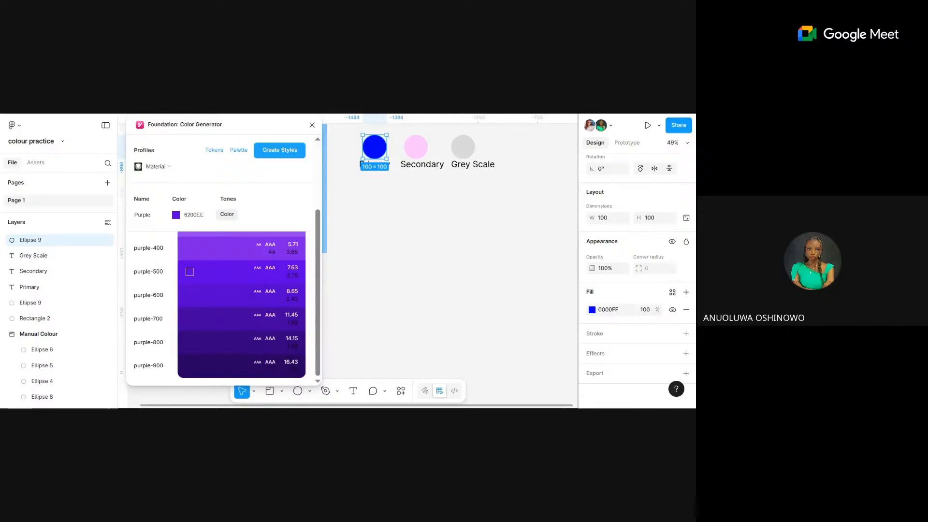
mouse_move(223, 274)
scroll(235, 372, up, 3)
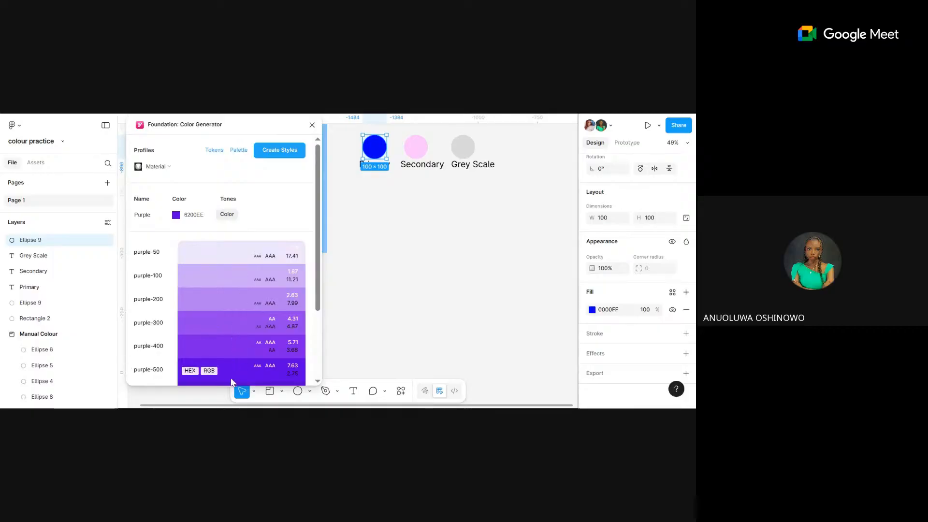
- Darken the blue circle's fill to 0000DC by setting its RGB blue value to 220
click(622, 312)
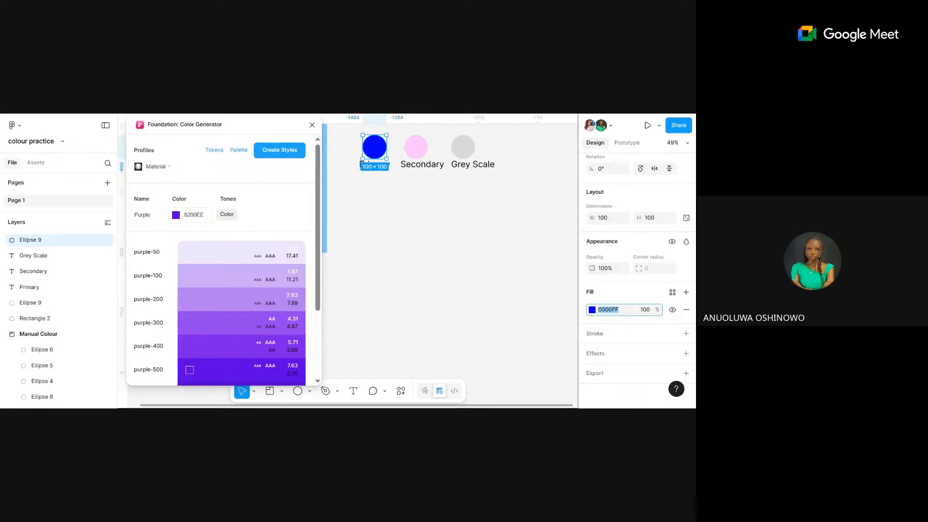
click(595, 311)
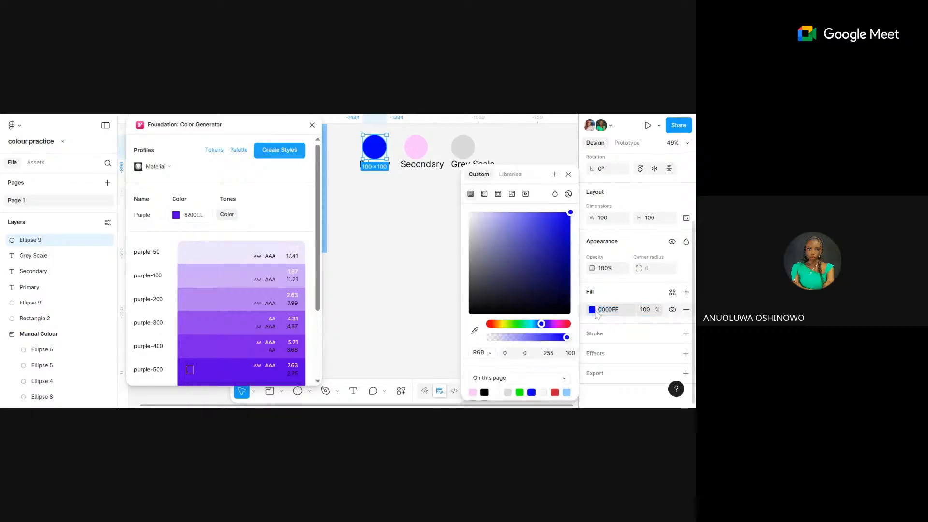
click(549, 353)
click(613, 310)
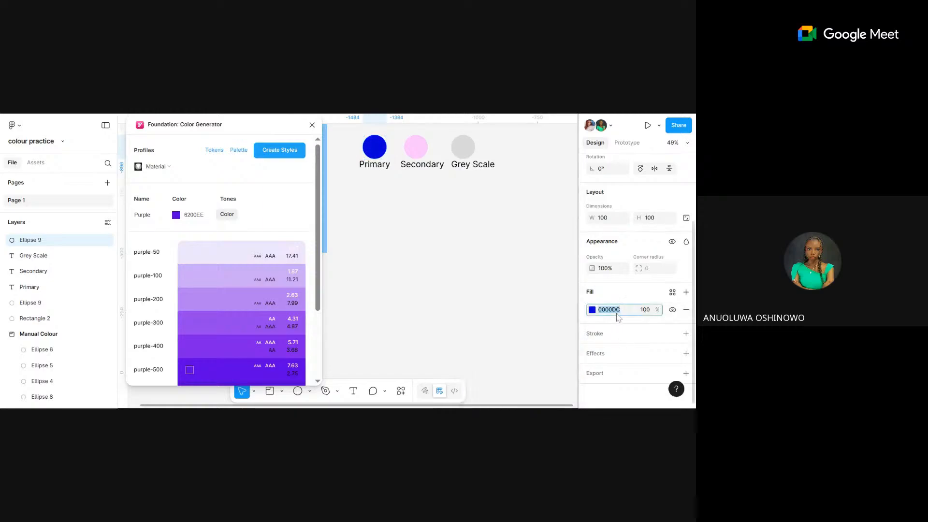
click(592, 310)
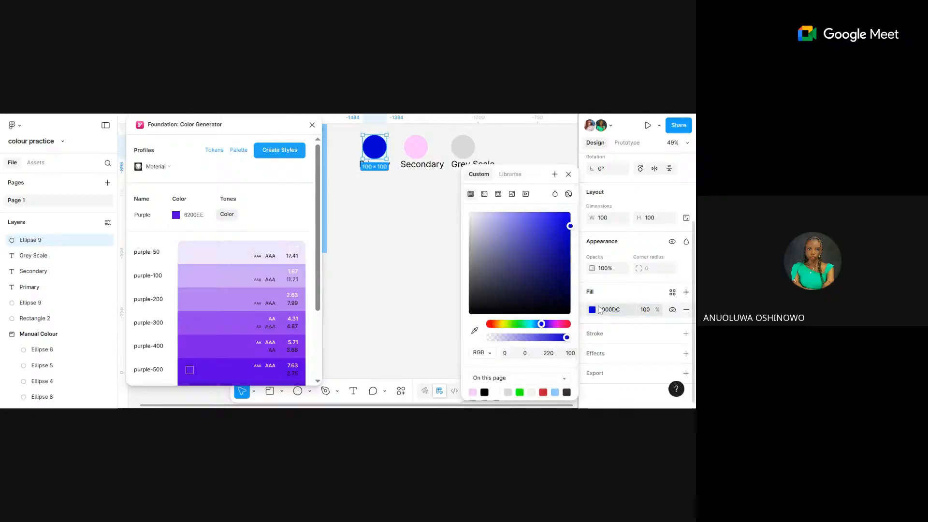
- Copy the blue circle's hex code 0000DC into the generator's colour value and look through the resulting blue shades
click(601, 313)
key(ctrl+c)
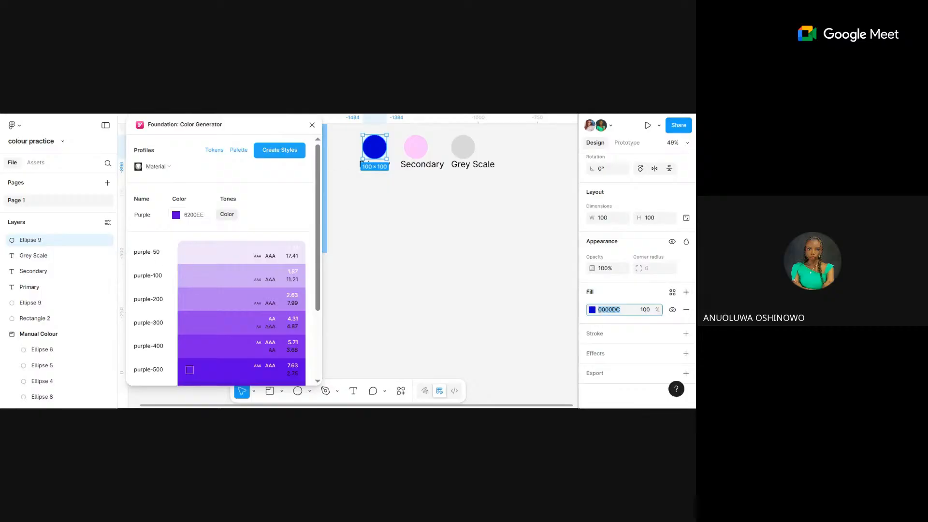
double_click(193, 215)
key(ctrl+v)
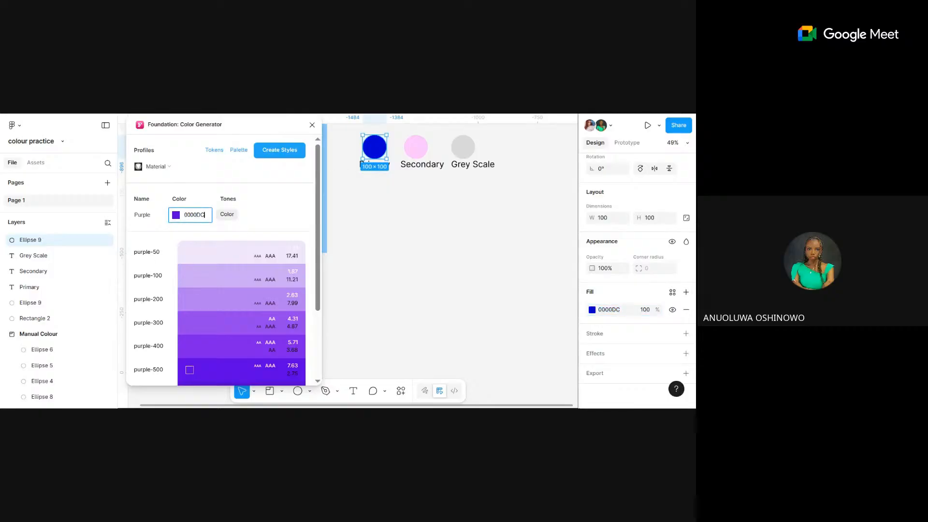
click(234, 218)
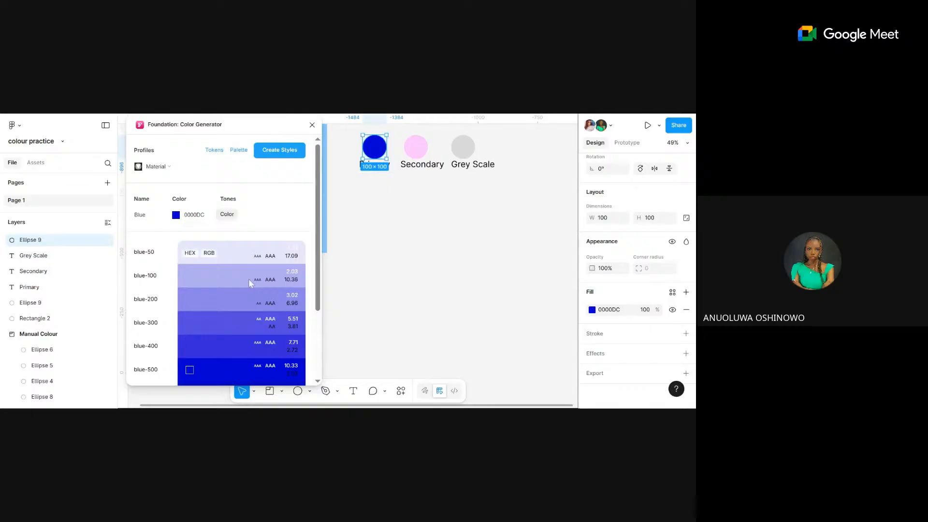
scroll(249, 285, down, 2)
scroll(250, 290, up, 3)
scroll(249, 285, down, 3)
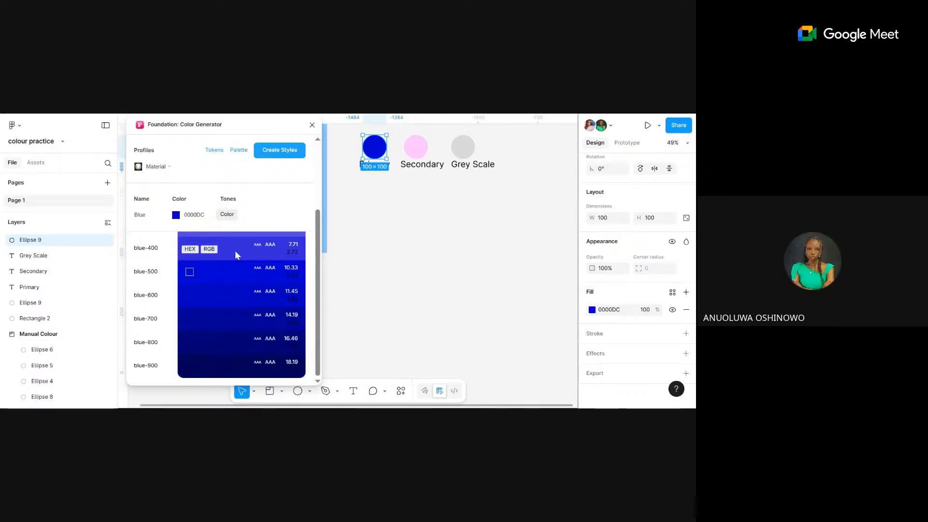
- Look over the generated blue shades, create colour styles from them and check the Foundation group in the page's colour styles
scroll(231, 275, up, 1)
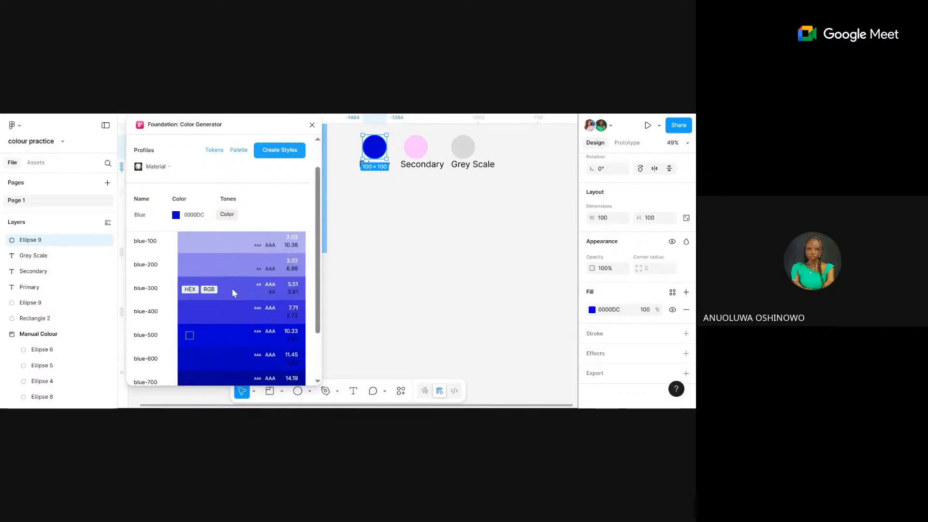
click(233, 325)
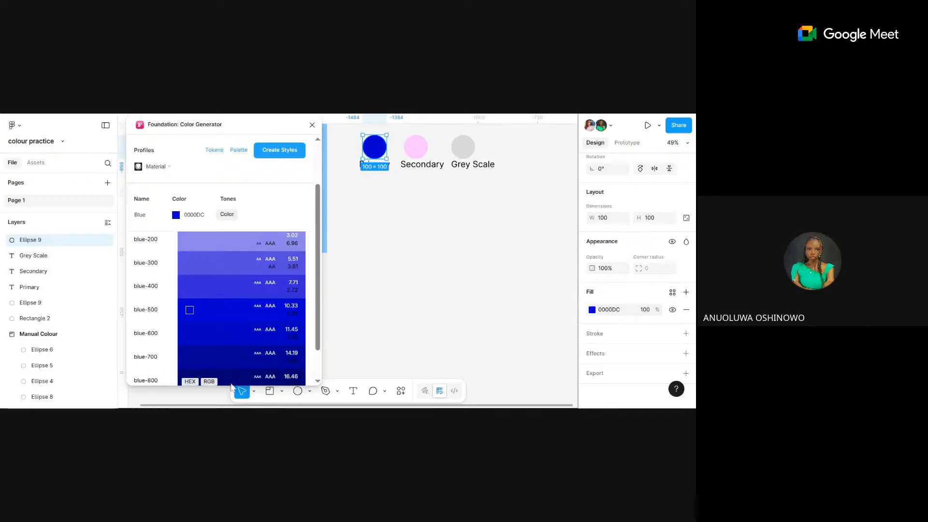
scroll(234, 297, up, 2)
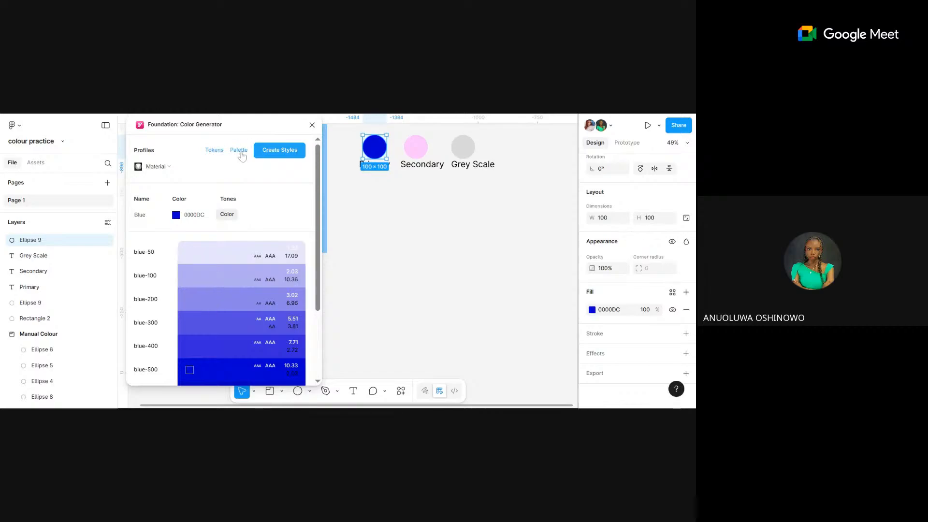
click(264, 153)
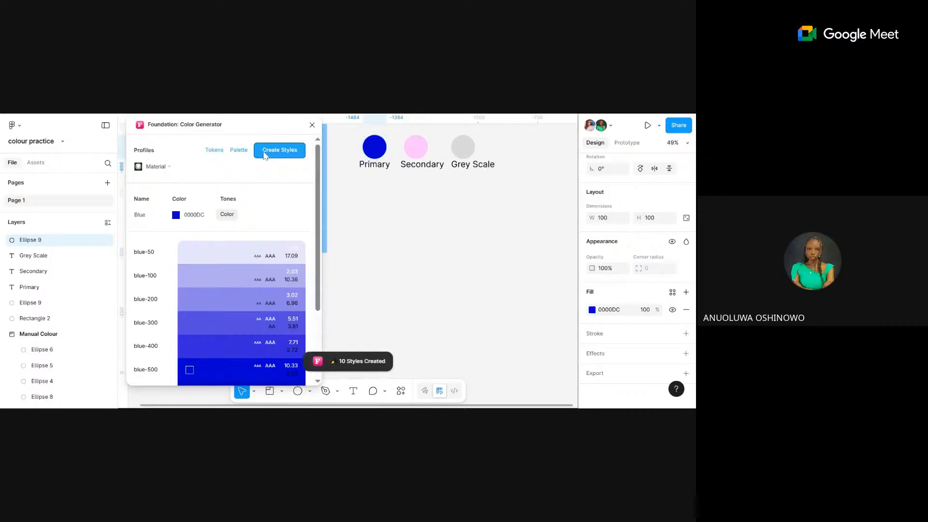
scroll(493, 203, down, 5)
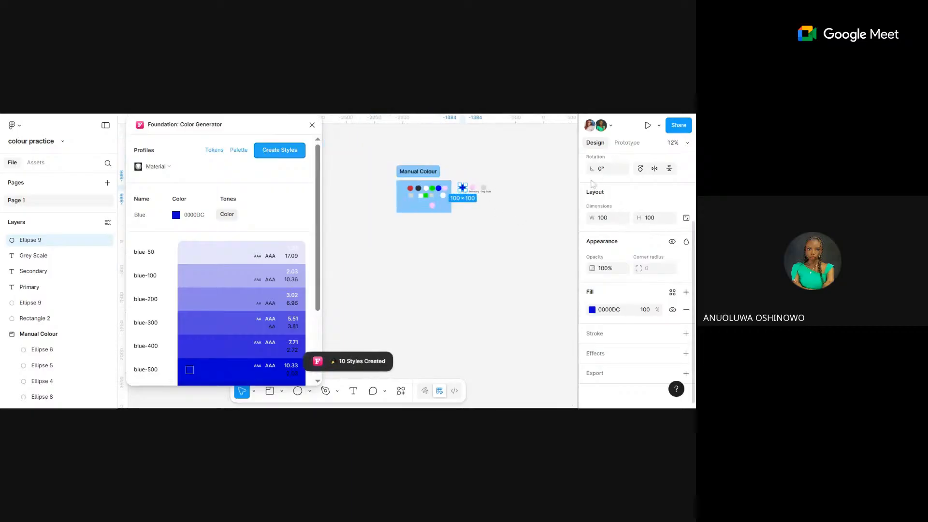
scroll(591, 359, up, 2)
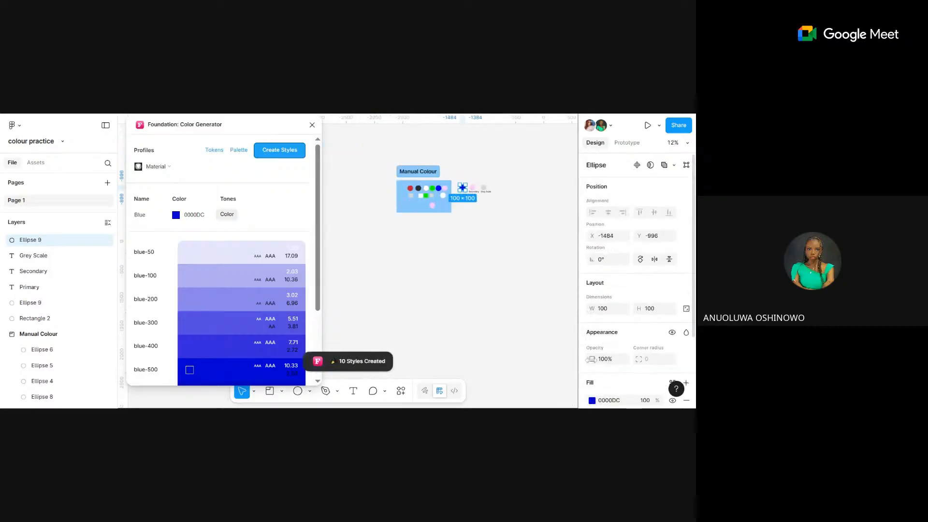
click(445, 249)
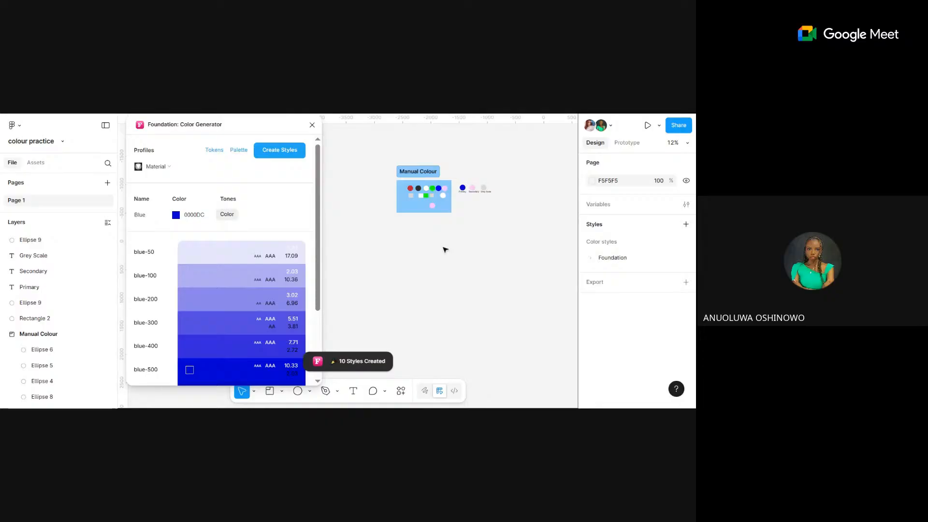
click(609, 261)
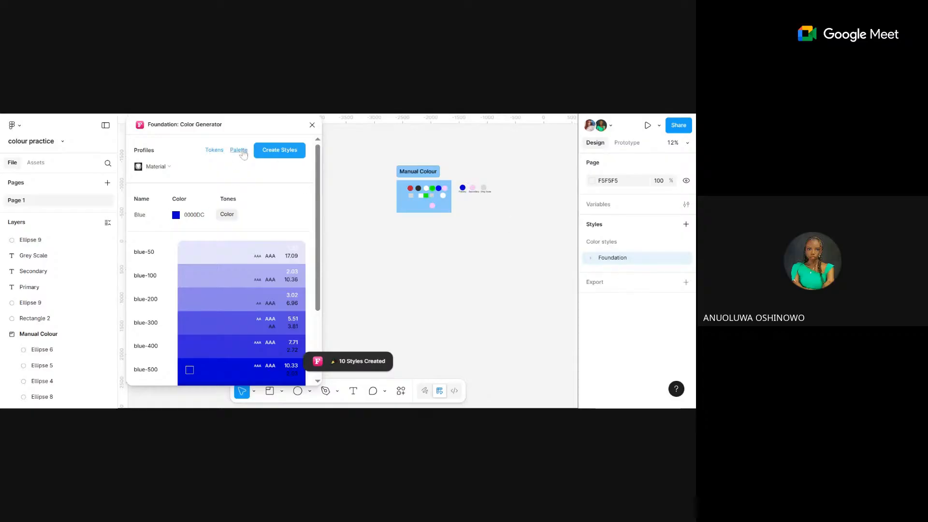
- Add the generated Blue palette to the canvas and place its frame just below the Primary sample, at about X -1507, Y -654
click(238, 150)
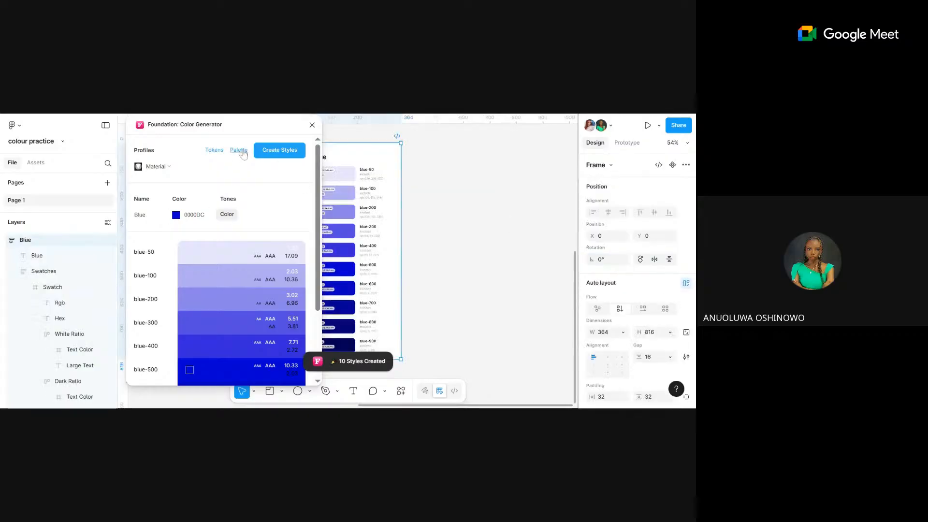
scroll(389, 213, down, 5)
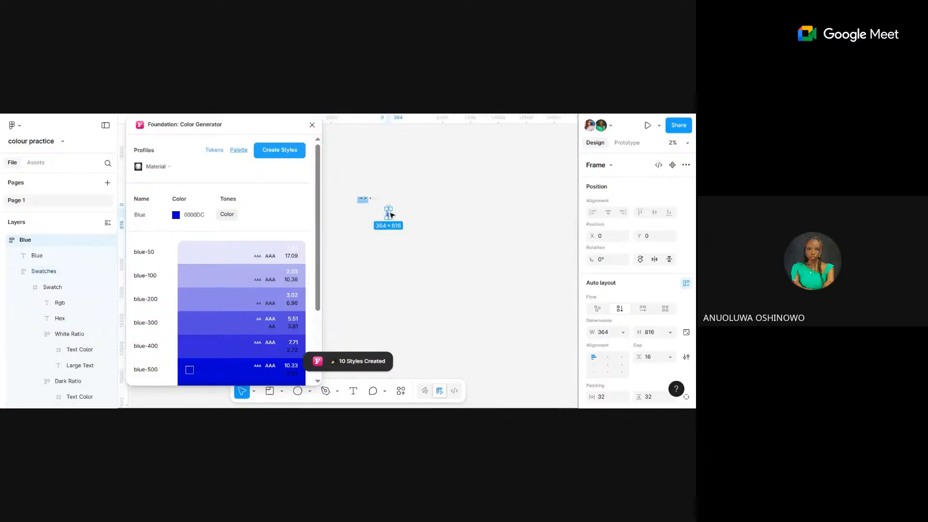
drag(388, 214, 363, 206)
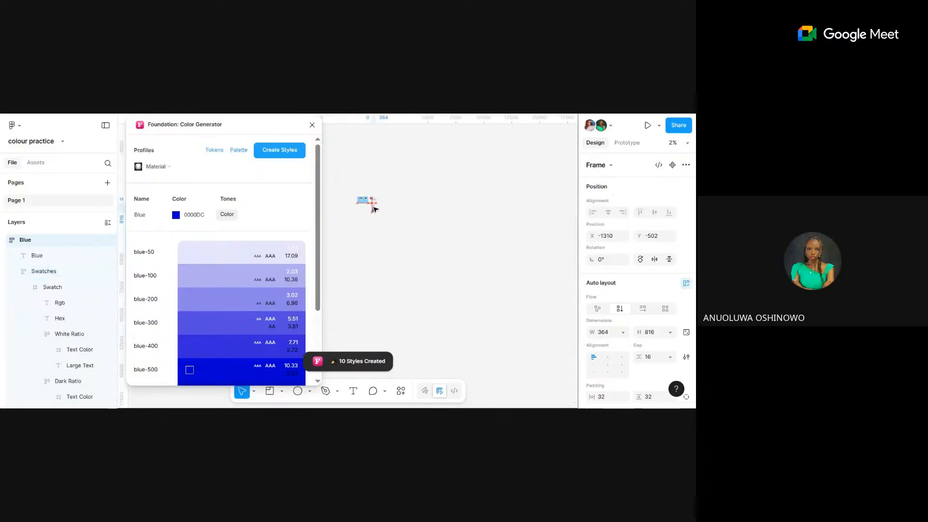
scroll(372, 206, up, 8)
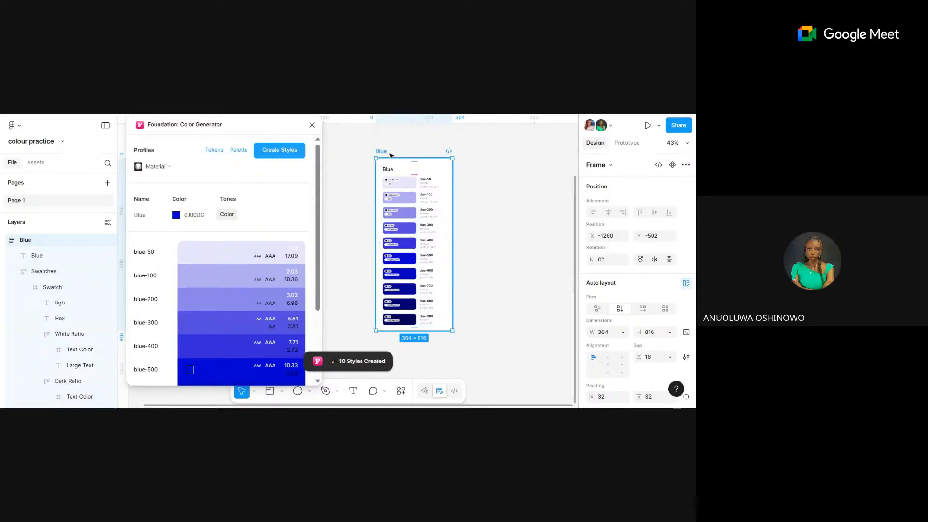
scroll(393, 153, down, 4)
drag(392, 153, 381, 145)
scroll(381, 146, up, 2)
scroll(382, 146, up, 3)
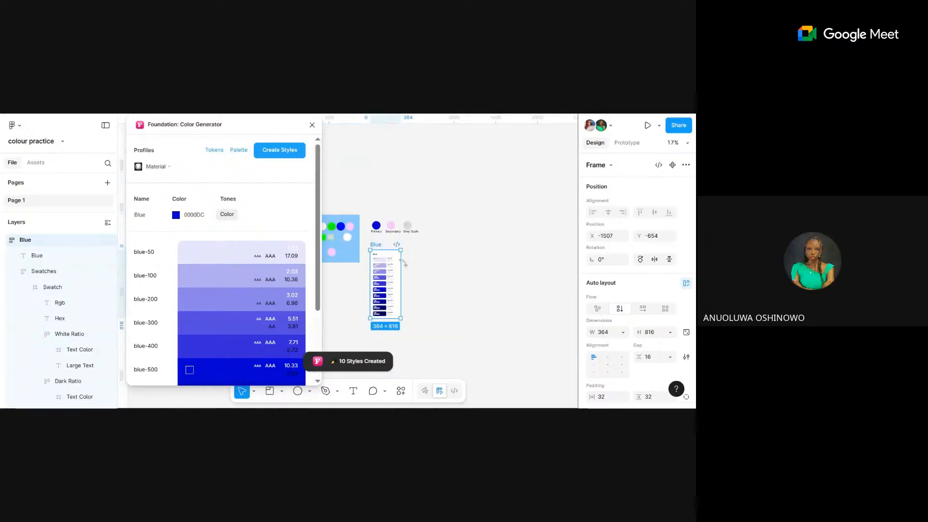
scroll(404, 264, up, 1)
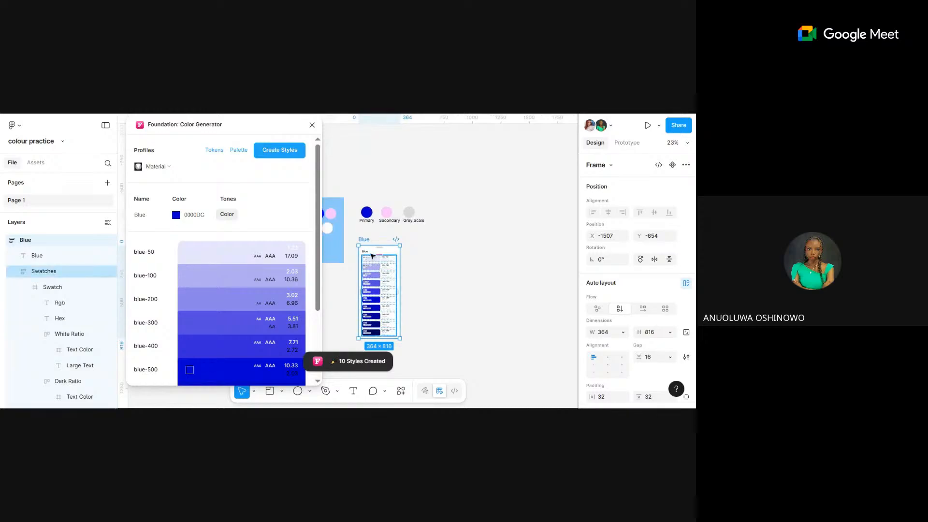
- Select the blue-50 swatch in the Blue palette and inspect its fill colour with the colour format switched to Hex
scroll(373, 257, up, 5)
click(386, 292)
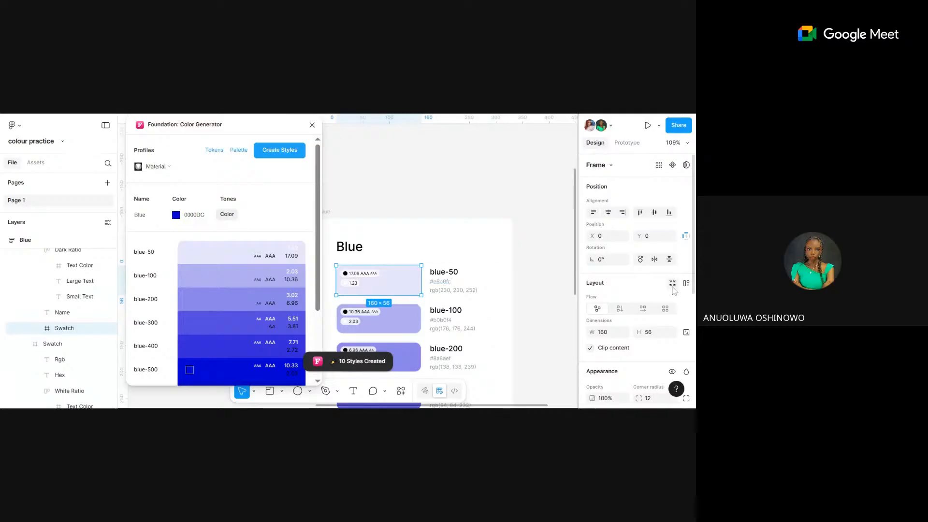
scroll(671, 290, down, 5)
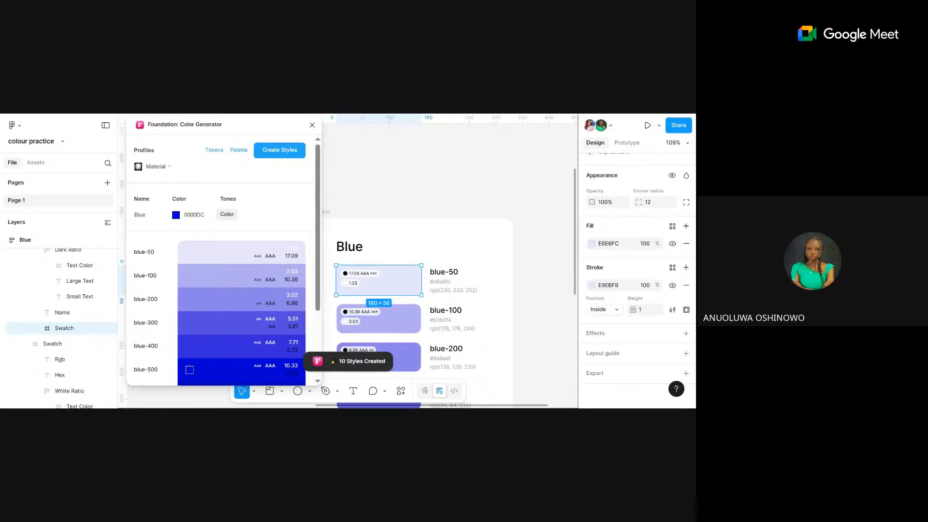
scroll(627, 251, up, 2)
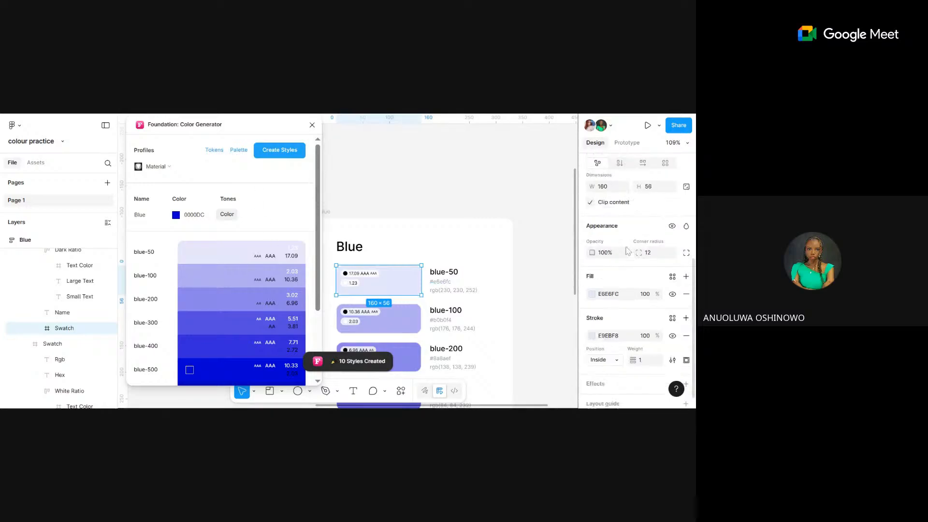
scroll(628, 251, down, 2)
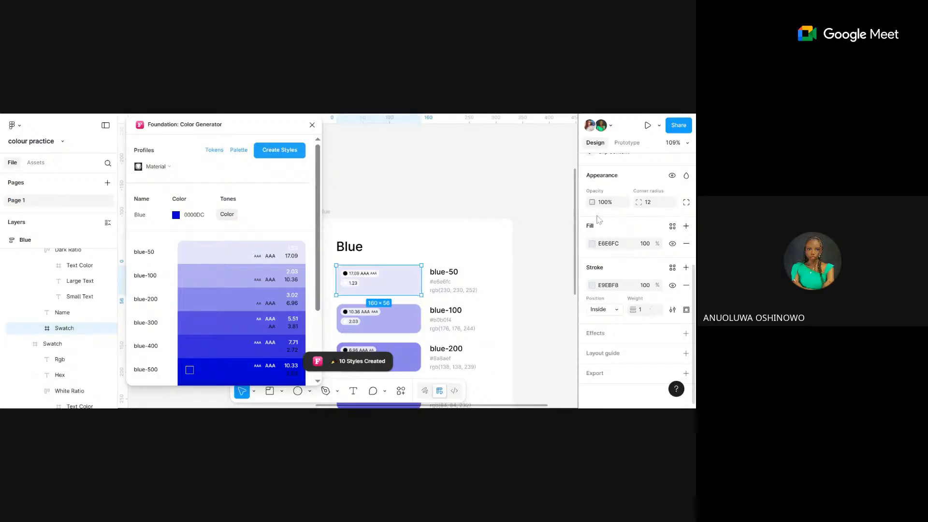
scroll(599, 220, up, 1)
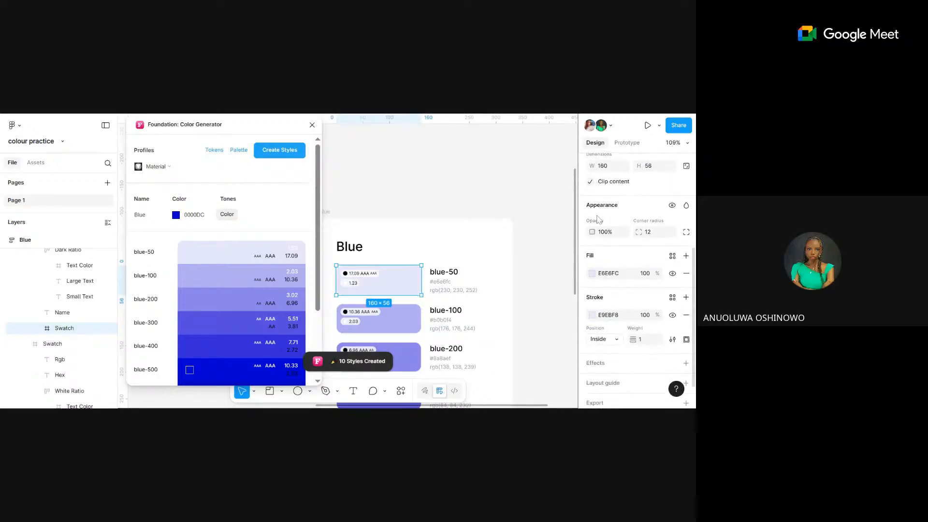
scroll(598, 218, down, 1)
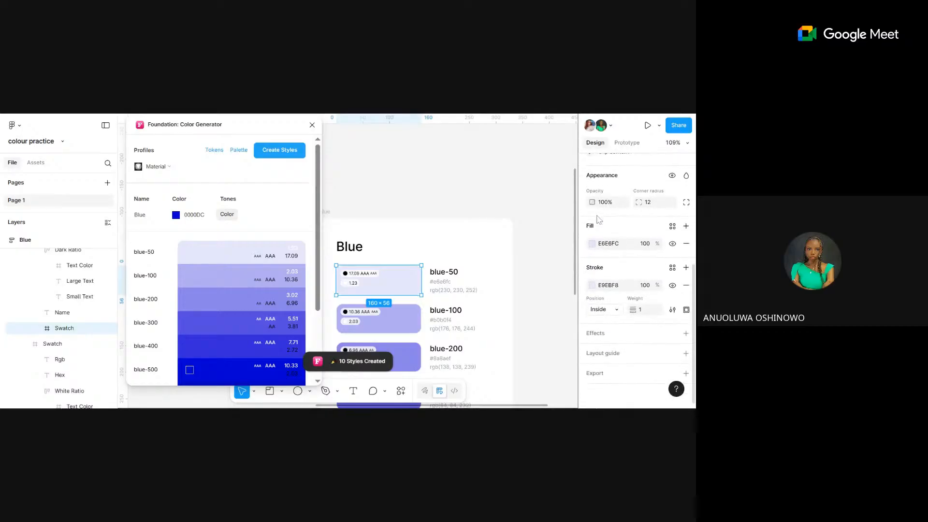
click(590, 245)
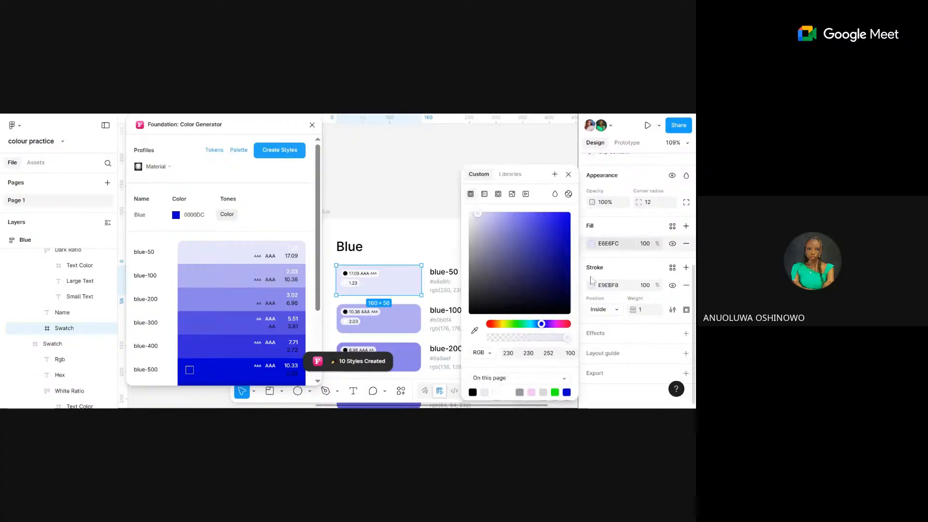
scroll(565, 338, down, 1)
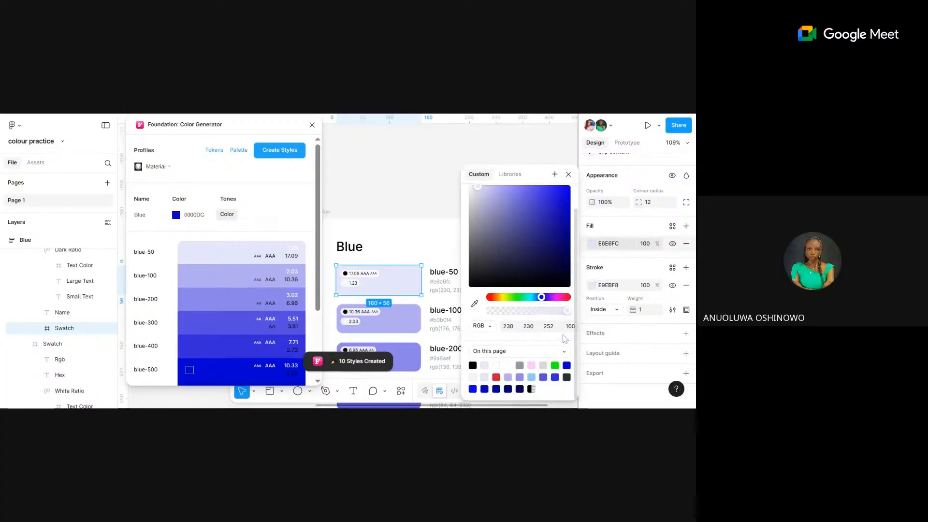
click(489, 326)
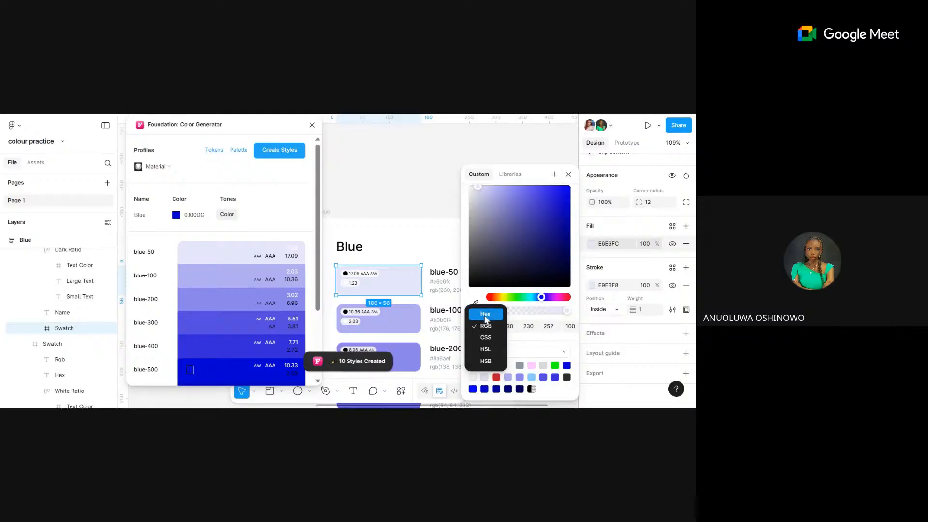
click(486, 318)
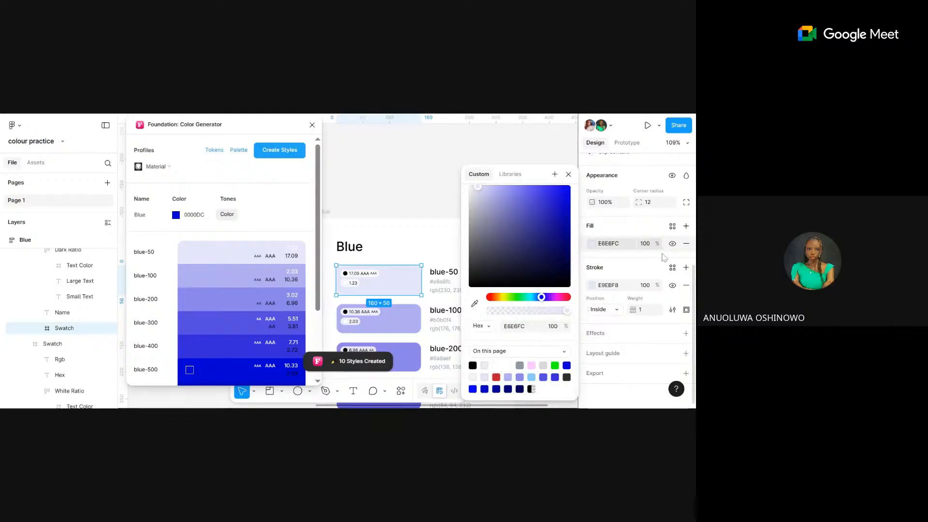
- Apply the Foundation/Blue/blue-50 colour style to the fill of the palette's blue-50 swatch
click(676, 229)
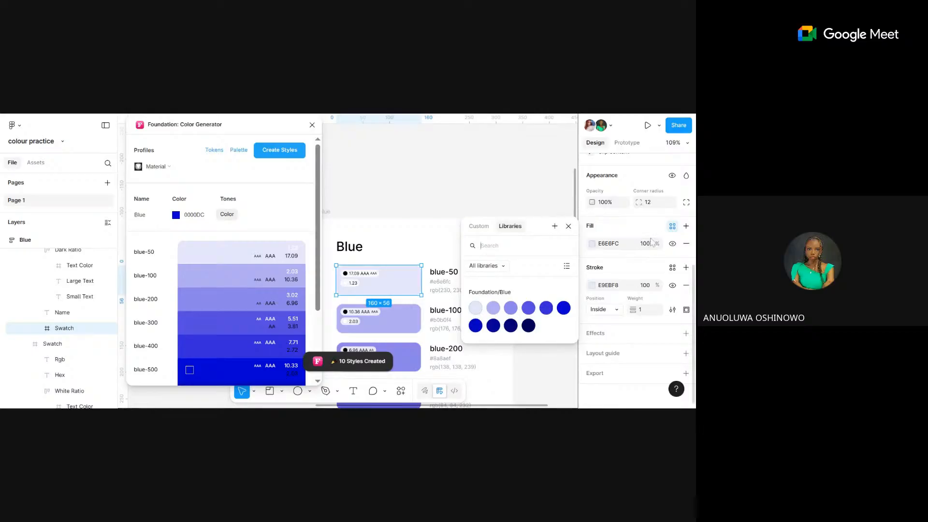
click(512, 200)
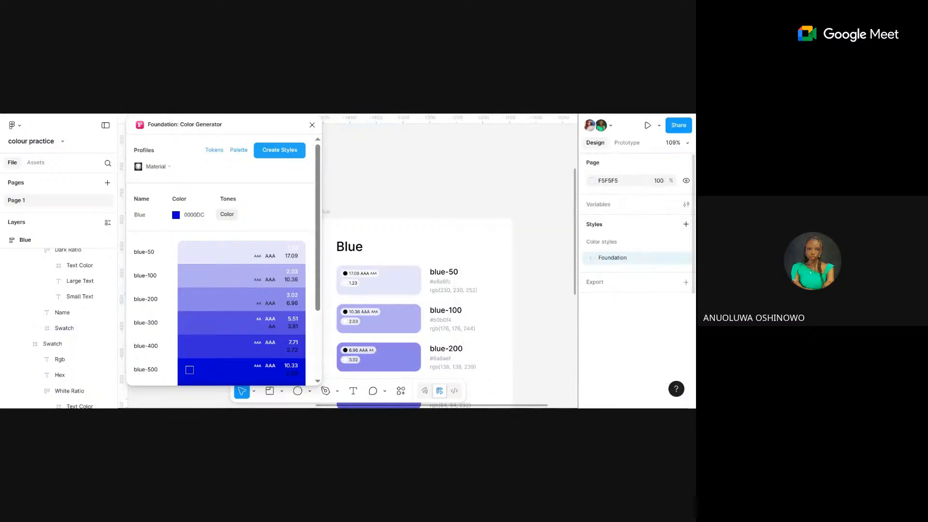
click(404, 286)
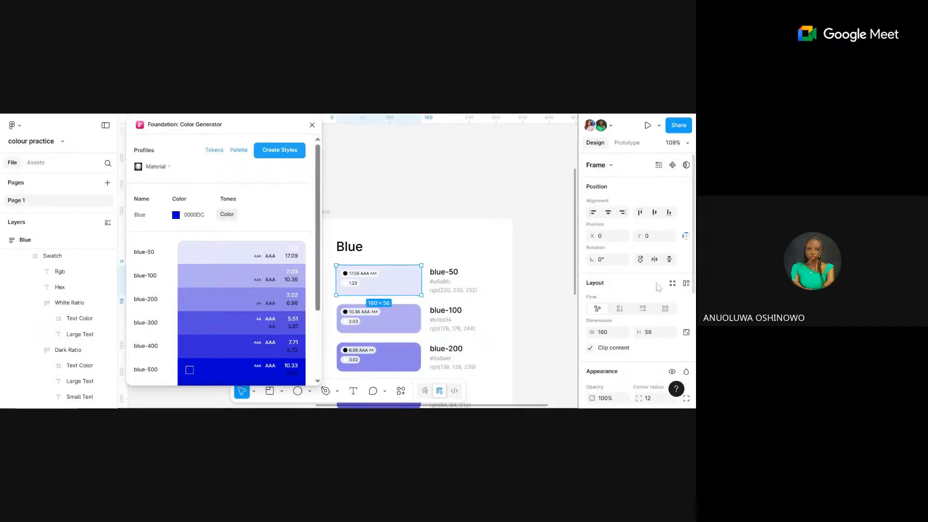
scroll(661, 286, down, 3)
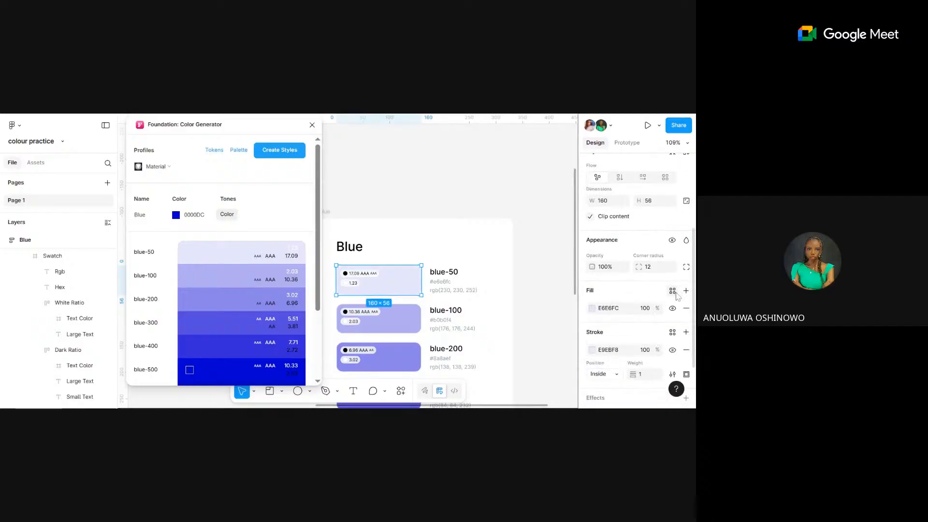
click(673, 292)
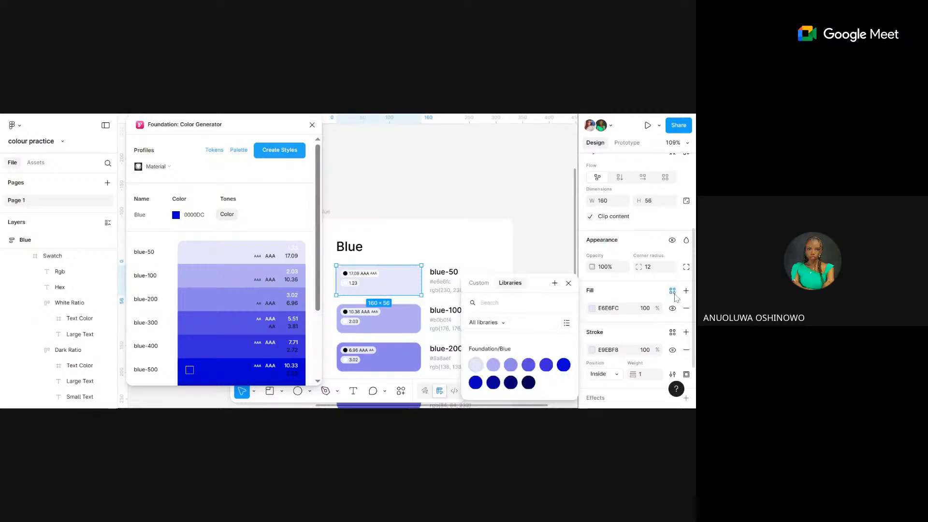
click(476, 367)
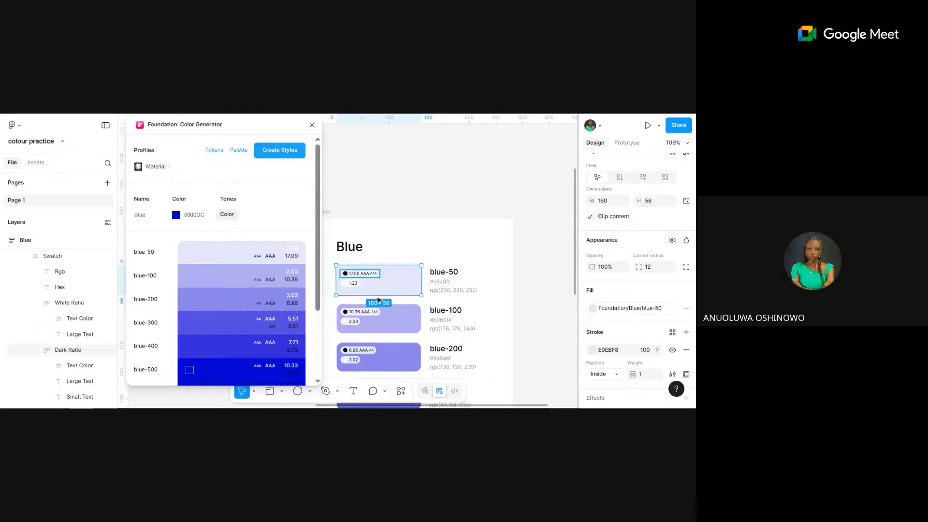
- Apply the Foundation/Blue/blue-100 colour style to the fill of the palette's blue-100 swatch
click(396, 333)
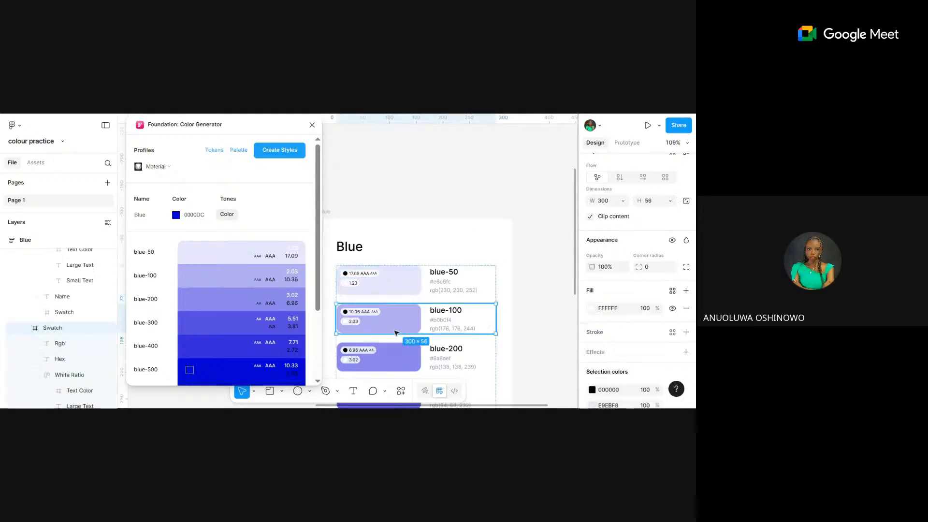
click(672, 290)
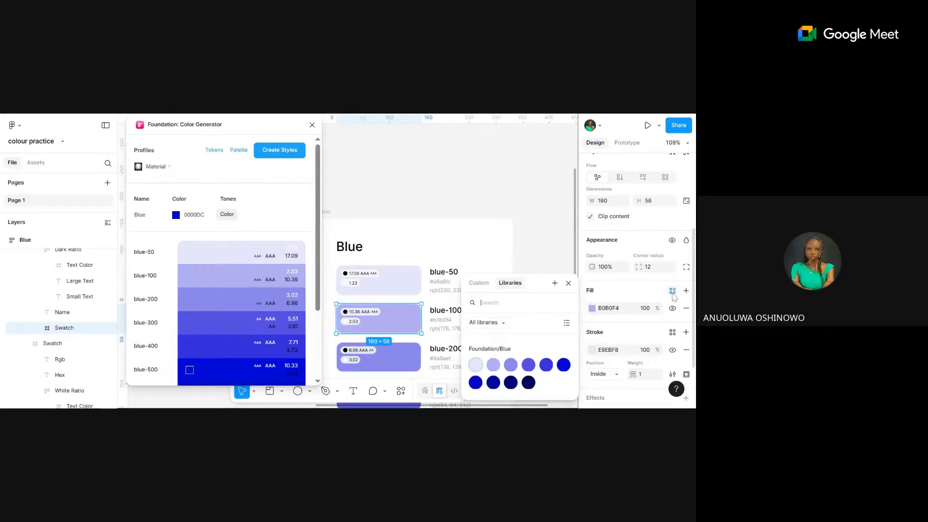
click(492, 363)
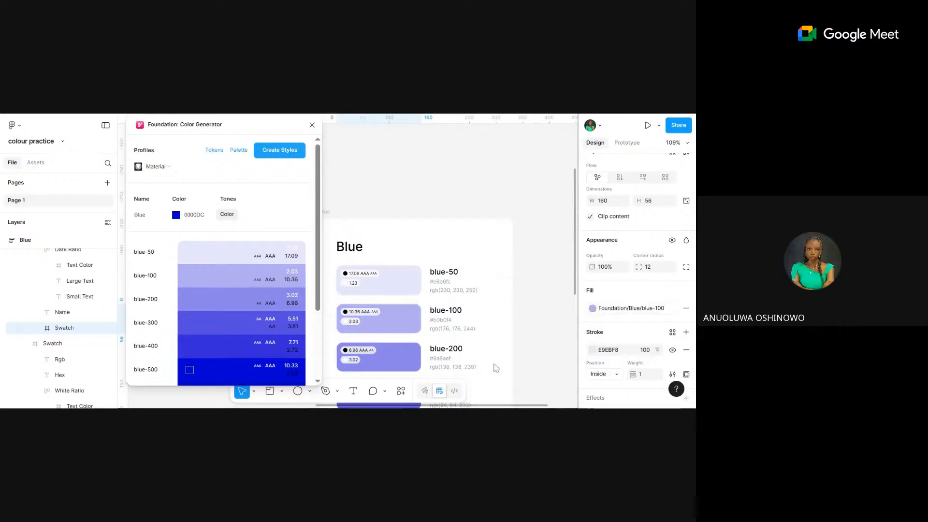
- Apply the Foundation/Blue/blue-300 colour style to the fill of the palette's blue-200 swatch
double_click(368, 352)
double_click(369, 352)
click(402, 364)
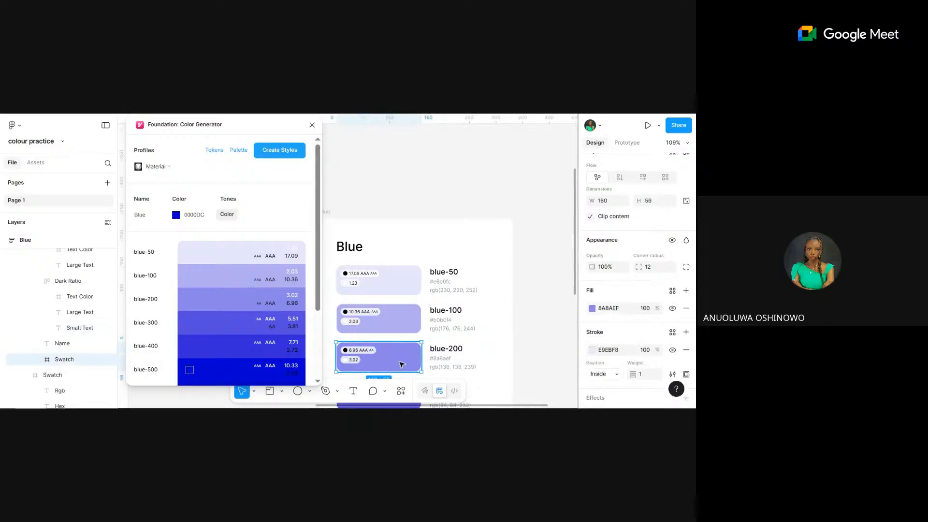
click(672, 291)
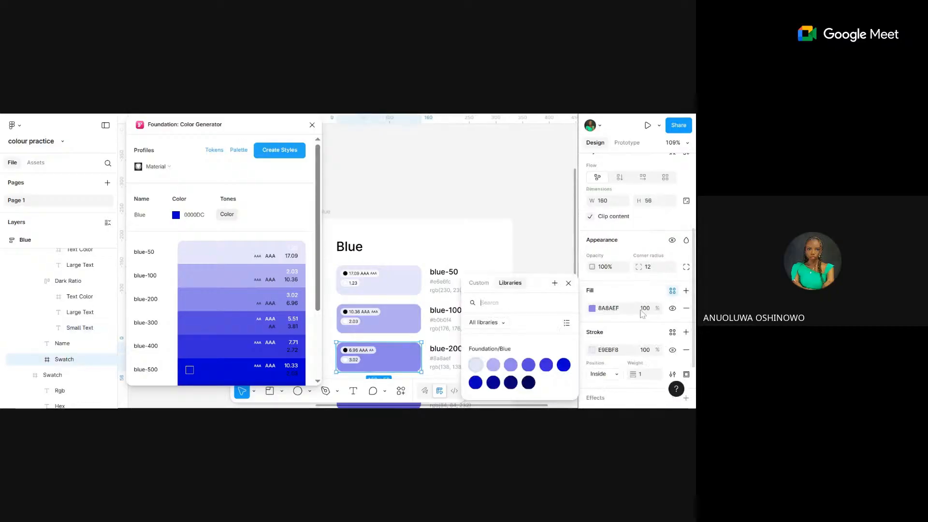
click(532, 368)
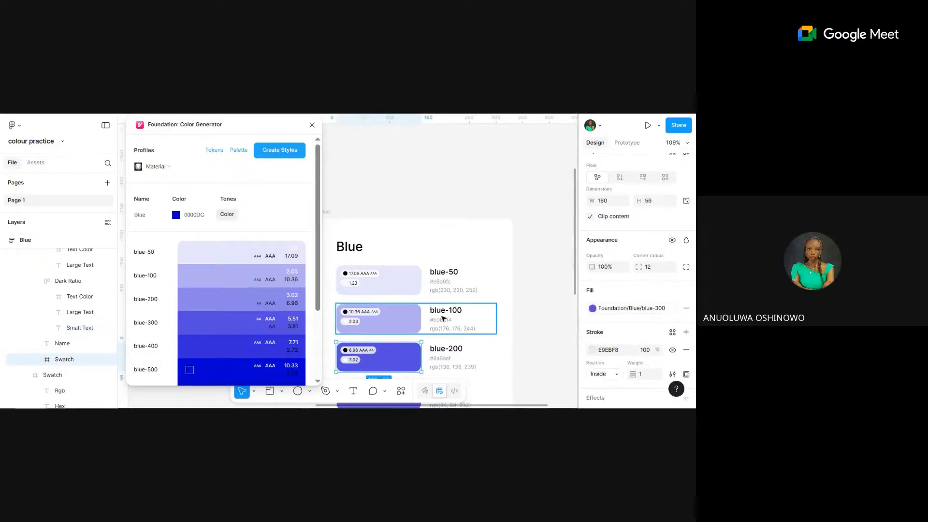
- Apply the Foundation/Blue/blue-400 colour style to the fill of the palette's blue-300 swatch
scroll(527, 329, down, 3)
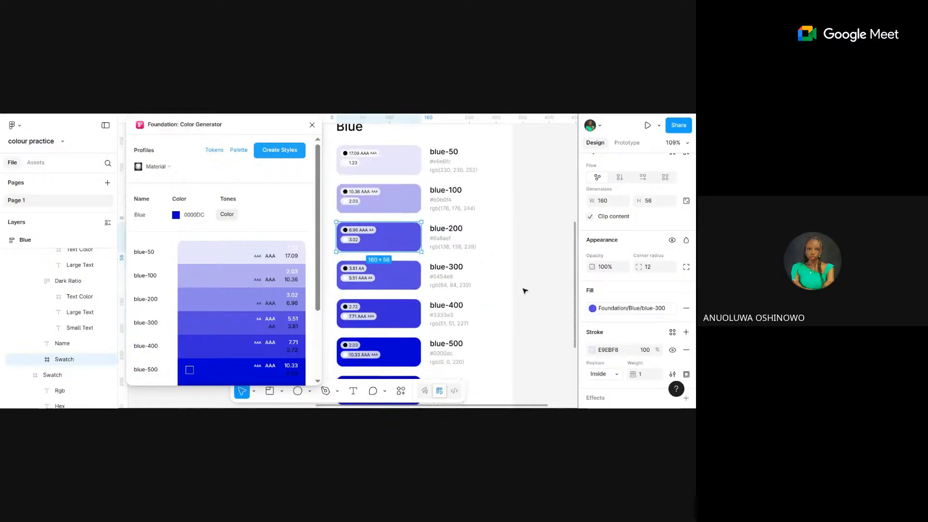
click(386, 280)
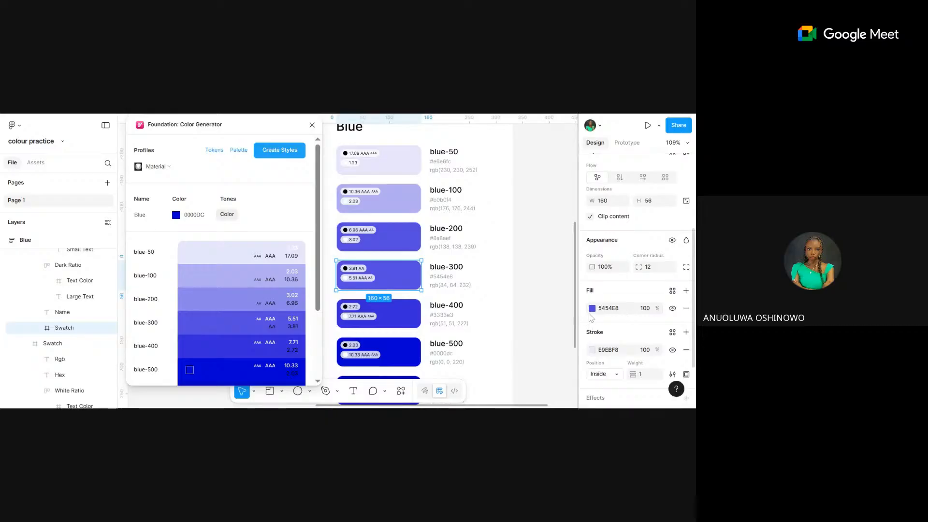
click(672, 291)
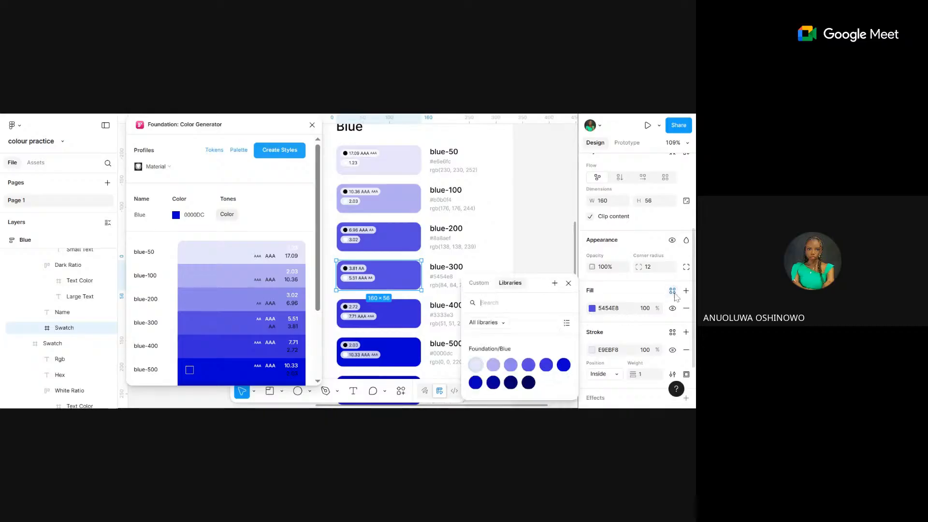
click(551, 367)
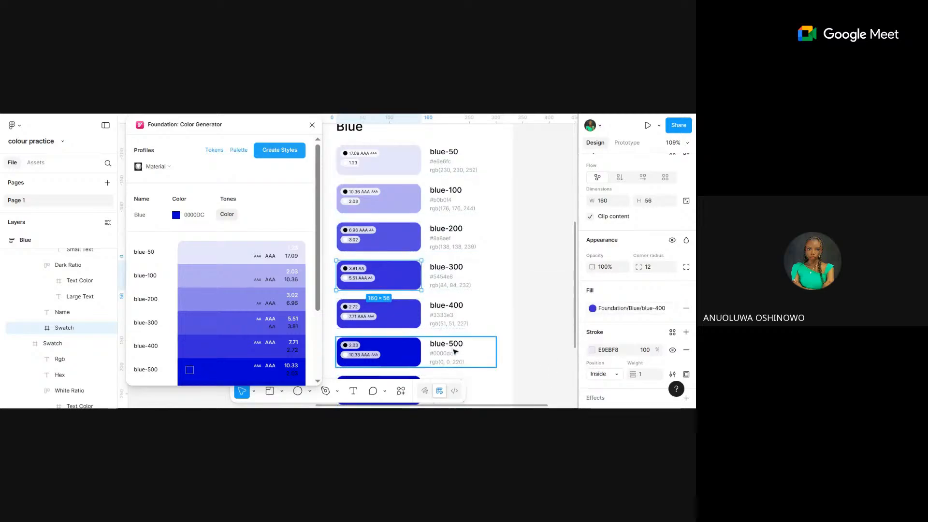
- Select the palette's blue-500 swatch, inspect its custom fill colour and open the library styles available for the fill
click(454, 350)
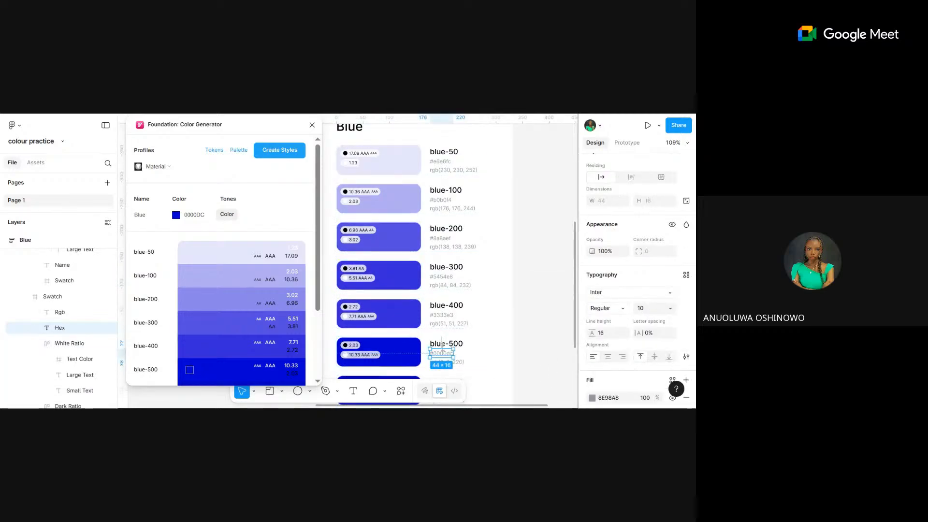
click(394, 343)
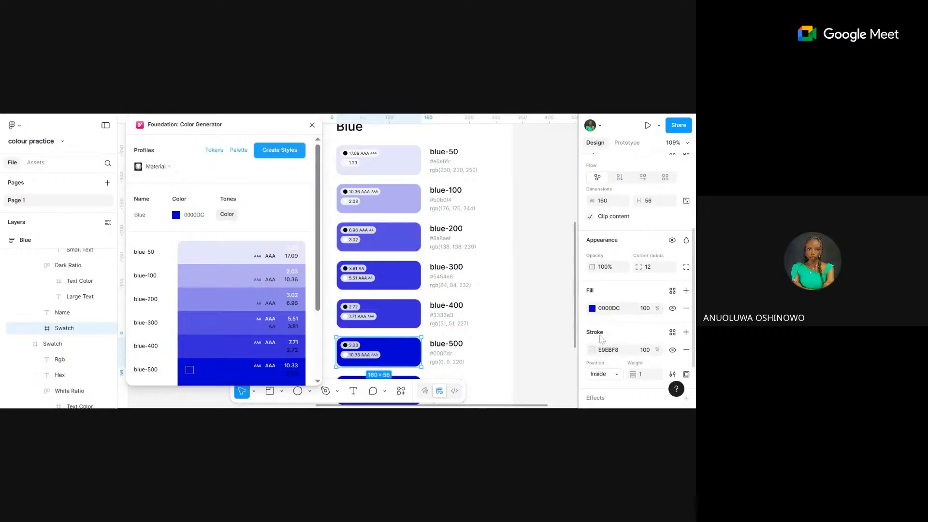
click(592, 309)
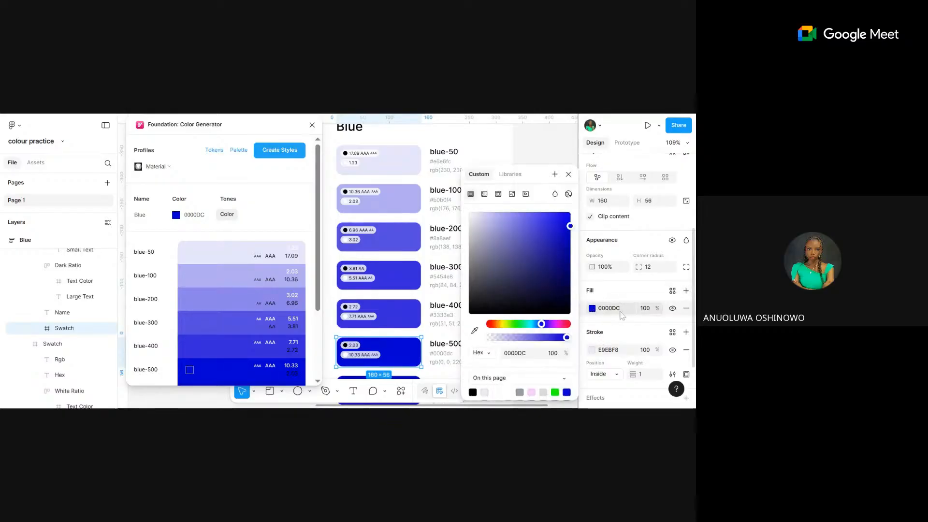
click(672, 291)
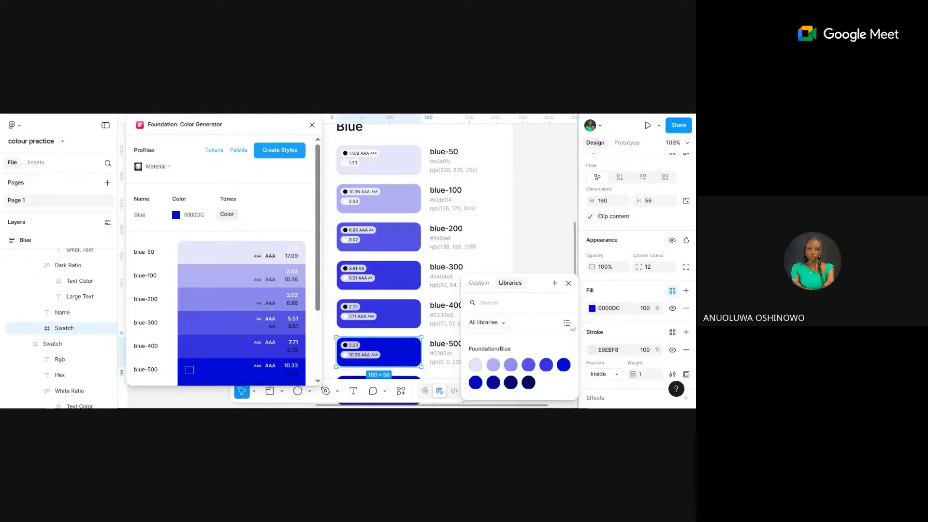
- Rename the generated colour set from Blue to Primary in Foundation: Color Generator
scroll(500, 198, down, 10)
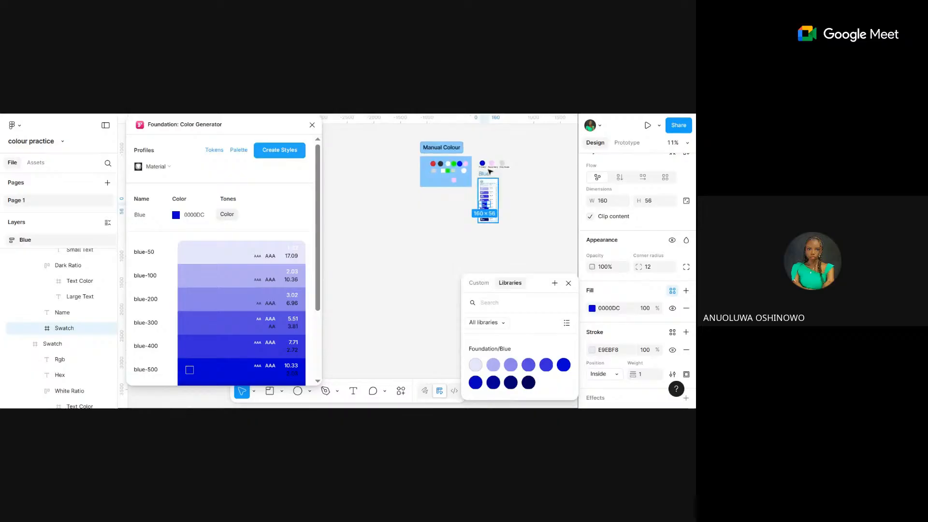
scroll(489, 171, up, 4)
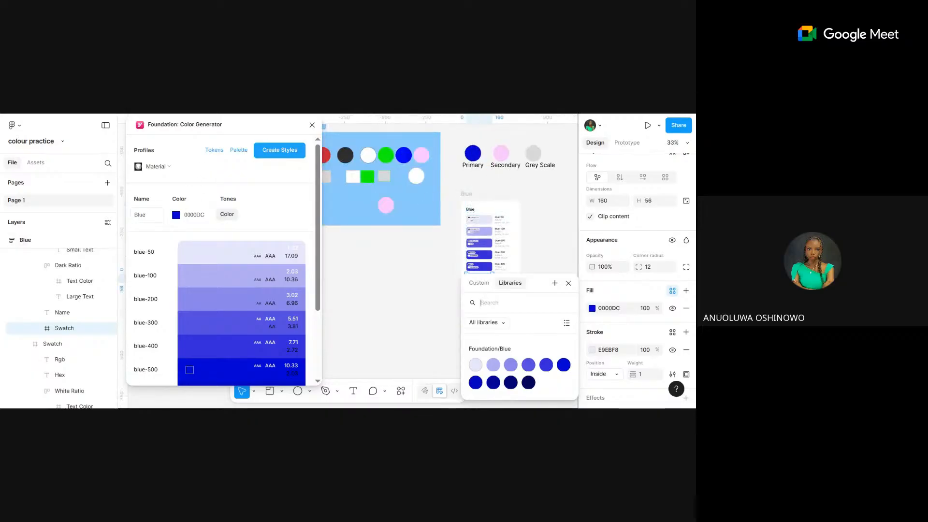
double_click(140, 214)
text(Primary)
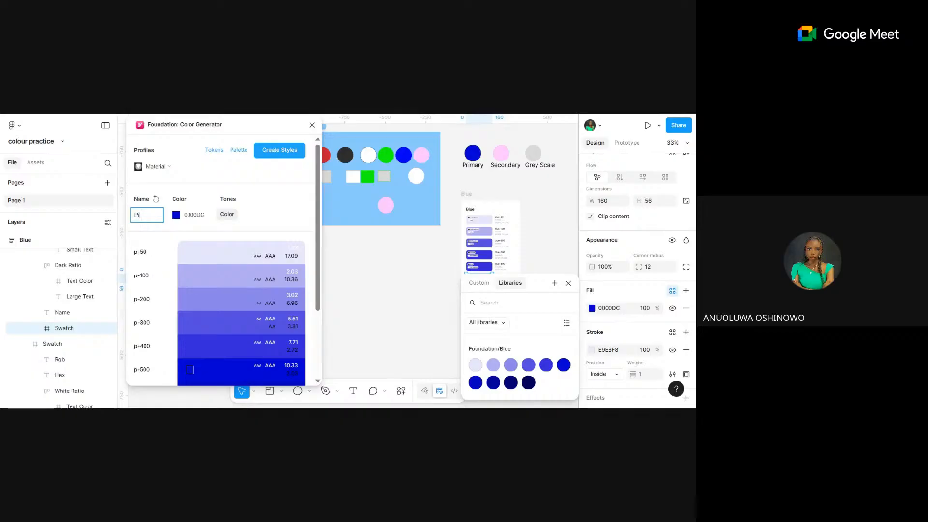
click(363, 318)
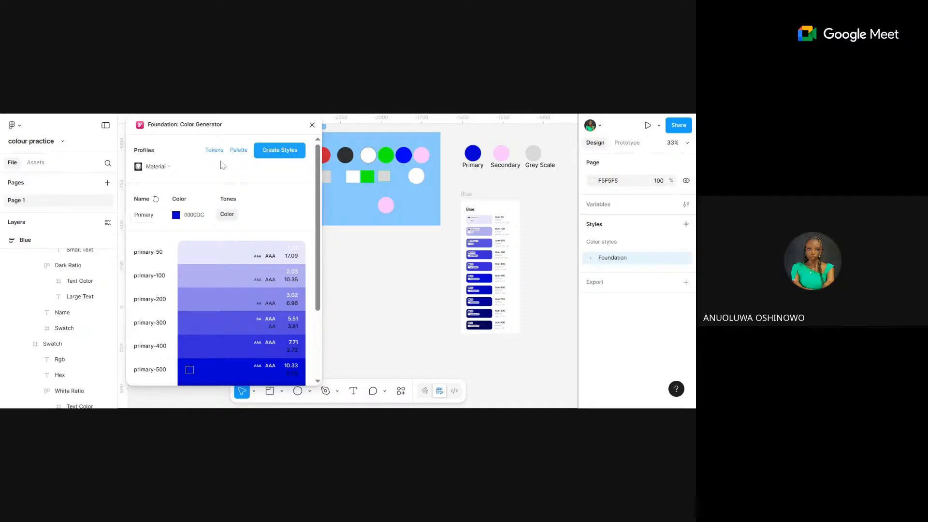
- Create the colour styles for the Primary set and add its palette to the canvas
click(263, 154)
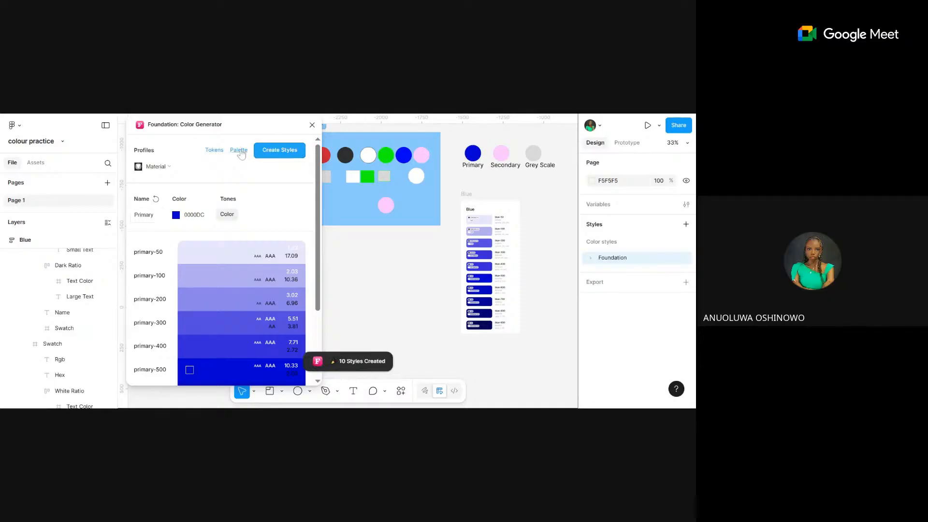
click(239, 151)
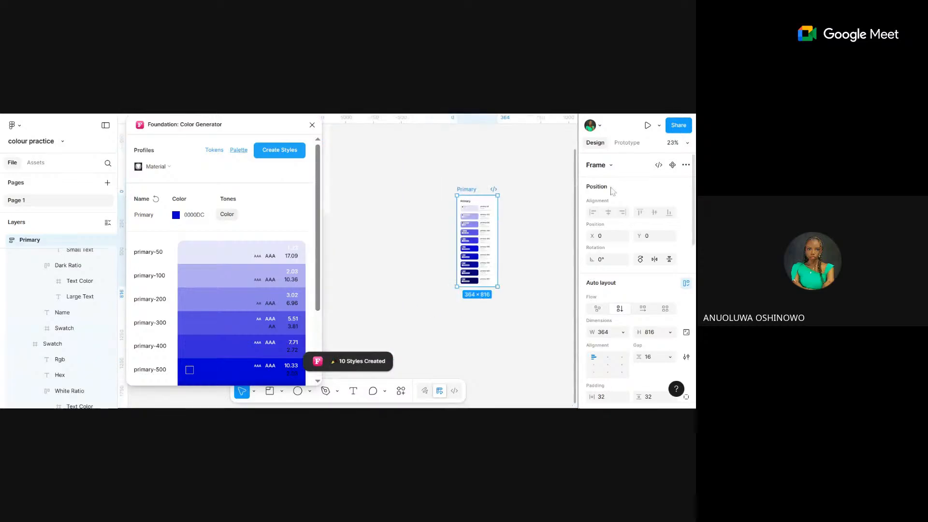
- Expand the Foundation colour styles of the page and review the shades in the Primary group
click(554, 164)
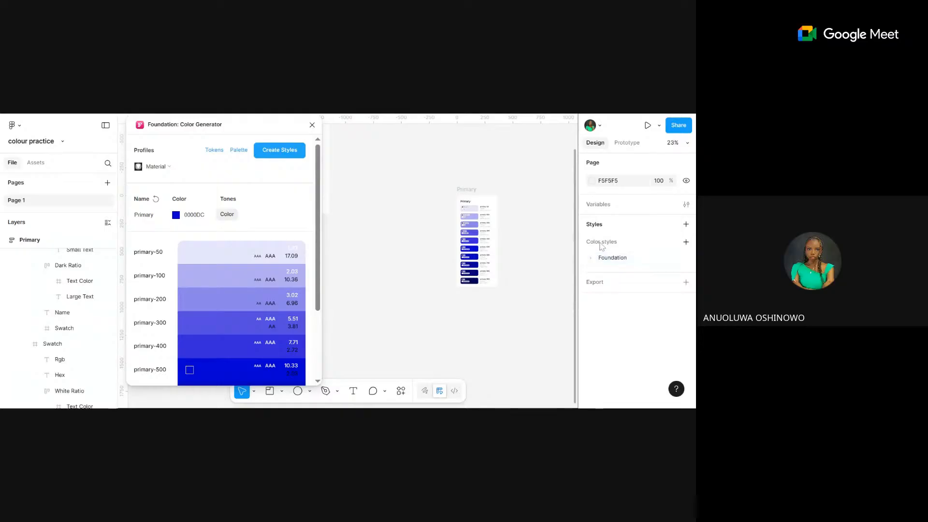
click(590, 259)
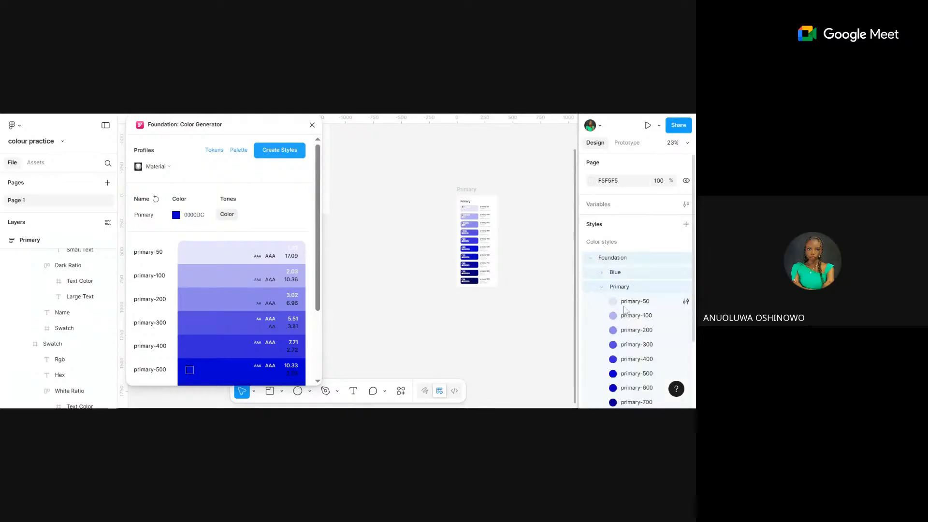
scroll(592, 261, down, 2)
- Delete the Blue palette frame below the Primary sample from the canvas
scroll(420, 280, down, 5)
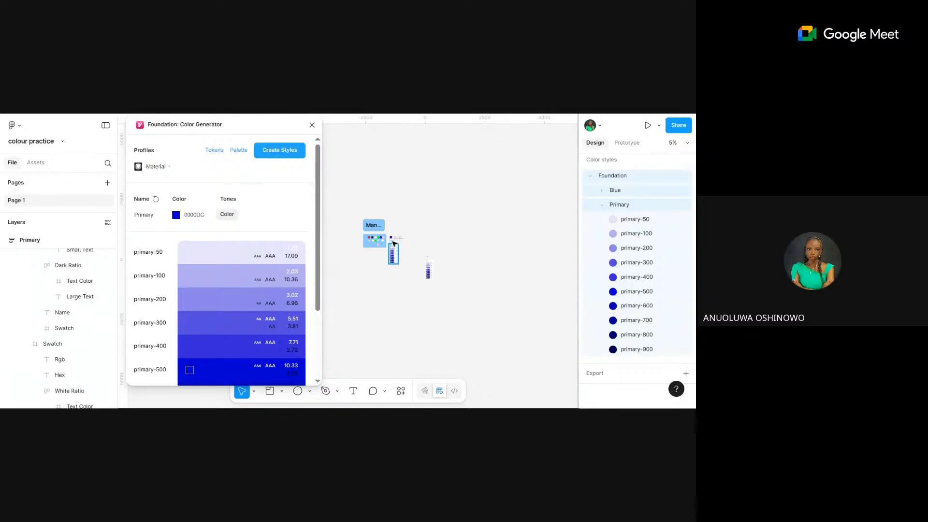
scroll(394, 248, up, 2)
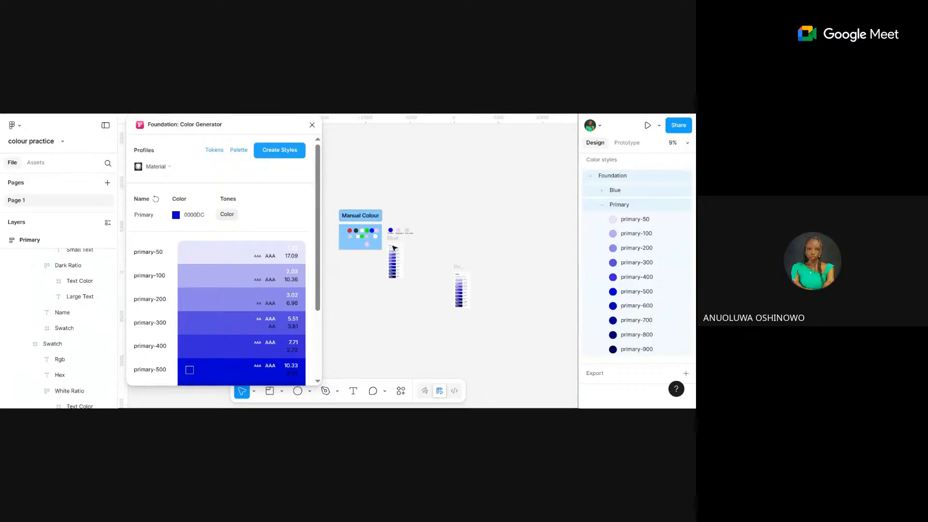
click(394, 244)
key(Delete)
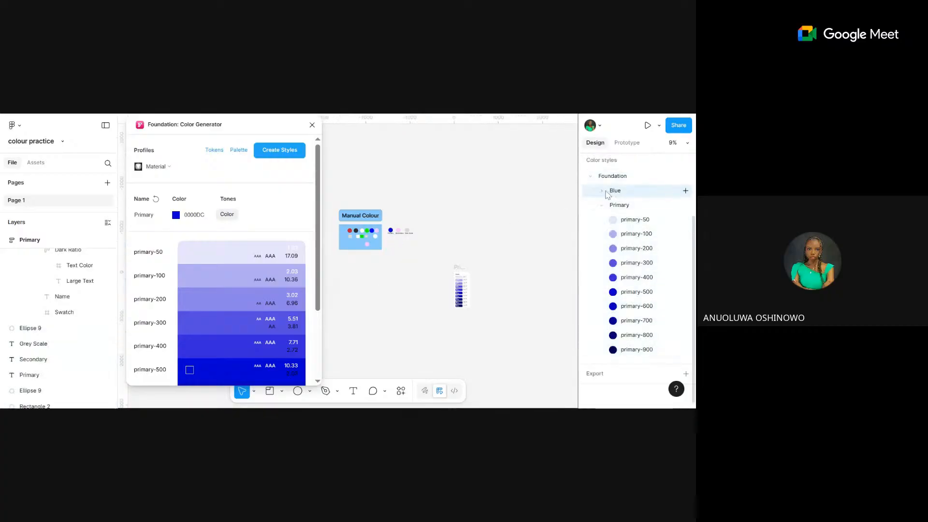
- Delete the Blue folder with its 10 color styles from the Foundation color styles
click(605, 192)
click(605, 192)
right_click(606, 192)
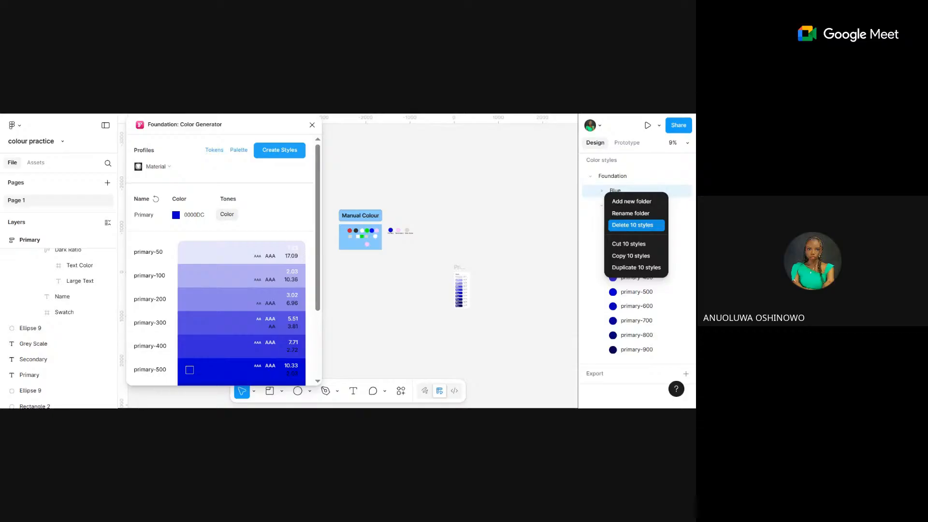
click(628, 225)
- Move the generated Primary palette frame directly beneath the Primary color circle and its label
drag(459, 270, 392, 241)
scroll(390, 239, up, 10)
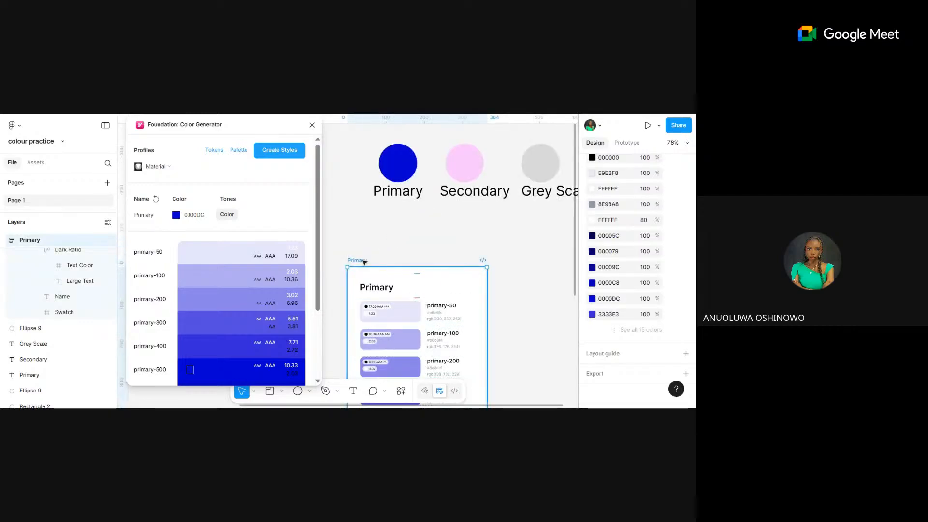
drag(366, 261, 365, 237)
scroll(366, 237, down, 5)
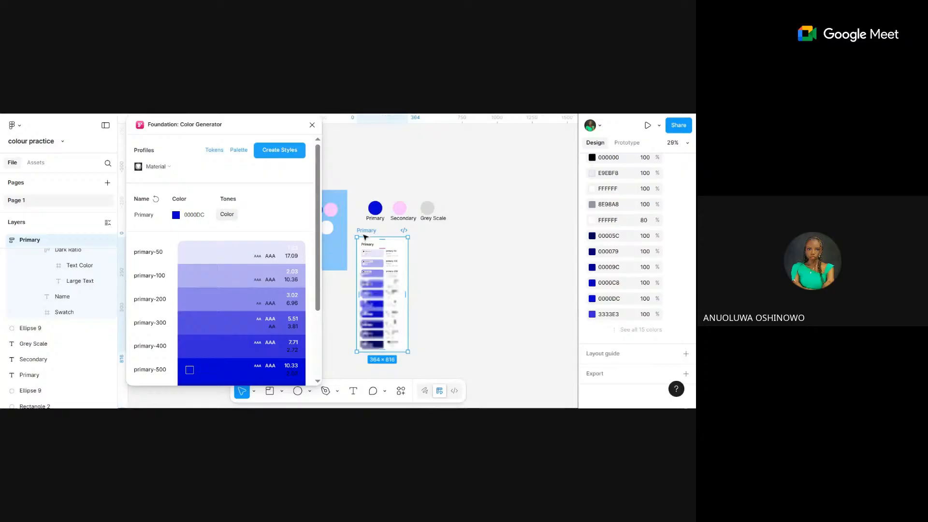
- Copy the Secondary circle's fill FFCCFF and paste it as the base color in the Foundation: Color Generator
click(400, 208)
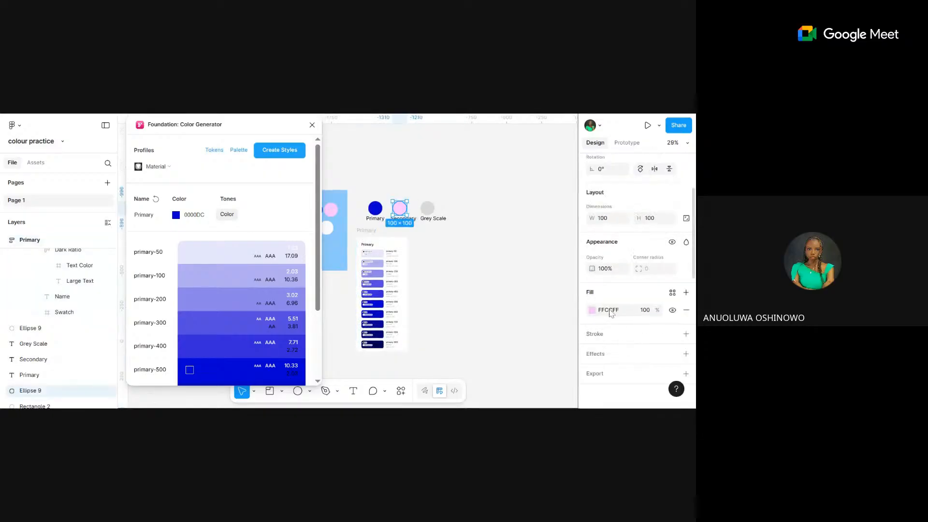
click(607, 313)
click(606, 311)
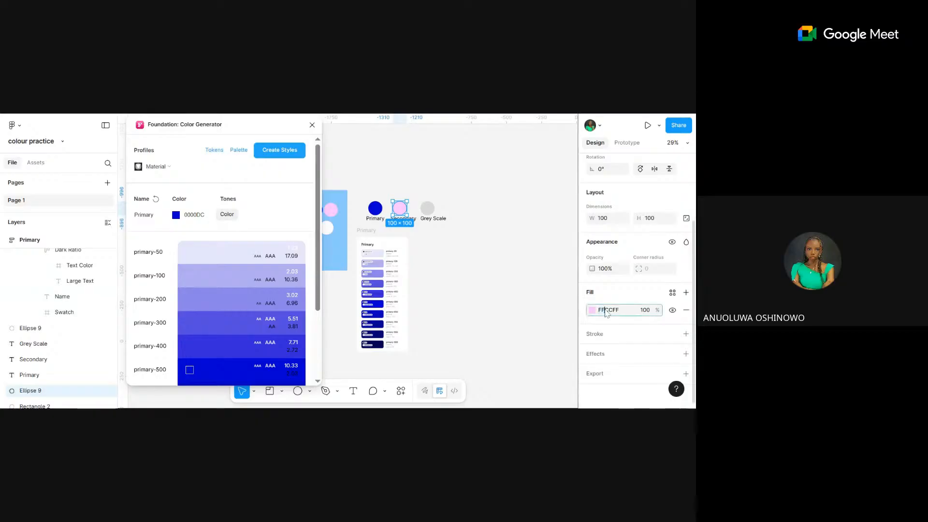
double_click(606, 312)
key(ctrl+c)
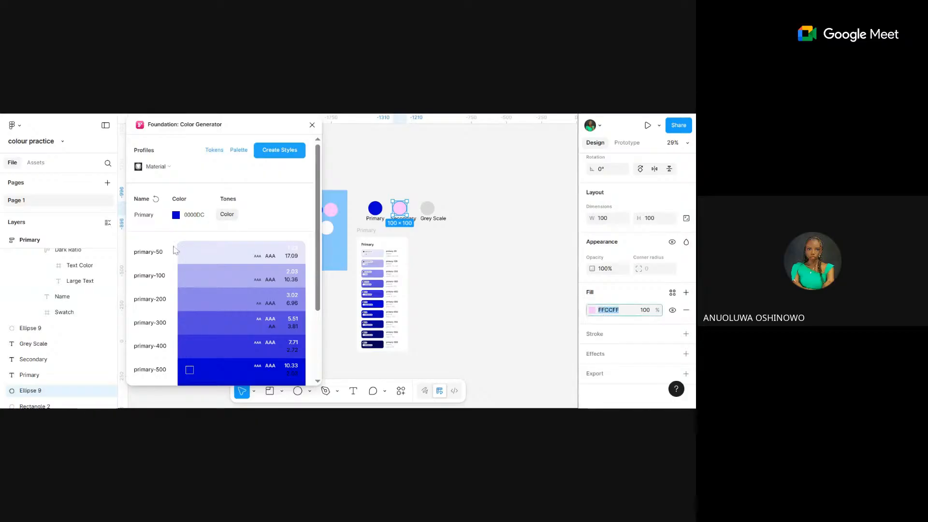
double_click(194, 214)
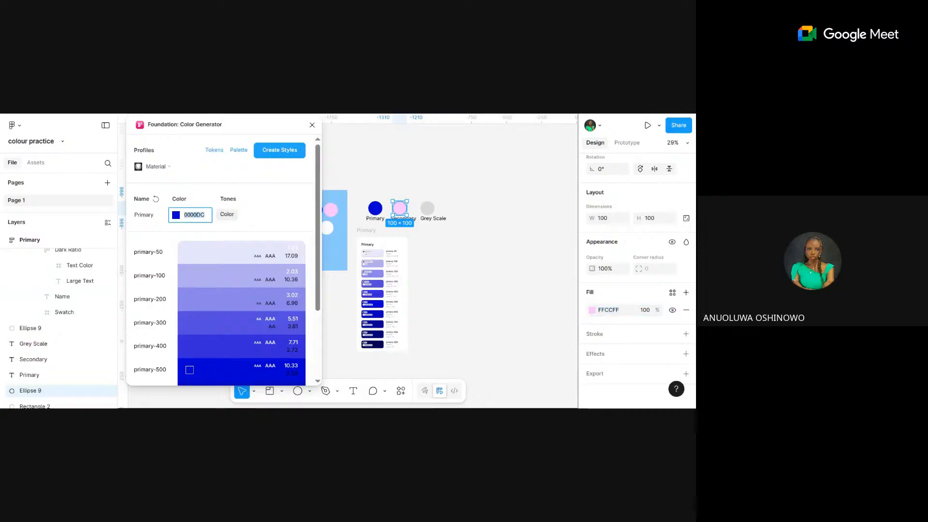
key(ctrl+v)
- Name the generator's color Secondary and generate its color styles and palette frame
key(shift+Tab)
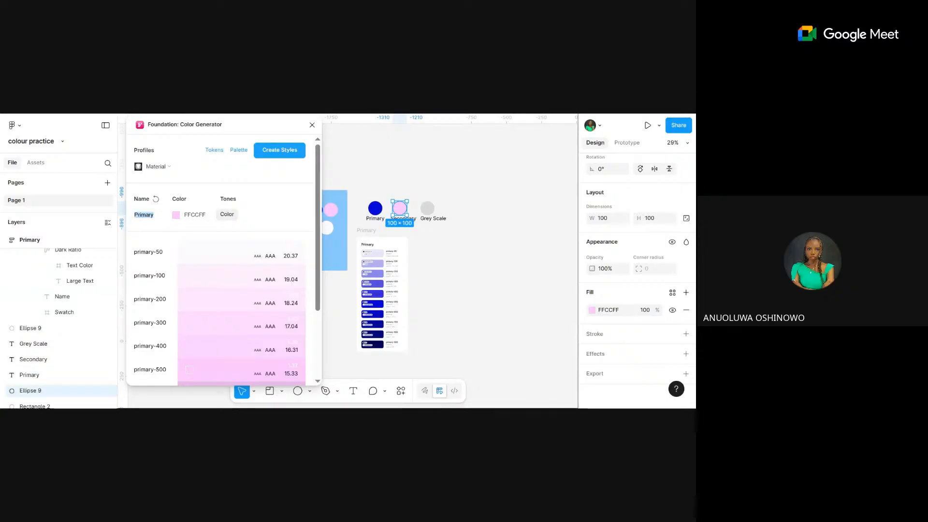
text(Se)
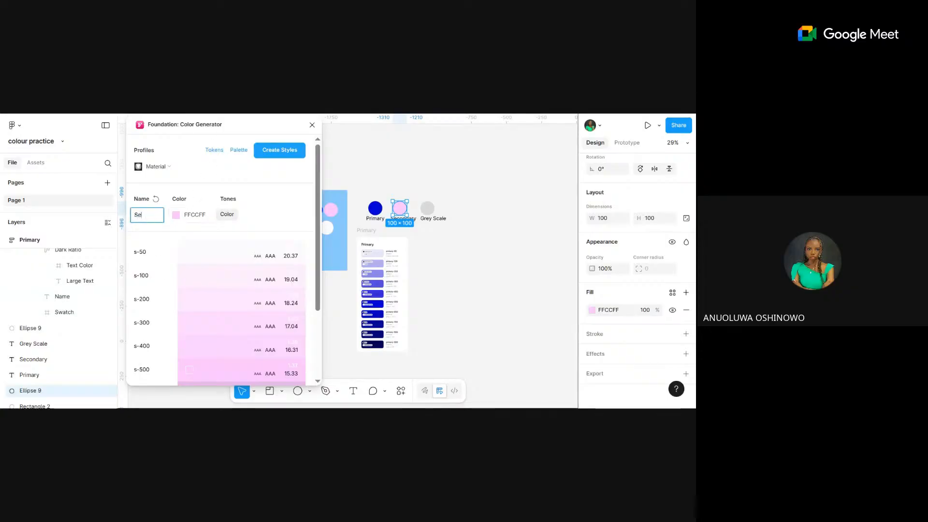
text(condary)
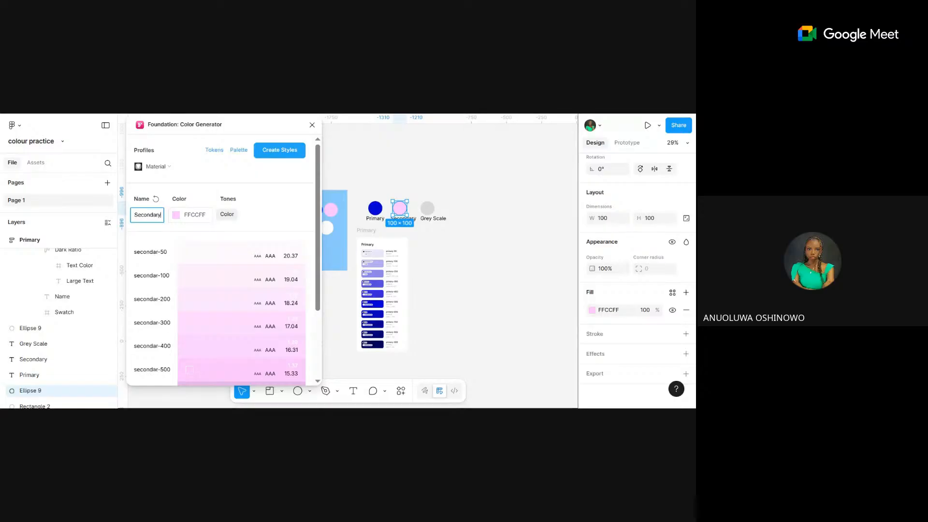
click(519, 274)
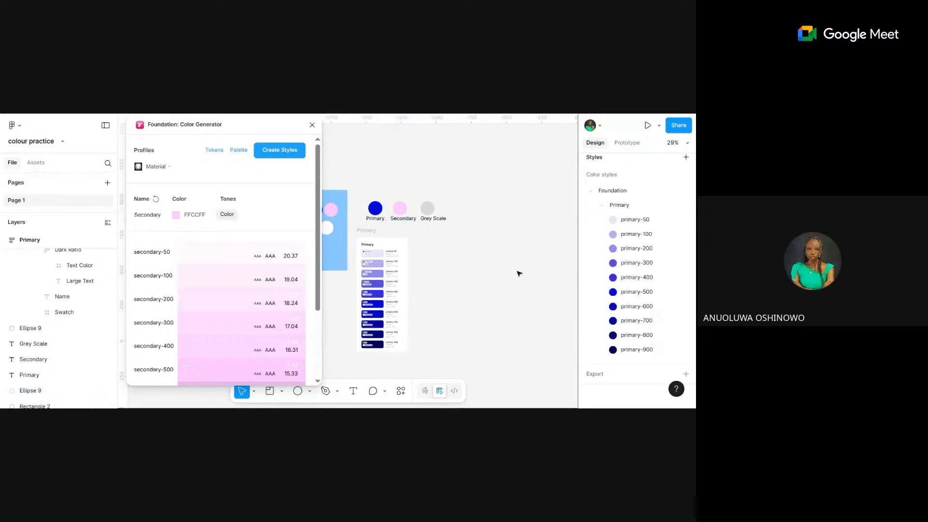
click(296, 154)
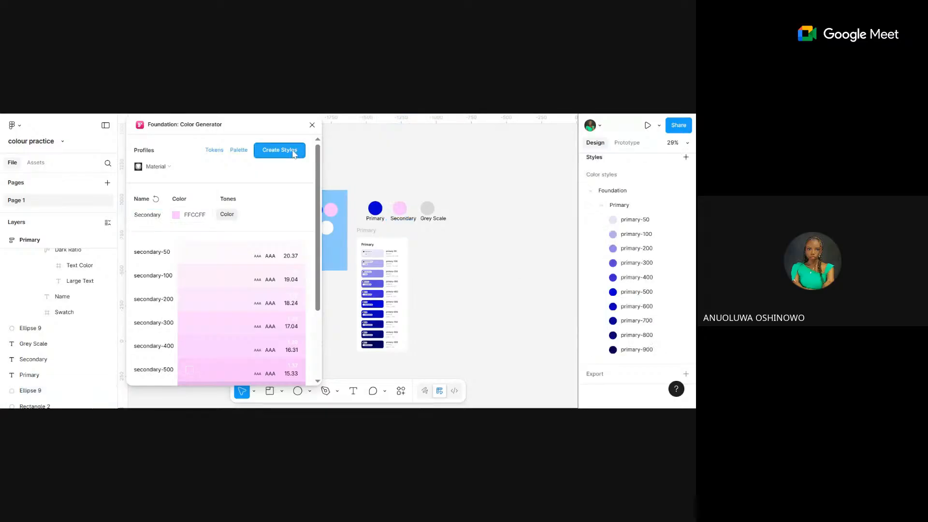
click(237, 151)
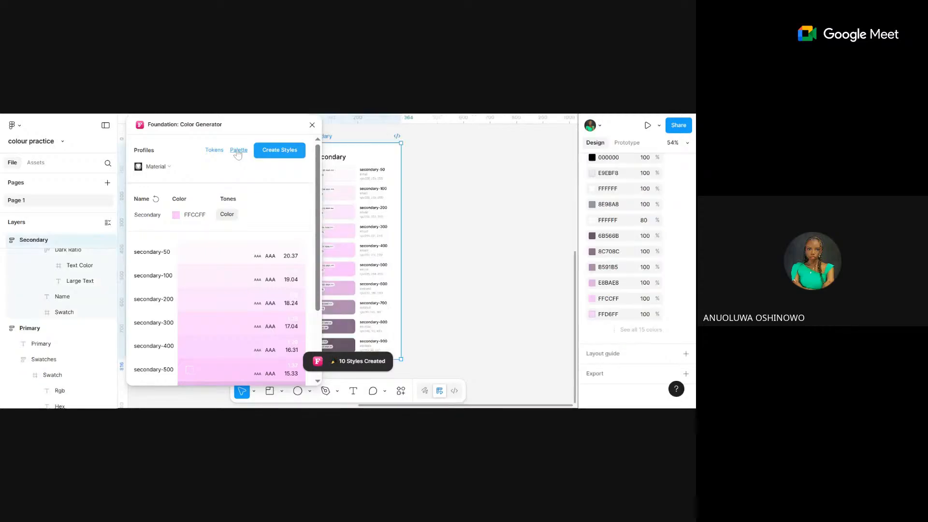
- Place the Secondary palette frame beside the Primary palette frame, beneath the color circles
scroll(238, 154, down, 3)
scroll(424, 188, down, 4)
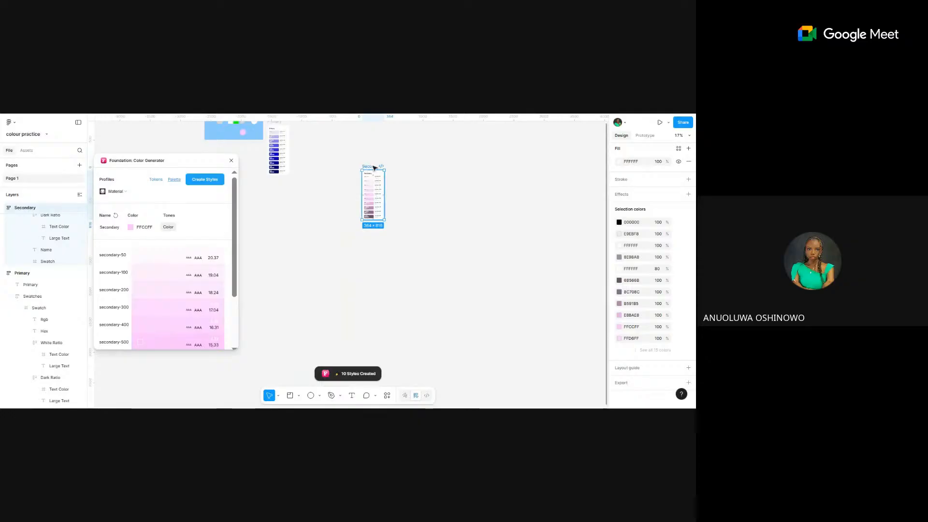
drag(371, 167, 304, 124)
scroll(304, 123, up, 5)
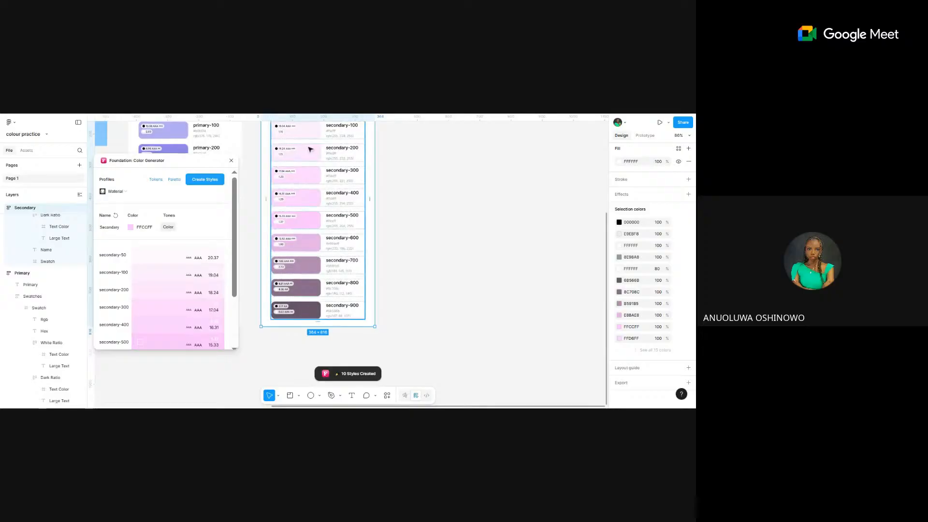
scroll(295, 177, up, 3)
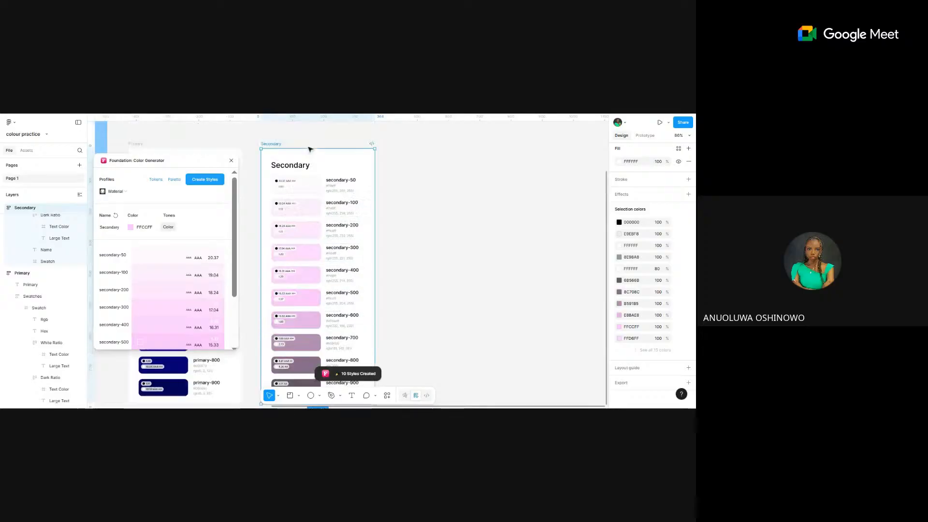
click(297, 188)
scroll(297, 188, up, 5)
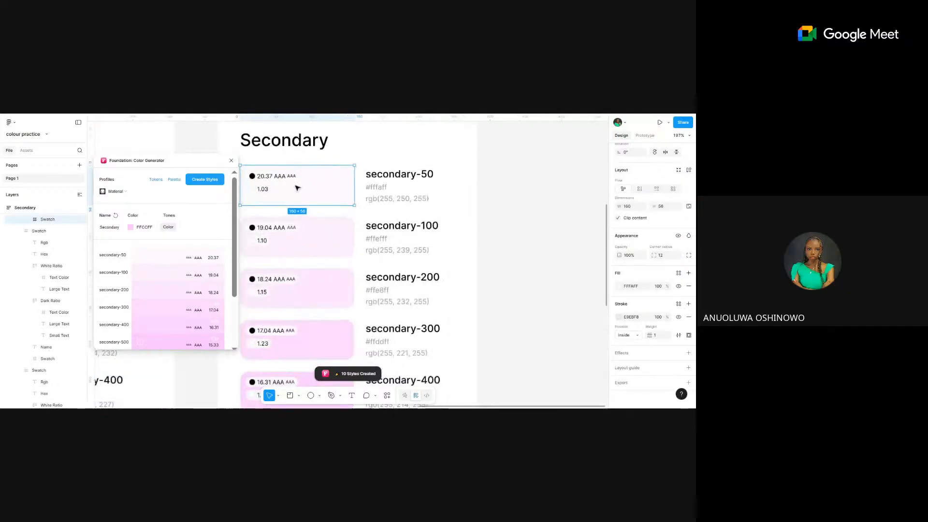
scroll(424, 212, down, 10)
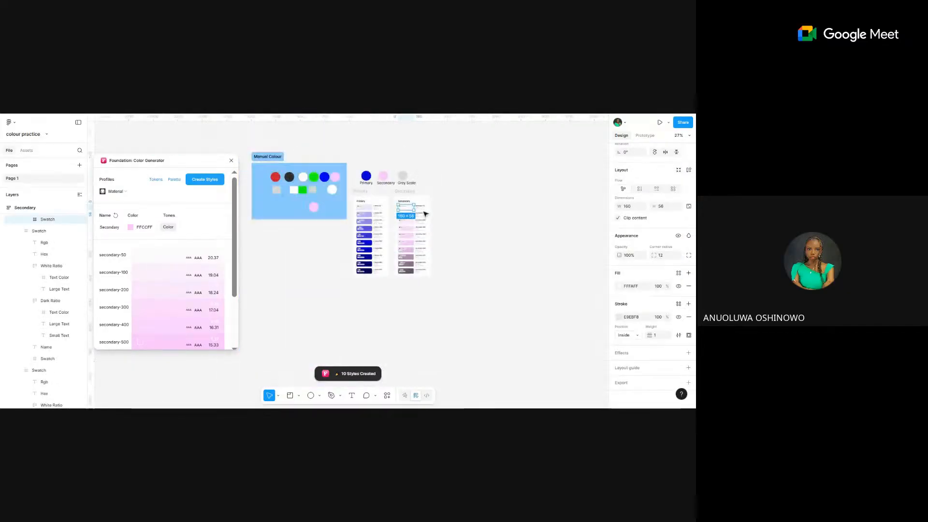
click(424, 213)
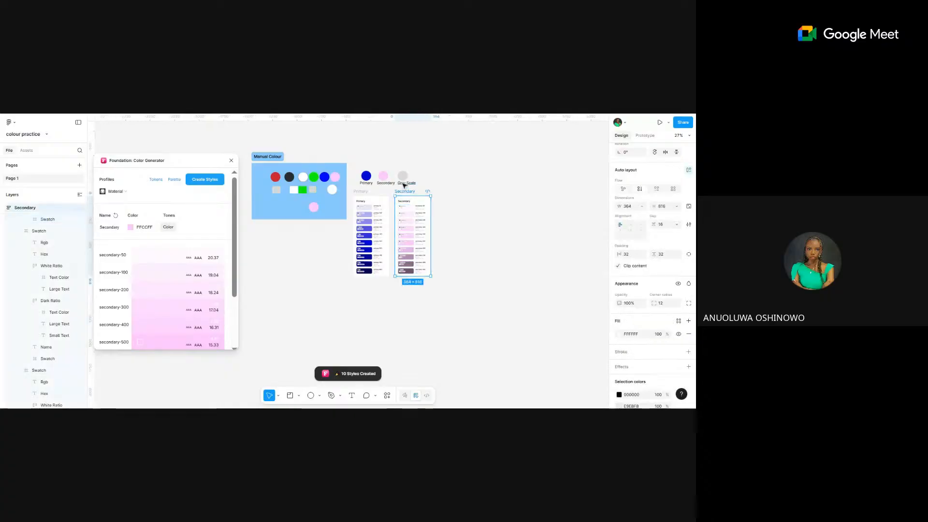
- Darken the Grey Scale circle's fill to BFBEBE
click(402, 175)
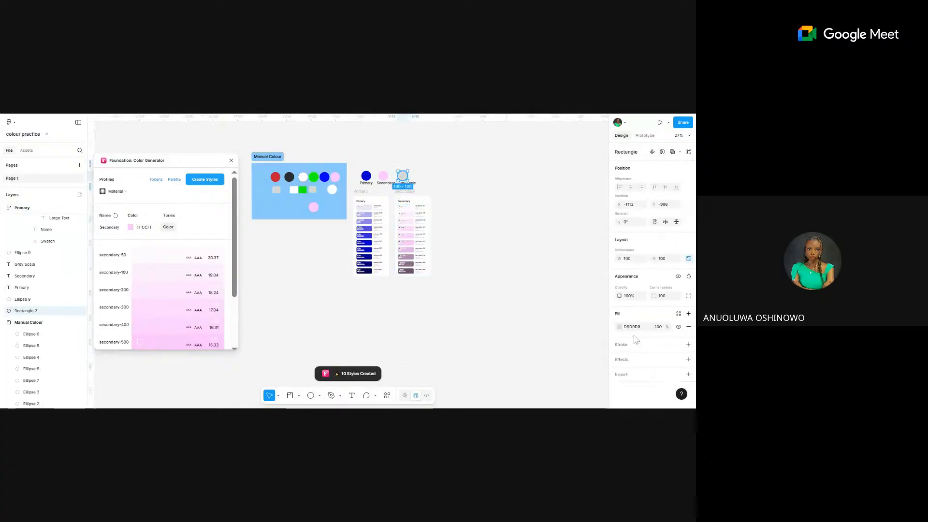
click(619, 327)
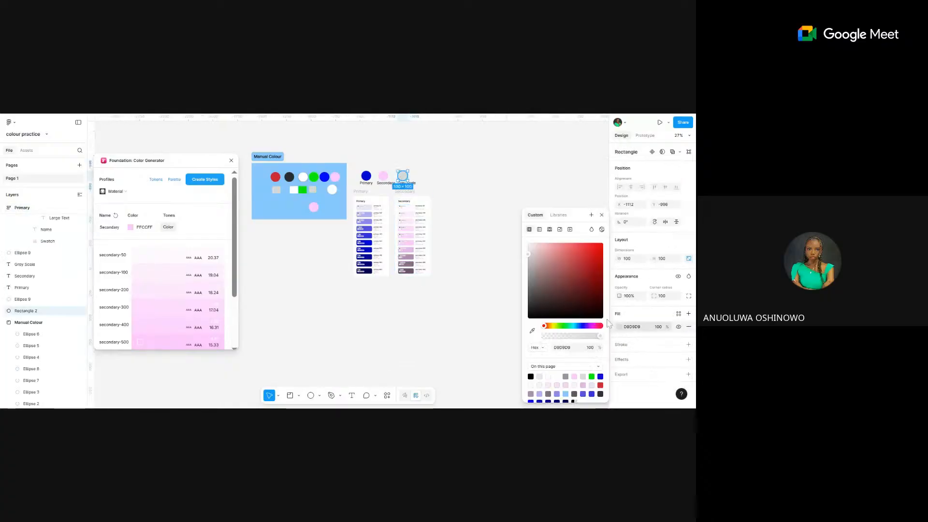
click(528, 255)
drag(527, 257, 528, 260)
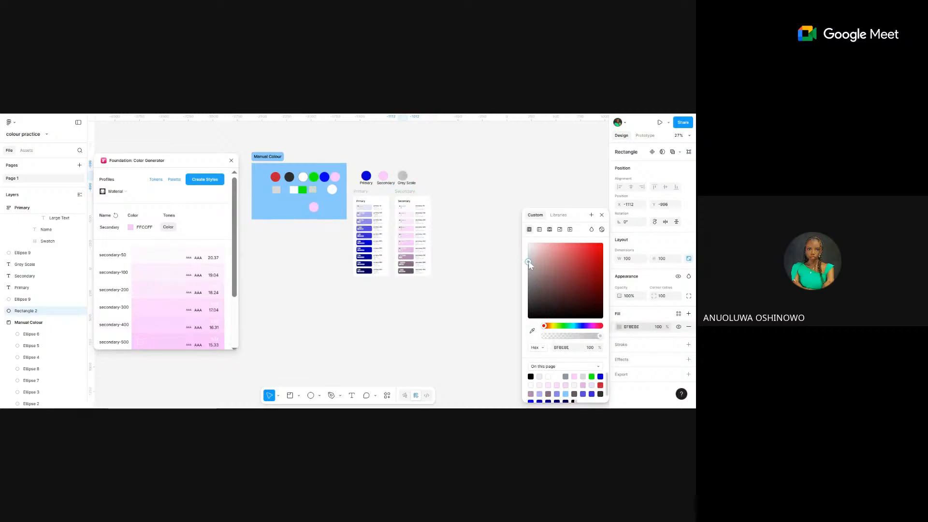
- Name the generator's color Grey and set its base color to the Grey Scale circle's copied hex value BFBEBE
click(624, 328)
double_click(626, 329)
key(ctrl+c)
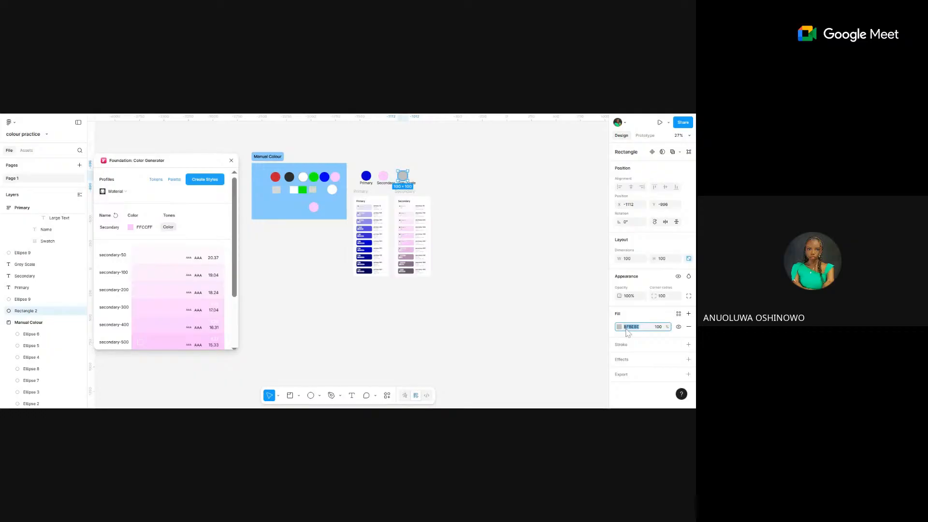
click(109, 227)
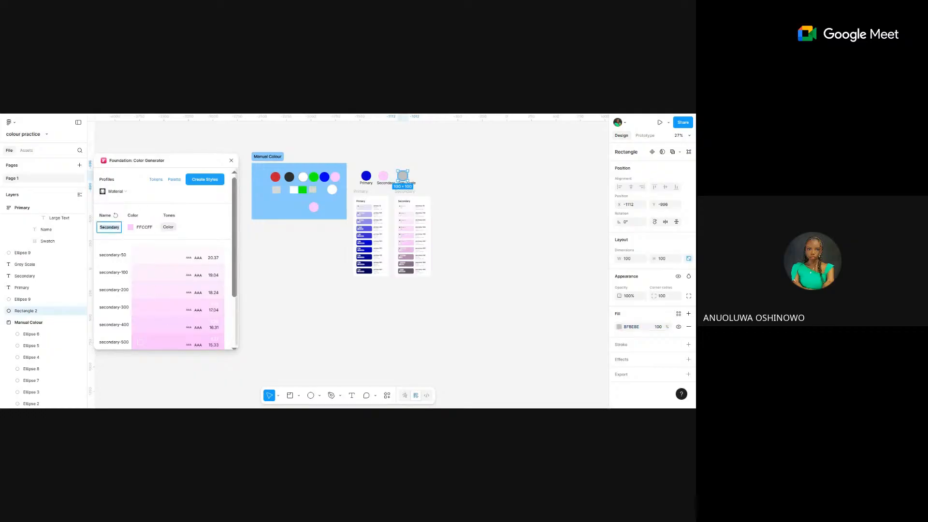
key(BackSpace)
text(G)
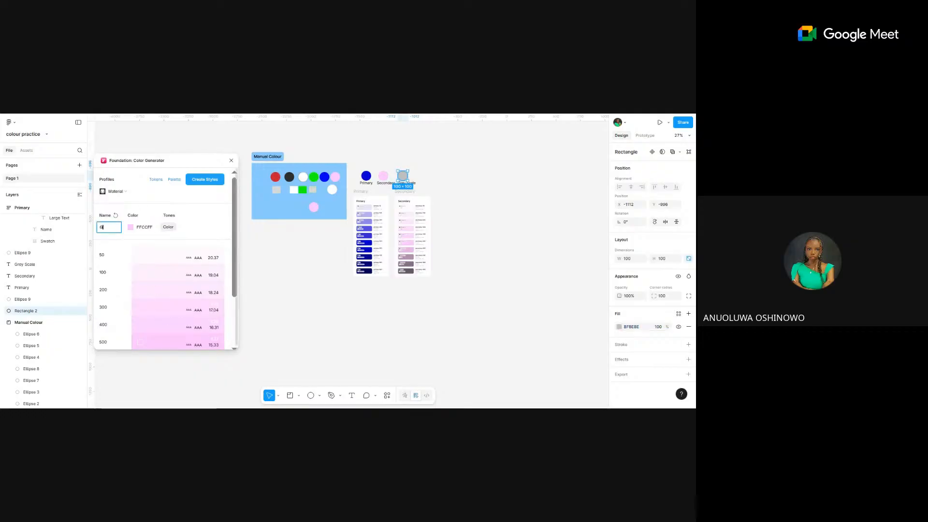
text(rey)
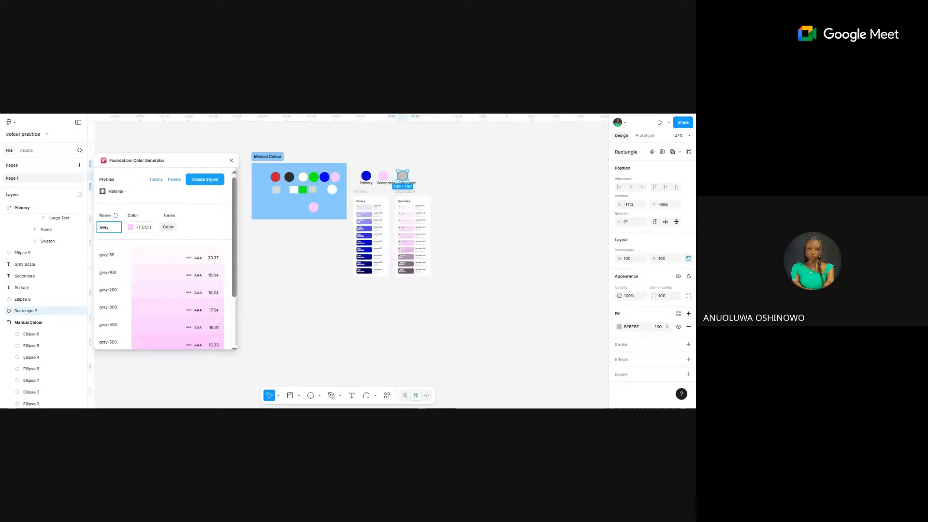
click(144, 228)
key(ctrl+v)
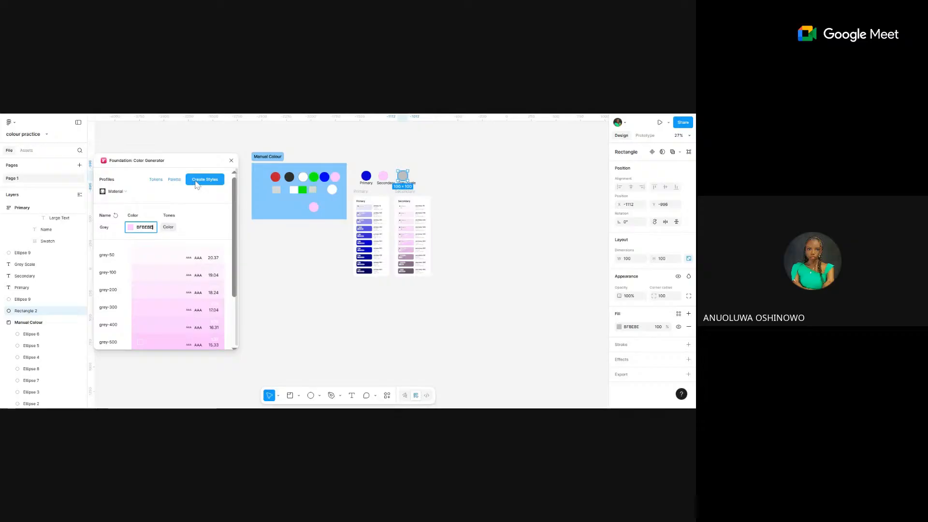
click(207, 211)
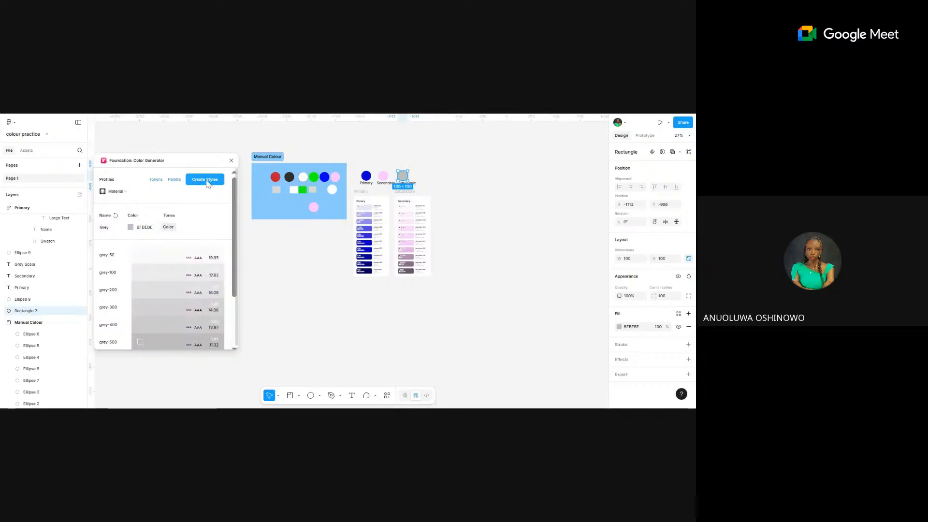
- Check the grey tones and generate the Grey color styles and palette frame
mouse_move(159, 292)
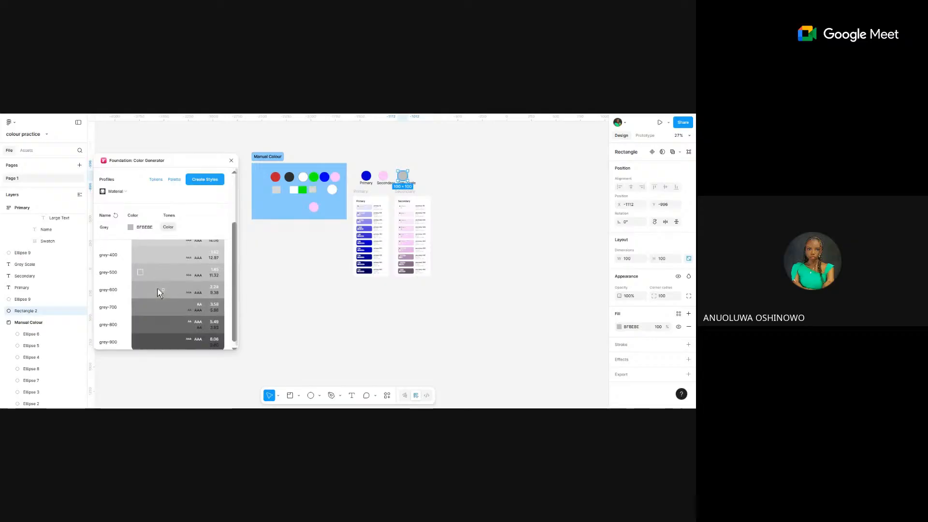
click(212, 183)
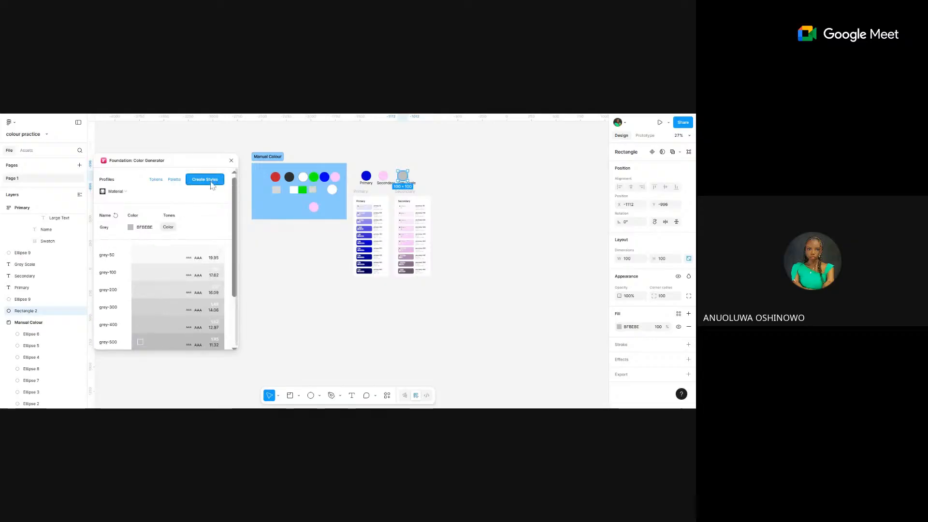
click(175, 180)
- Move the Grey palette frame next to the Secondary palette frame
scroll(303, 215, down, 5)
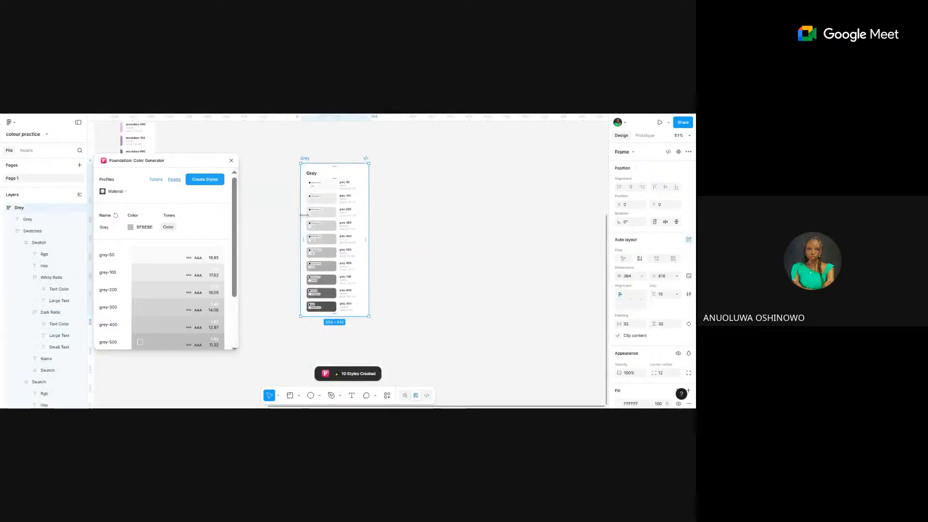
scroll(303, 215, down, 5)
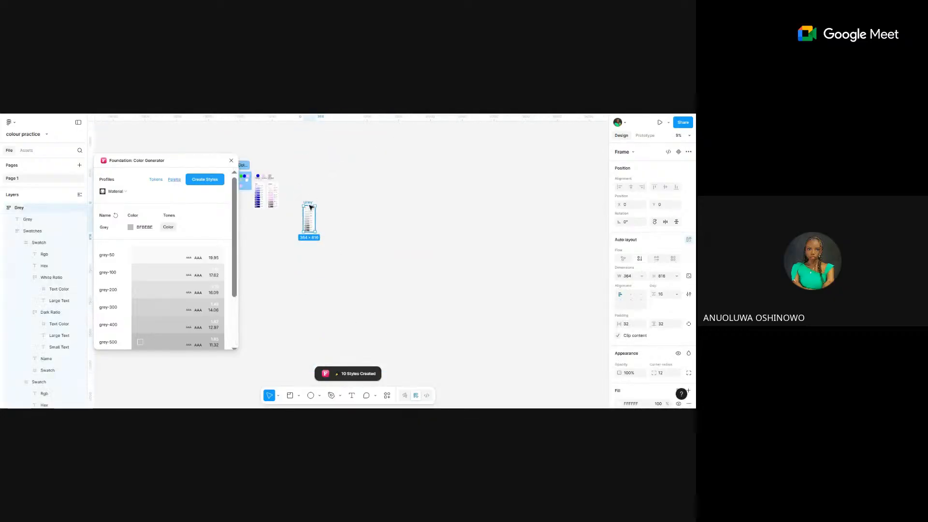
drag(310, 207, 291, 181)
scroll(291, 180, up, 3)
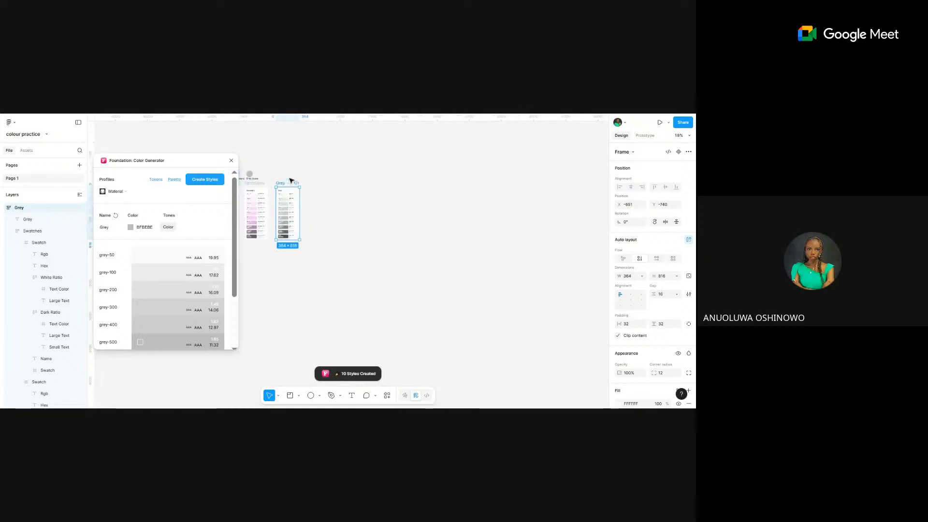
- Review the Primary, Secondary and Grey color styles listed under Foundation
click(394, 275)
scroll(393, 273, down, 4)
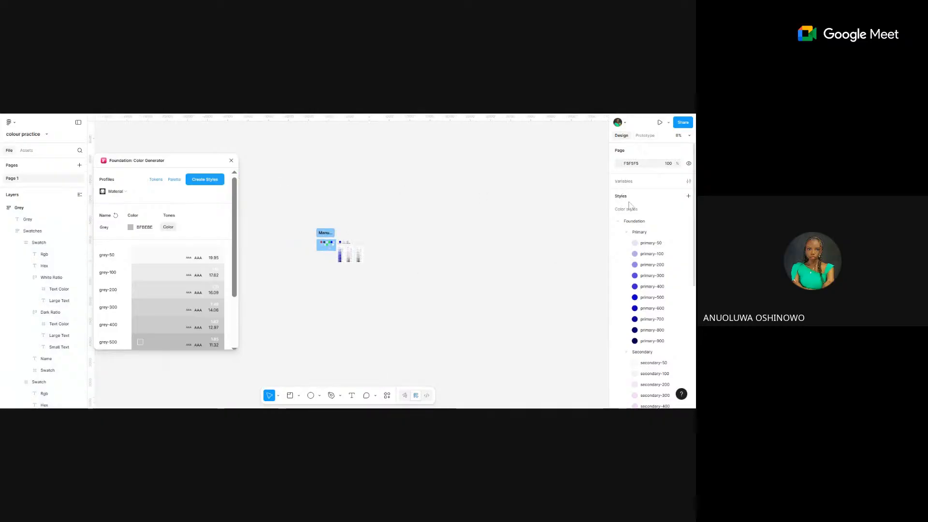
scroll(652, 234, down, 3)
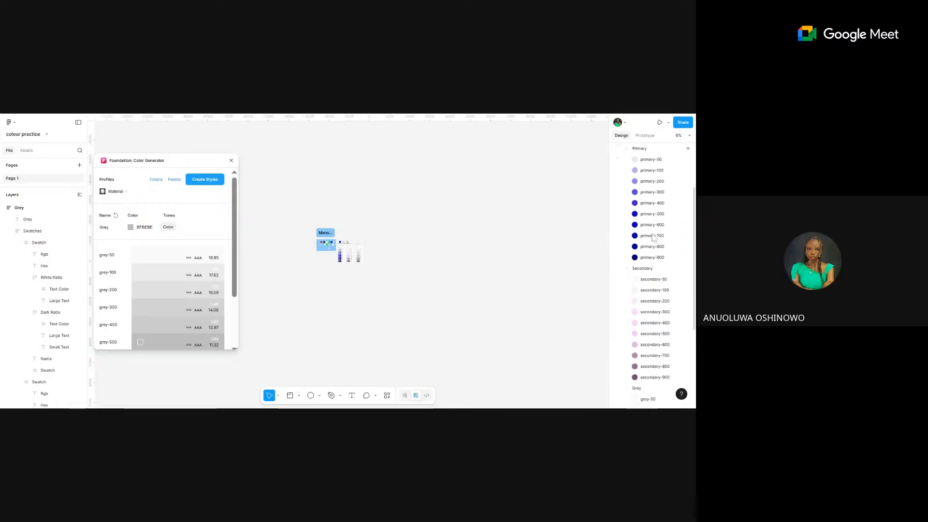
- Duplicate the blue Primary circle and place the copy beside the Grey palette frame
scroll(654, 237, down, 5)
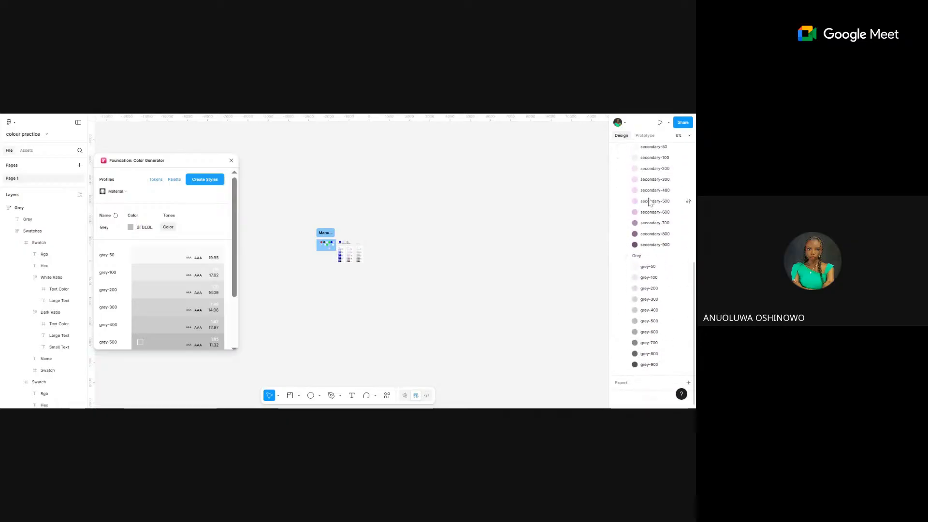
scroll(649, 202, up, 8)
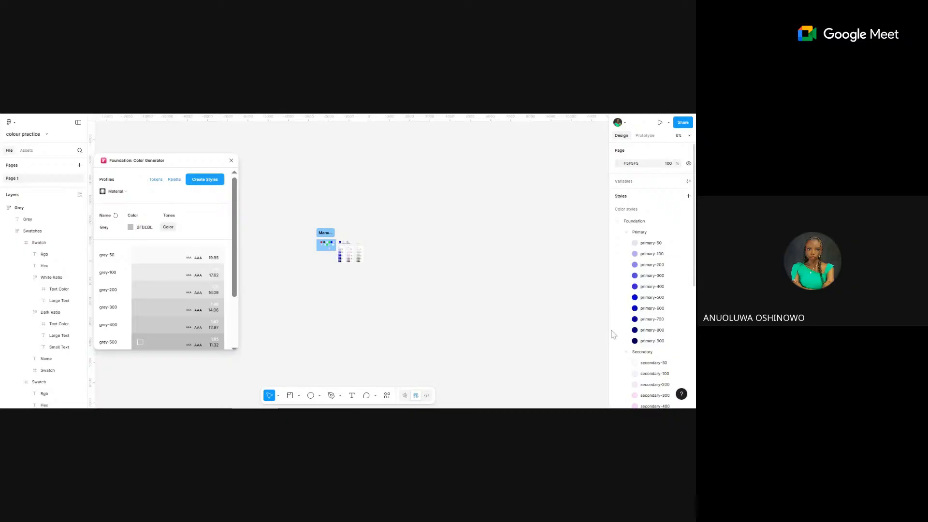
scroll(317, 248, up, 10)
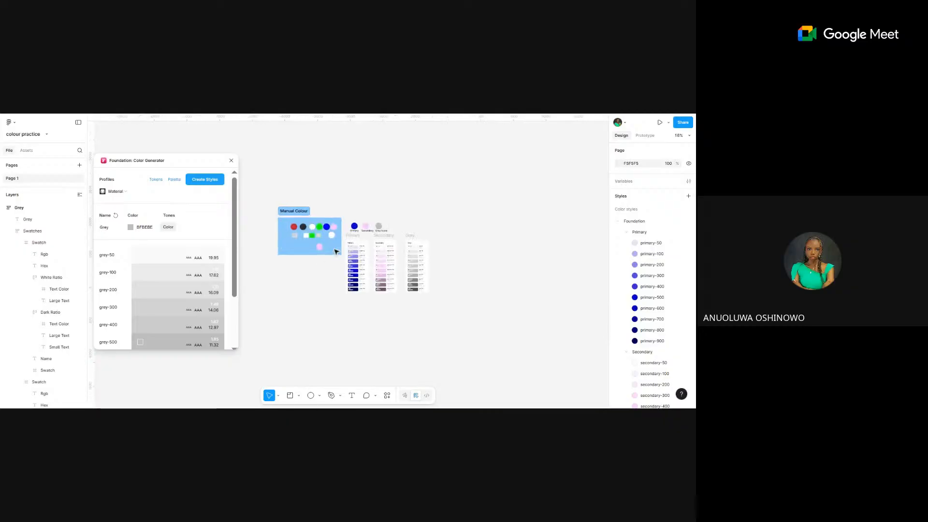
click(386, 191)
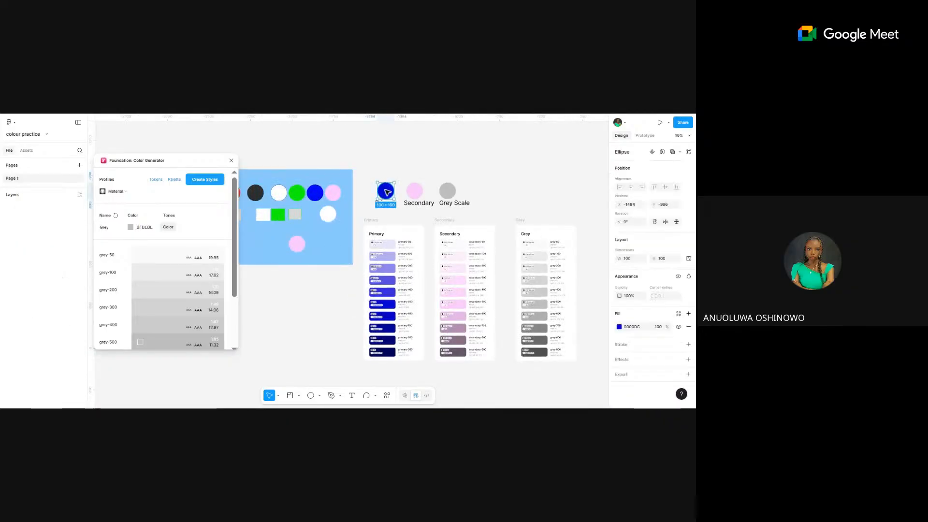
key(ctrl+d)
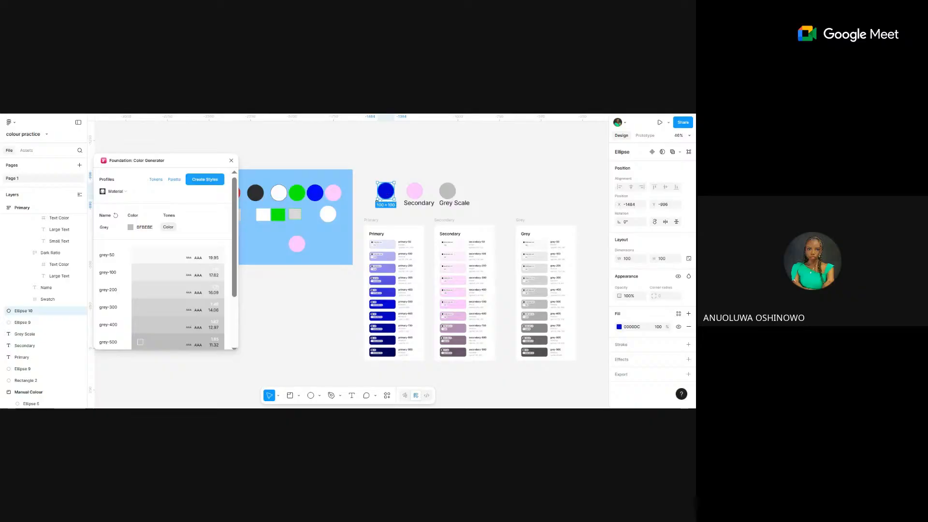
drag(387, 193, 527, 174)
scroll(528, 175, right, 3)
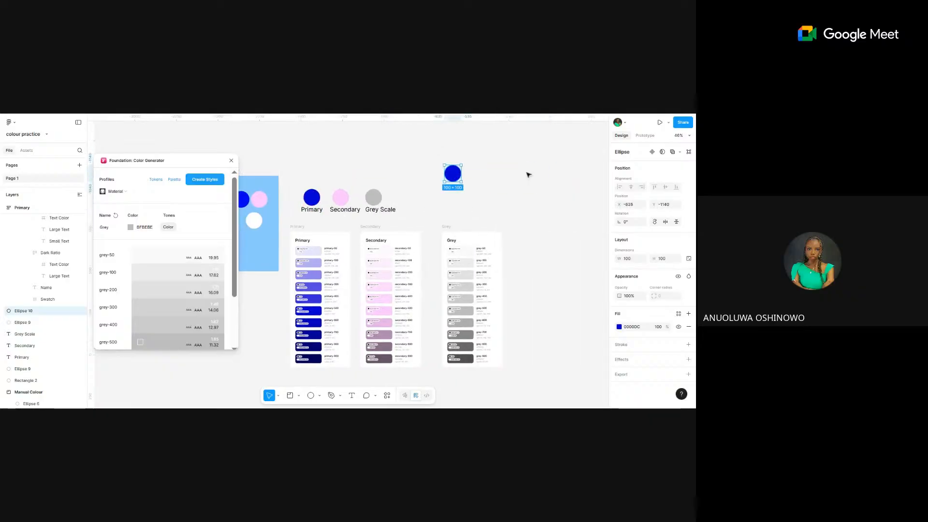
drag(456, 178, 530, 259)
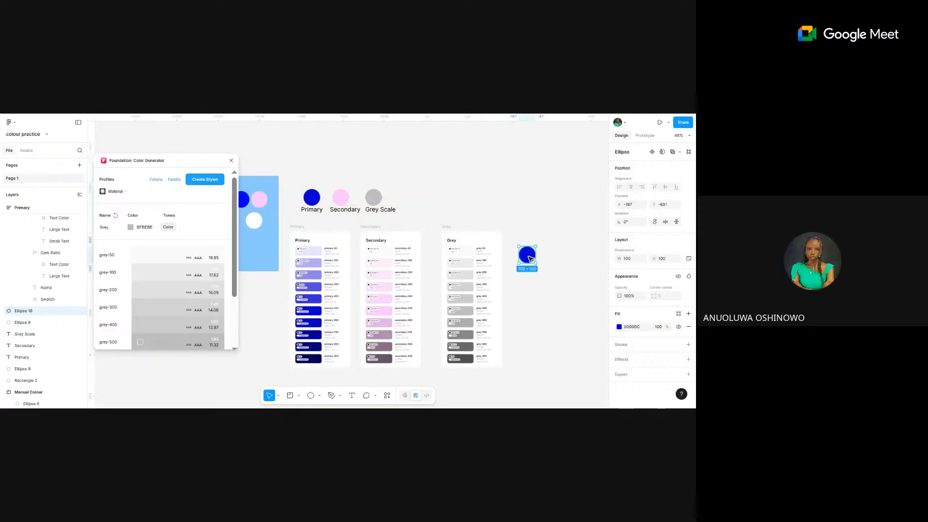
- Duplicate the blue circle beside the Grey frame and set the copy level with it, a small gap away
key(ctrl+d)
click(540, 262)
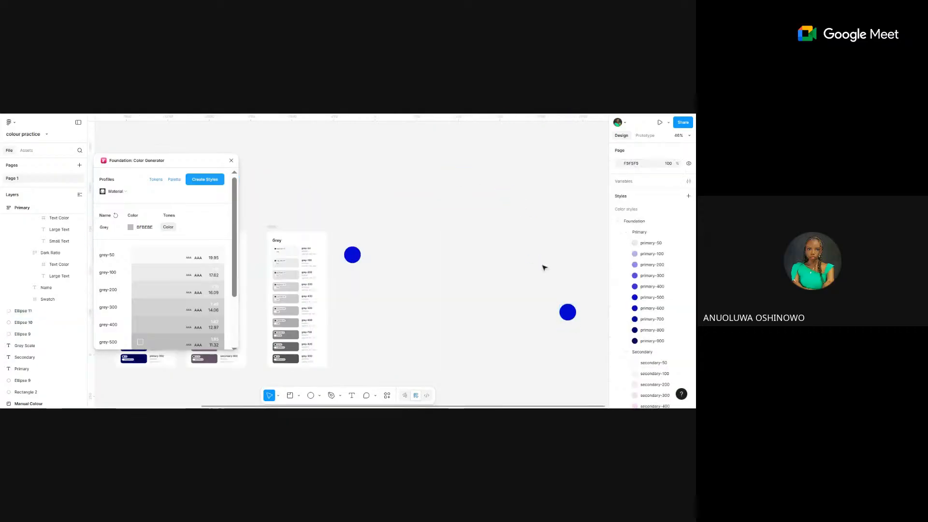
drag(570, 317, 381, 260)
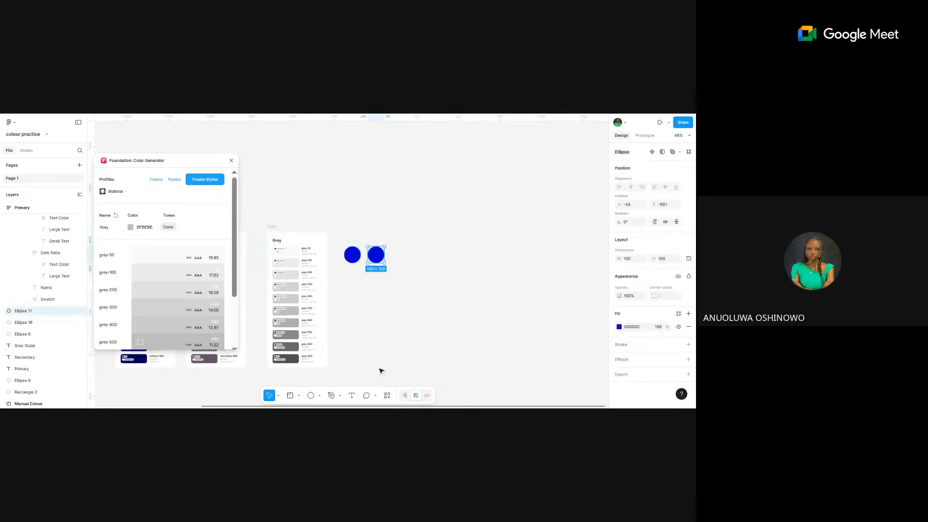
- Add the text label "Base" below the first of the two blue circles and set its font size to 20
click(352, 395)
click(344, 276)
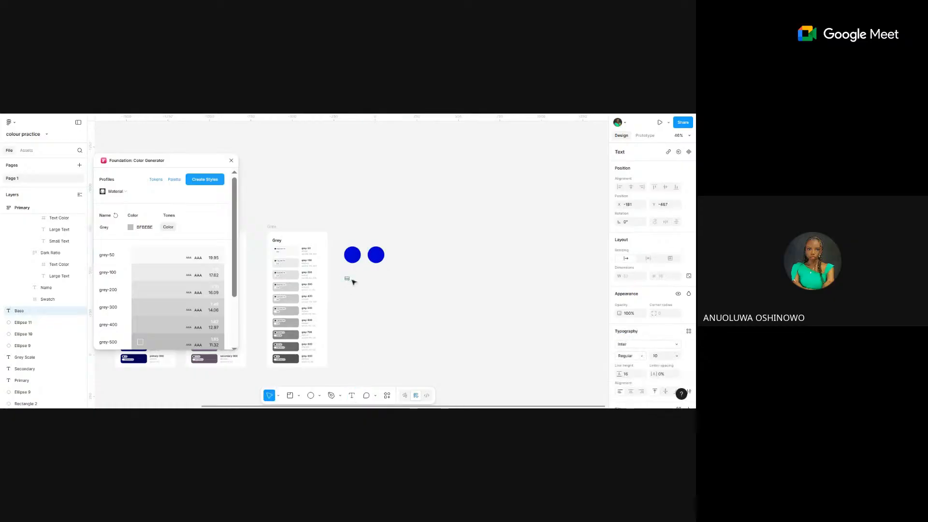
click(361, 292)
scroll(352, 279, up, 5)
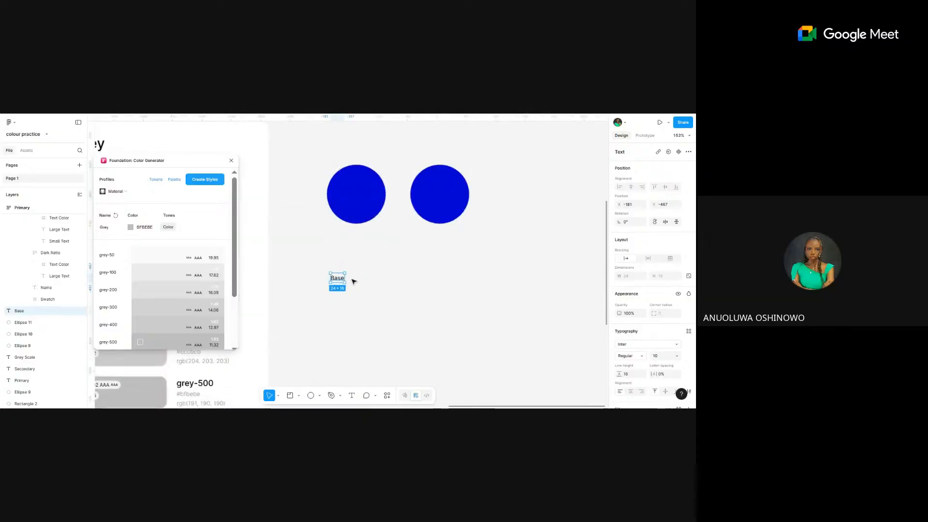
drag(326, 269, 295, 252)
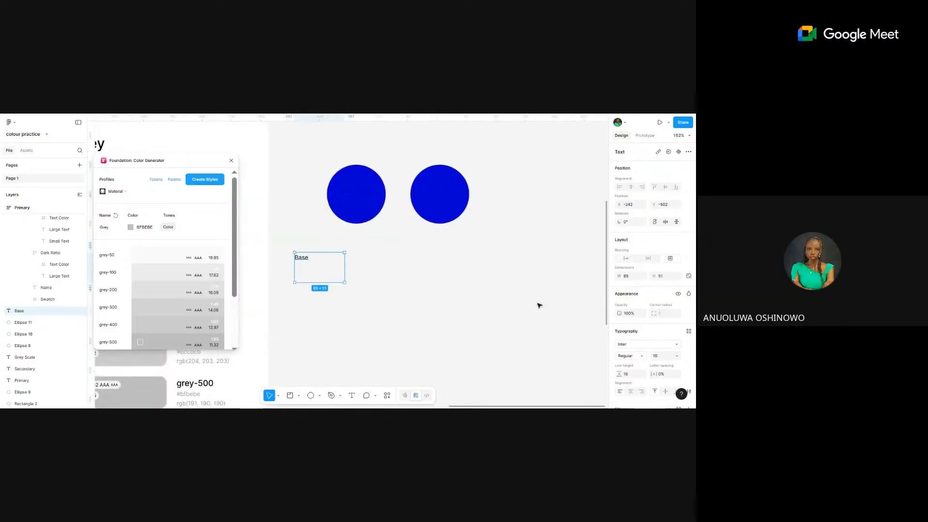
key(ctrl+z)
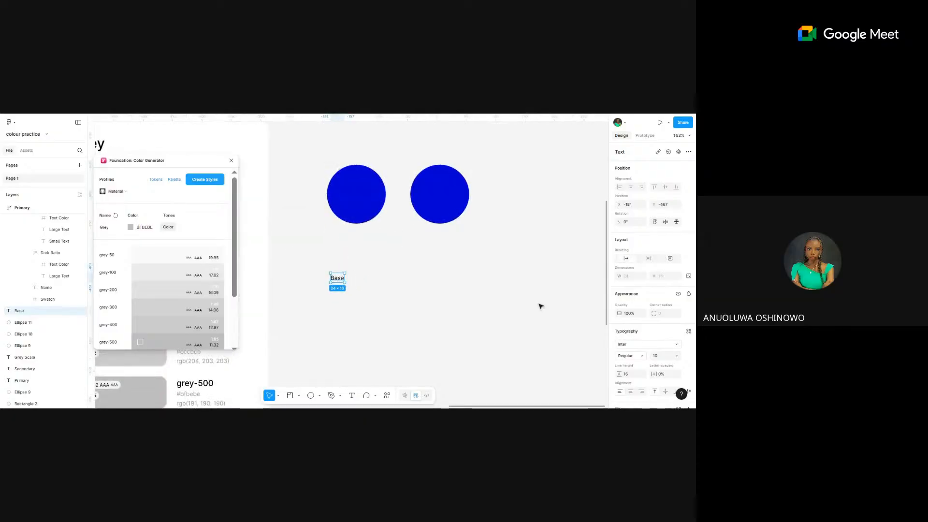
click(668, 357)
text(20)
key(Return)
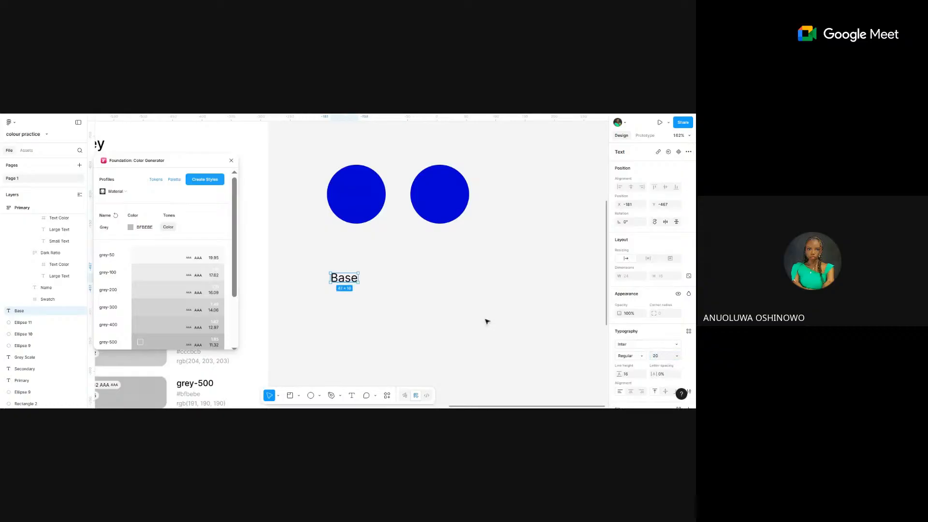
- Position the Base label directly under the first blue circle and place a copy of it under the second circle
drag(354, 279, 454, 243)
scroll(154, 285, down, 2)
scroll(154, 285, down, 2)
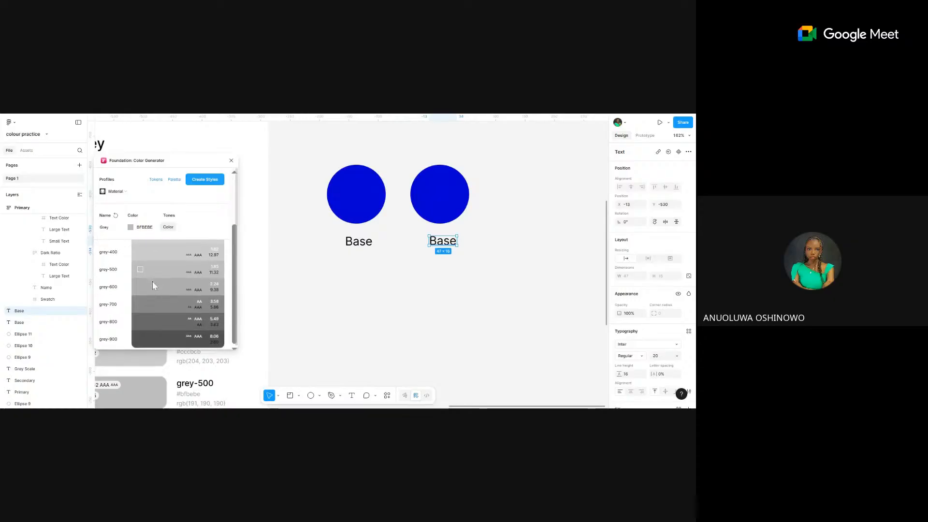
- Change the second circle's label to "Primary 600" and shift it to sit centered beneath the circle
double_click(446, 242)
text(Pri)
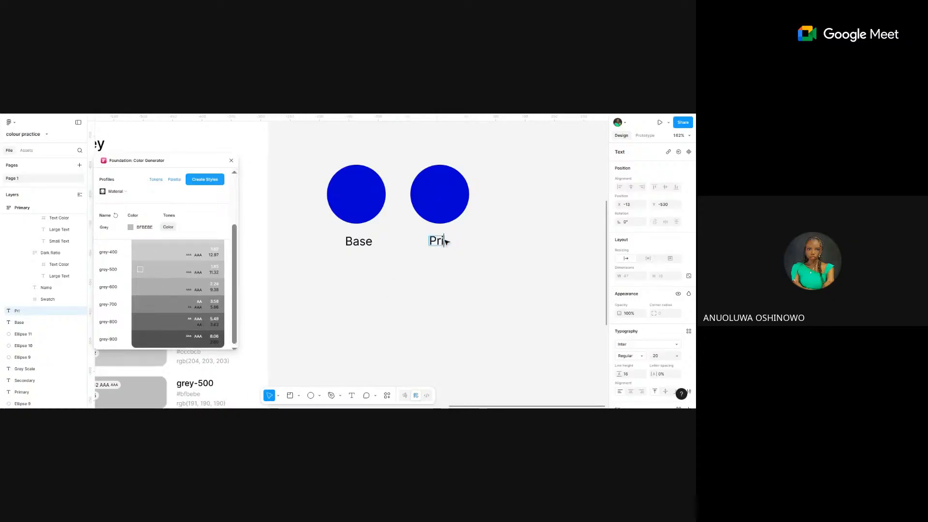
text(mry)
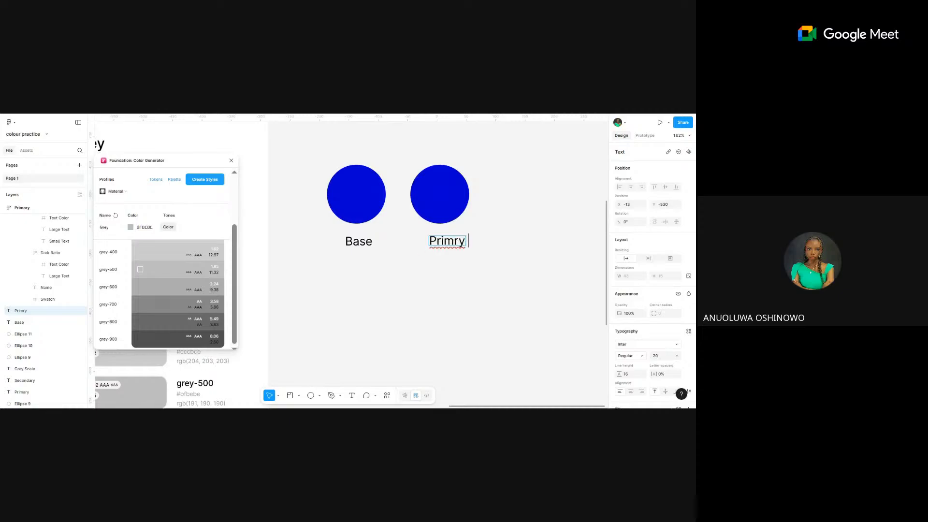
key(BackSpace)
key(BackSpace)
text(a)
key(BackSpace)
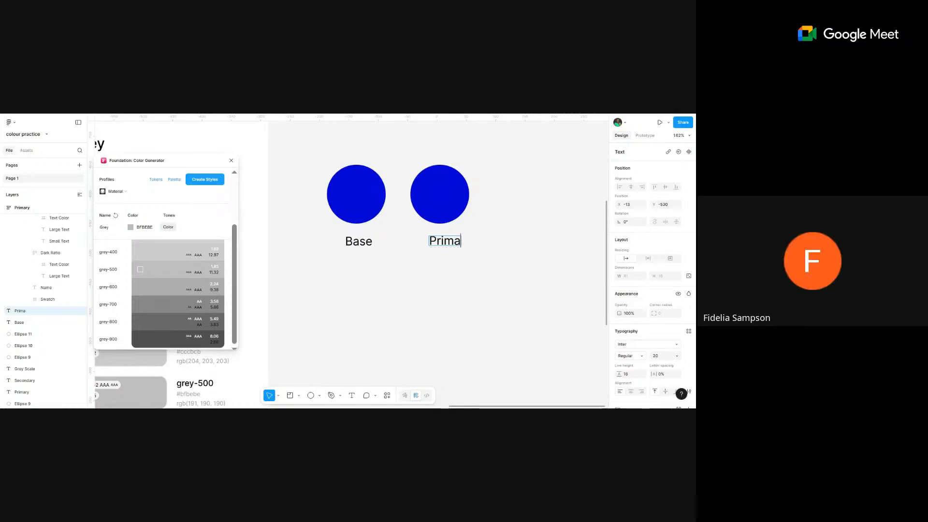
text(rt)
key(BackSpace)
text(y )
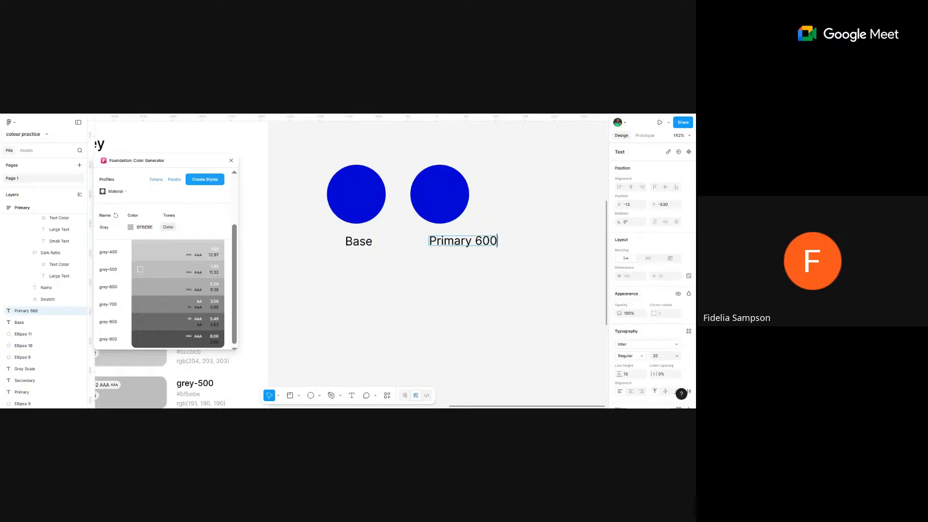
text(600)
key(Escape)
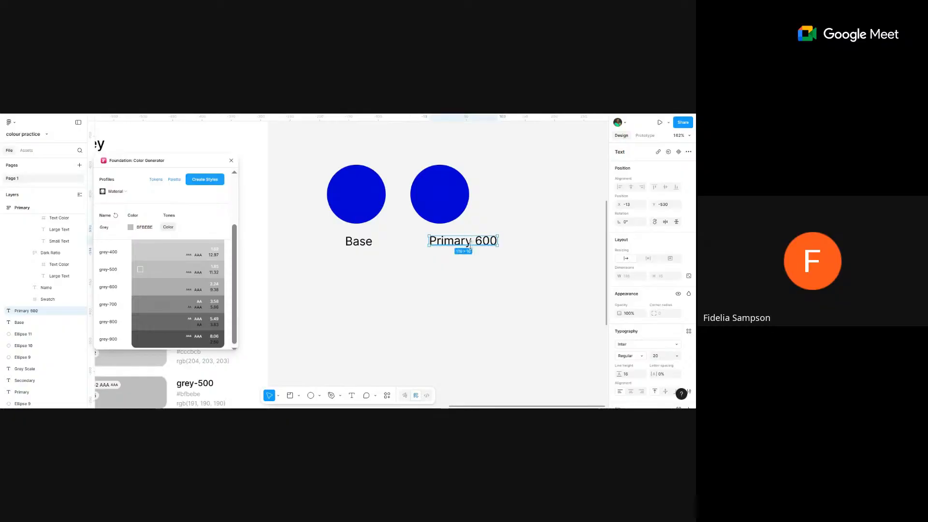
drag(469, 244, 463, 241)
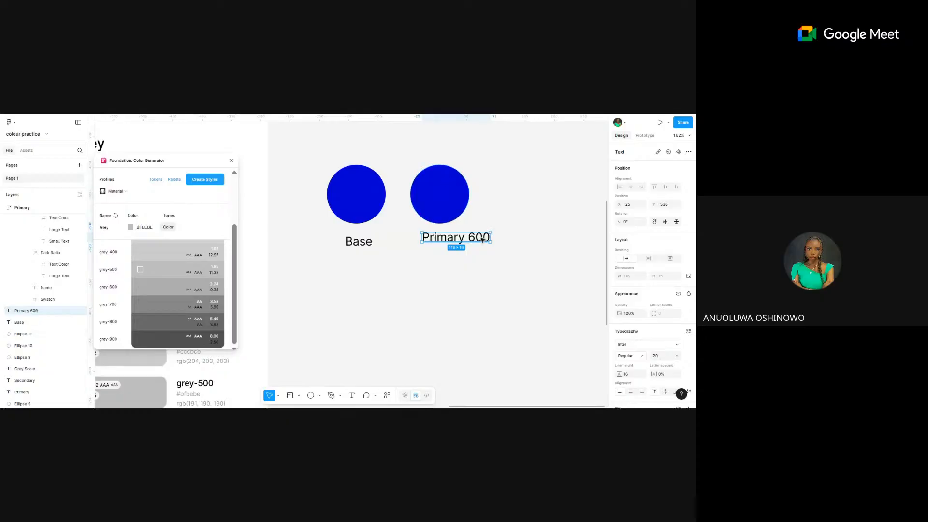
drag(482, 239, 476, 243)
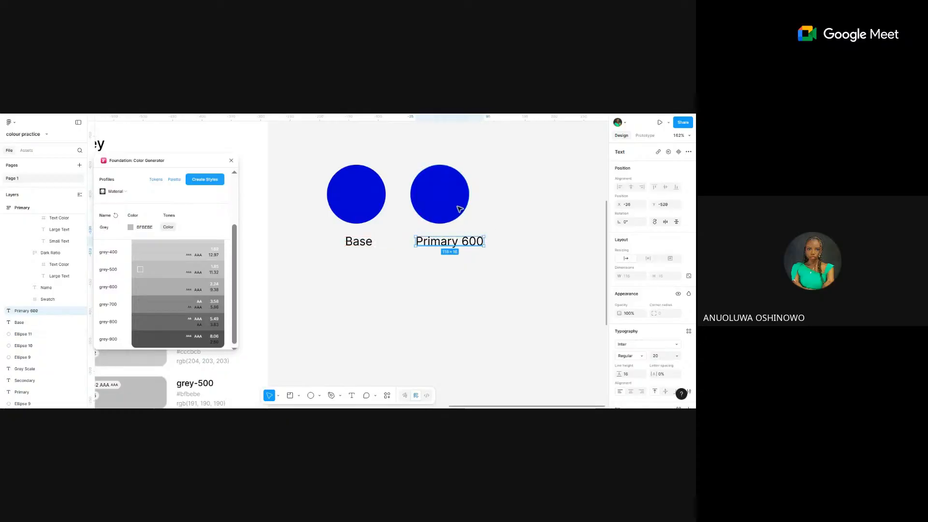
- Switch the Primary 600 circle's fill color to RGB and set its blue value to 200
click(459, 209)
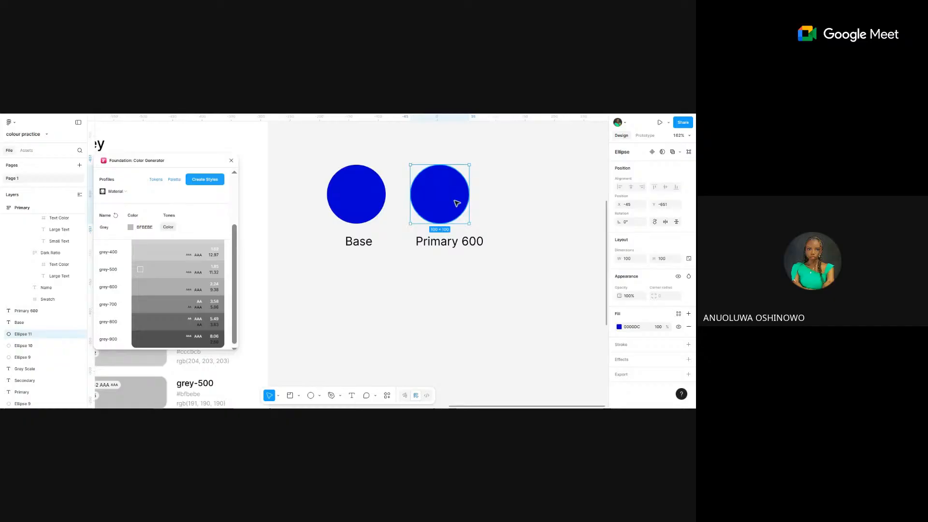
click(619, 327)
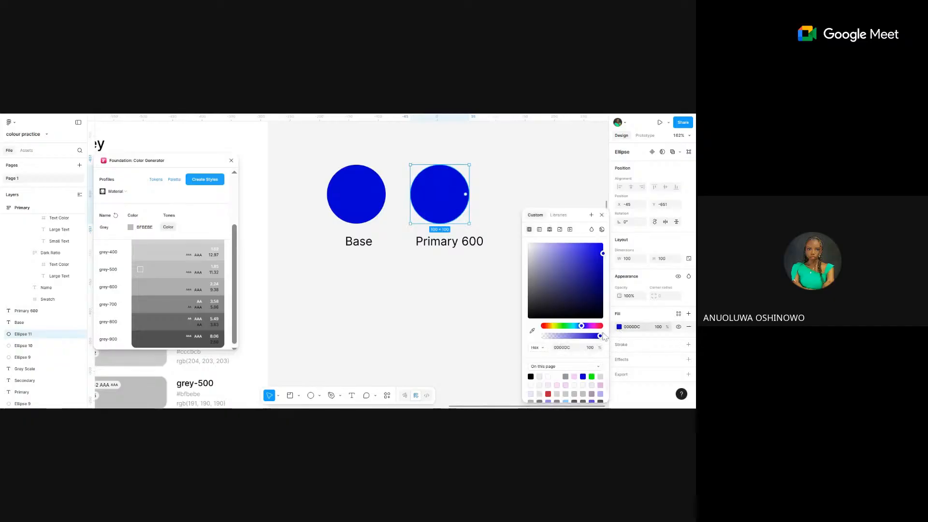
click(541, 348)
click(543, 360)
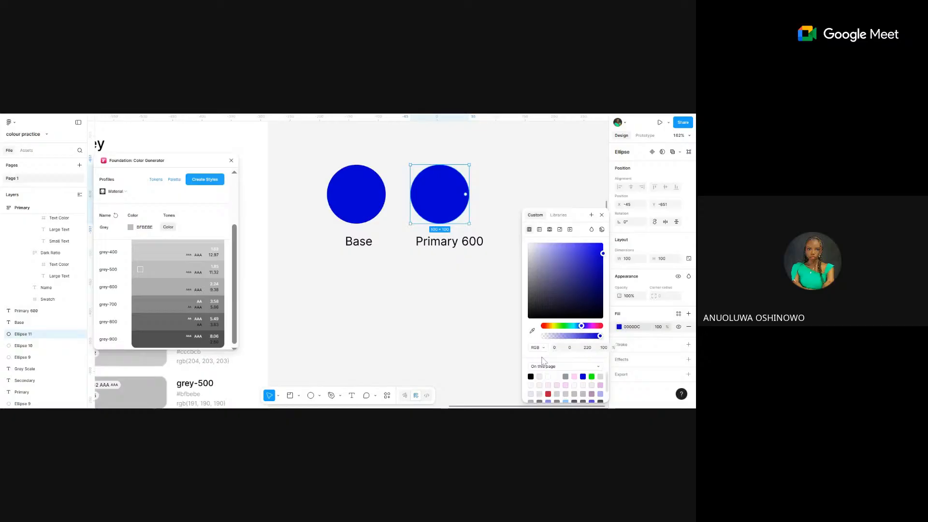
click(587, 348)
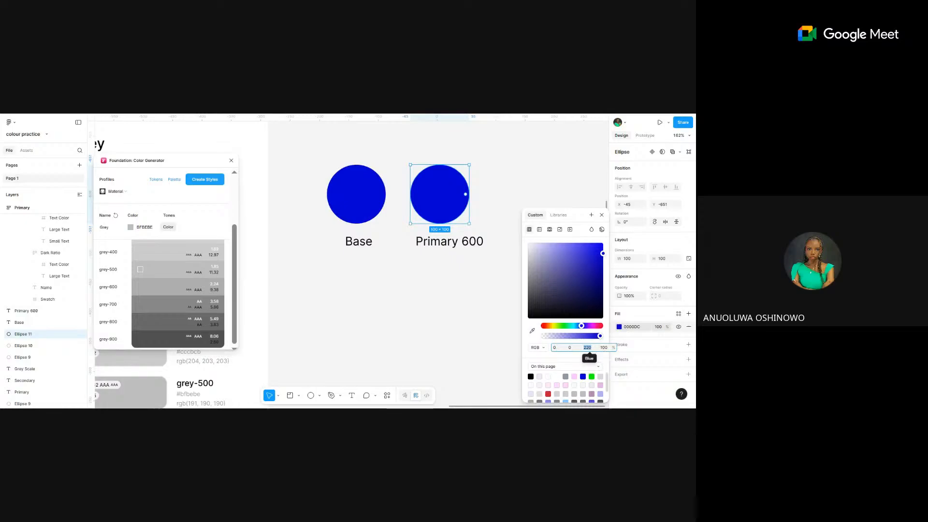
text(200)
key(Return)
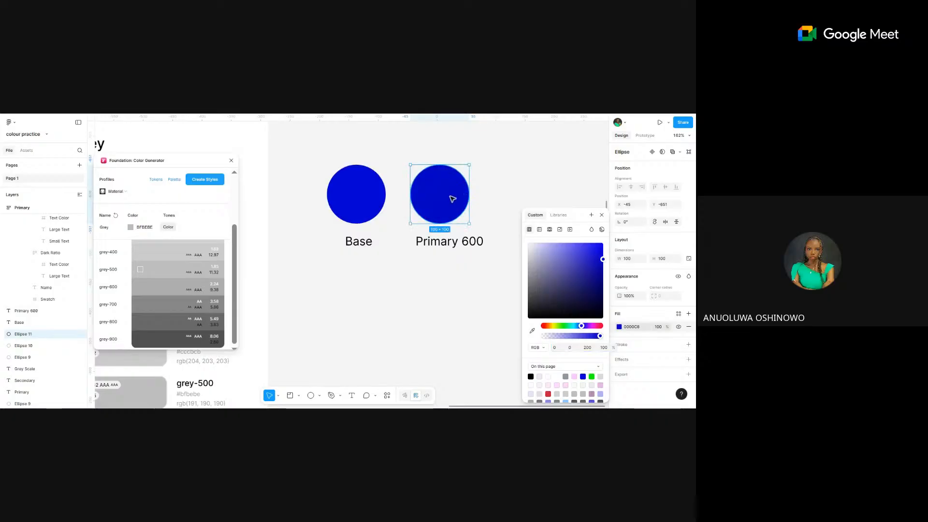
- Compare the Primary 600 circle's RGB fill with the primary-600 swatch in the Primary palette frame
scroll(453, 198, down, 3)
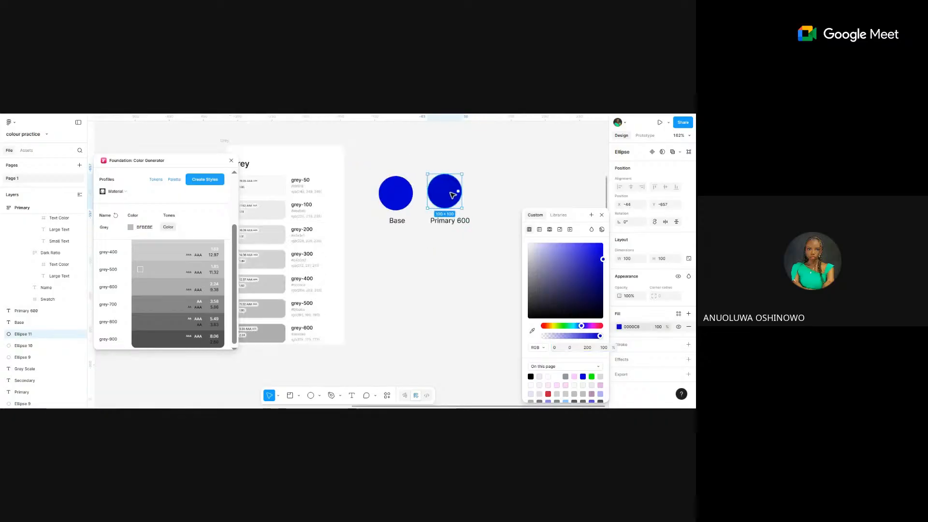
scroll(452, 194, down, 5)
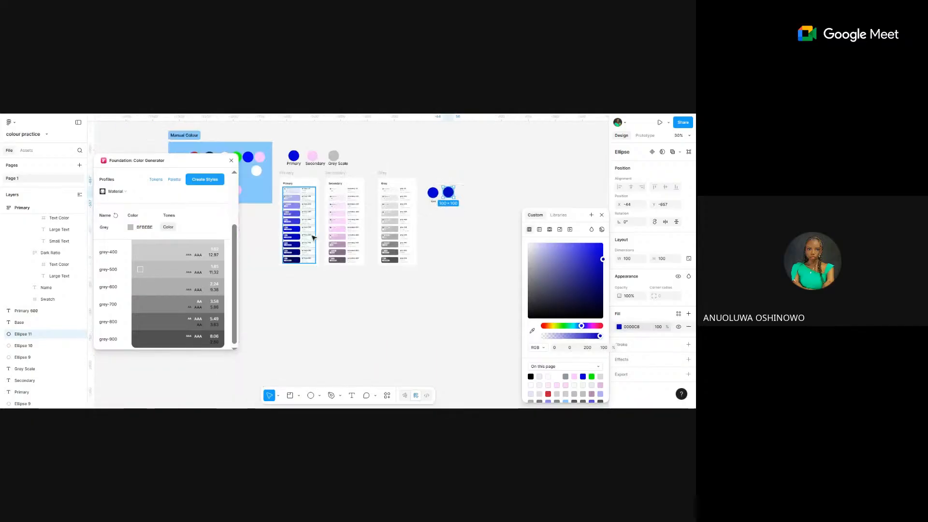
scroll(313, 237, up, 4)
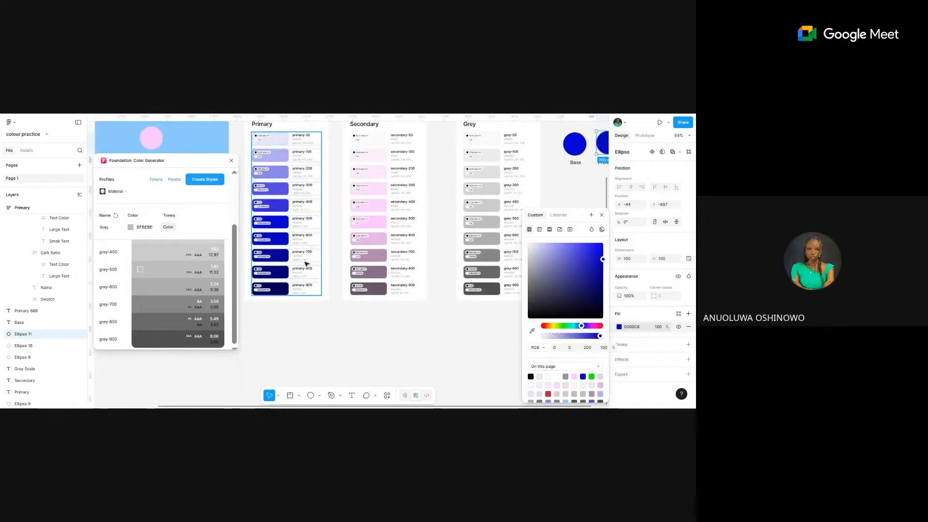
scroll(301, 246, up, 4)
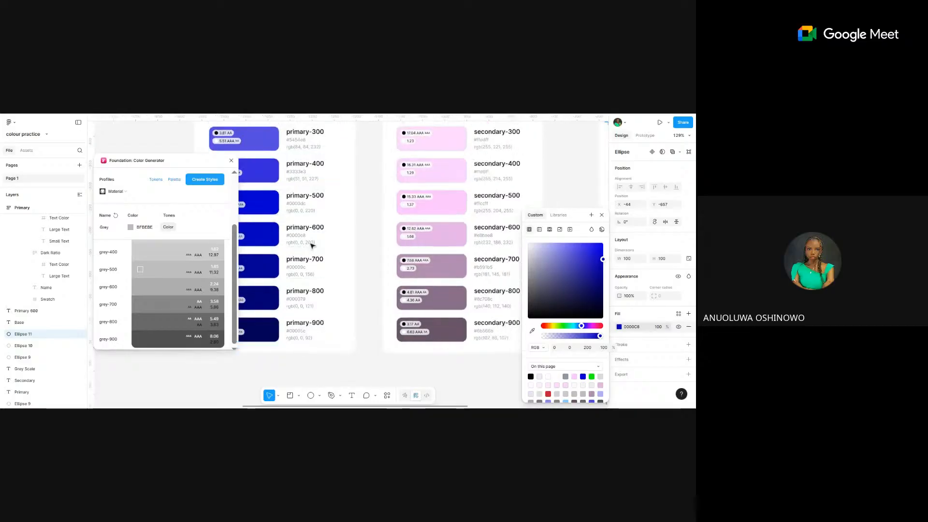
scroll(312, 245, up, 4)
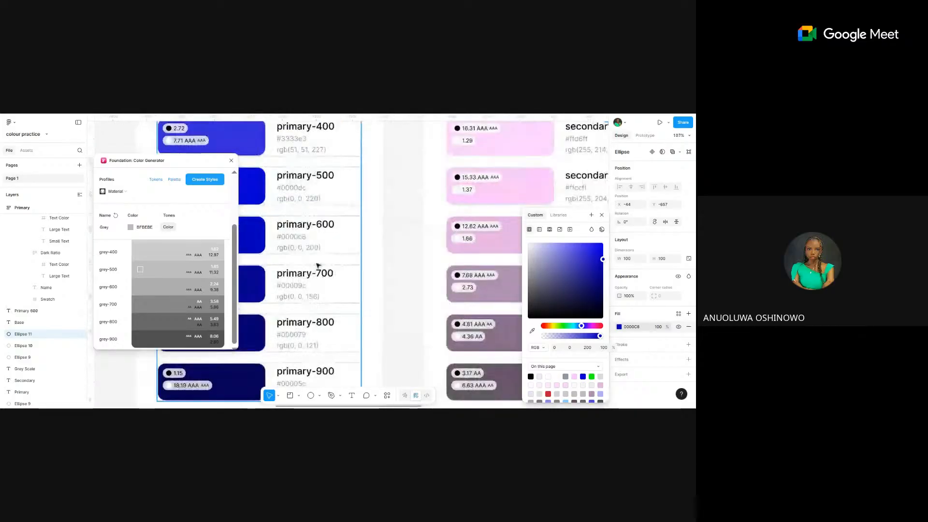
- Duplicate the Primary 600 circle and its label, placing the copies beside the originals as a third shade
scroll(318, 251, down, 10)
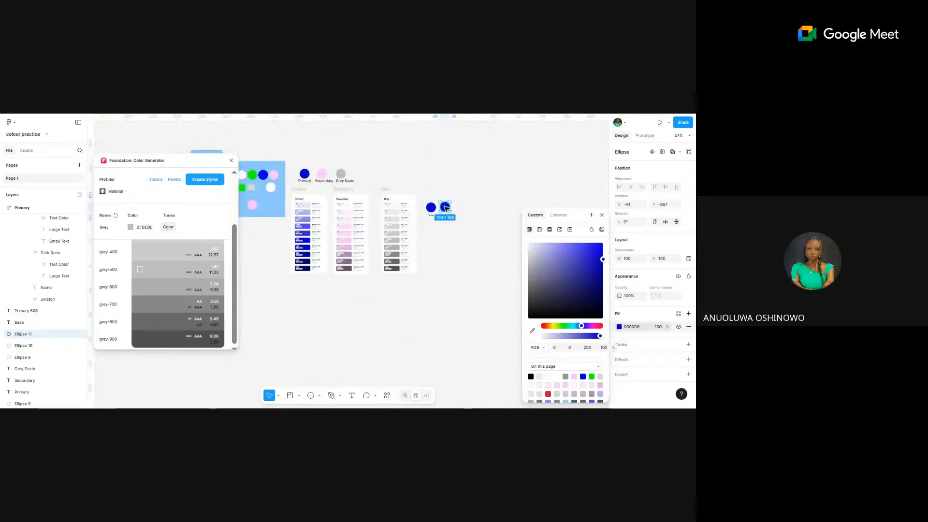
click(445, 208)
drag(445, 207, 462, 208)
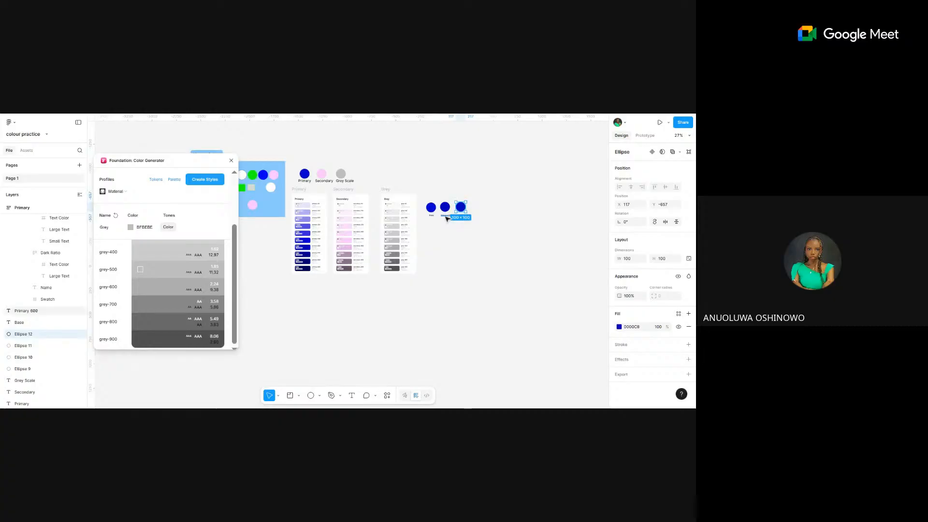
click(446, 216)
key(ctrl+d)
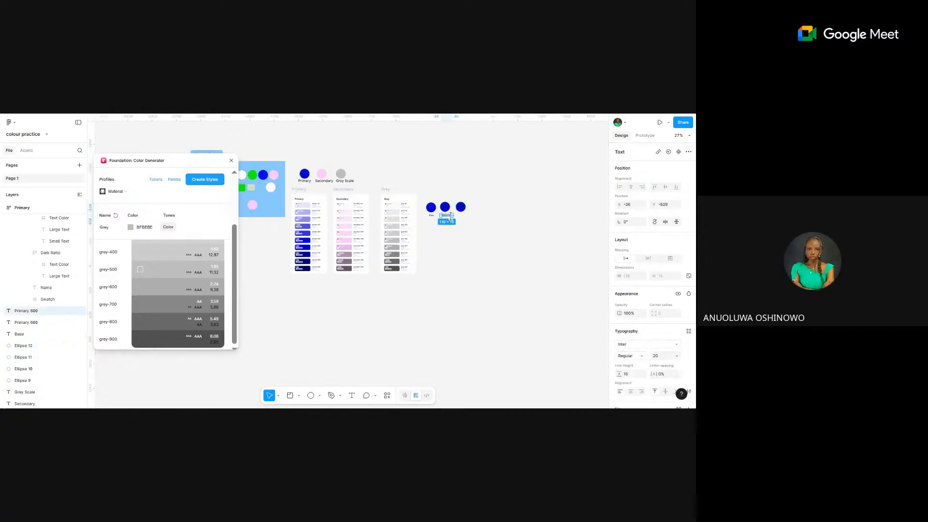
scroll(450, 216, up, 5)
drag(451, 217, 500, 217)
- Change the copied label under the third blue circle to "Primary 700"
double_click(500, 217)
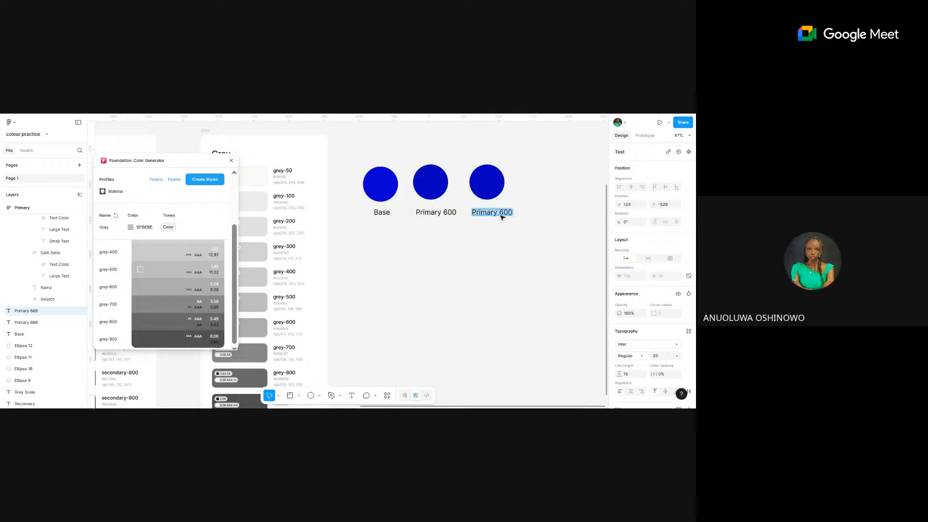
click(504, 213)
key(BackSpace)
text(8)
key(BackSpace)
key(Escape)
- Lower the Primary 700 circle's RGB blue value to 180 and further to 170, and close the color picker
click(486, 191)
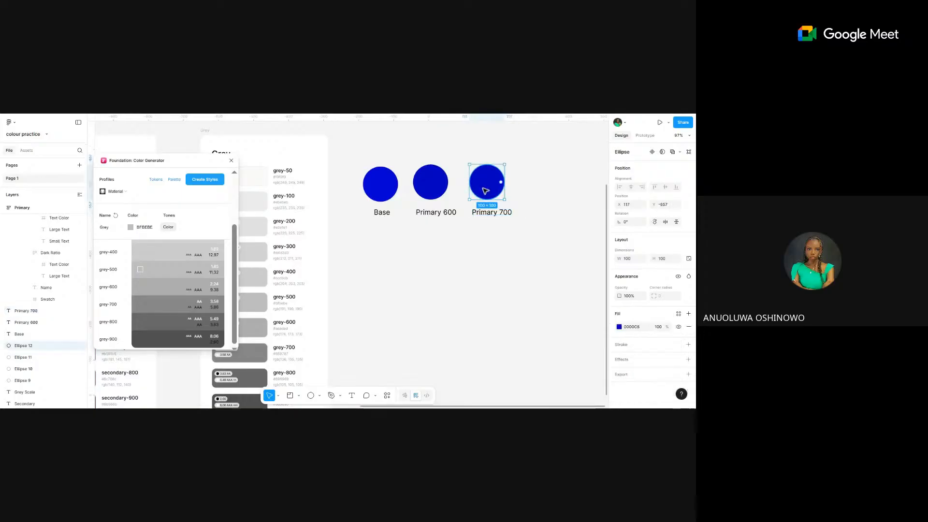
click(619, 327)
click(587, 347)
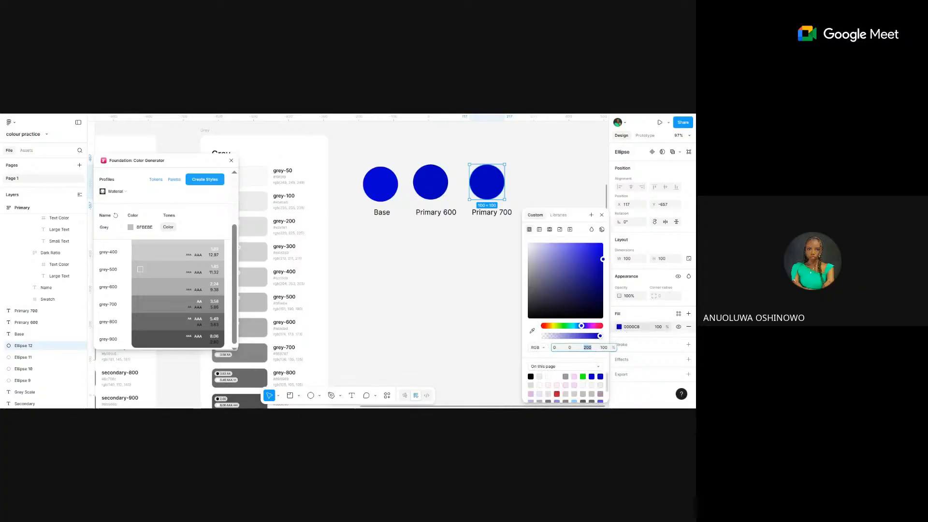
text(180)
key(Return)
click(591, 349)
text(1)
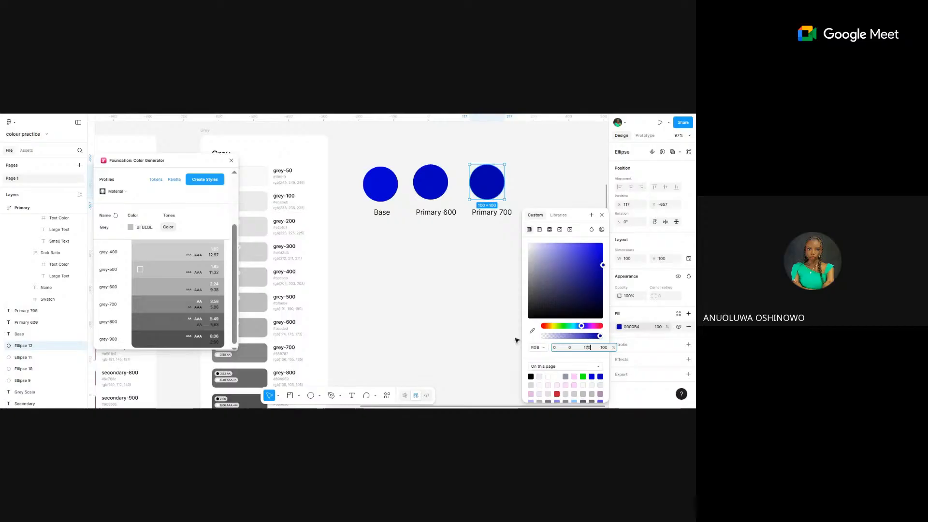
text(70)
key(Return)
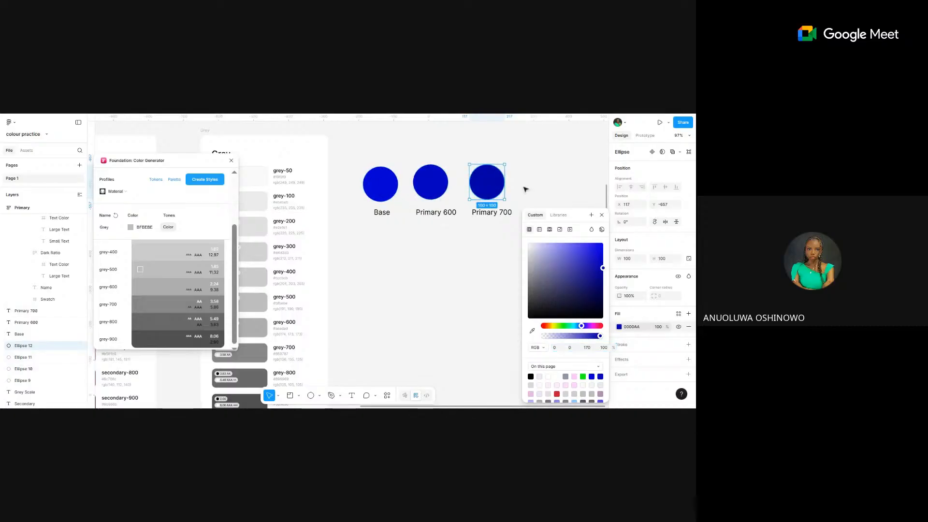
scroll(526, 190, down, 1)
key(Escape)
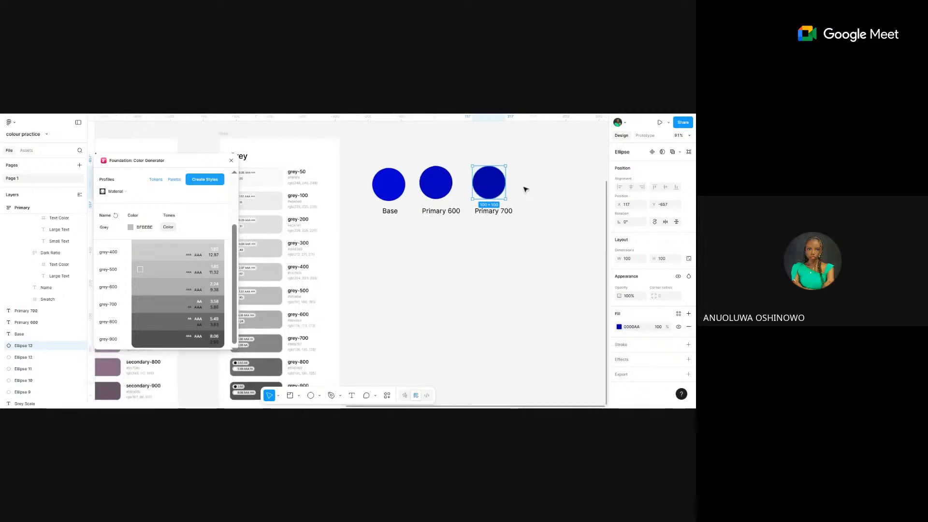
- Copy the Primary 700 circle and its label alongside and change the copied label to "Primary 800"
alt+drag(493, 184, 543, 184)
click(502, 214)
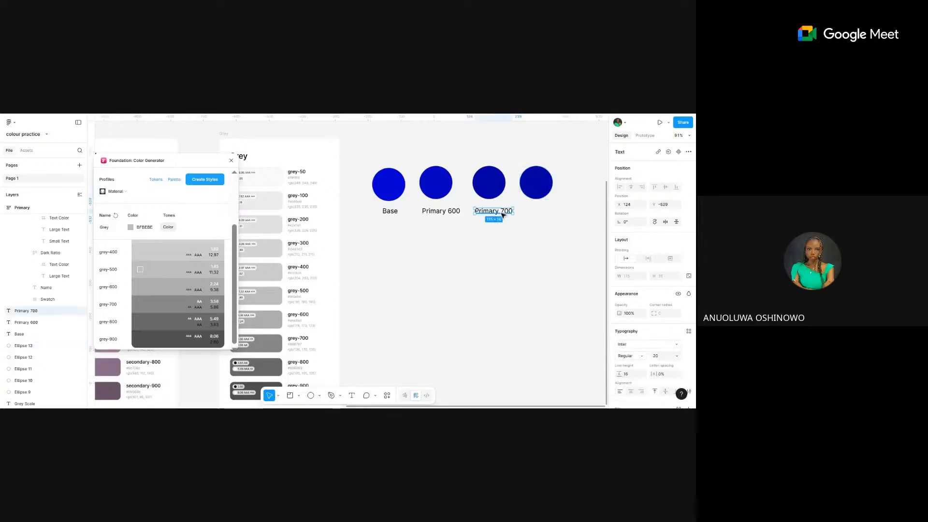
key(ctrl+d)
drag(505, 213, 549, 215)
double_click(554, 213)
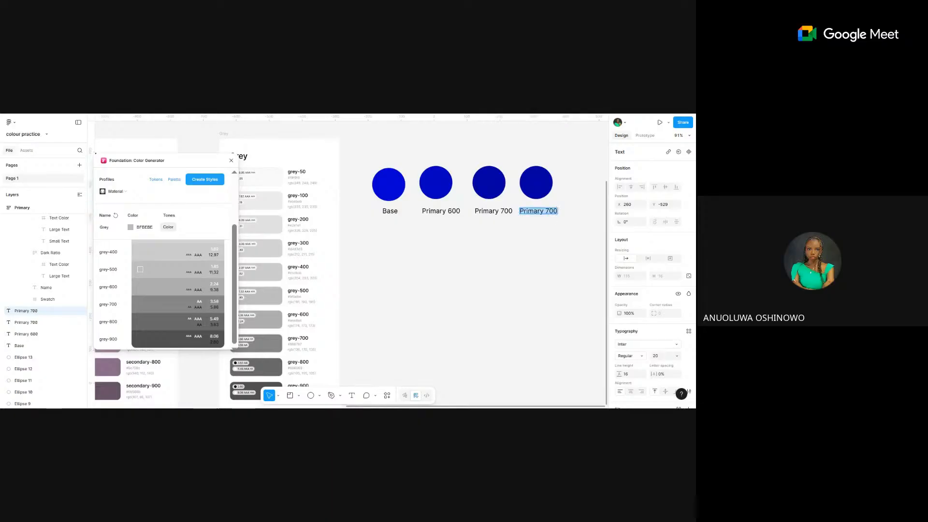
click(548, 211)
- Lower the Primary 800 circle's RGB blue value to 150 and further to 140
click(541, 189)
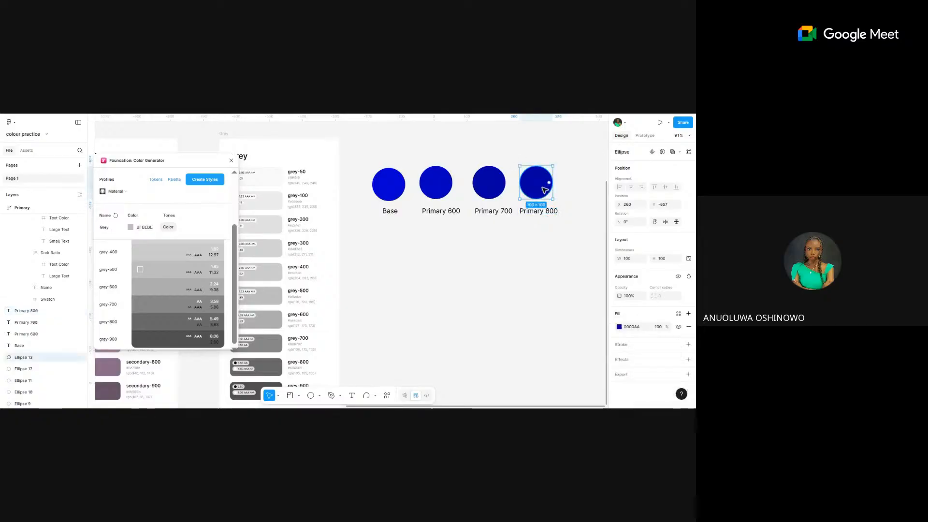
click(619, 327)
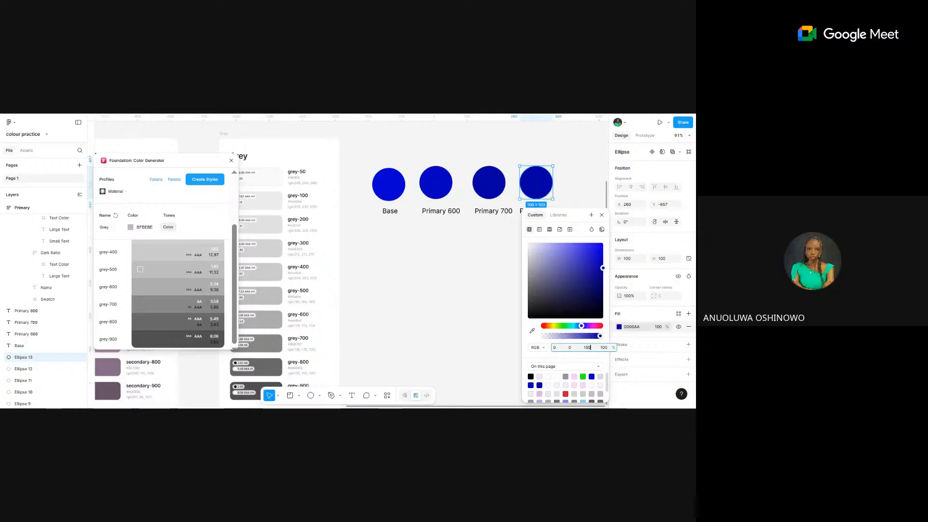
text(150)
key(Return)
scroll(544, 186, up, 3)
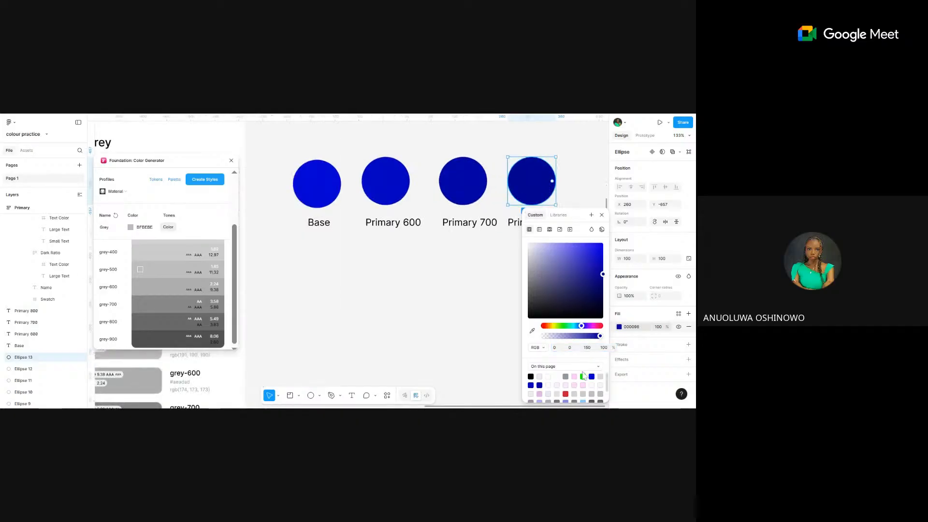
click(587, 348)
text(140)
key(Return)
- Compare the manually made blue shade circles with the swatches in the generated Primary palette frame
scroll(463, 215, down, 5)
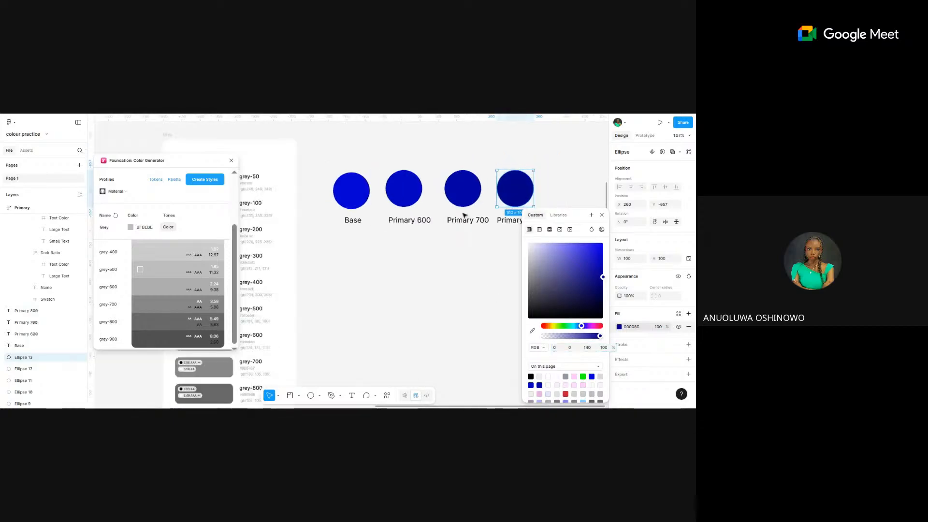
scroll(464, 216, down, 5)
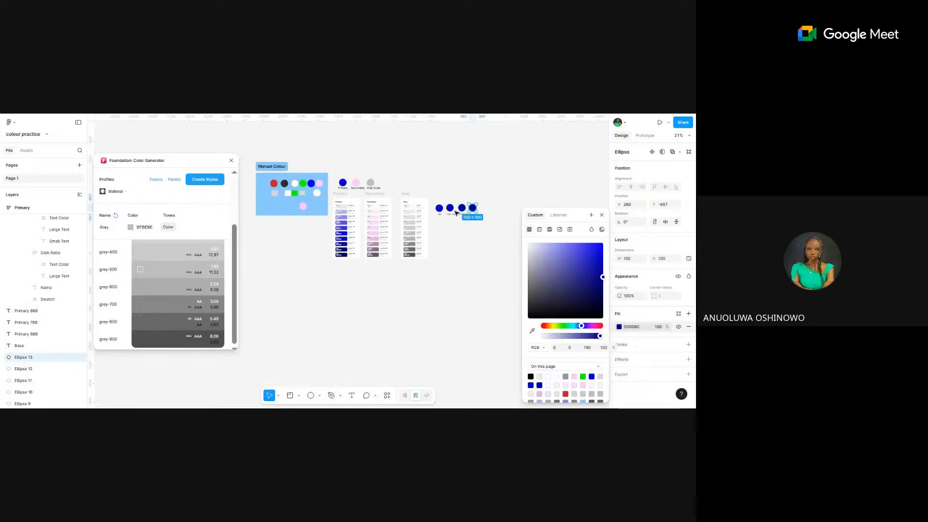
scroll(471, 207, up, 4)
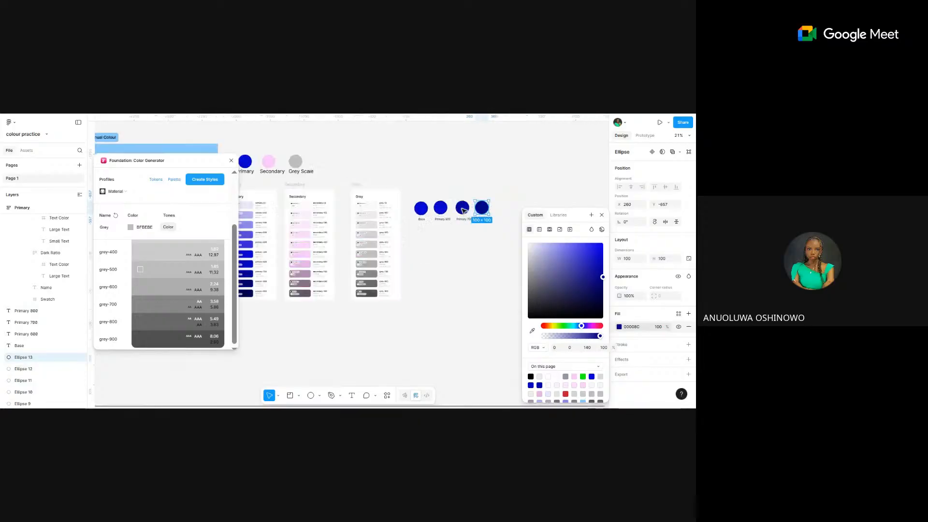
click(415, 209)
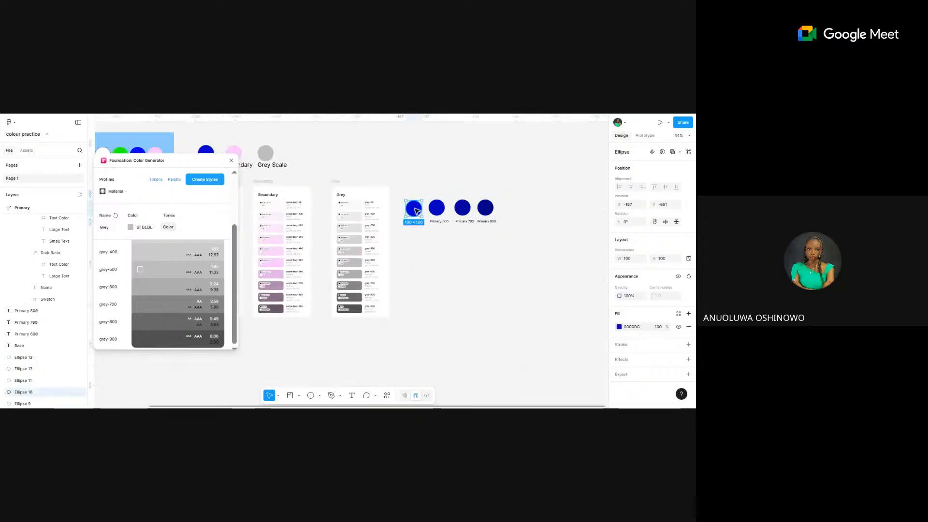
scroll(415, 210, down, 3)
scroll(286, 233, up, 5)
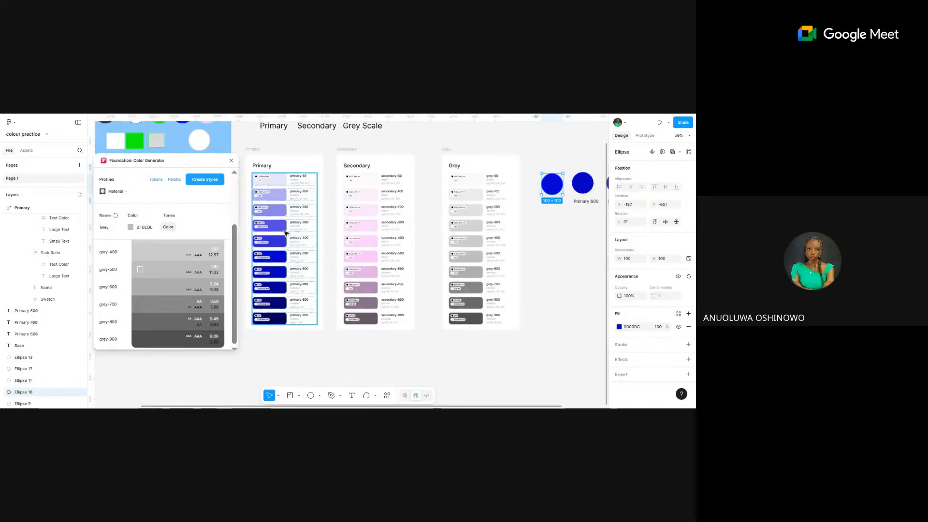
scroll(286, 233, up, 4)
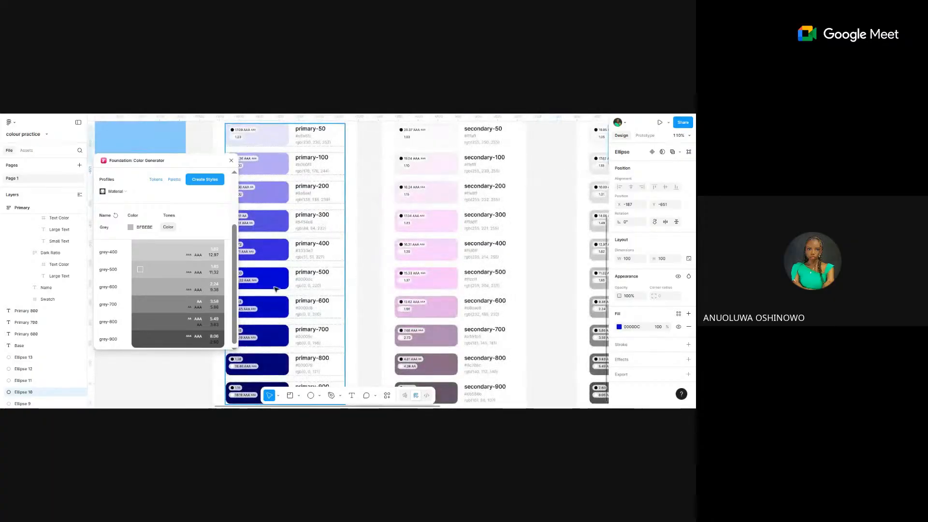
scroll(396, 259, down, 10)
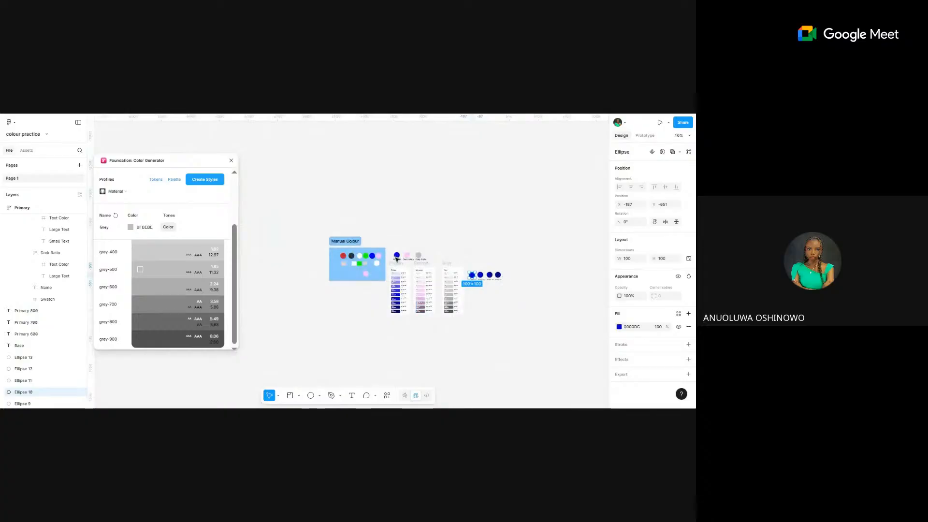
scroll(460, 262, up, 5)
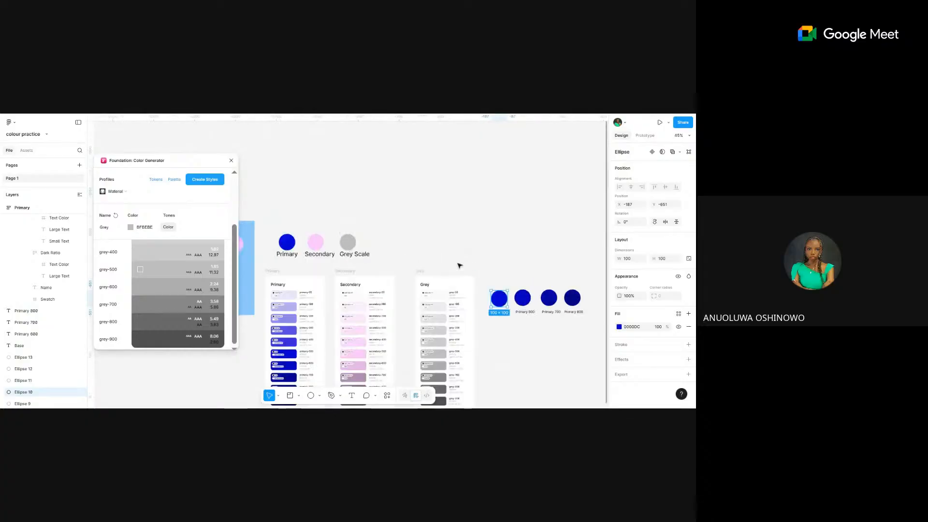
scroll(307, 307, up, 3)
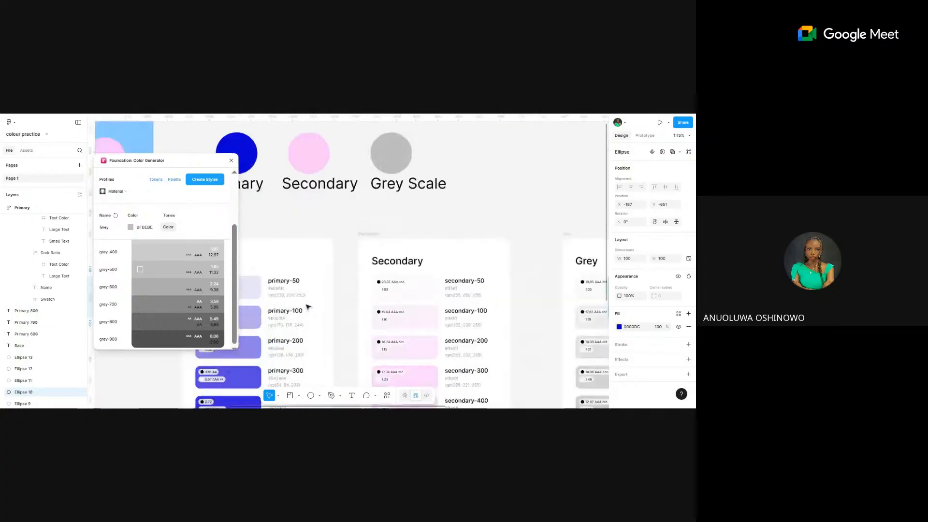
scroll(307, 307, down, 6)
- Link the primary-50 swatch's fill to the lightest Foundation/Primary color style
click(296, 303)
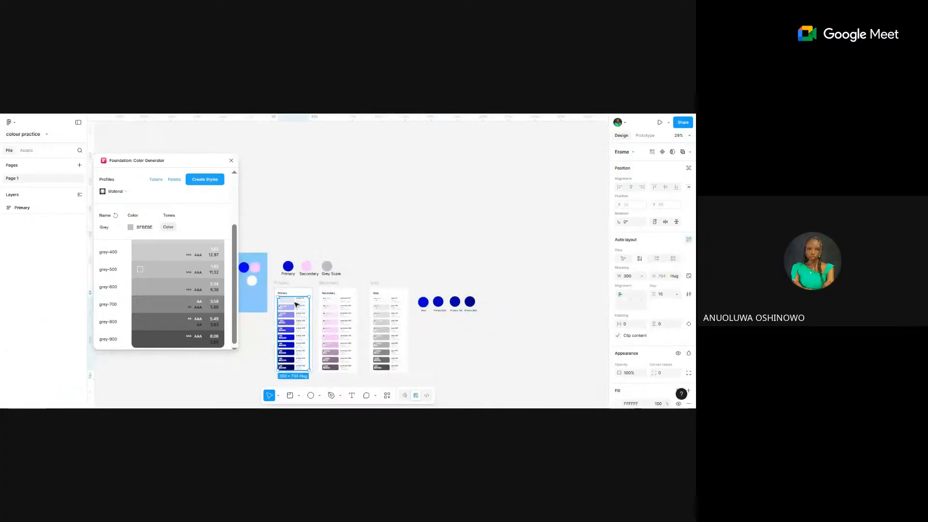
scroll(295, 303, up, 1)
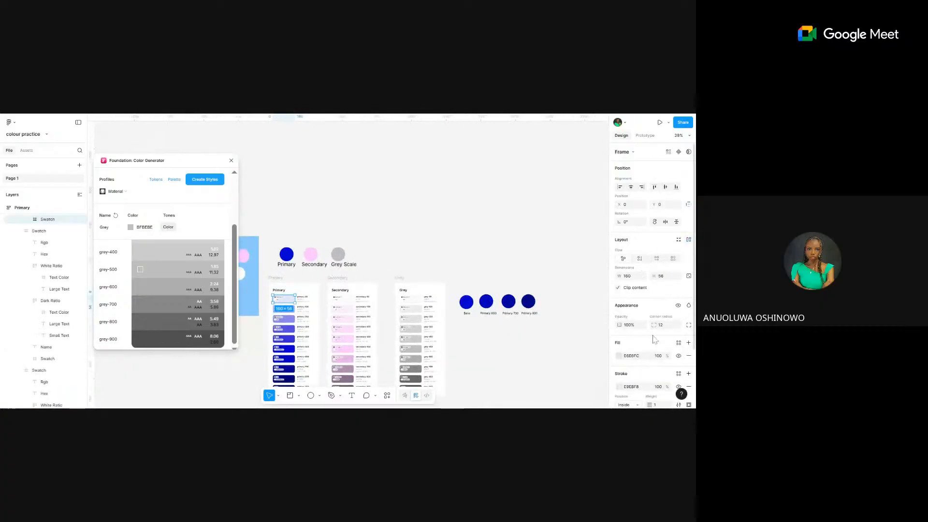
scroll(653, 340, down, 3)
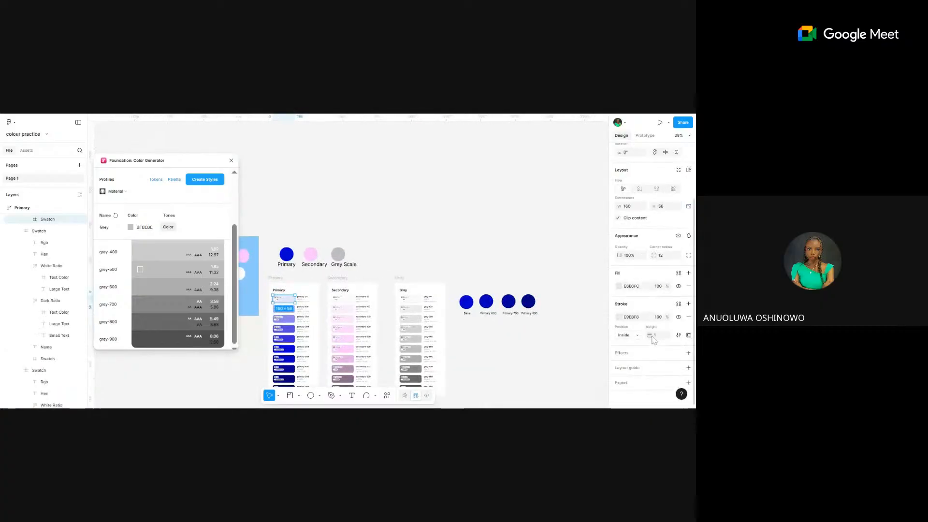
click(619, 287)
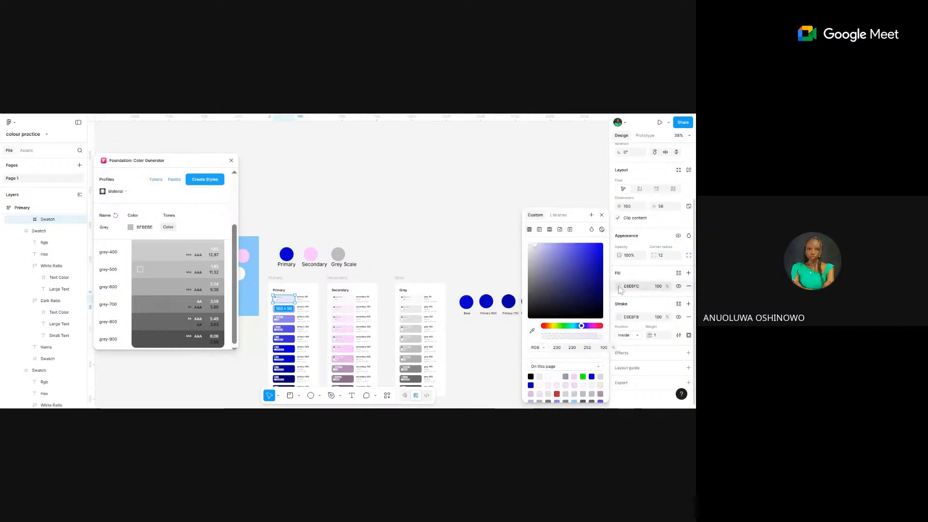
click(680, 274)
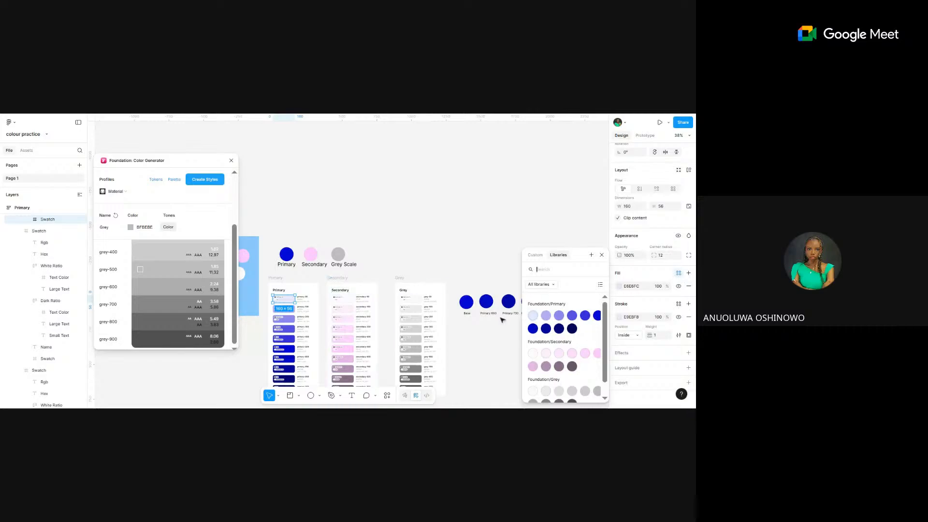
click(533, 316)
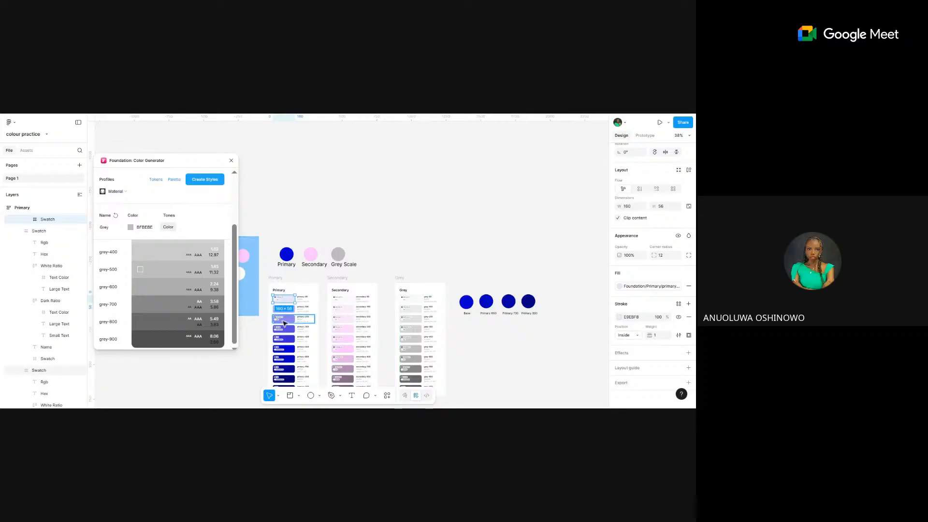
- Link the primary-100 swatch's fill to the matching second color style of the Foundation/Primary group
scroll(285, 320, up, 5)
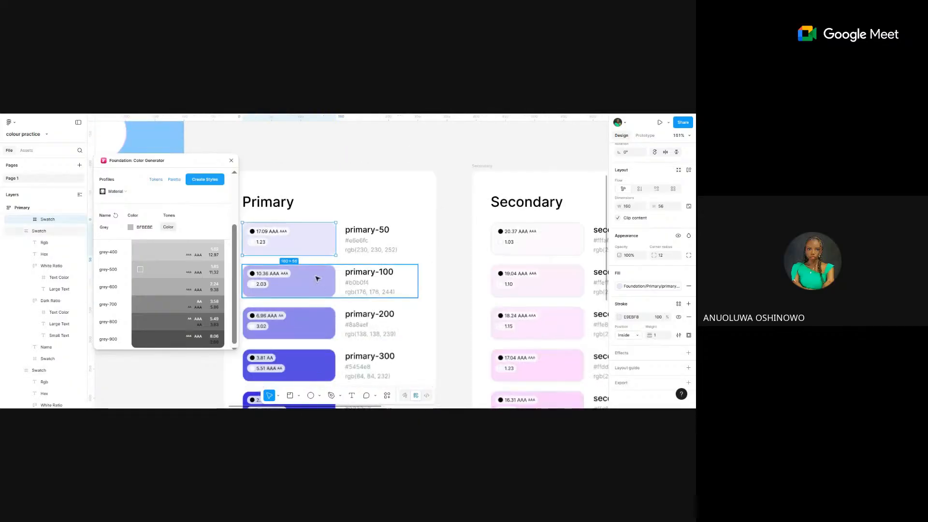
click(317, 279)
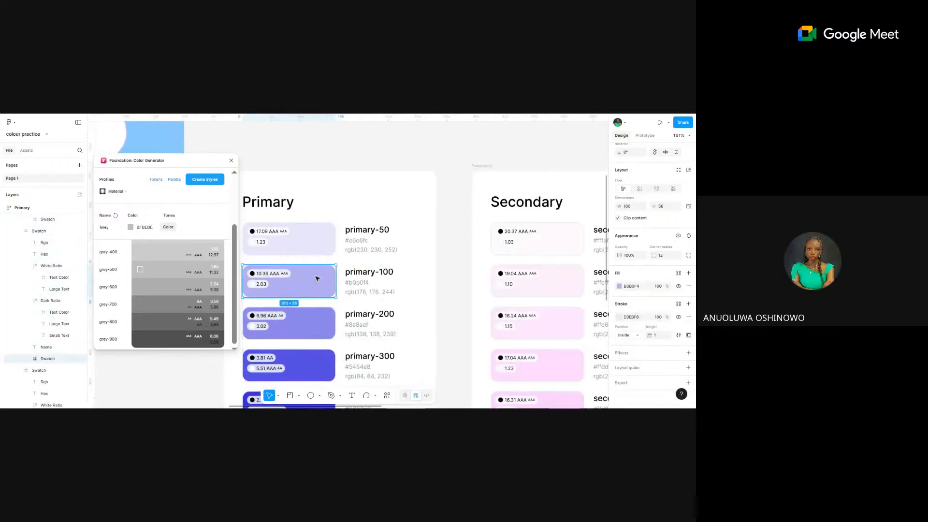
click(619, 286)
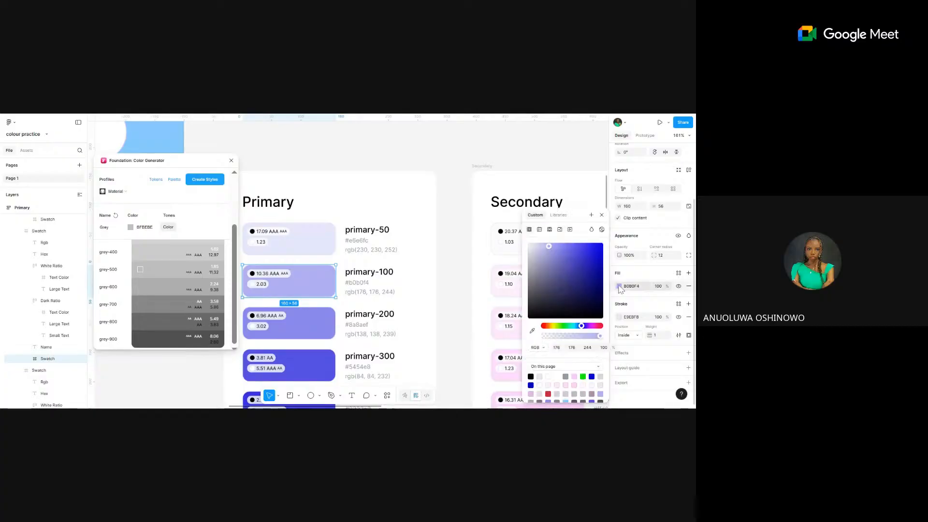
click(679, 274)
click(540, 326)
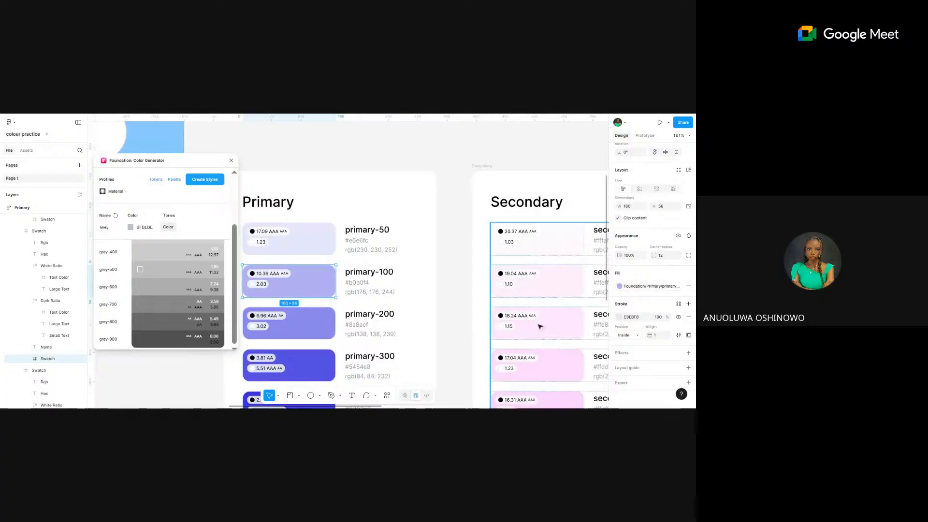
- Link the primary-200 swatch's fill to the third color style of the Foundation/Primary group
click(281, 330)
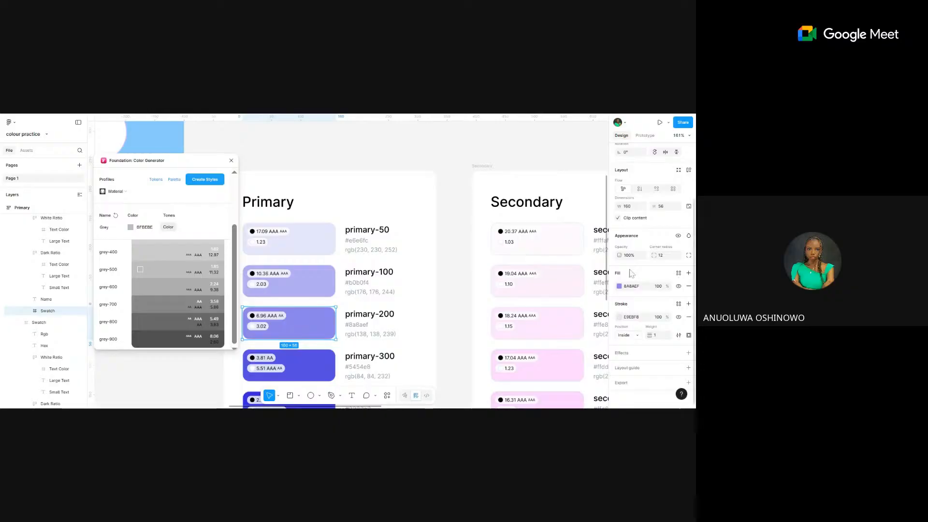
click(679, 274)
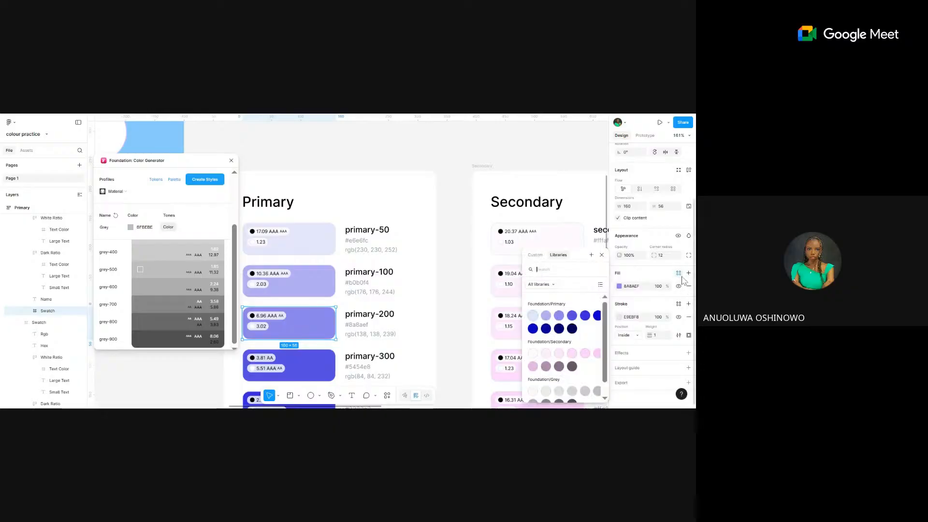
click(559, 318)
- Link the primary-300 swatch's fill to the fourth color style of the Foundation/Primary group
double_click(296, 373)
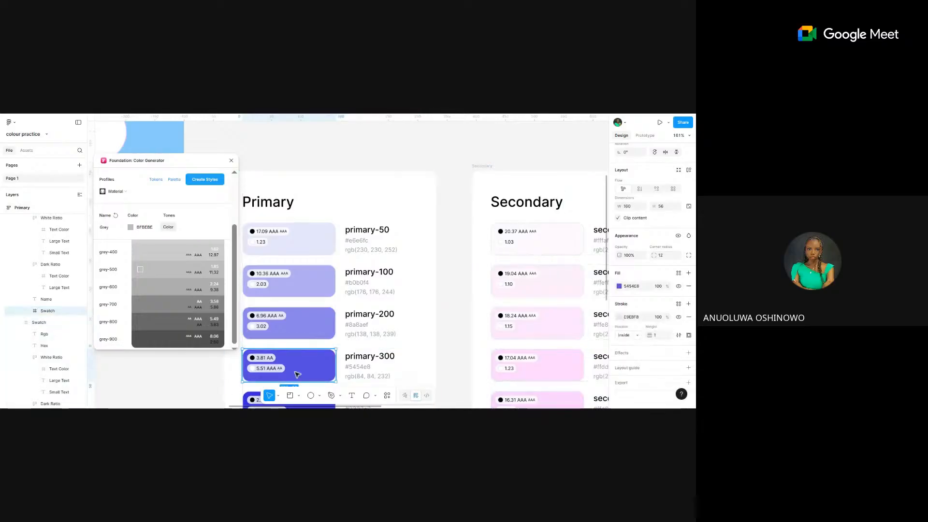
click(679, 273)
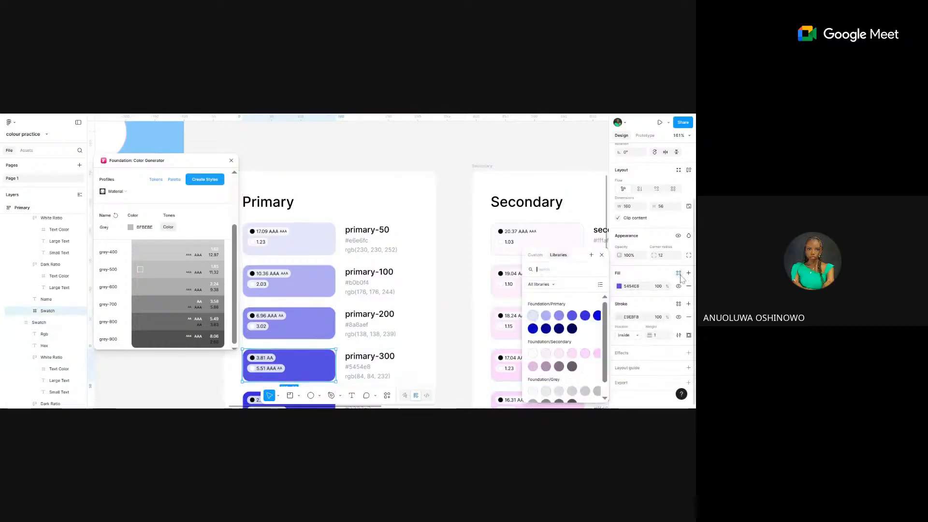
click(568, 316)
- Link the primary-400 swatch's fill to the fifth color style of the Foundation/Primary group
scroll(333, 346, down, 3)
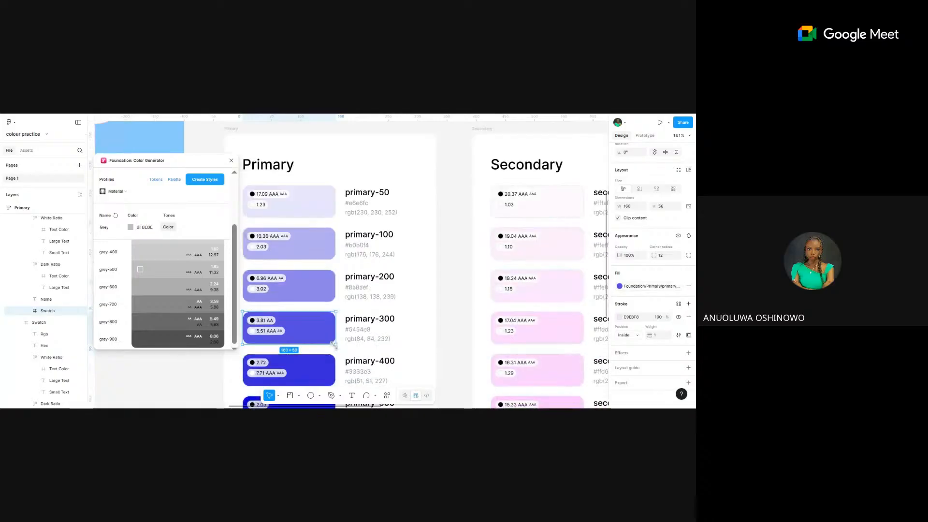
click(331, 345)
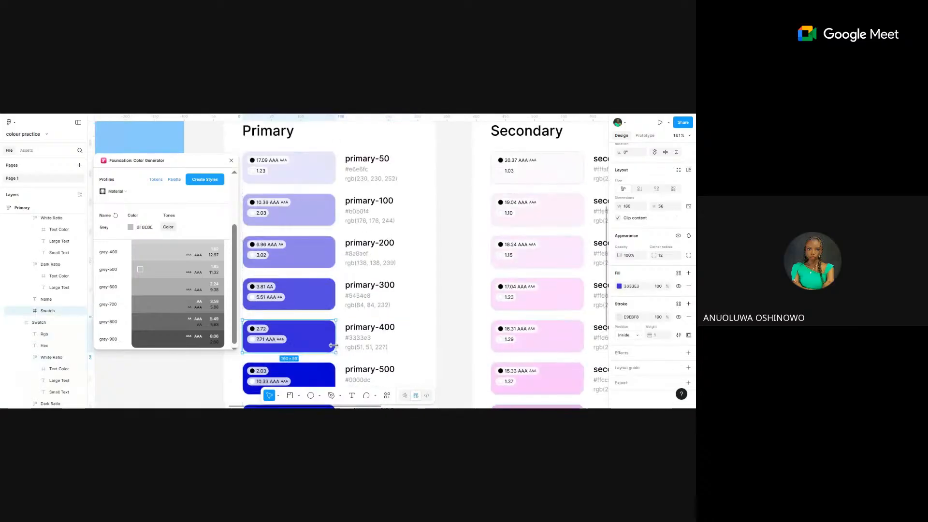
click(679, 273)
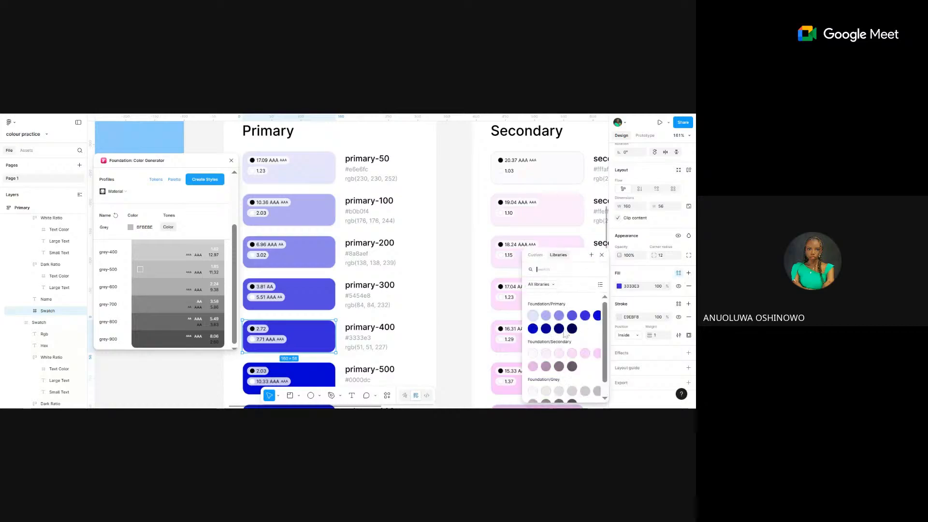
click(583, 316)
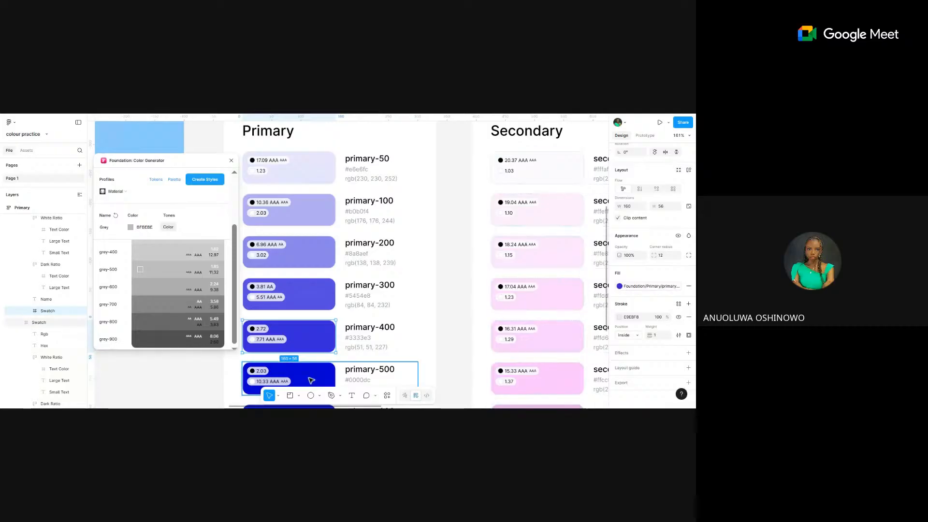
- Link the primary-500 swatch's fill to the sixth color style of the Foundation/Primary group
scroll(311, 381, down, 3)
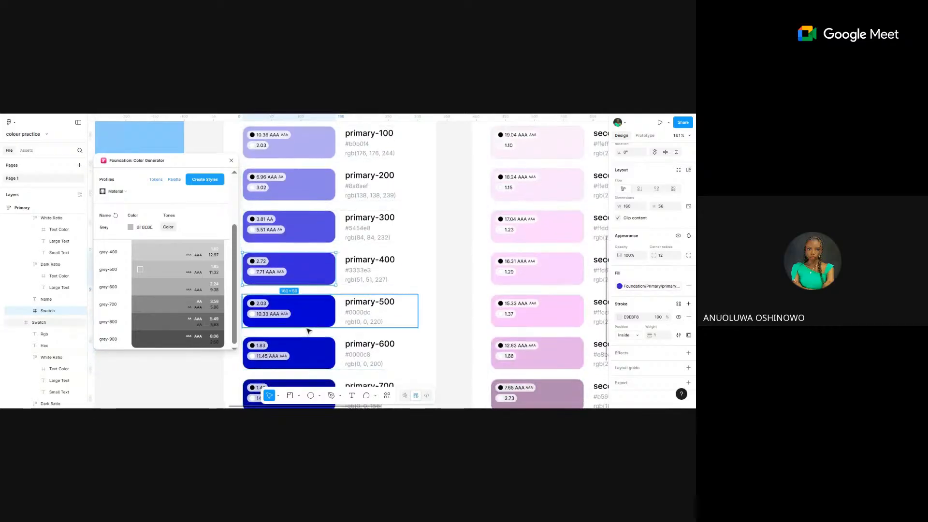
click(307, 324)
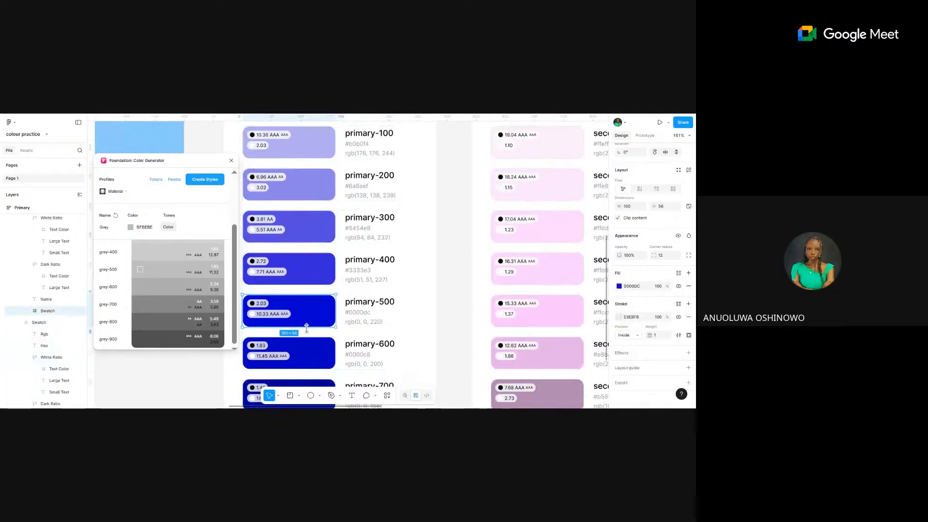
click(678, 273)
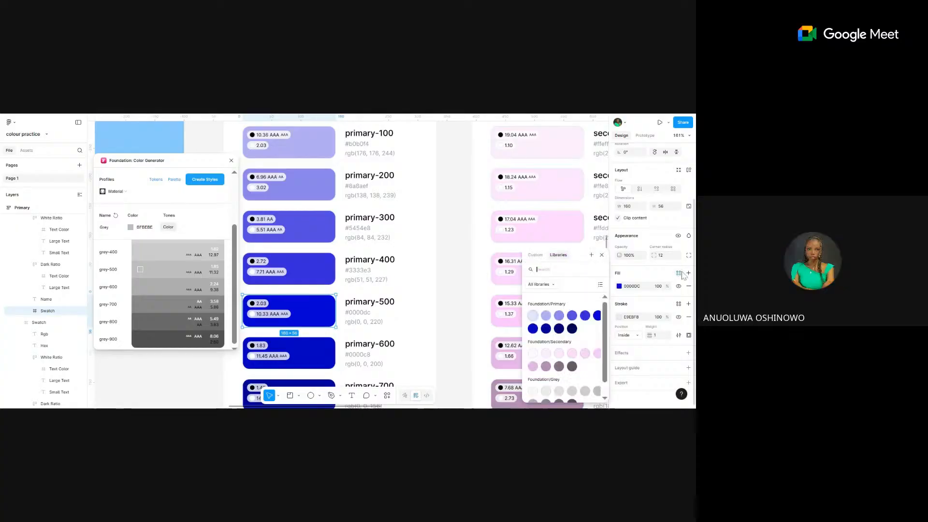
click(596, 318)
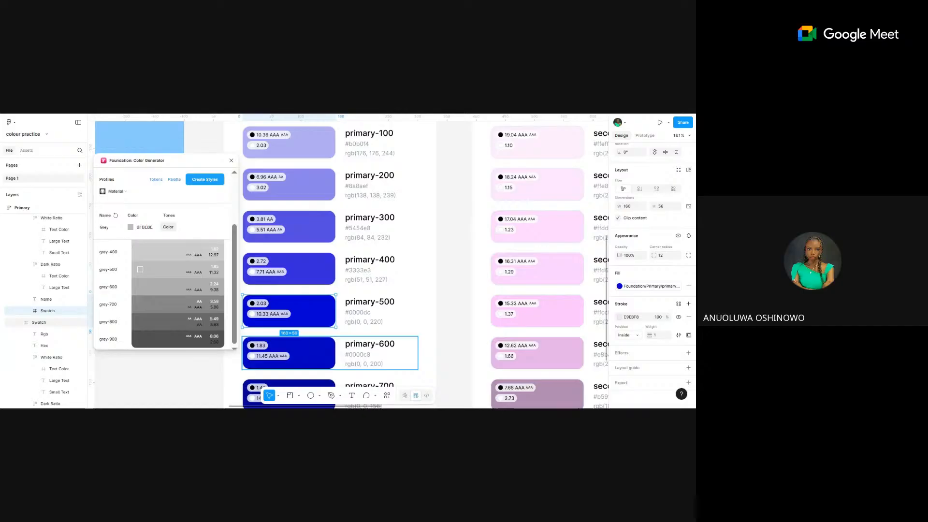
- Link the primary-600 swatch's fill to the seventh color style of the Foundation/Primary group
click(313, 353)
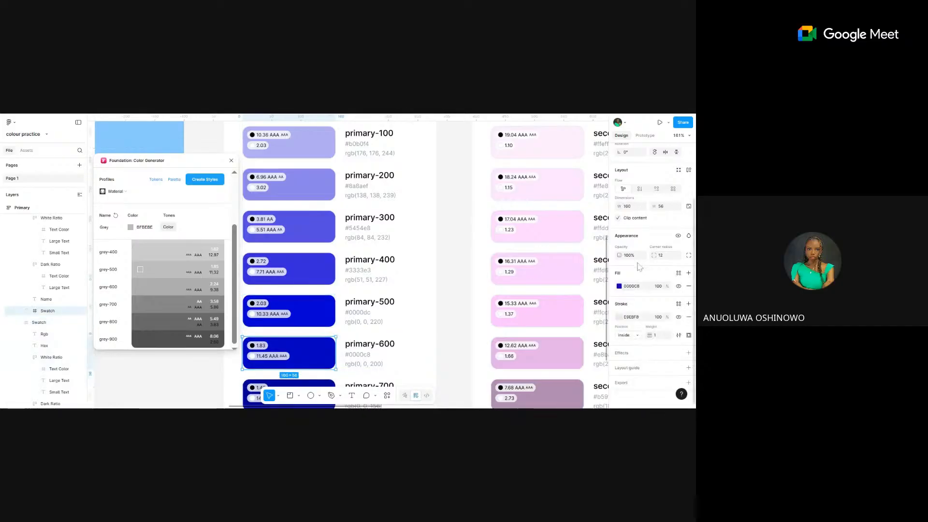
click(619, 286)
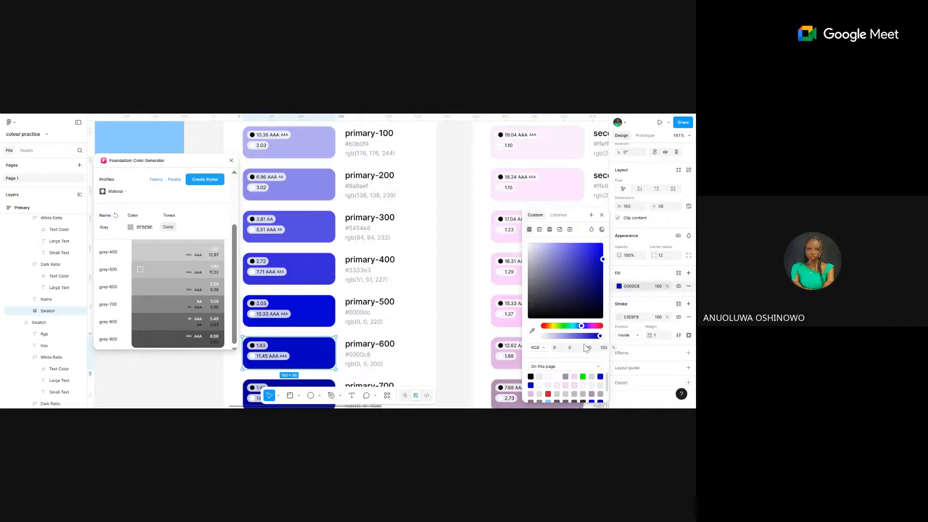
click(619, 286)
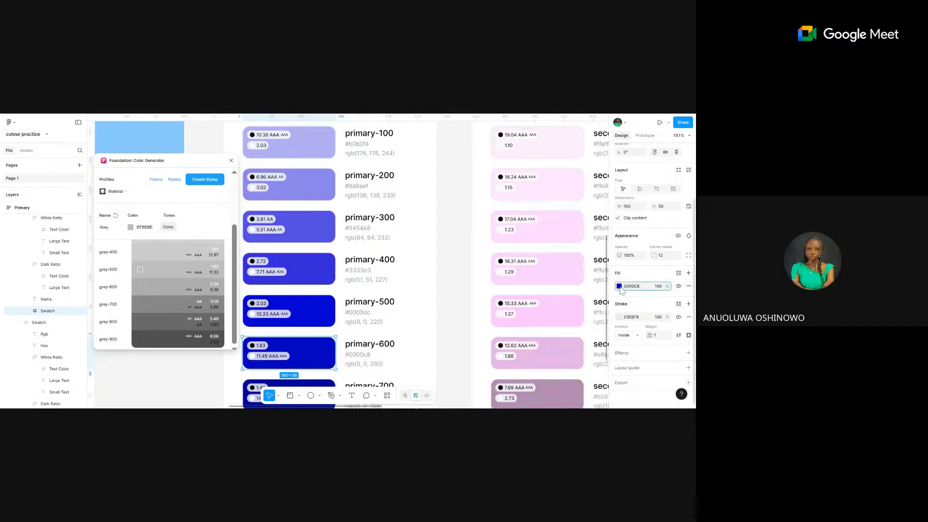
click(678, 274)
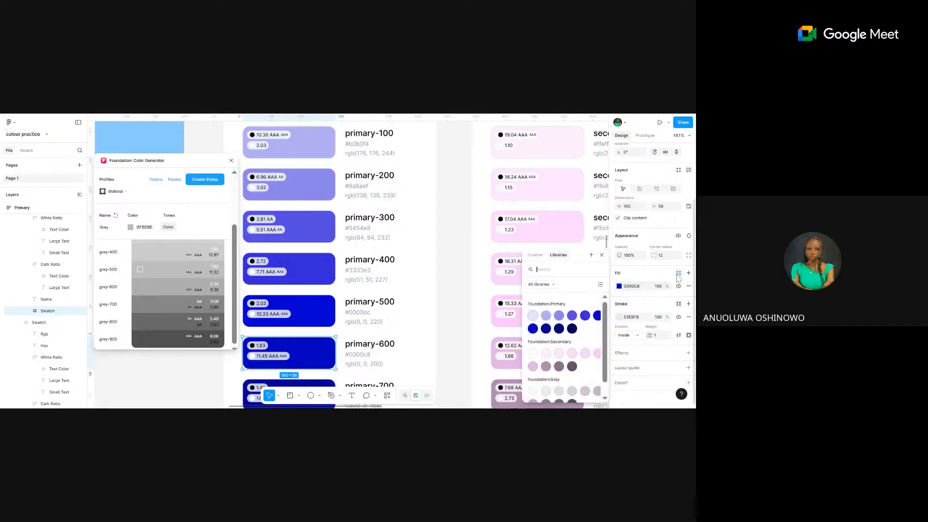
click(532, 329)
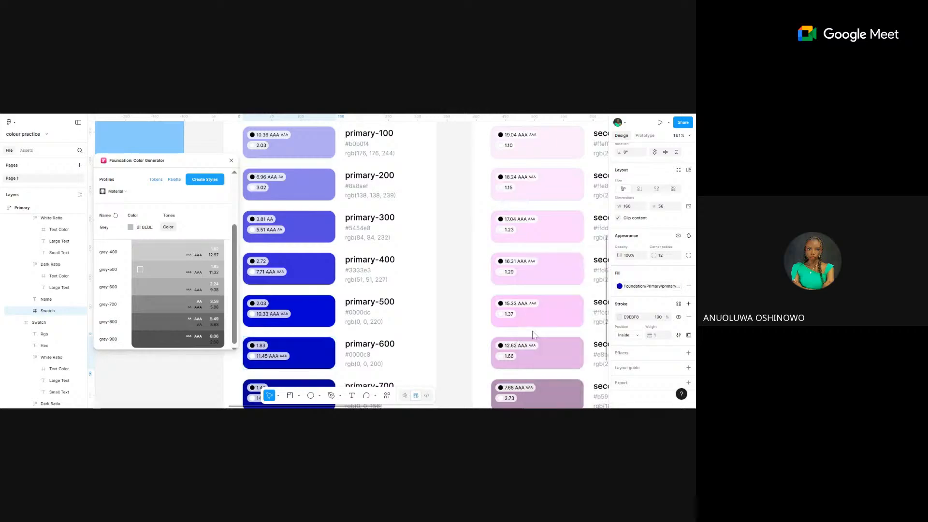
- Link the primary-700 swatch's fill to the eighth color style of the Foundation/Primary group
scroll(398, 339, down, 3)
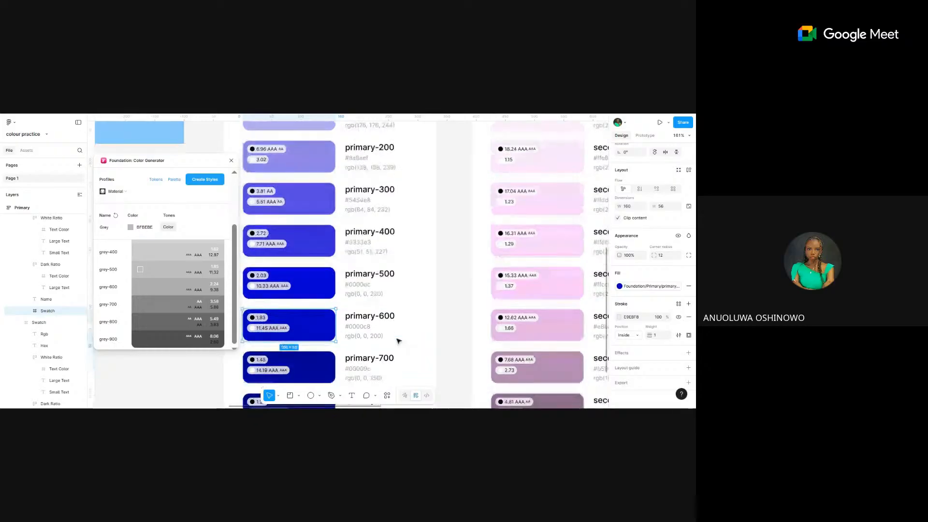
click(306, 328)
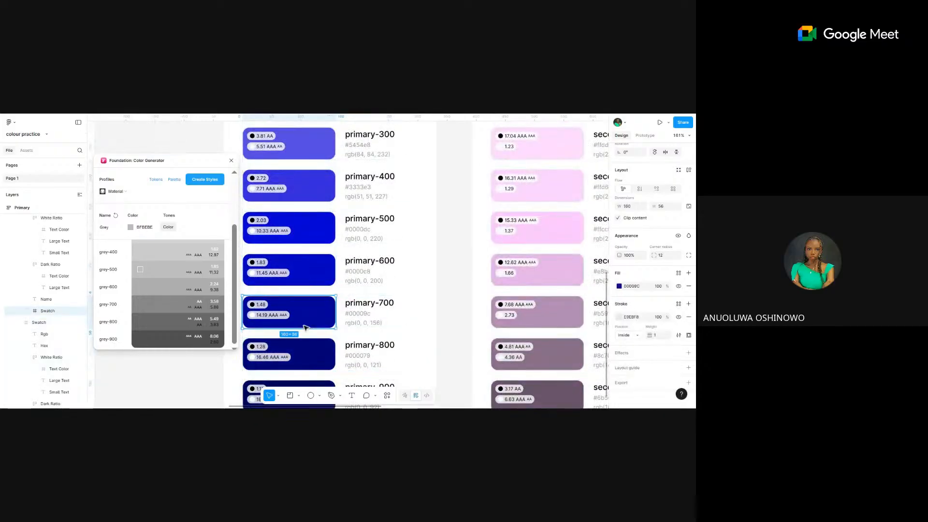
click(678, 273)
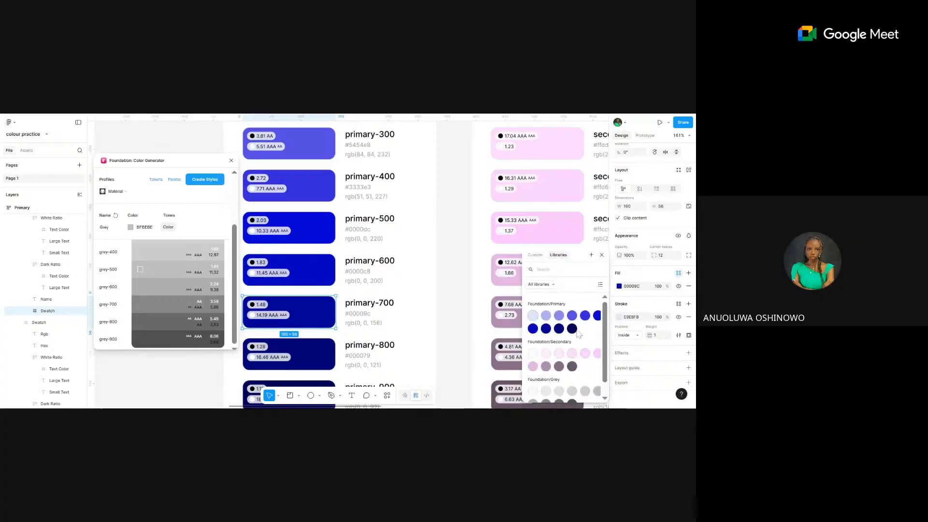
click(546, 329)
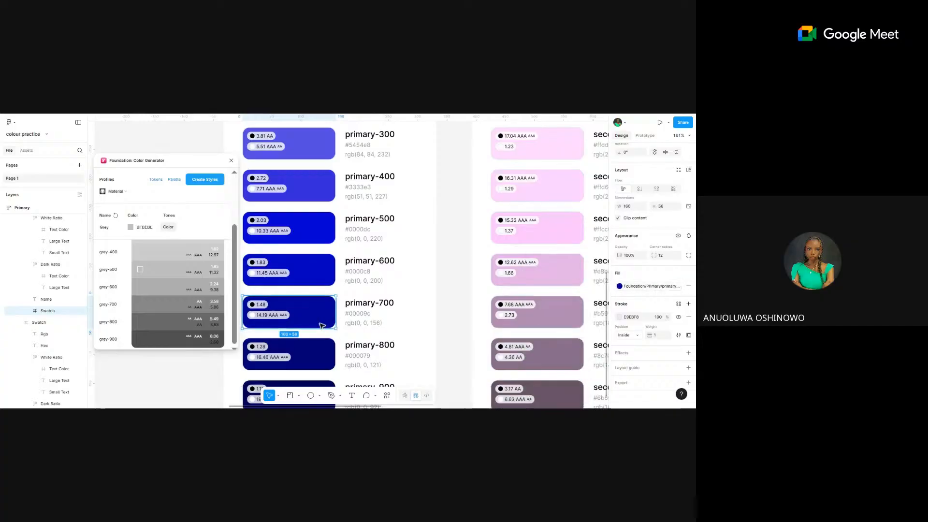
- Try to link the primary-800 swatch to the matching ninth color style of the Foundation/Primary group
scroll(321, 325, down, 3)
click(311, 279)
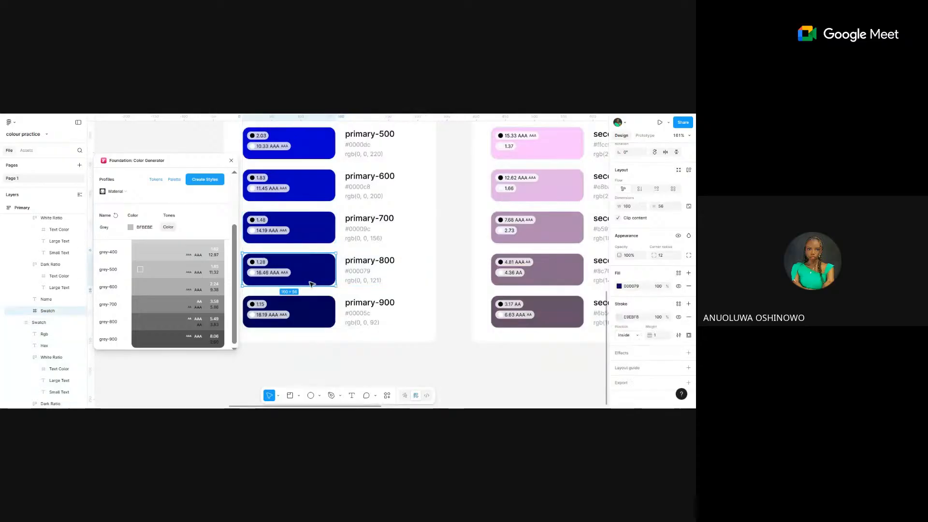
click(619, 286)
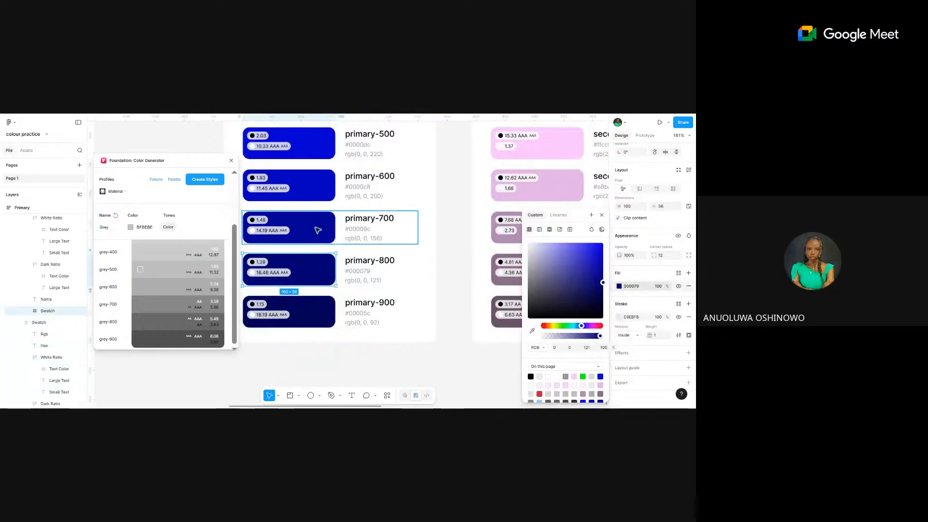
click(619, 286)
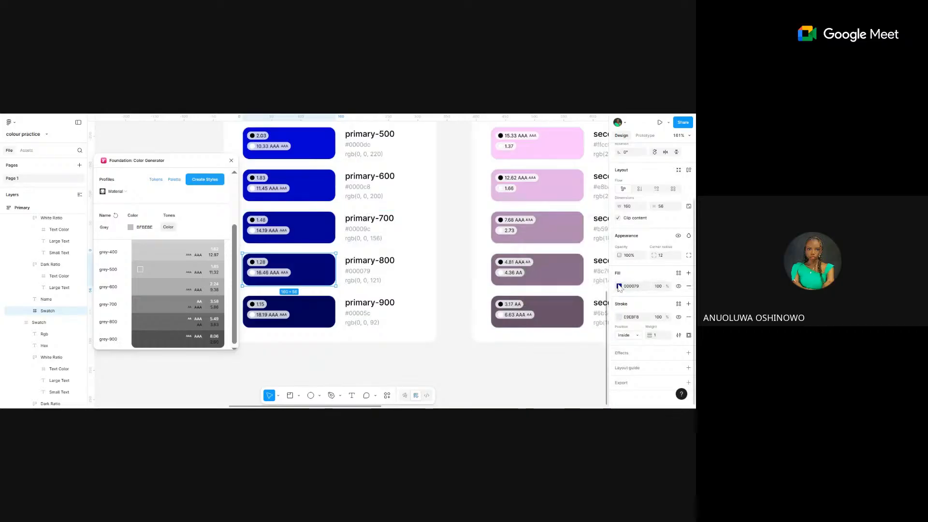
click(619, 286)
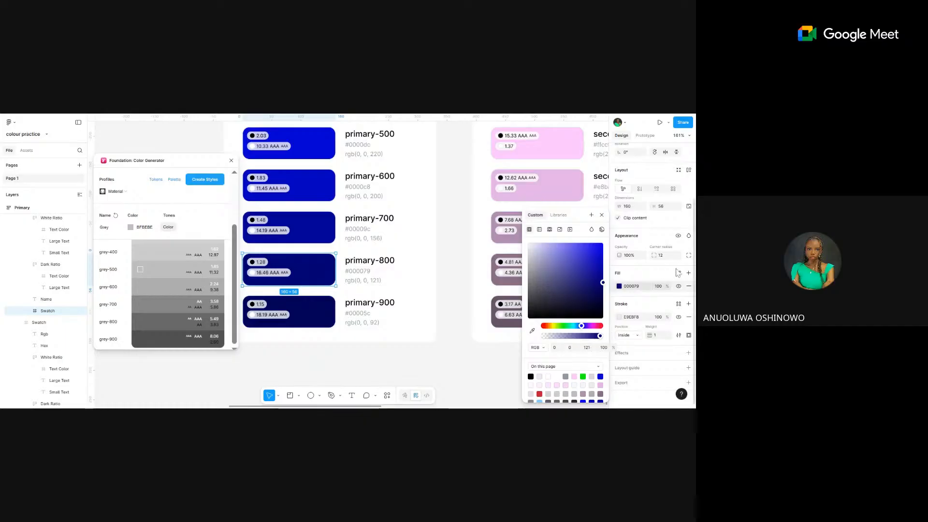
scroll(454, 242, down, 5)
scroll(454, 242, up, 2)
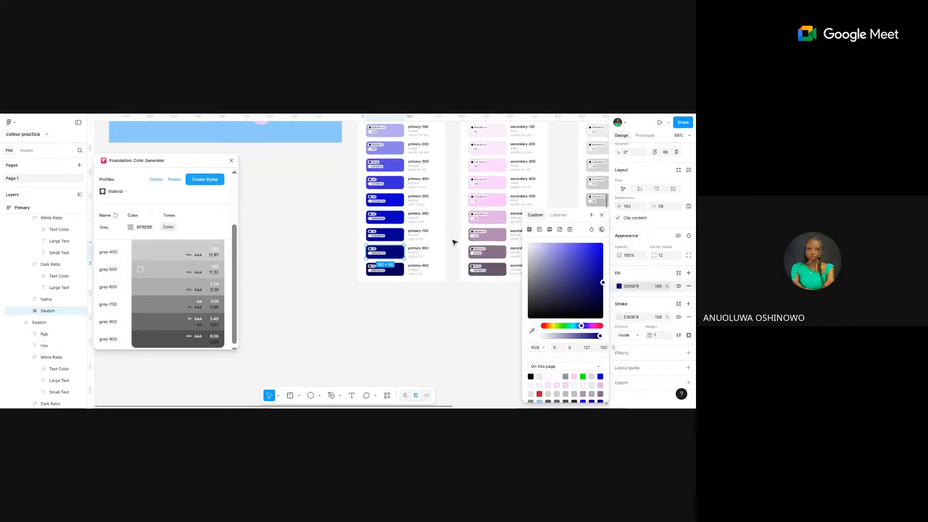
click(678, 304)
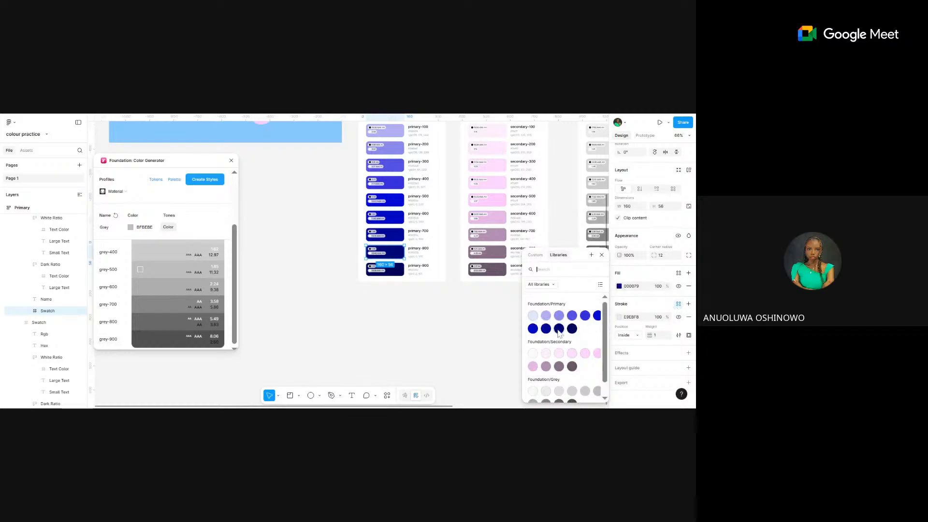
key(Escape)
- Link the primary-900 swatch's fill to the darkest, last color style of the Foundation/Primary group
click(384, 269)
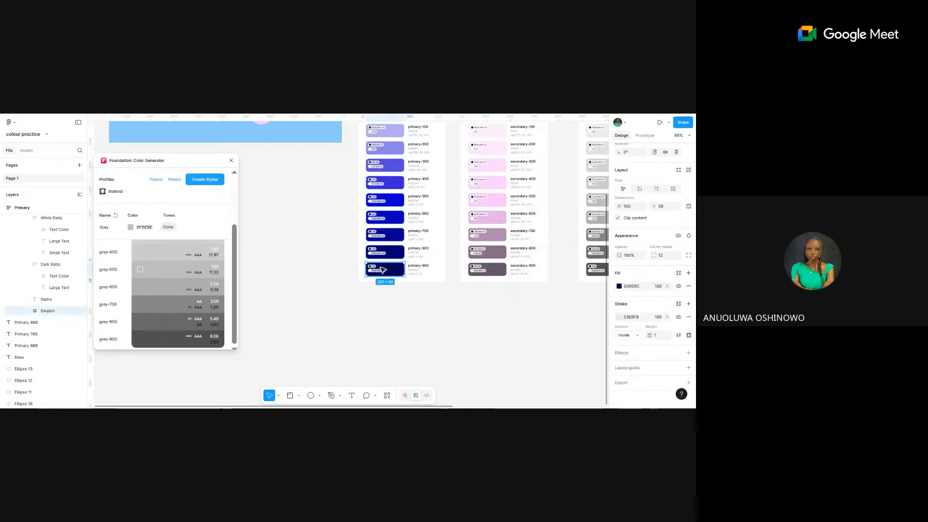
click(679, 274)
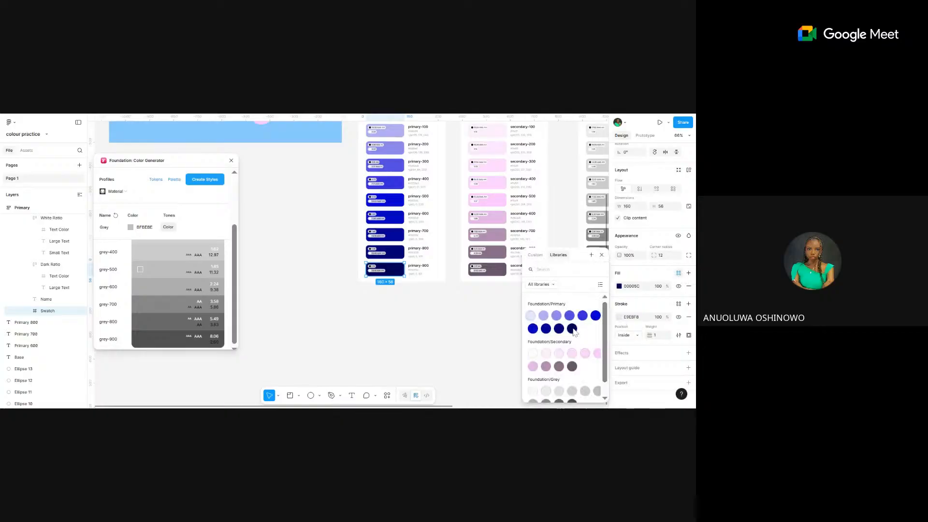
click(572, 329)
- Draw a large landscape section on the empty canvas beyond the manually made blue shade circles
scroll(416, 294, up, 5)
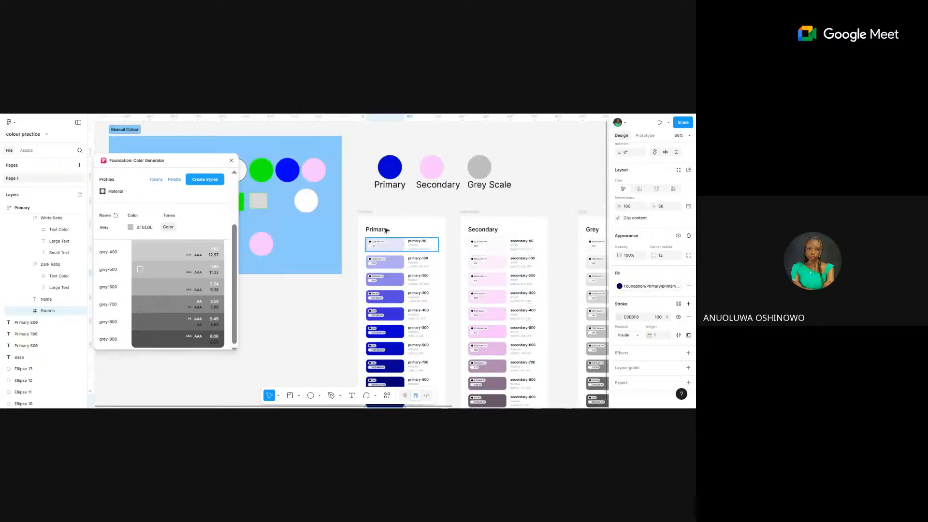
click(370, 221)
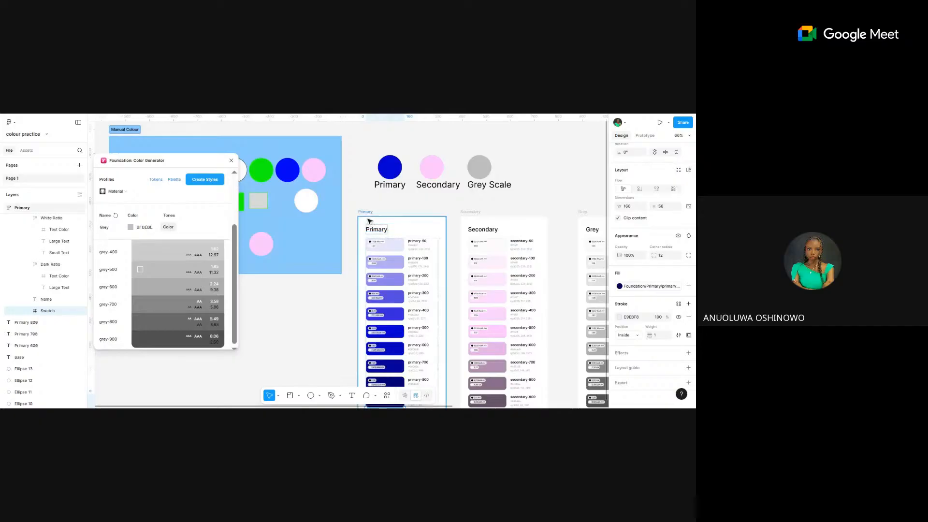
scroll(370, 220, down, 5)
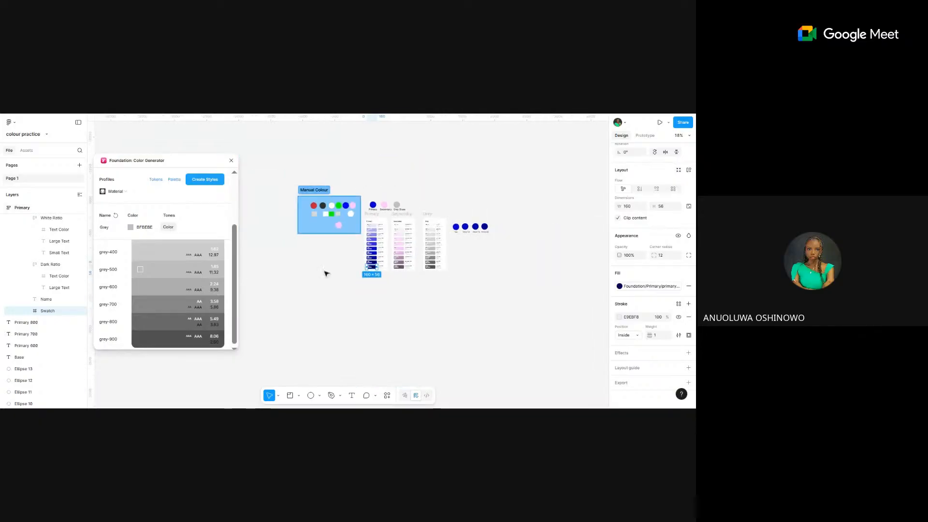
click(298, 399)
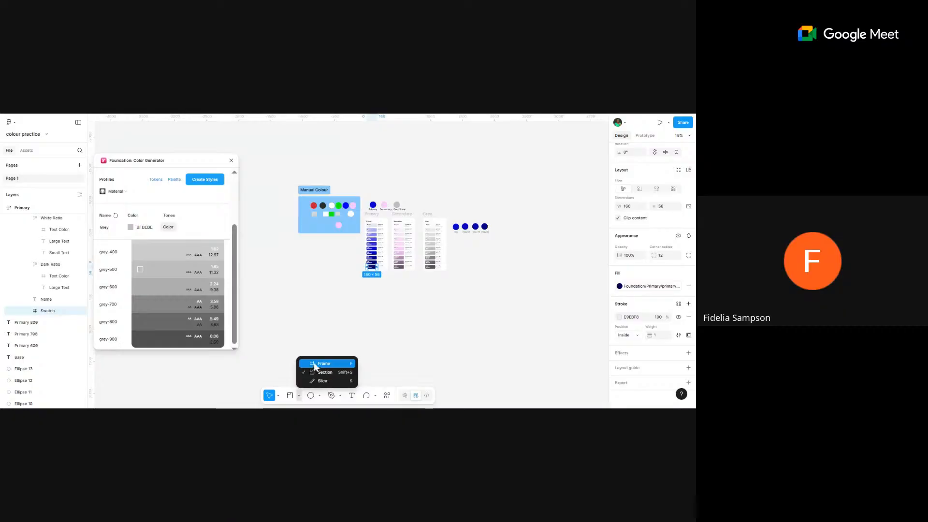
click(320, 373)
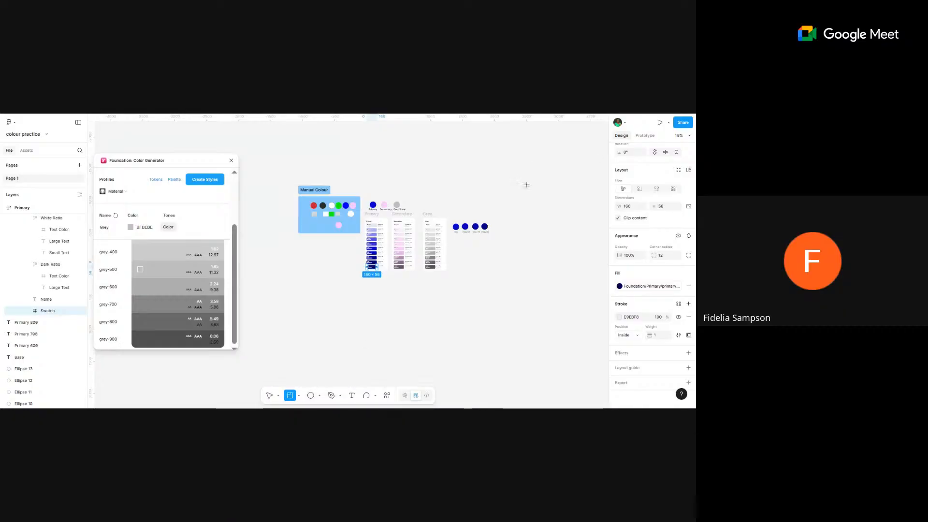
mouse_move(526, 185)
mouse_down()
mouse_move(603, 263)
mouse_move(578, 263)
mouse_move(589, 291)
mouse_up()
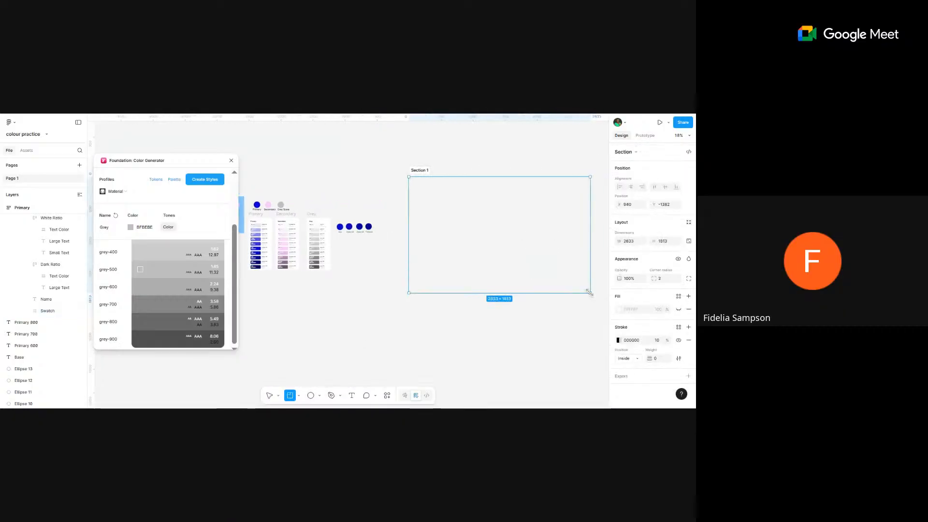
- Move the Primary, Secondary and Grey palette frames into the new section, side by side in one row
drag(262, 220, 440, 223)
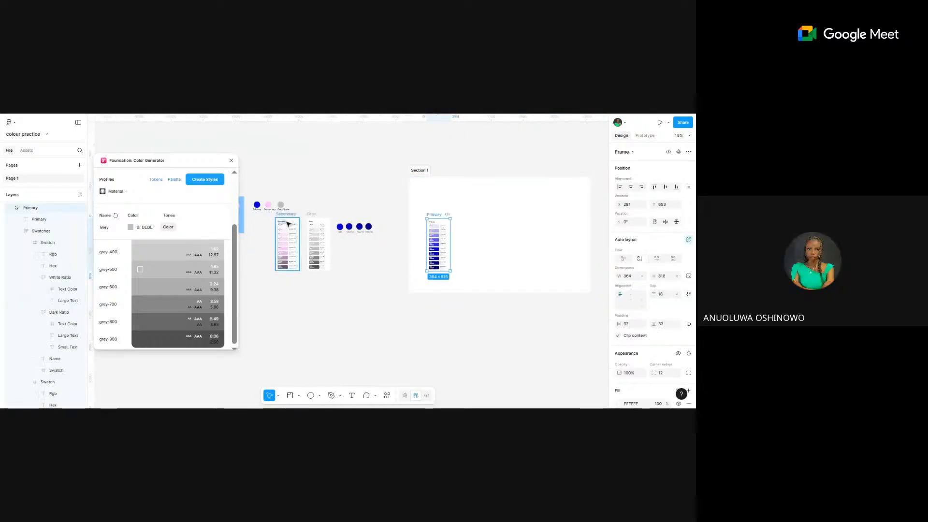
drag(288, 224, 470, 216)
drag(309, 214, 498, 213)
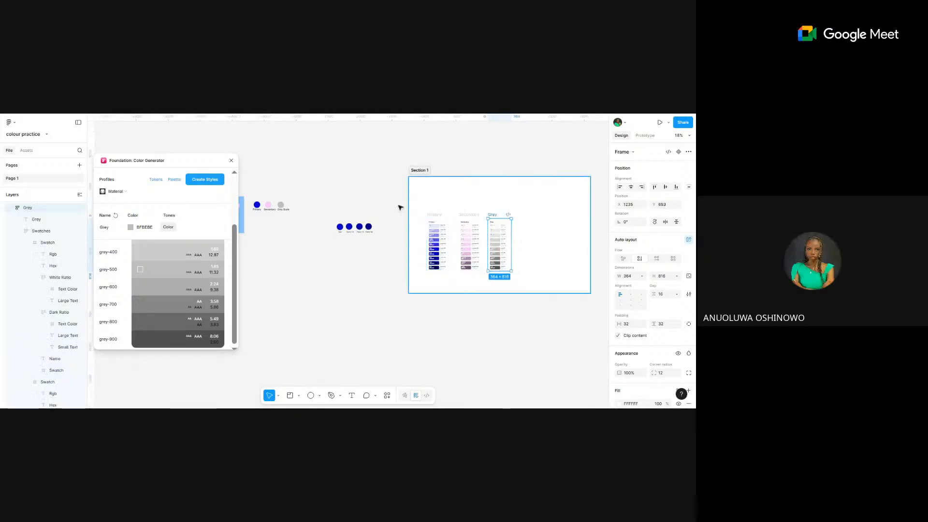
- Move the Primary, Secondary and Grey Scale circles with their labels into the section, above the palette frames
click(257, 205)
scroll(259, 206, up, 3)
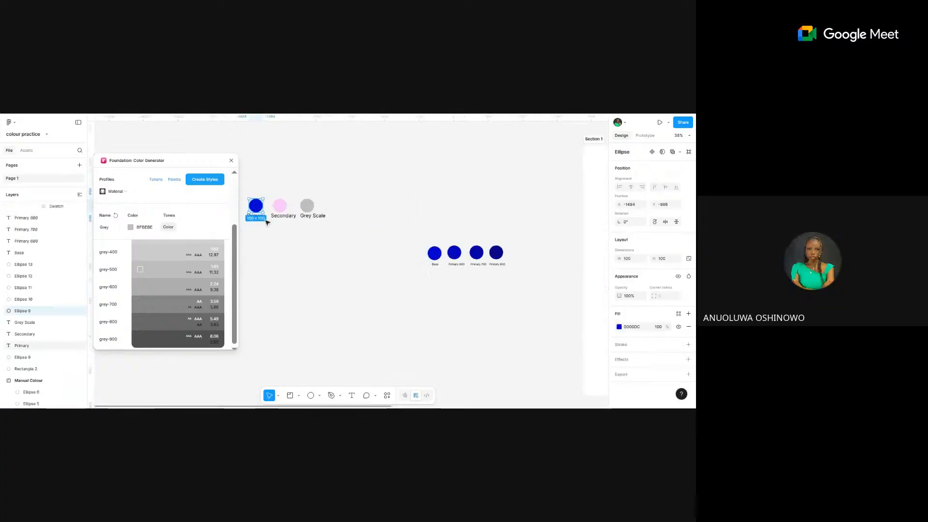
scroll(267, 218, up, 5)
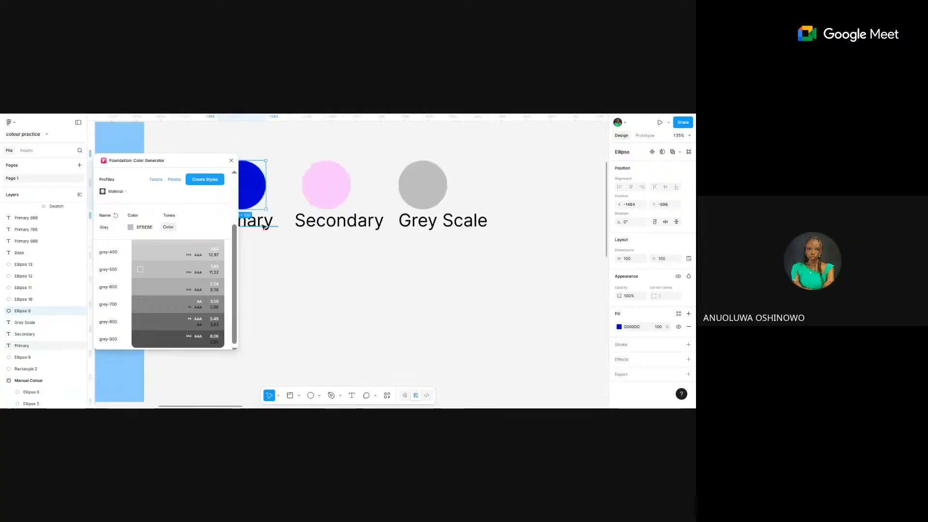
shift+click(264, 226)
shift+click(340, 201)
mouse_move(351, 196)
mouse_down()
mouse_move(351, 226)
mouse_move(346, 197)
mouse_up()
shift+click(347, 198)
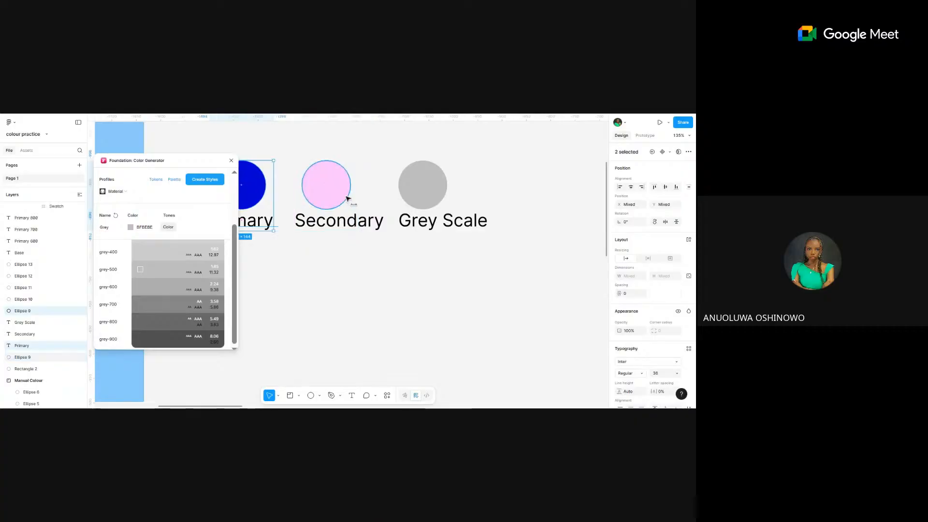
shift+click(347, 199)
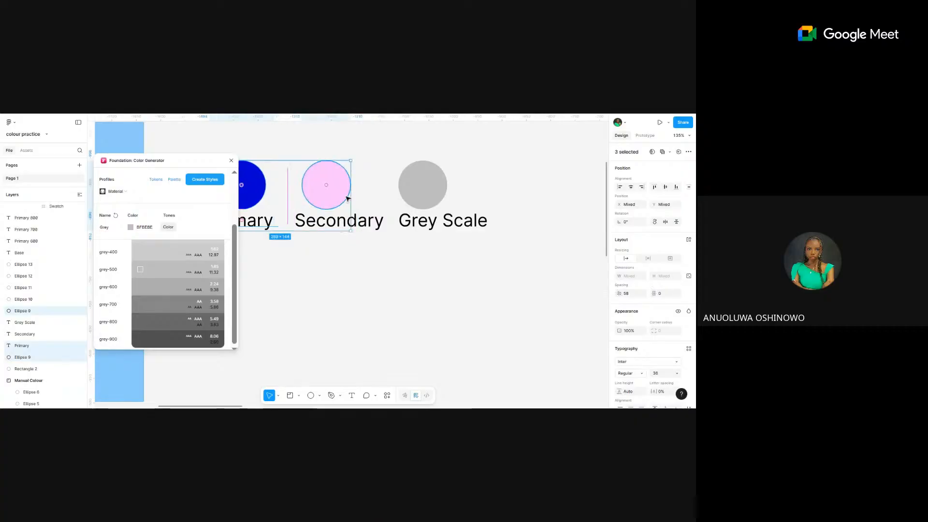
shift+click(360, 224)
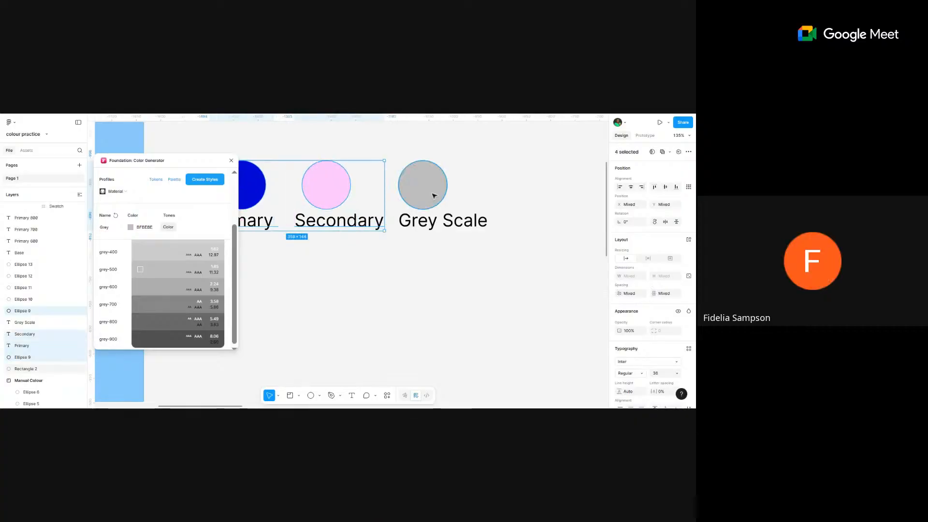
shift+click(434, 195)
shift+click(450, 221)
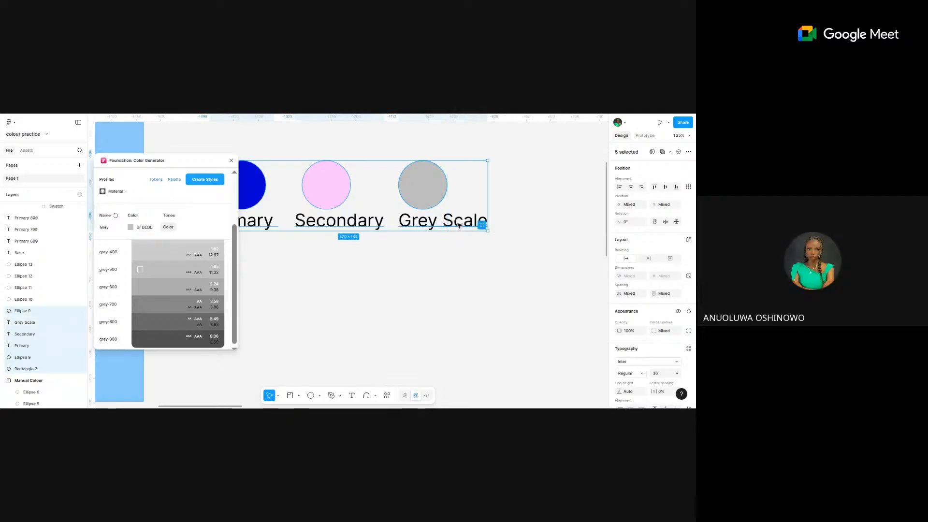
scroll(457, 224, down, 5)
drag(439, 218, 531, 198)
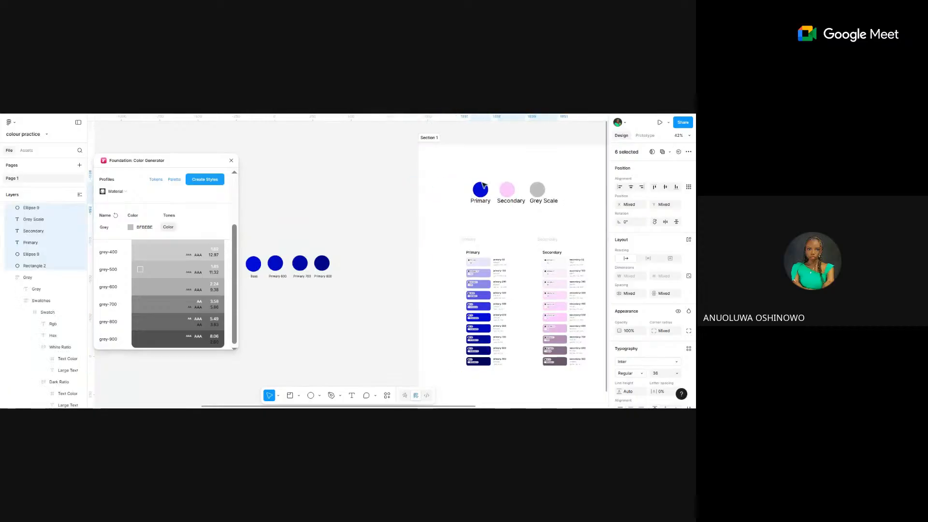
- Rename the section as Colour Styles, then shift it slightly toward the blue shade circles and narrow it to about 1830 wide
click(434, 137)
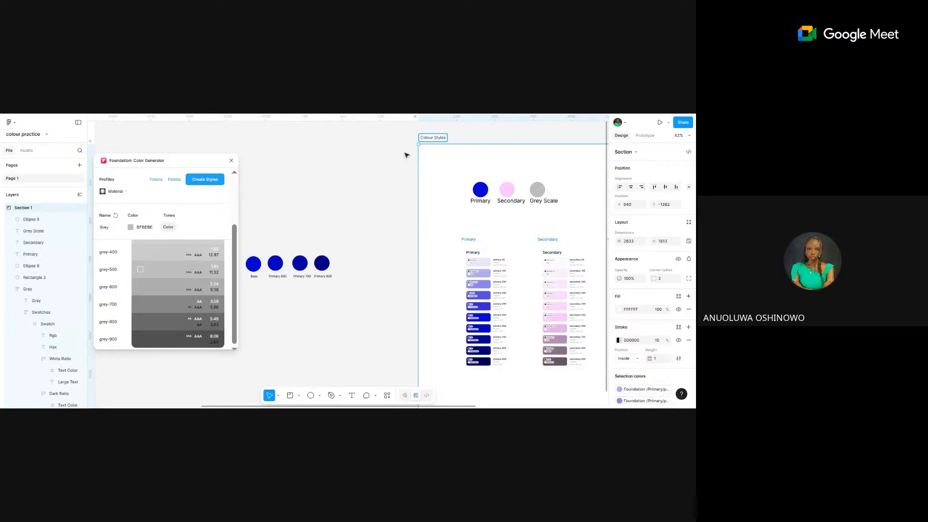
scroll(406, 152, down, 5)
drag(429, 144, 413, 146)
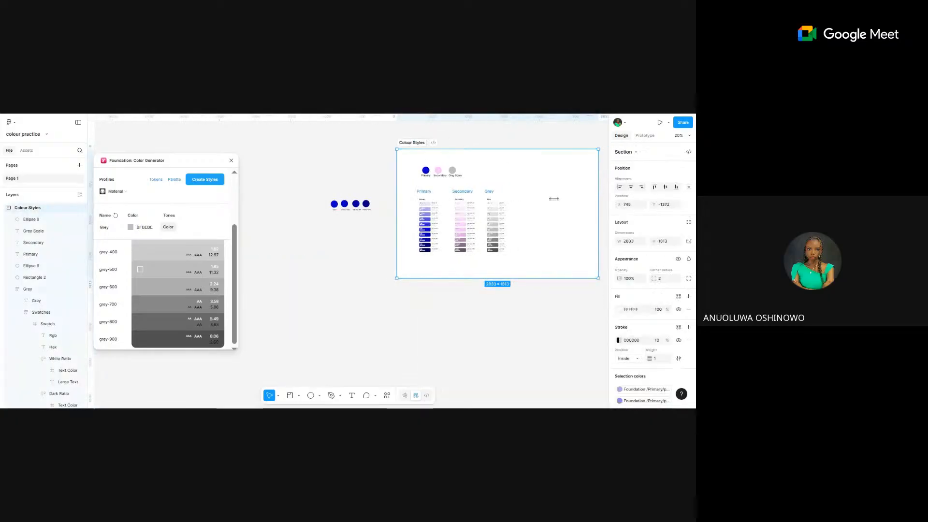
drag(553, 199, 527, 207)
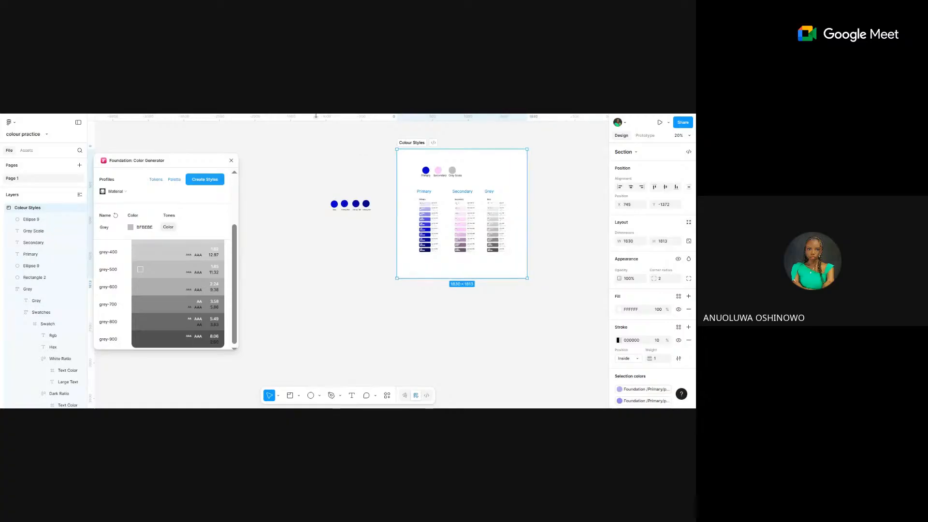
- Close the Foundation: Color Generator plugin and move the Manual Colour section beside the blue shade circles
click(231, 160)
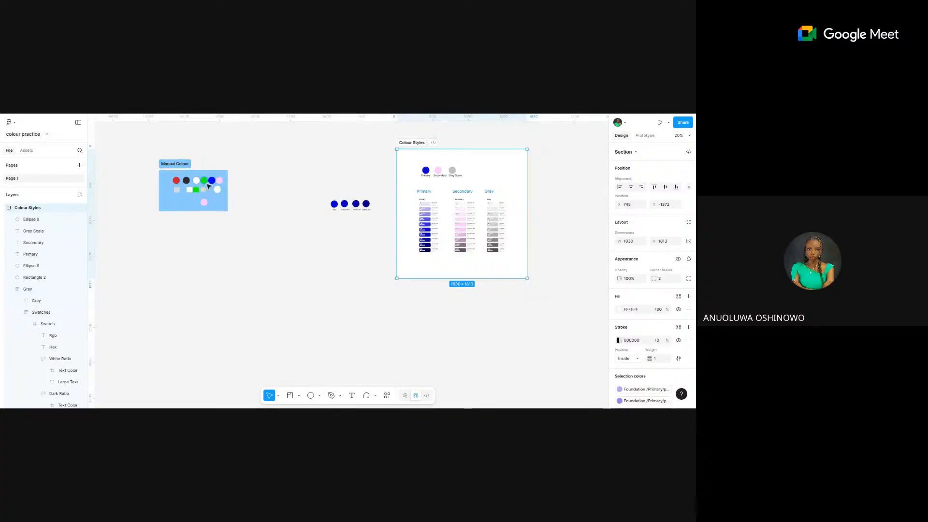
drag(176, 165, 274, 158)
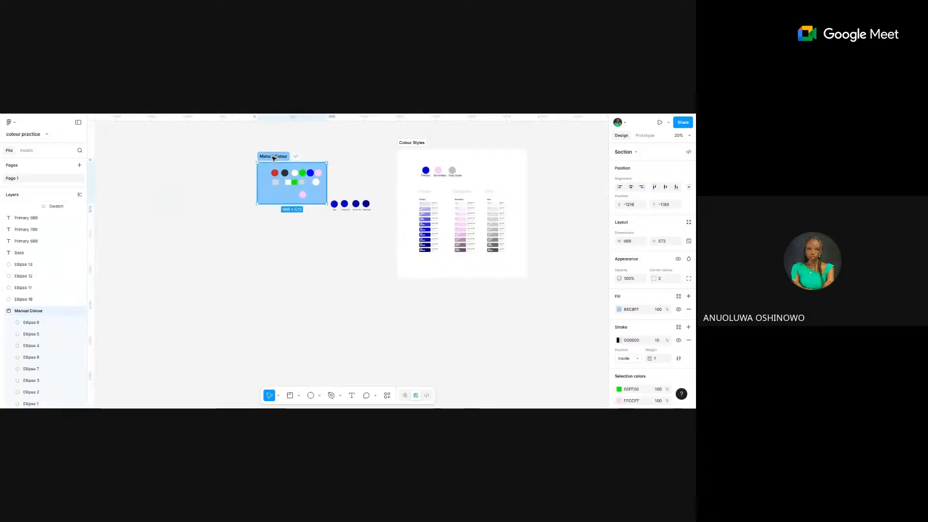
- Try other fill colors on the Base circle, from a light lavender B8B8FF to a muted teal
click(334, 206)
scroll(333, 207, up, 2)
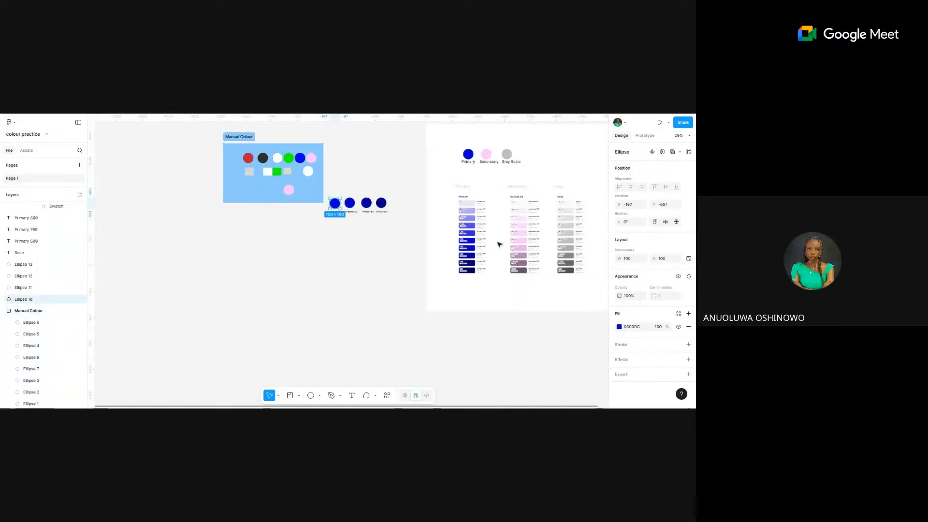
click(619, 327)
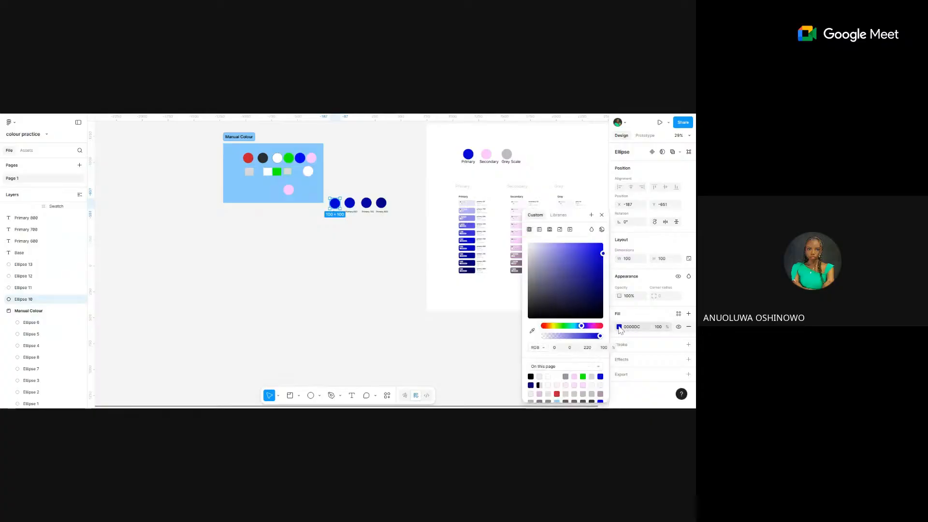
click(549, 244)
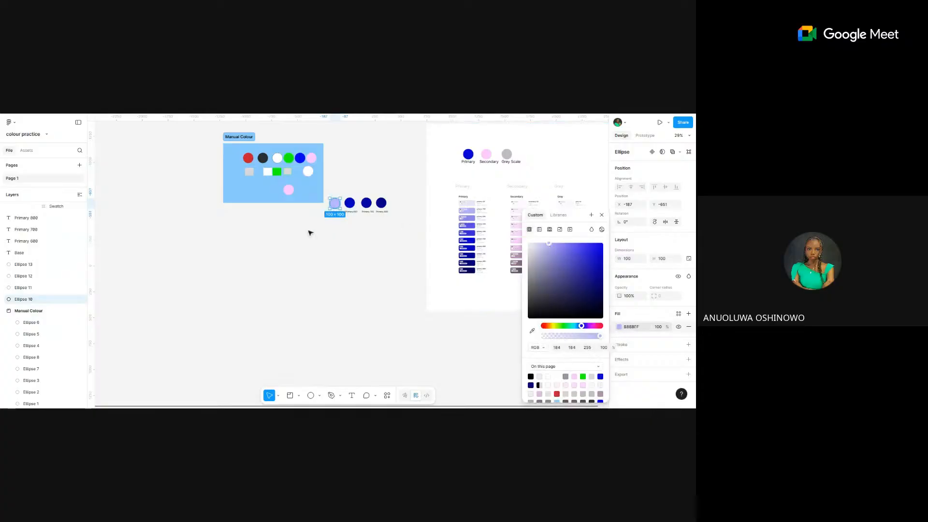
scroll(341, 194, up, 10)
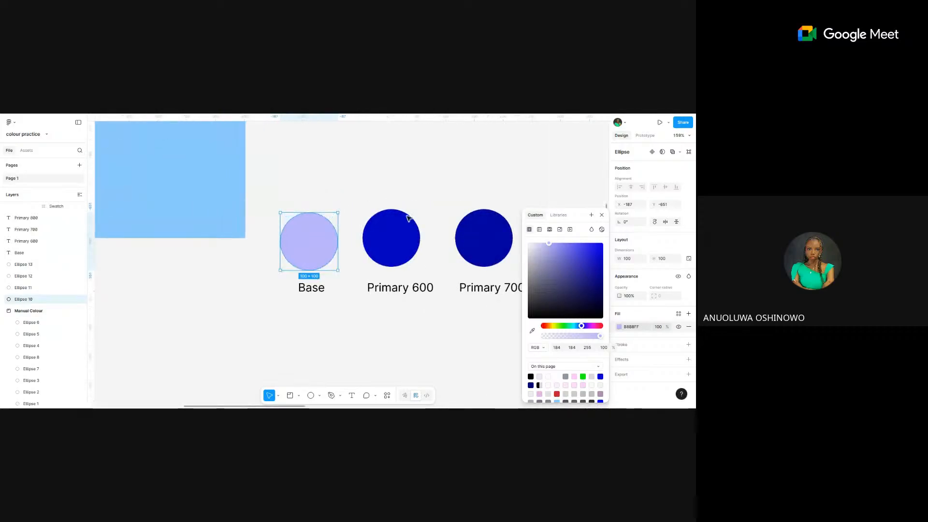
click(558, 265)
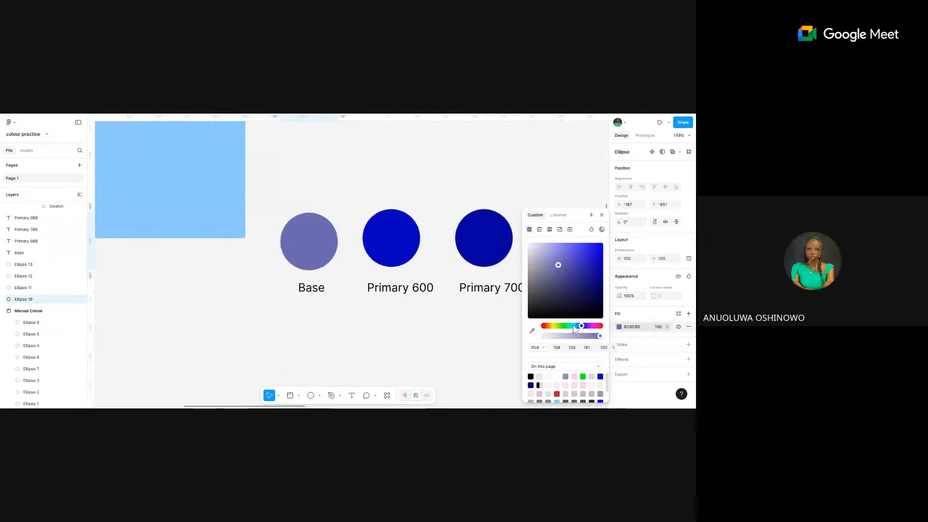
click(573, 325)
click(573, 267)
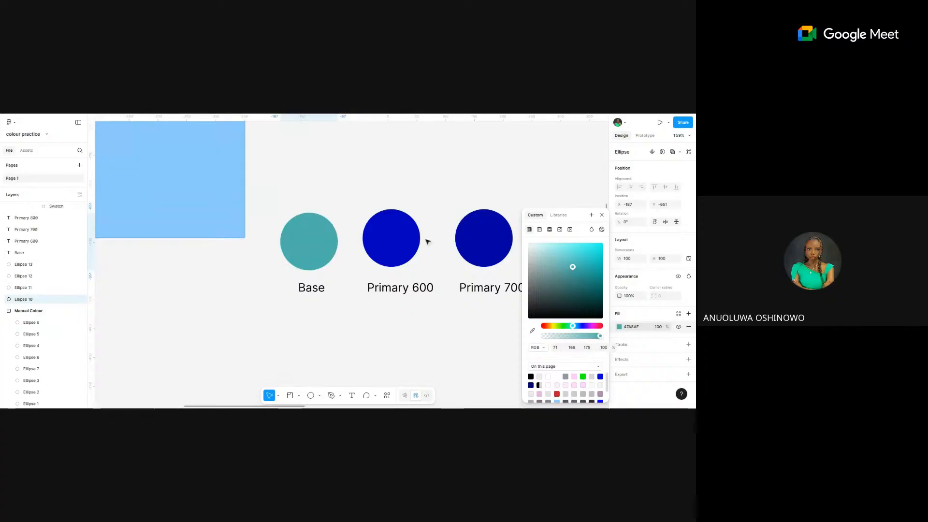
- Undo the trial fill changes on the Base circle
key(ctrl+z)
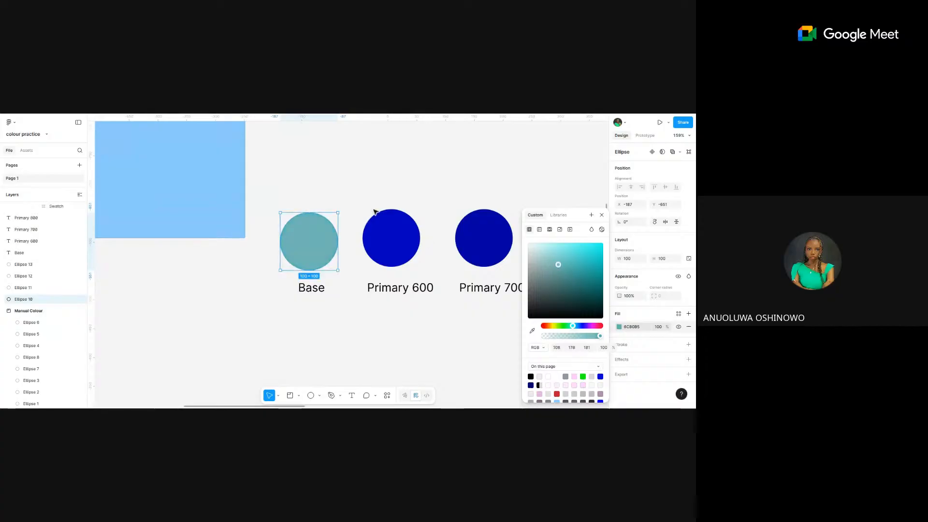
key(ctrl+z)
key(ctrl+z)
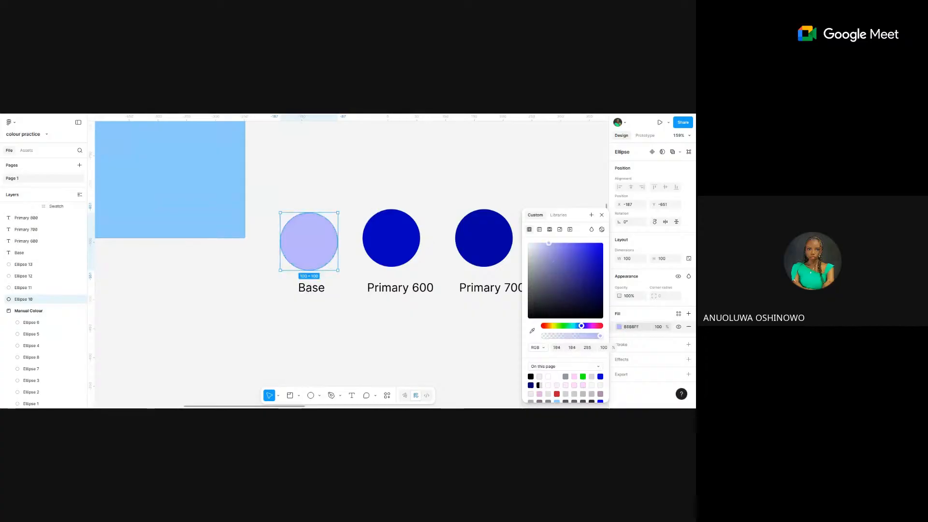
key(ctrl+z)
scroll(330, 188, down, 10)
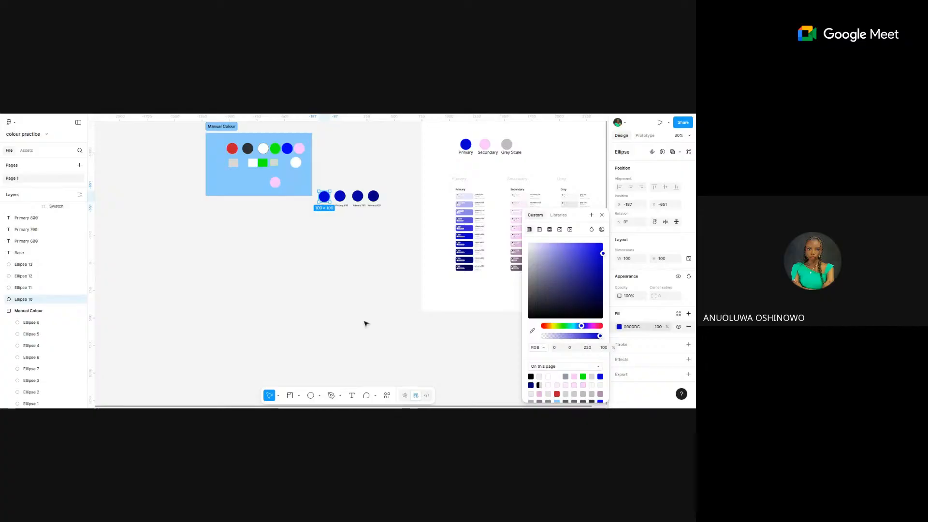
scroll(365, 323, down, 1)
scroll(366, 323, down, 5)
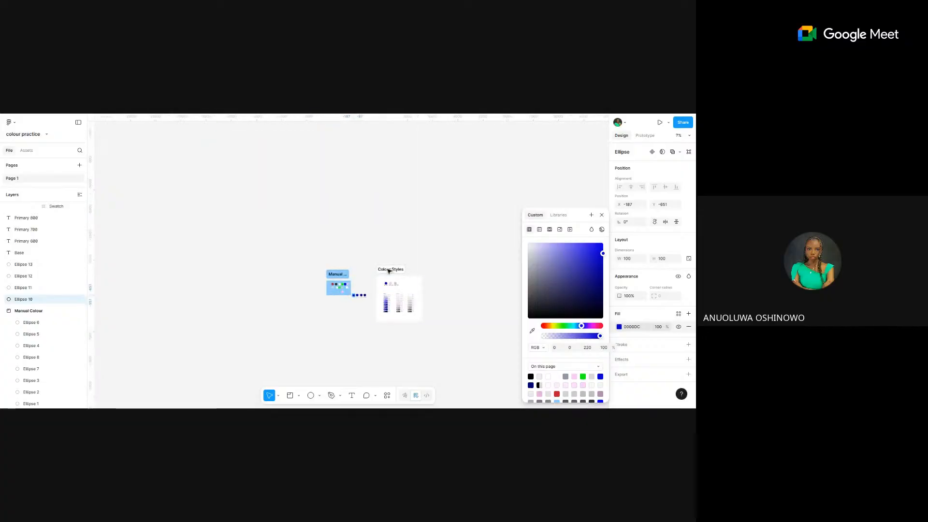
scroll(389, 272, up, 3)
scroll(389, 271, up, 4)
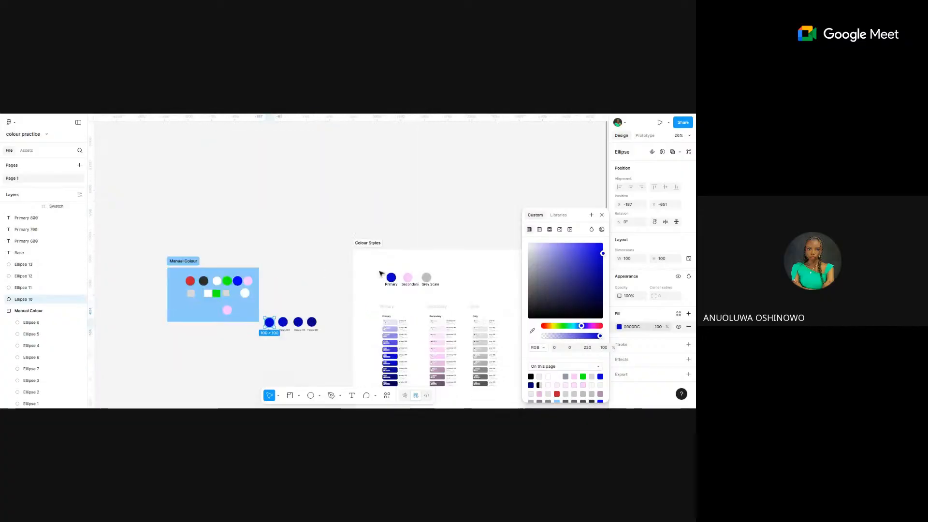
scroll(382, 273, down, 1)
scroll(392, 262, down, 2)
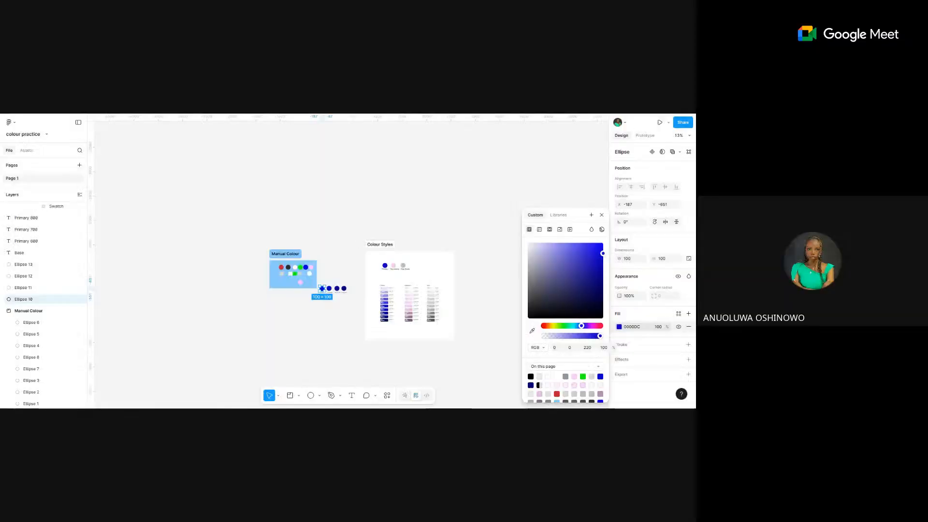
- Switch to the Mobile App Redesign Project file in the browser and examine the shades in its Primary color style group
key(alt+Tab)
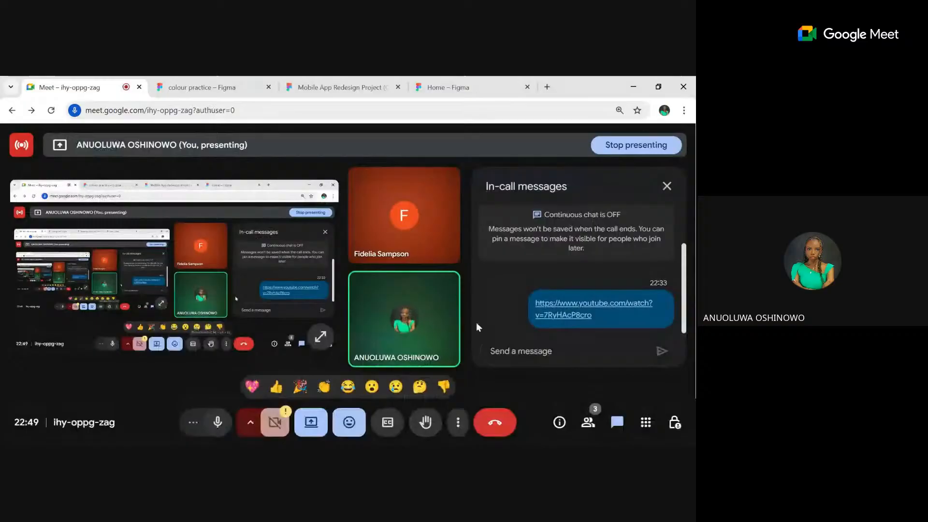
click(339, 87)
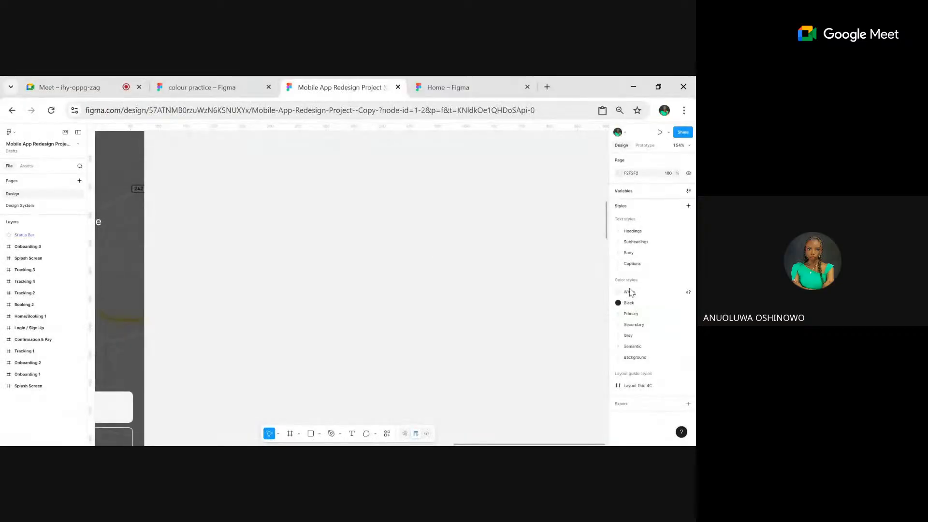
click(634, 315)
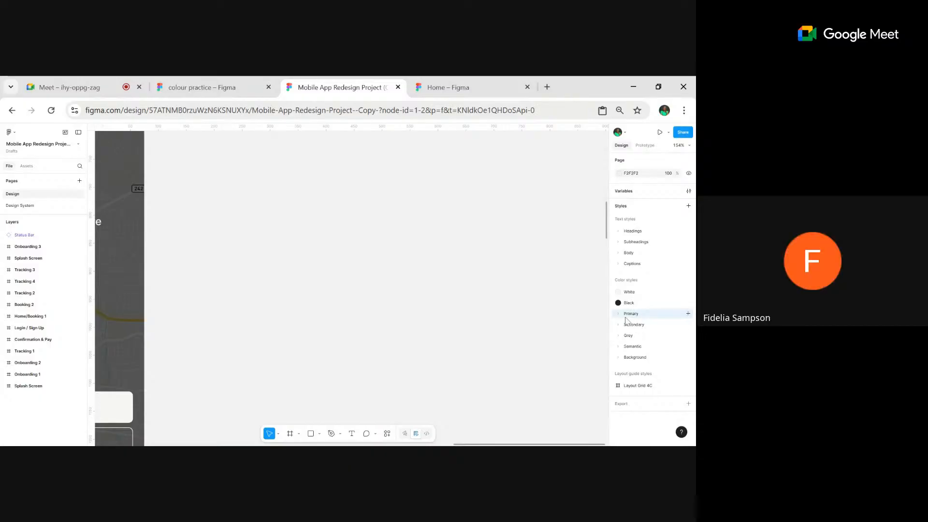
click(617, 315)
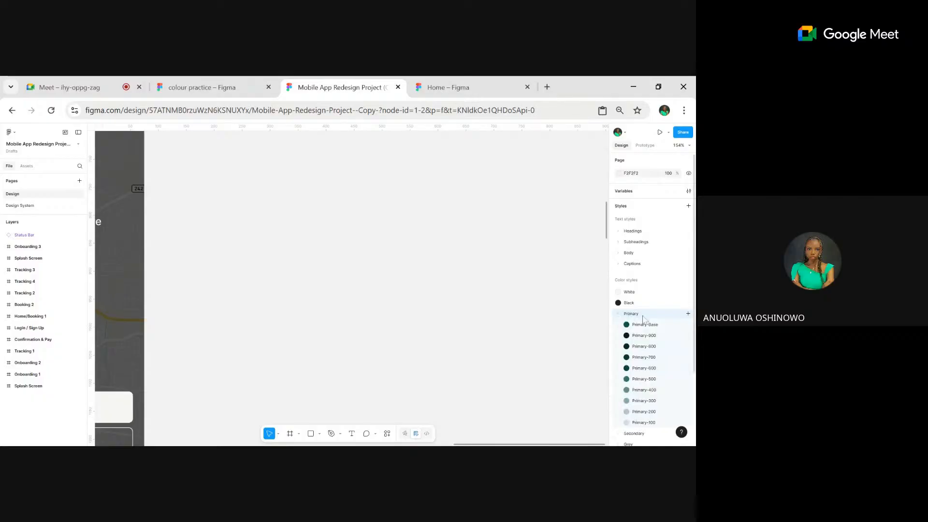
scroll(653, 290, down, 2)
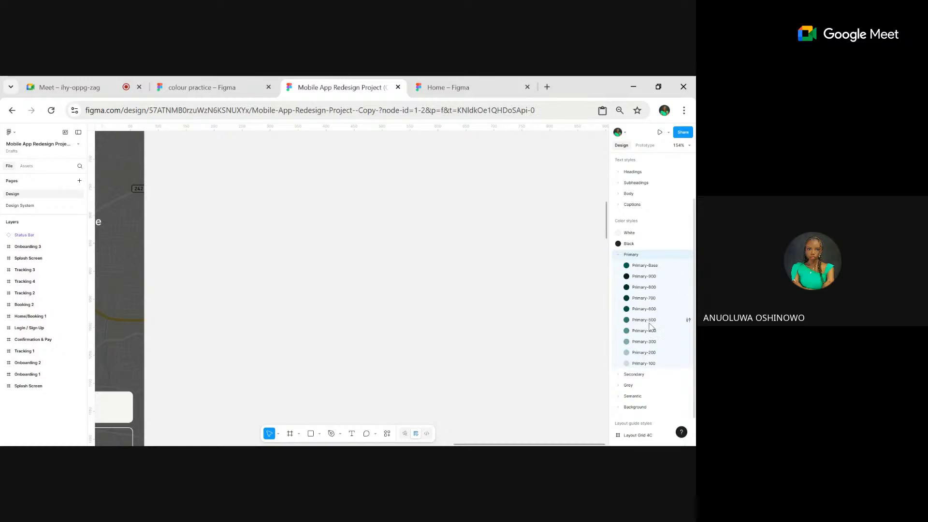
- Expand the Secondary, Grey and Semantic color style groups and examine their shades
click(618, 375)
scroll(620, 378, down, 3)
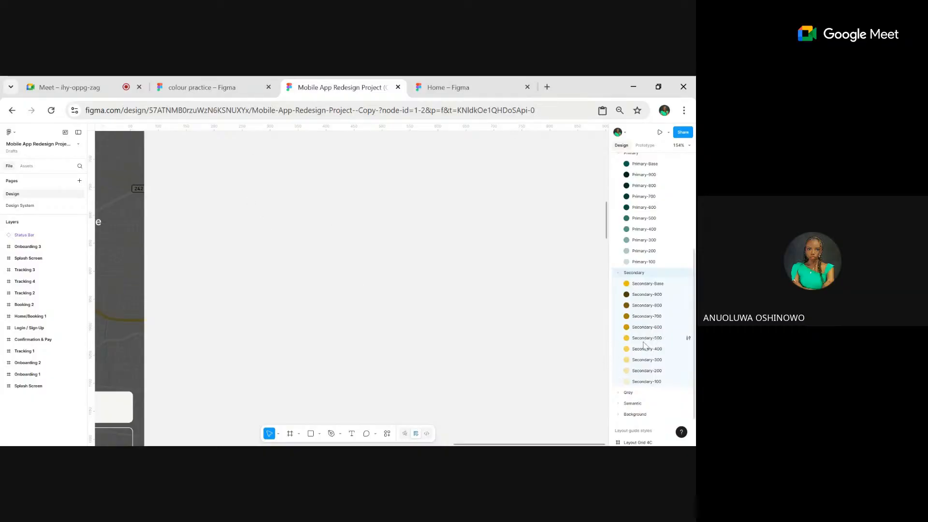
click(619, 394)
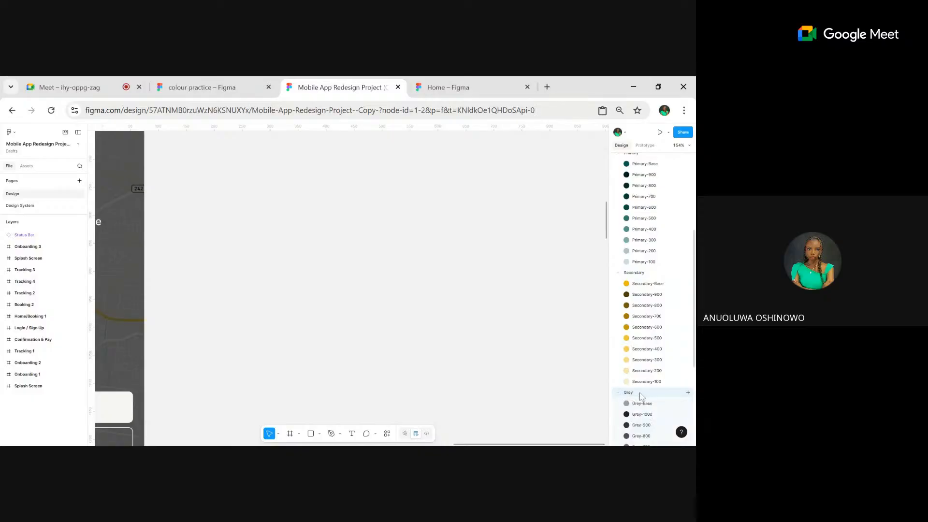
scroll(636, 333, down, 3)
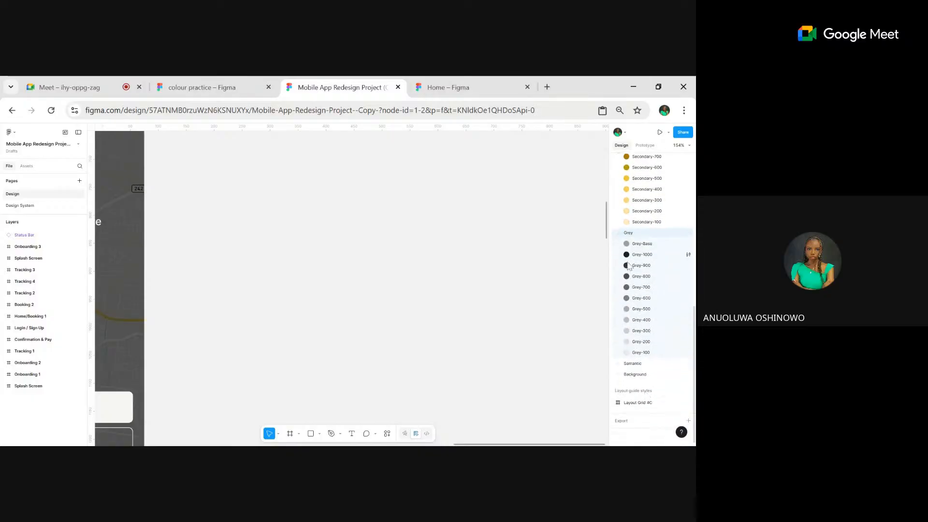
click(621, 365)
scroll(643, 370, up, 3)
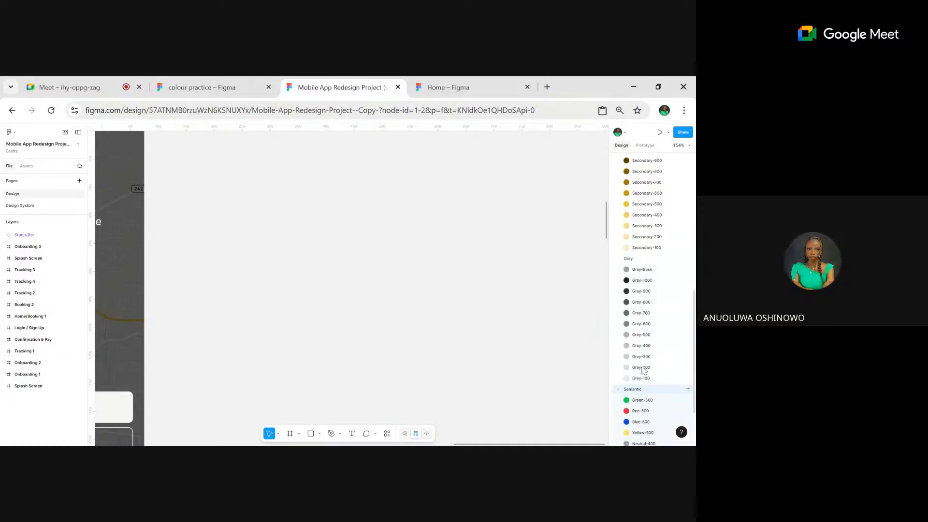
- Expand the Background color style group below the Semantic group and examine its color styles
scroll(379, 265, down, 5)
scroll(380, 267, down, 2)
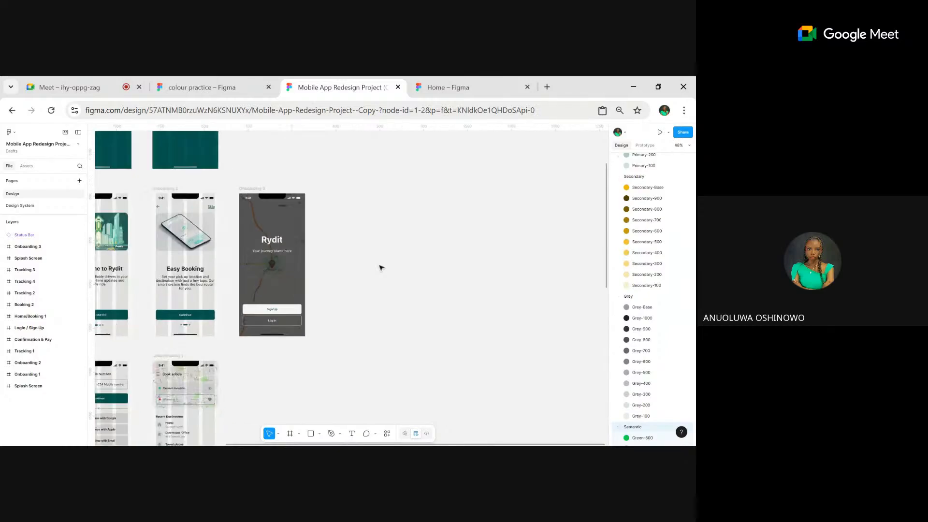
scroll(333, 245, up, 5)
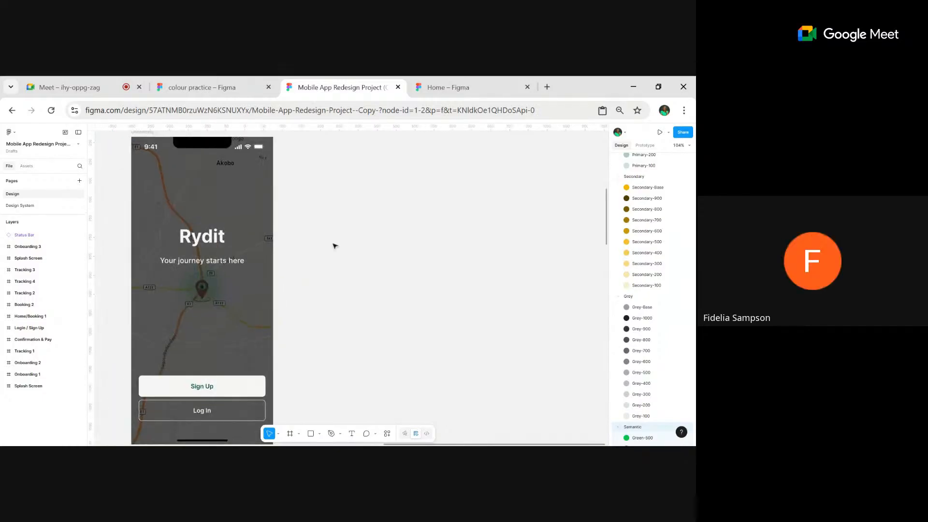
scroll(335, 246, up, 4)
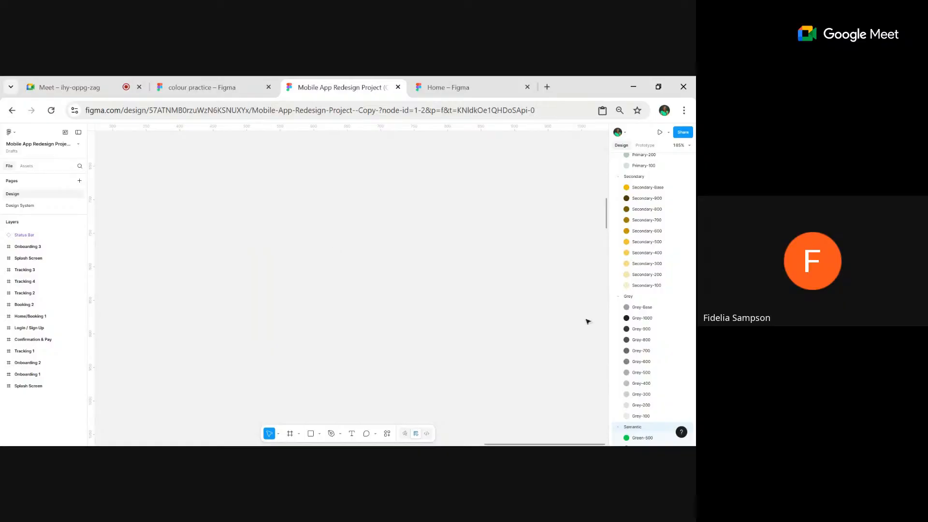
scroll(643, 338, down, 5)
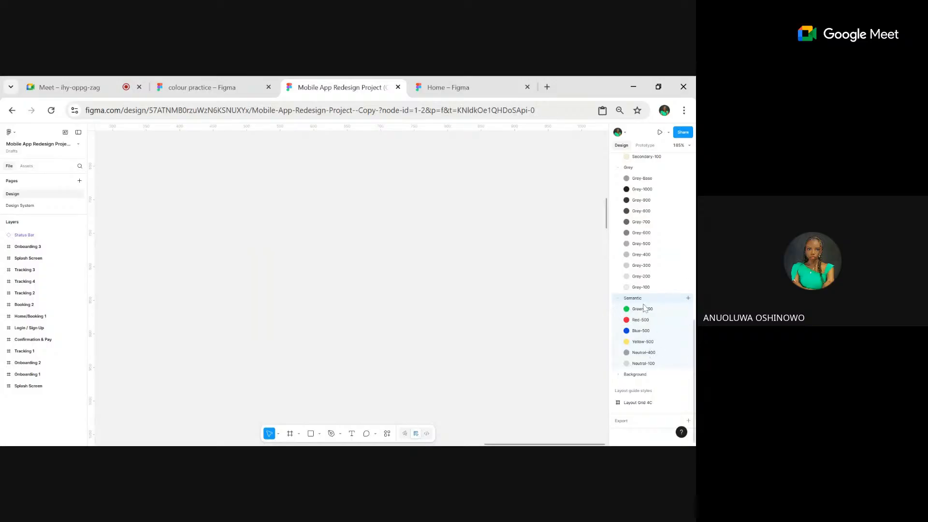
click(631, 376)
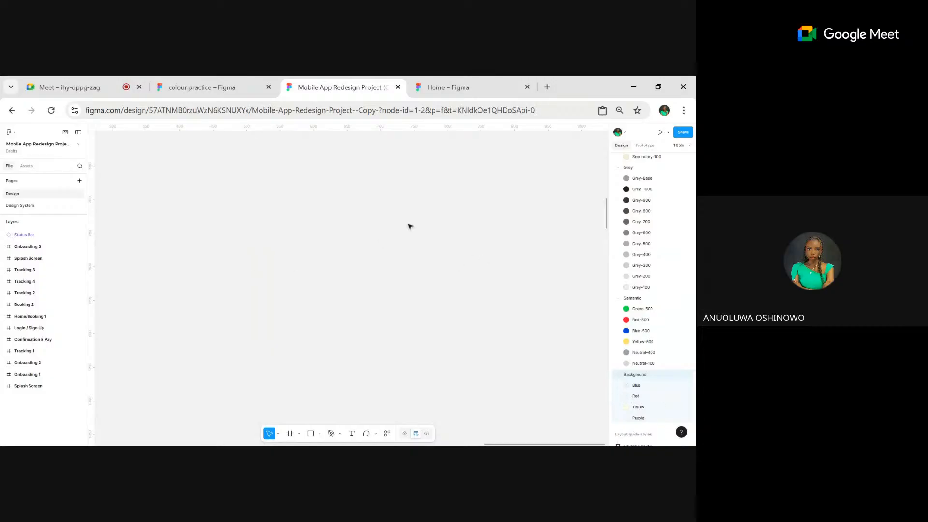
- Open the Design System page and examine the Primary, Secondary and Grey Scale palettes in the Color Styles frame
click(36, 206)
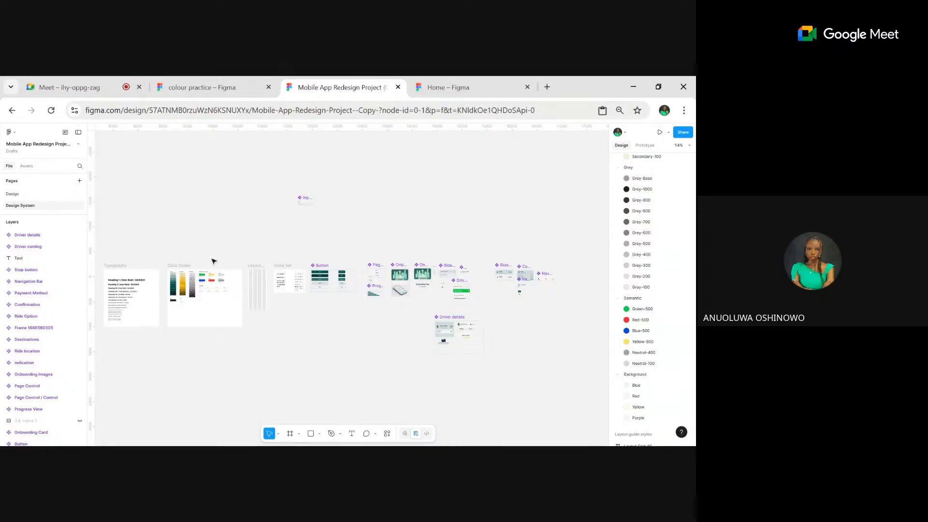
scroll(190, 275, up, 3)
scroll(190, 275, up, 5)
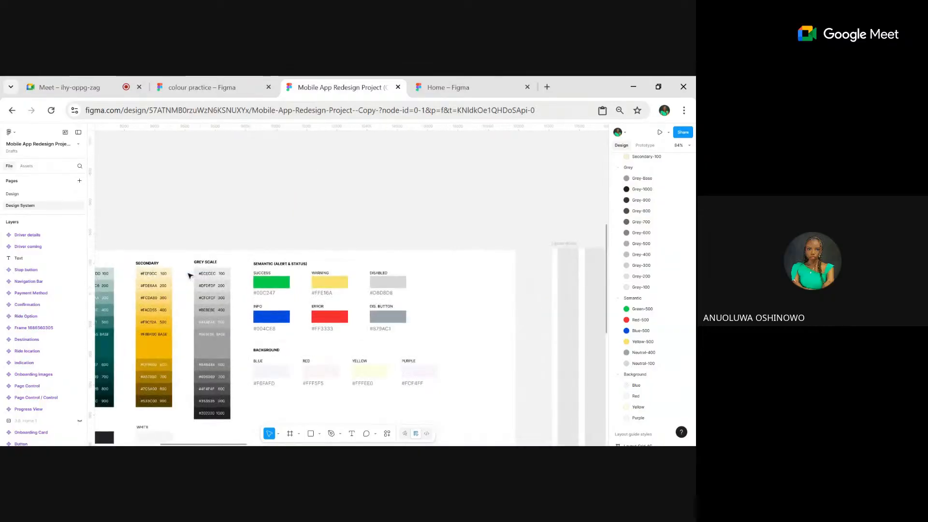
scroll(252, 312, left, 5)
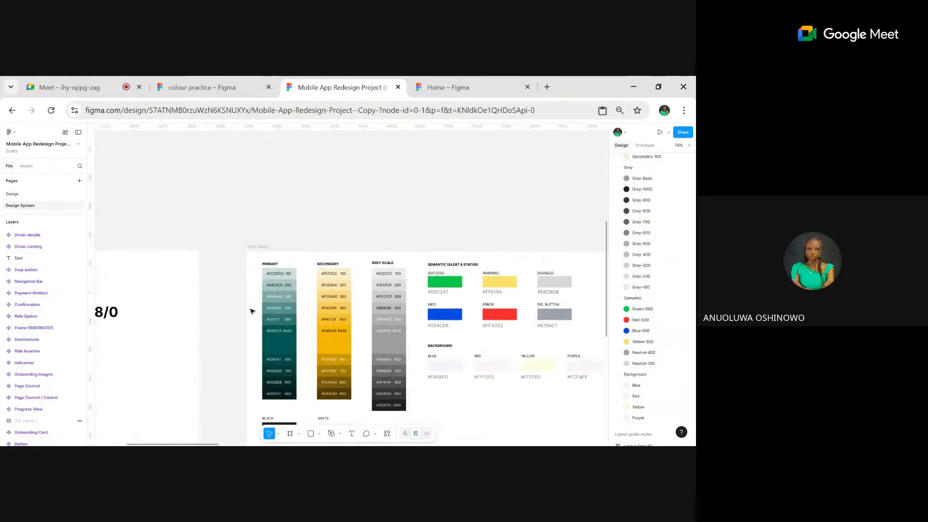
scroll(331, 343, down, 2)
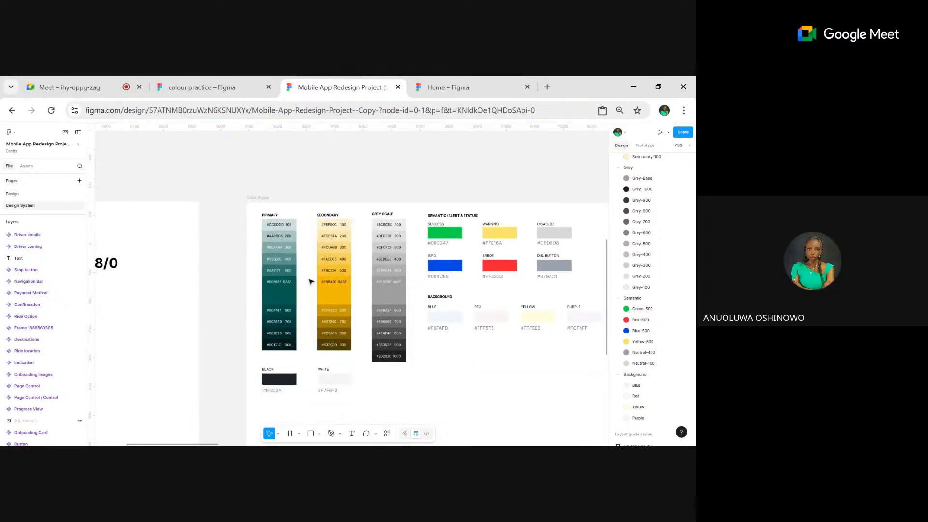
scroll(280, 257, up, 2)
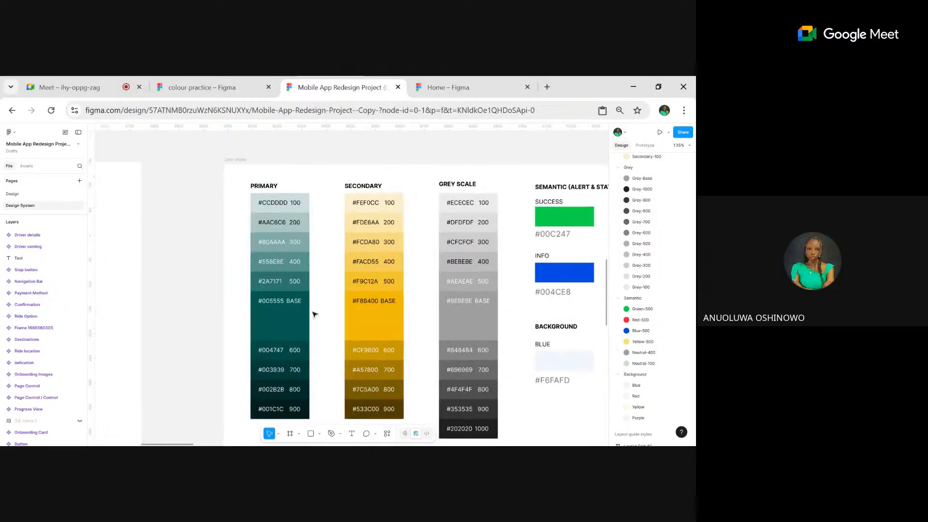
- Select the Primary palette column, then inspect the fill style linked to the Secondary palette's Base rectangle
double_click(269, 309)
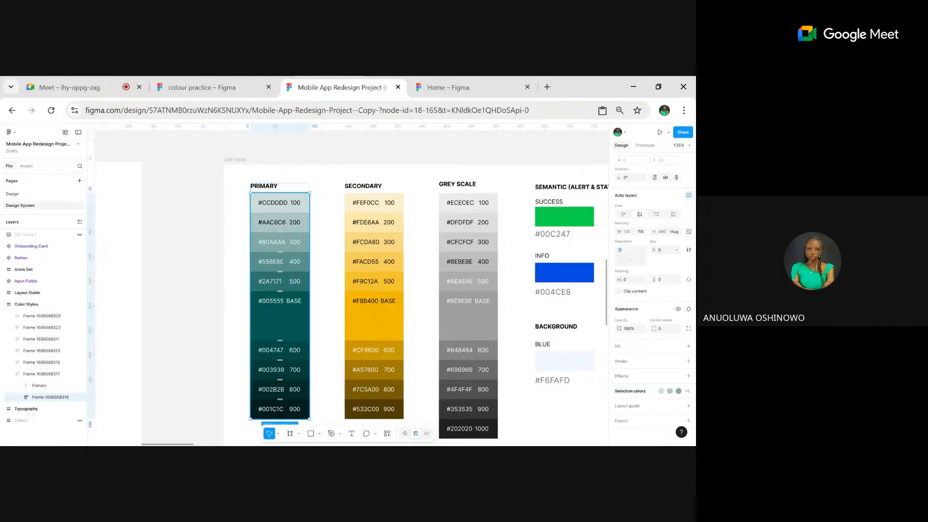
double_click(386, 339)
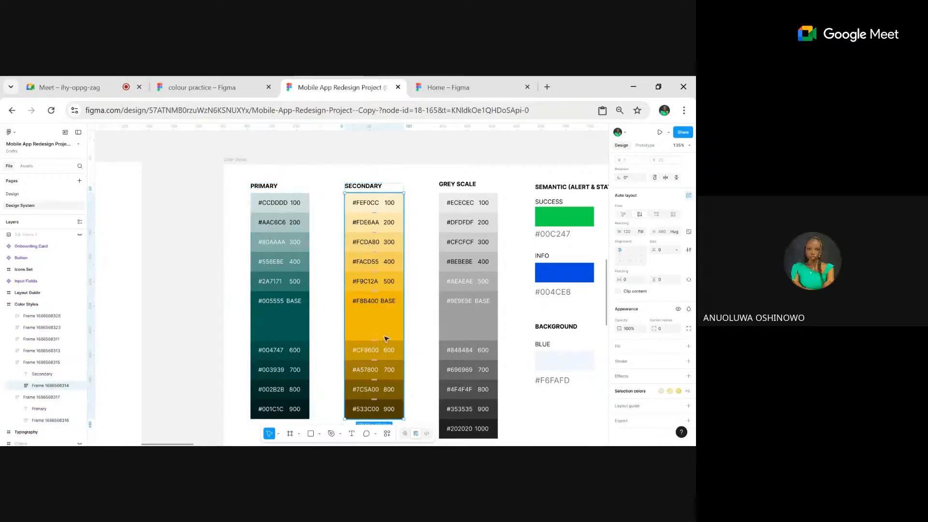
double_click(386, 339)
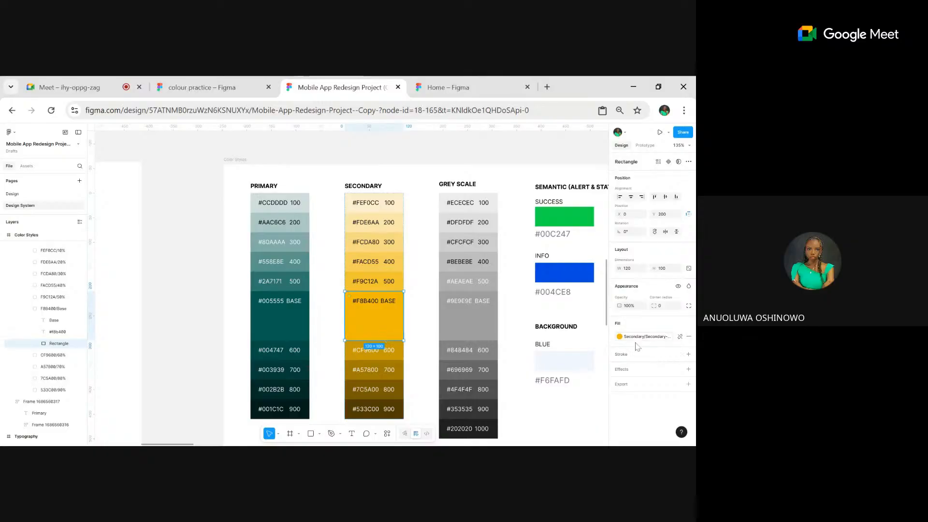
- Examine the Background swatches and inspect the fill style of the Dis. Button swatch in the Semantic group
click(549, 369)
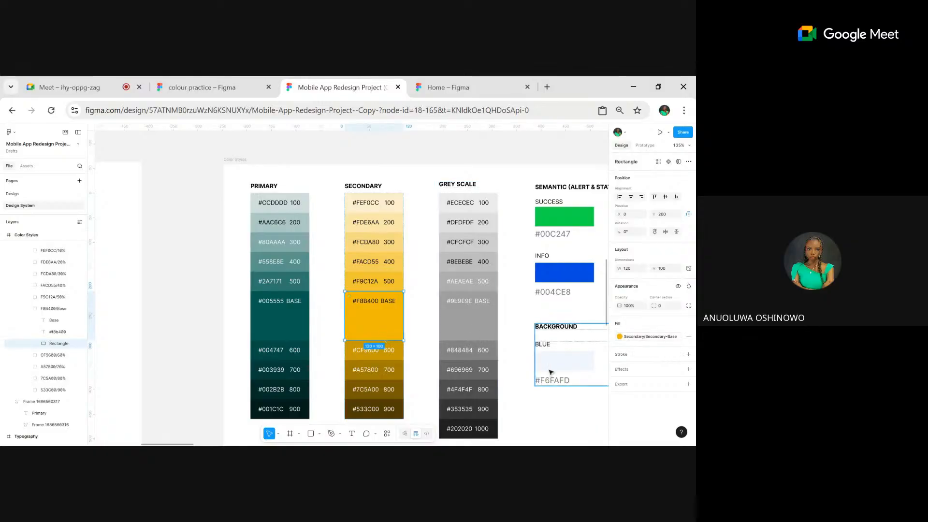
scroll(551, 372, right, 1)
scroll(551, 372, right, 4)
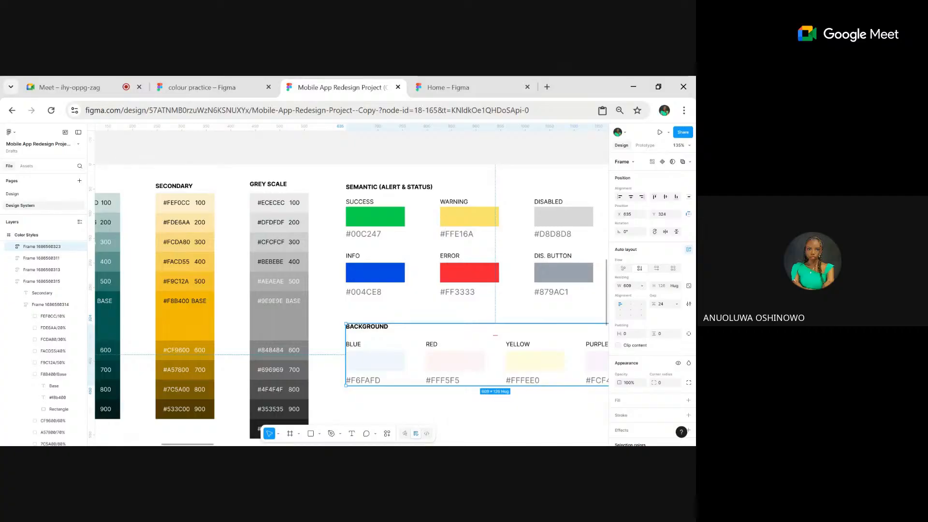
scroll(446, 369, right, 3)
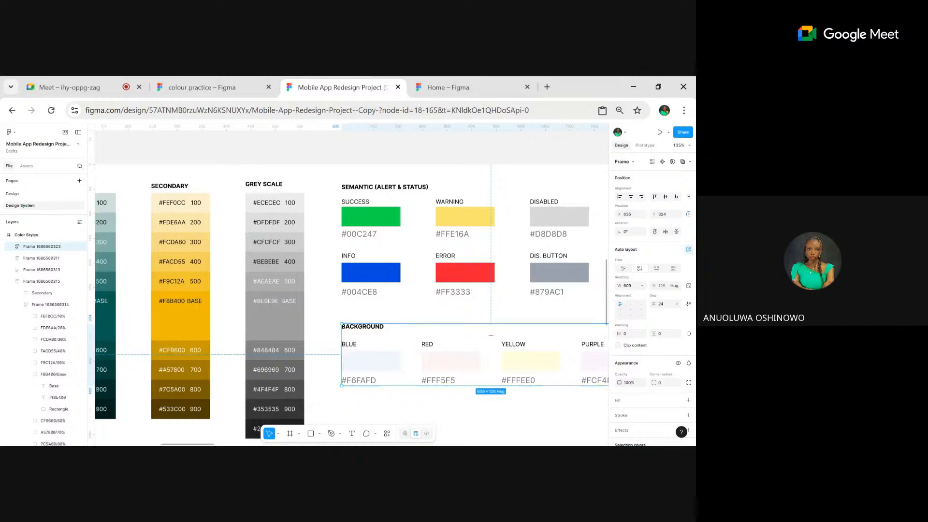
scroll(446, 368, down, 3)
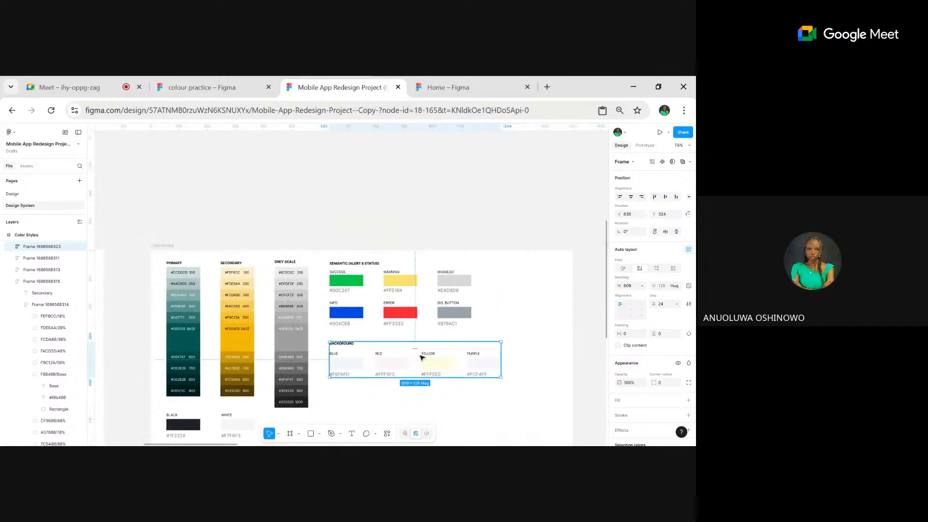
click(461, 311)
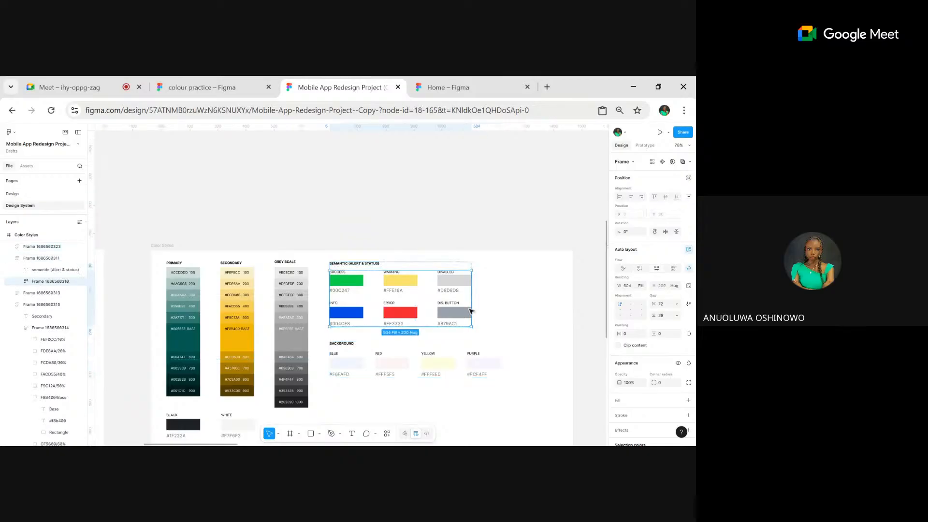
double_click(456, 310)
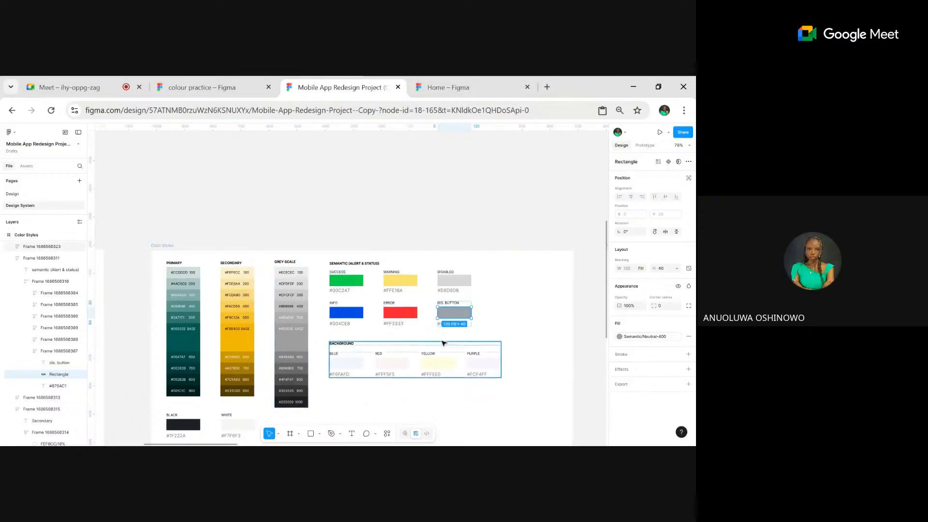
scroll(443, 343, down, 1)
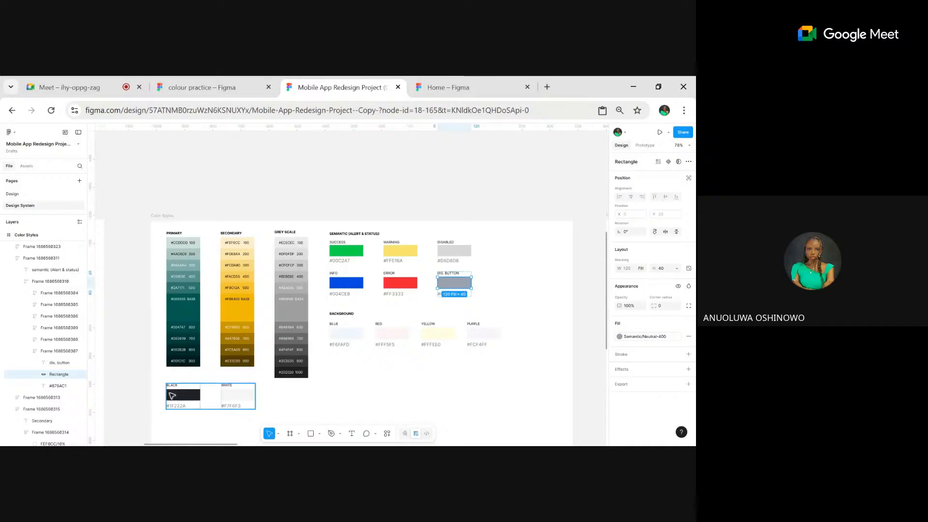
scroll(251, 401, down, 1)
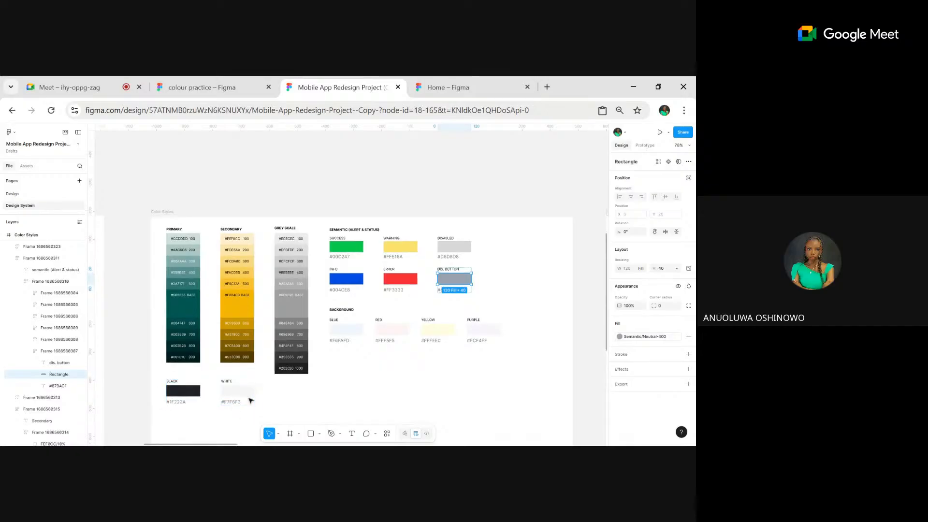
- Inspect the Layout Guide frame and the Heading 1 text style in the Typography frame
scroll(251, 401, down, 5)
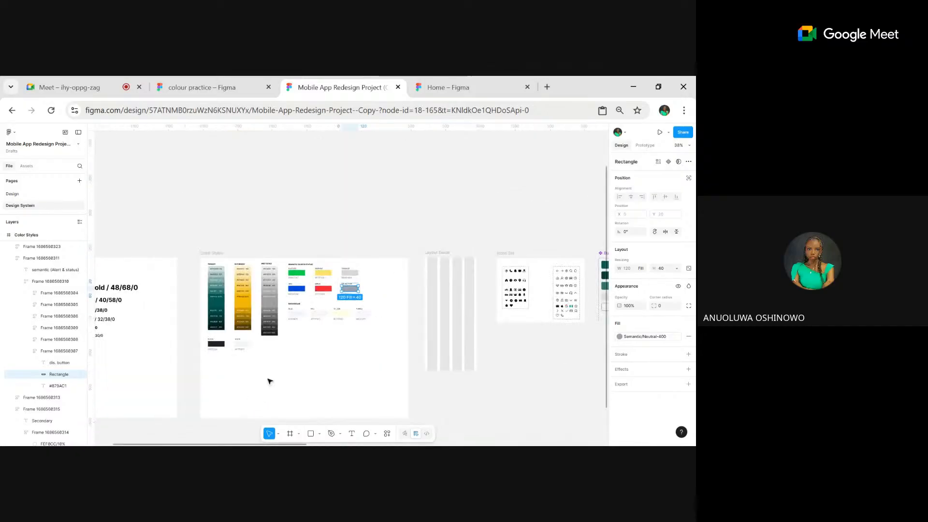
click(428, 326)
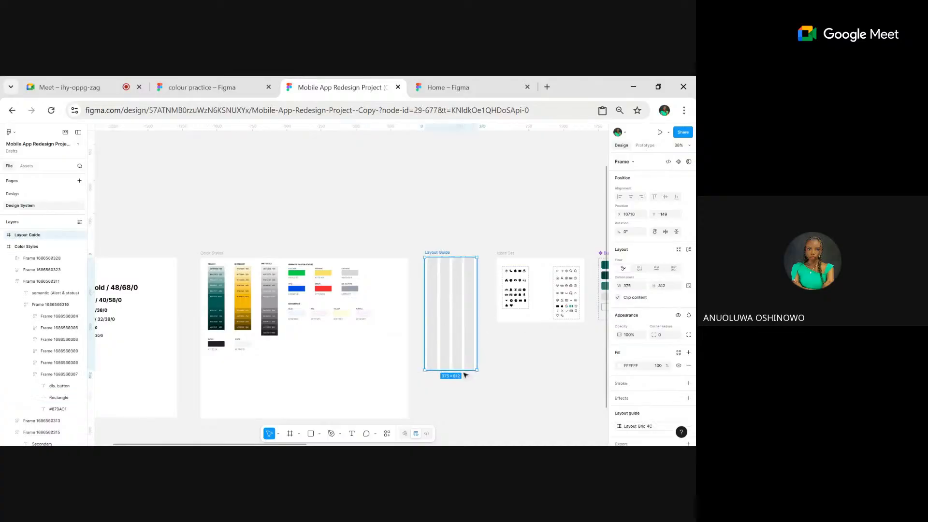
scroll(306, 321, left, 8)
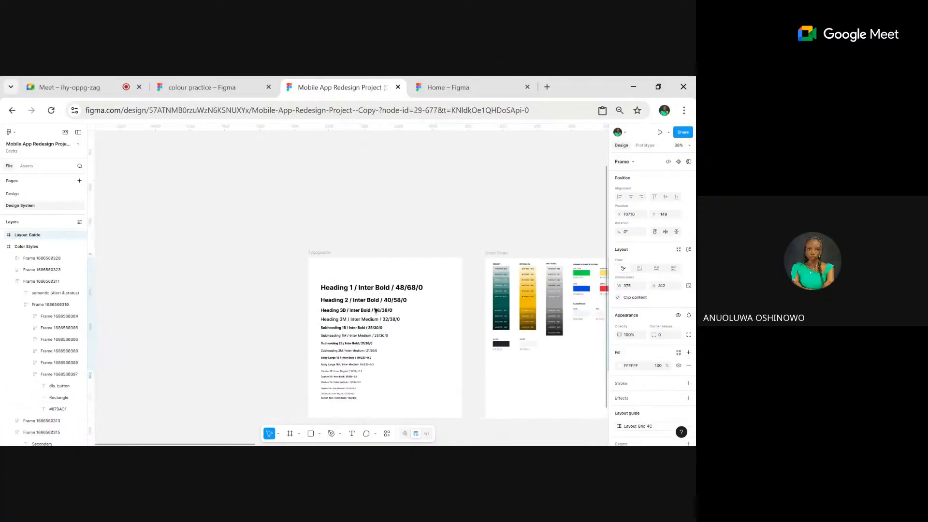
click(373, 290)
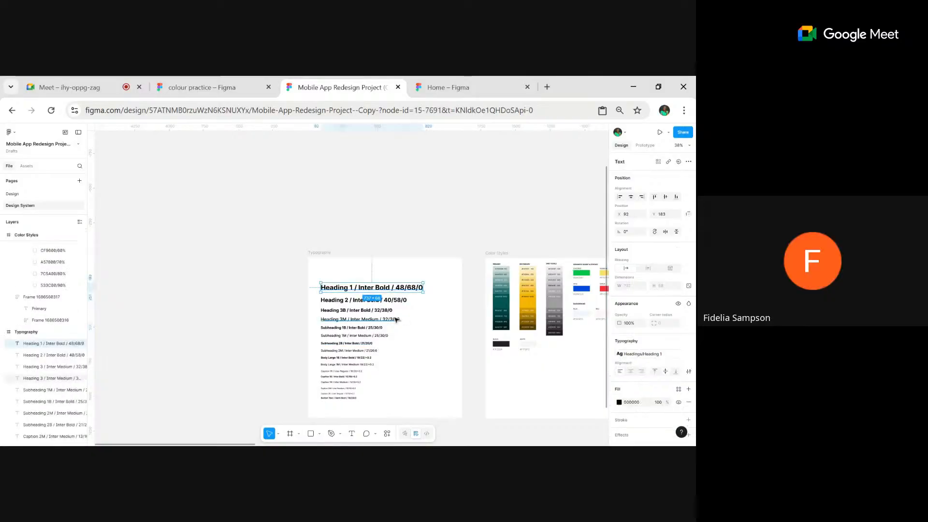
scroll(367, 363, right, 10)
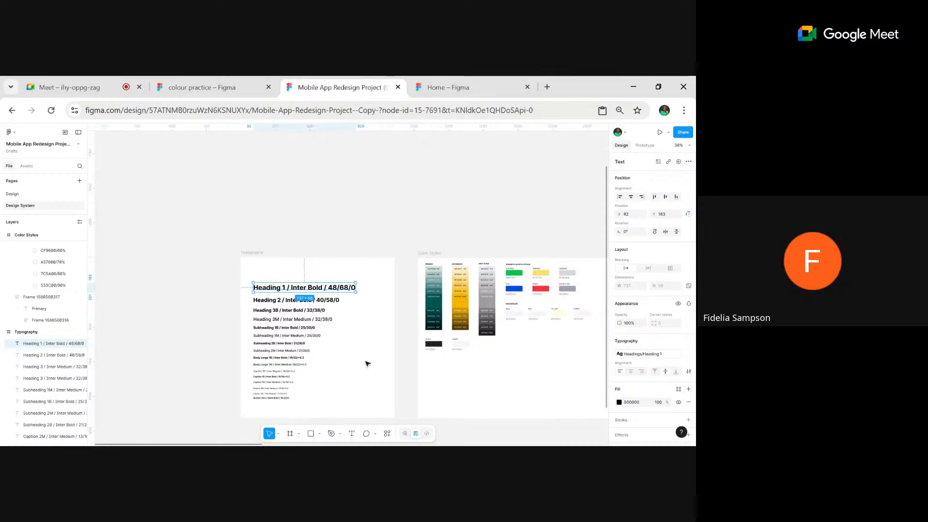
scroll(367, 339, left, 5)
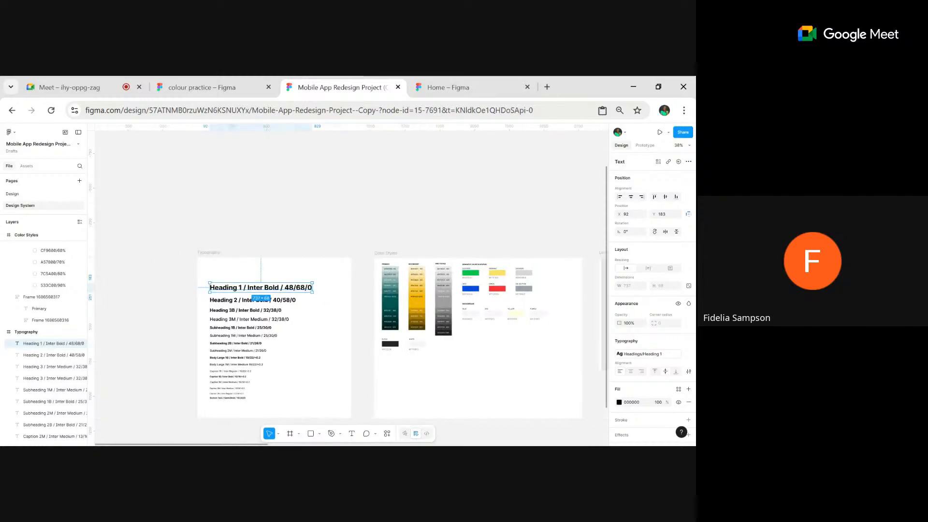
scroll(368, 338, right, 4)
scroll(350, 290, left, 3)
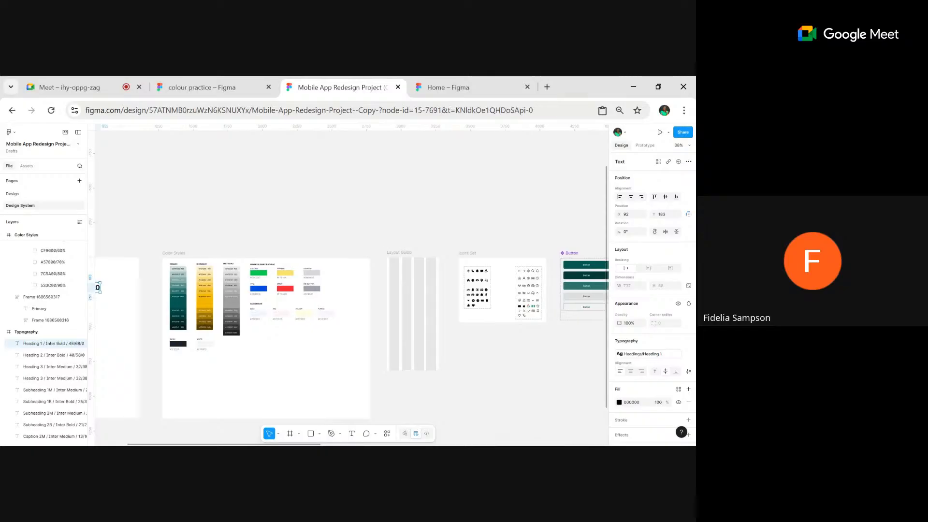
scroll(290, 314, left, 6)
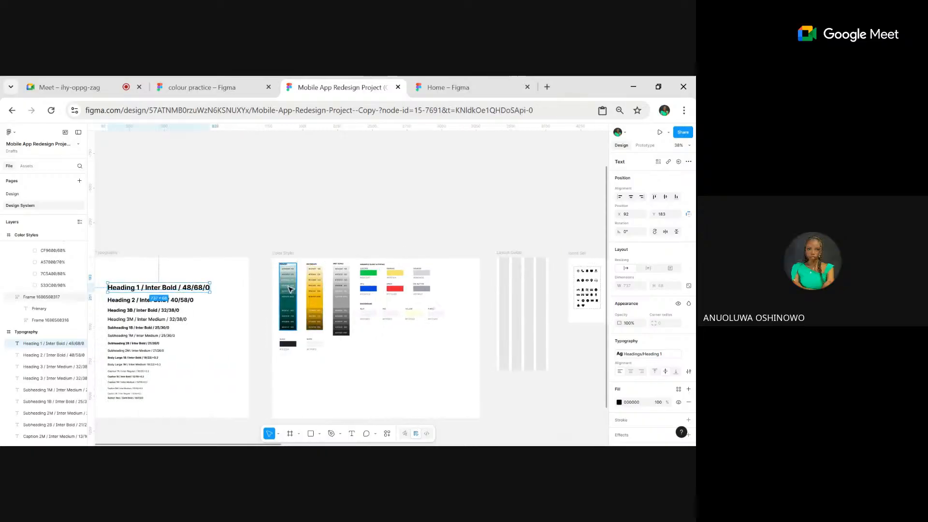
- Select the Base swatches in the Primary and Secondary palettes in turn and inspect their linked color styles
scroll(290, 288, up, 5)
scroll(290, 289, up, 4)
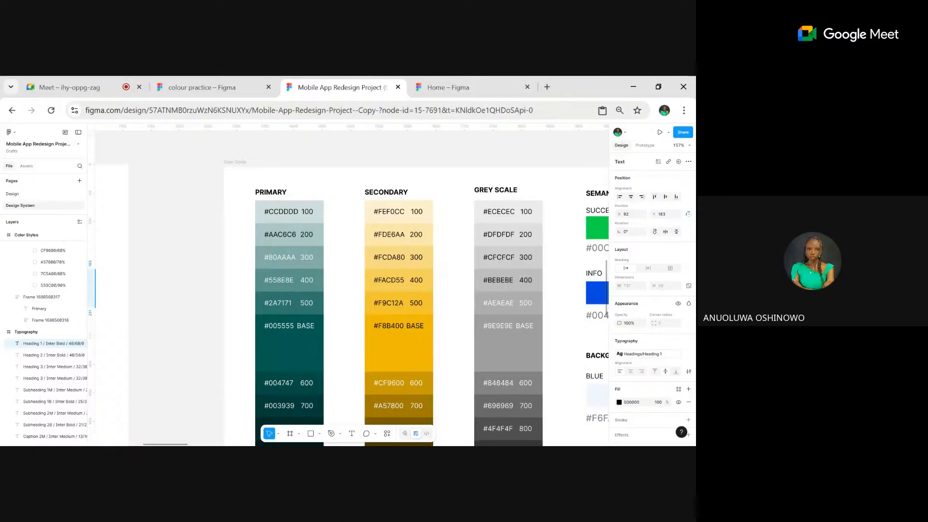
click(310, 342)
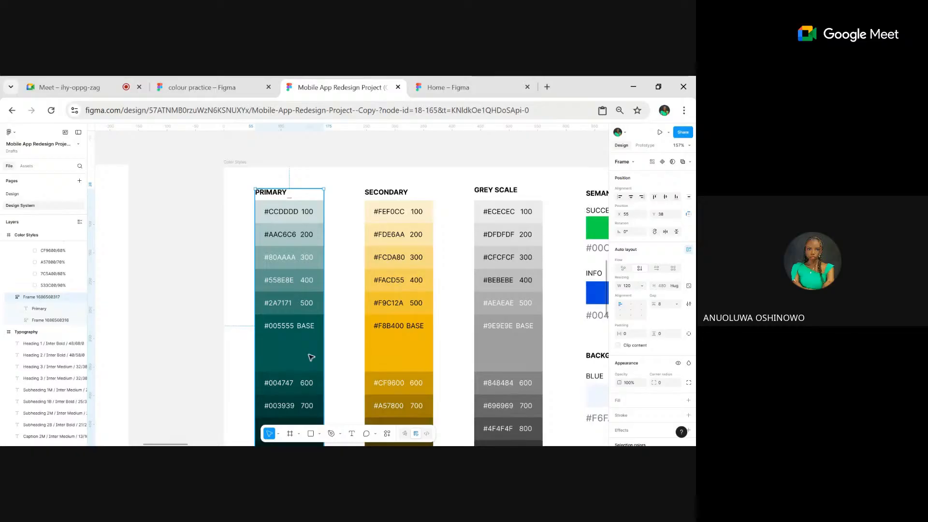
click(311, 358)
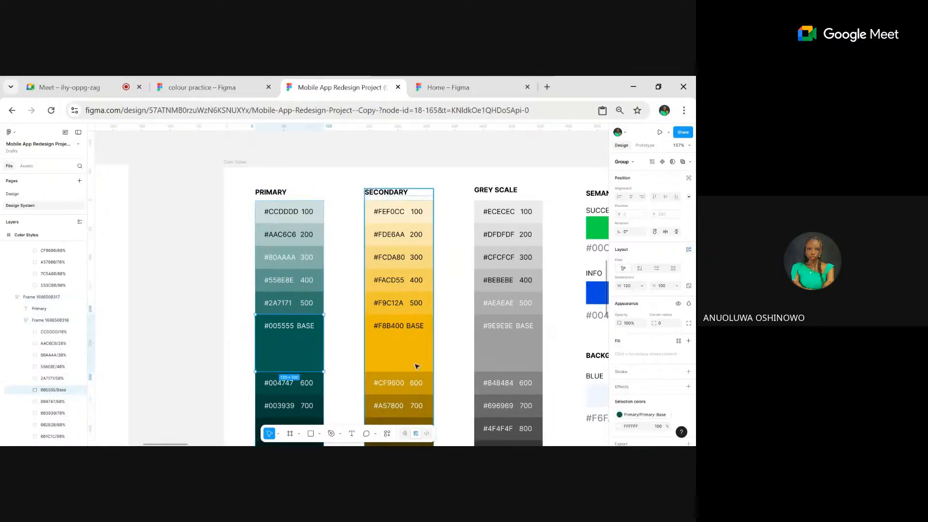
scroll(160, 230, down, 5)
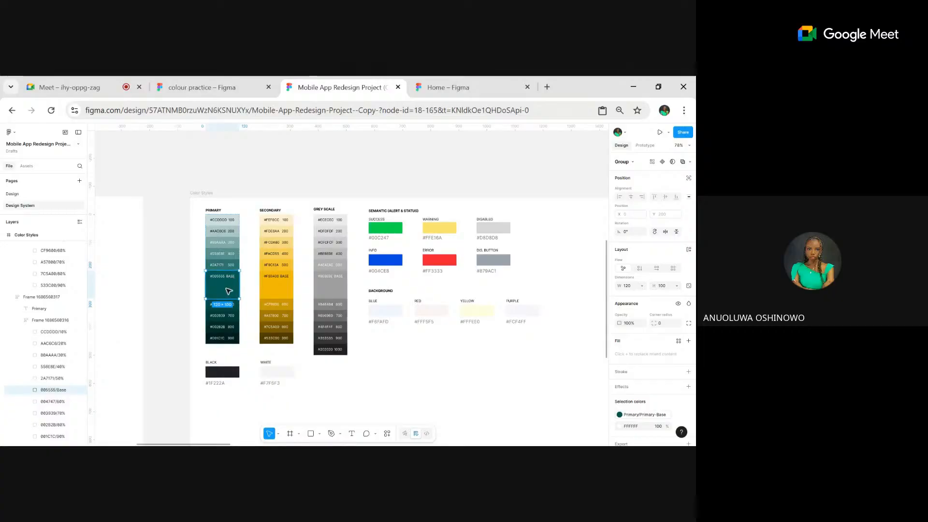
click(276, 292)
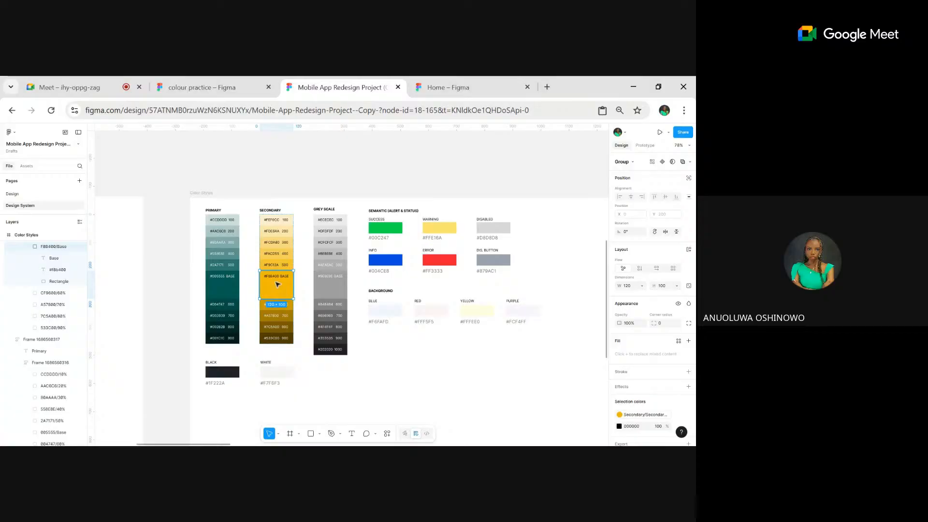
scroll(278, 284, up, 5)
scroll(277, 284, down, 4)
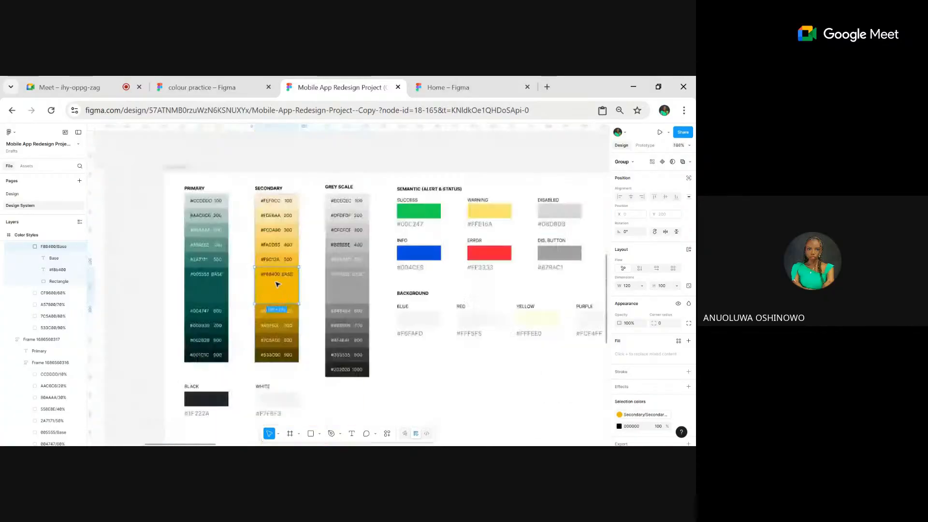
- In the colour practice file, duplicate the white circle from the Manual Colour section onto the canvas above the blue circles and open its fill colour
scroll(278, 284, down, 3)
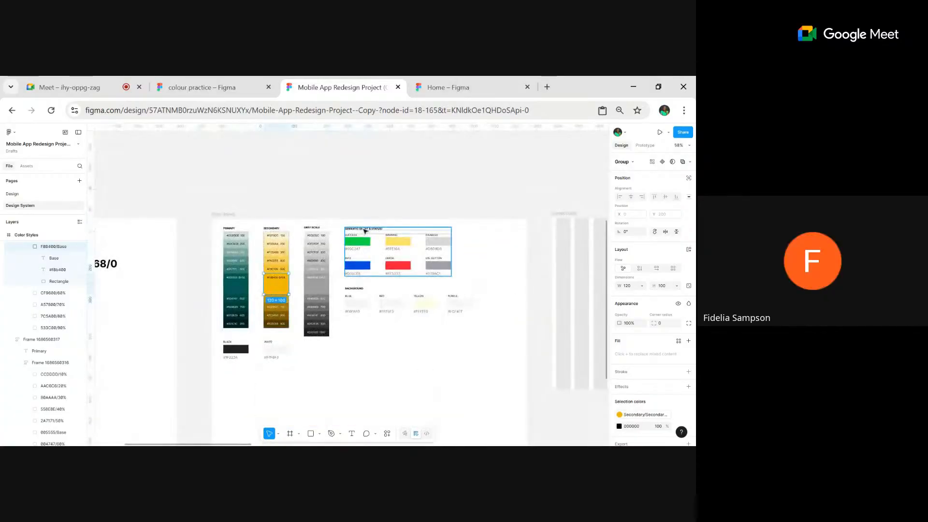
click(200, 83)
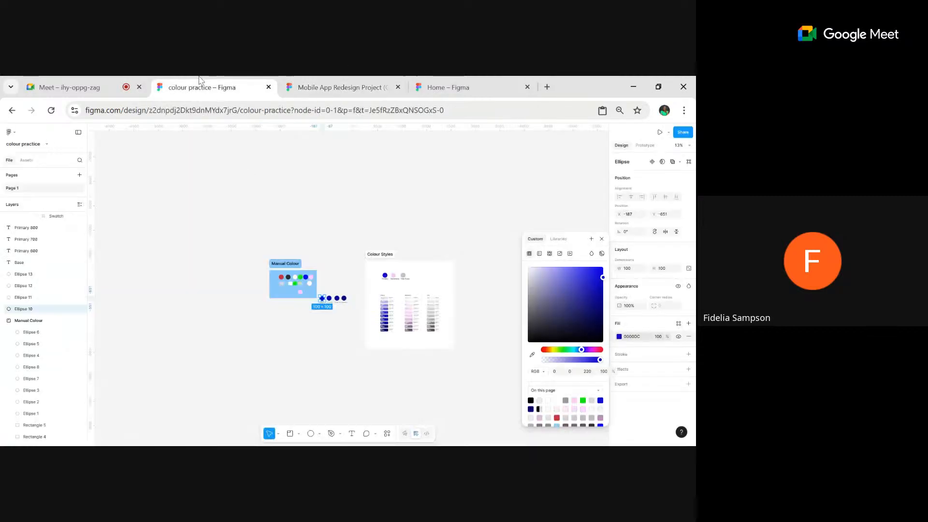
scroll(348, 292, up, 10)
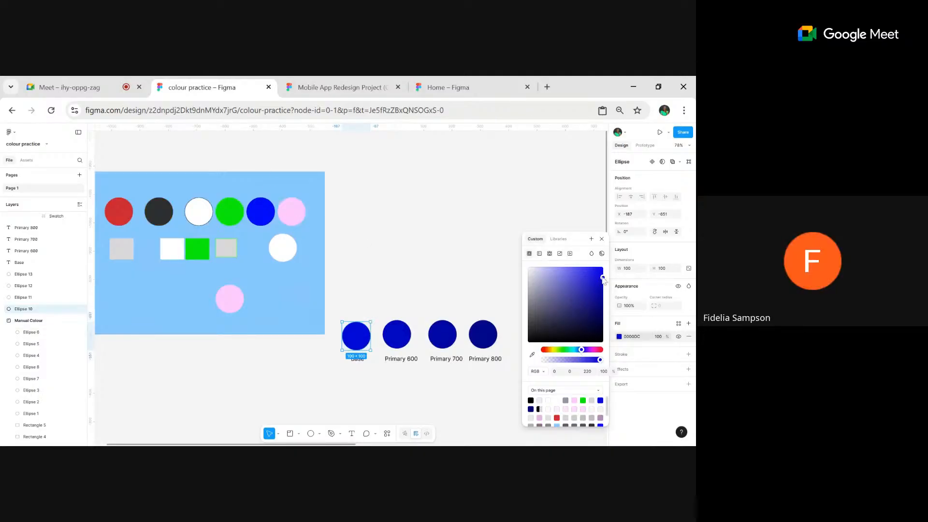
click(283, 249)
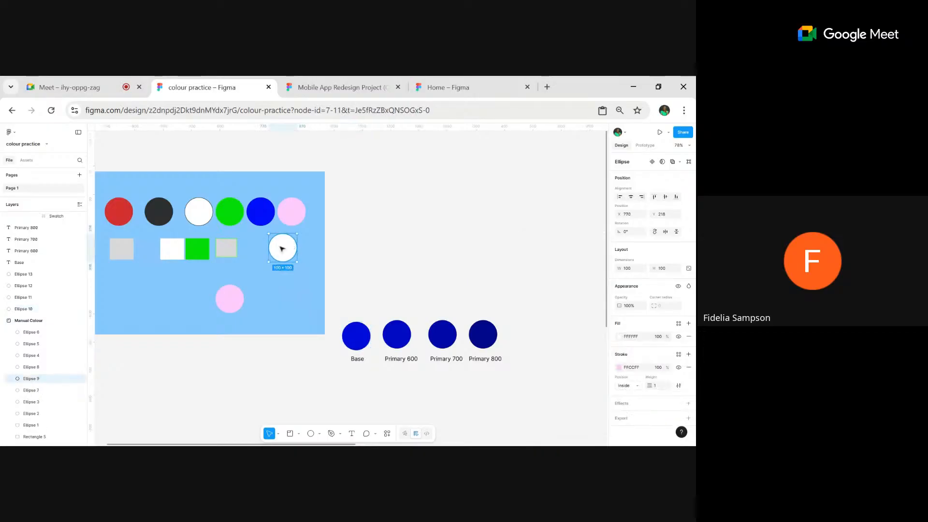
drag(282, 248, 404, 248)
scroll(274, 278, left, 3)
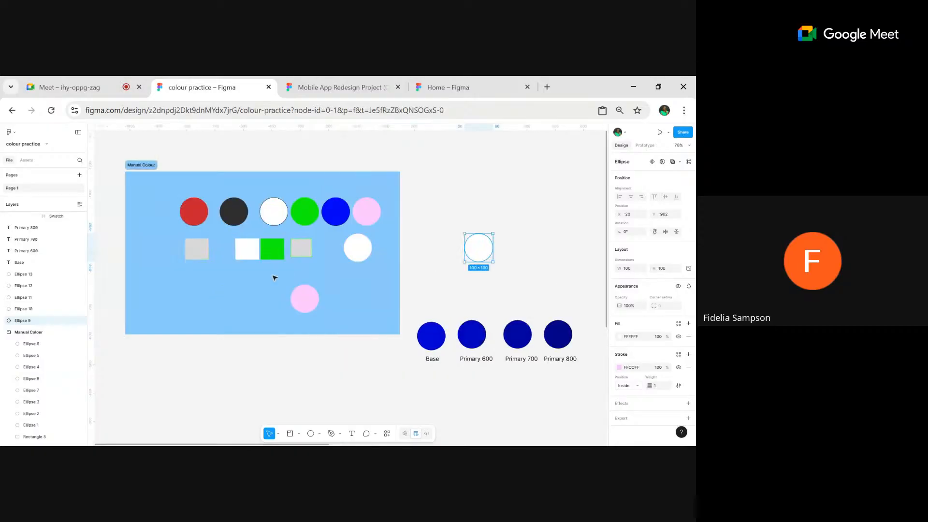
click(619, 337)
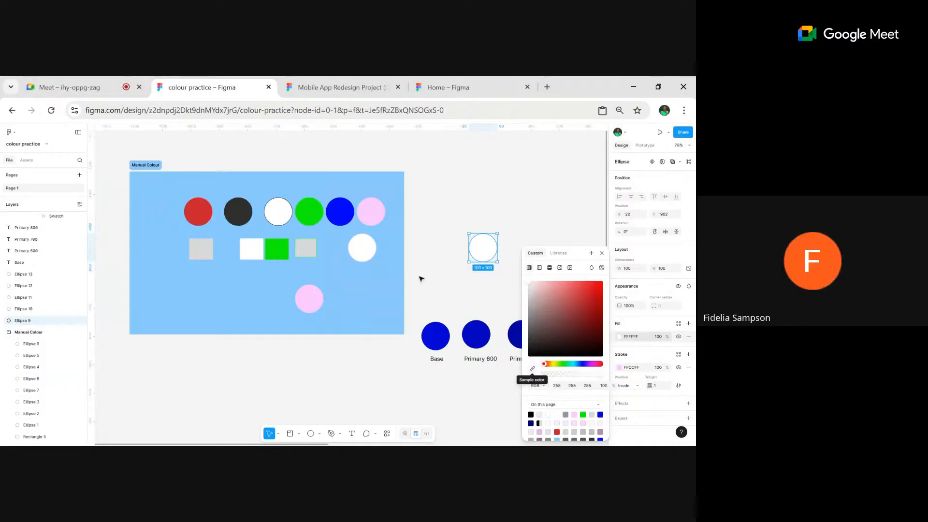
- Examine the Manual Colour and Colour Styles sections, selecting the Colour Styles section to review its palettes
scroll(421, 279, right, 15)
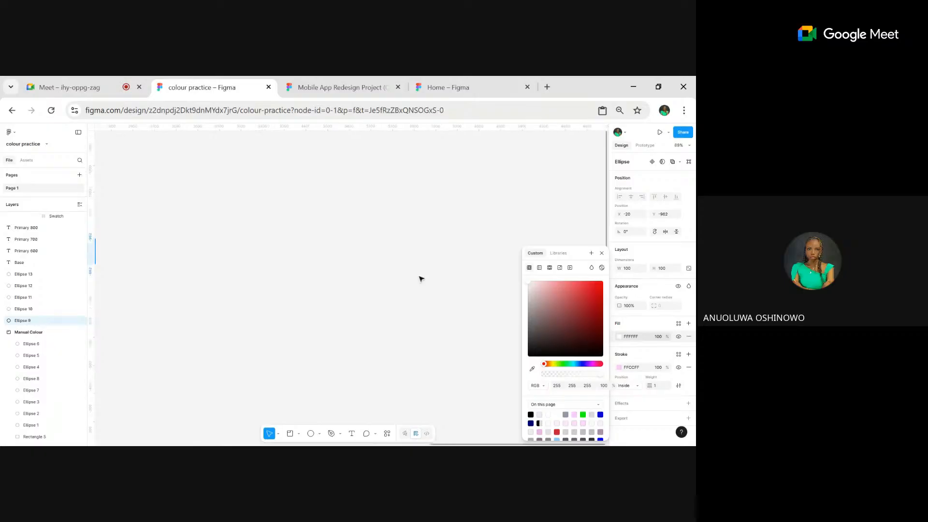
scroll(421, 279, down, 8)
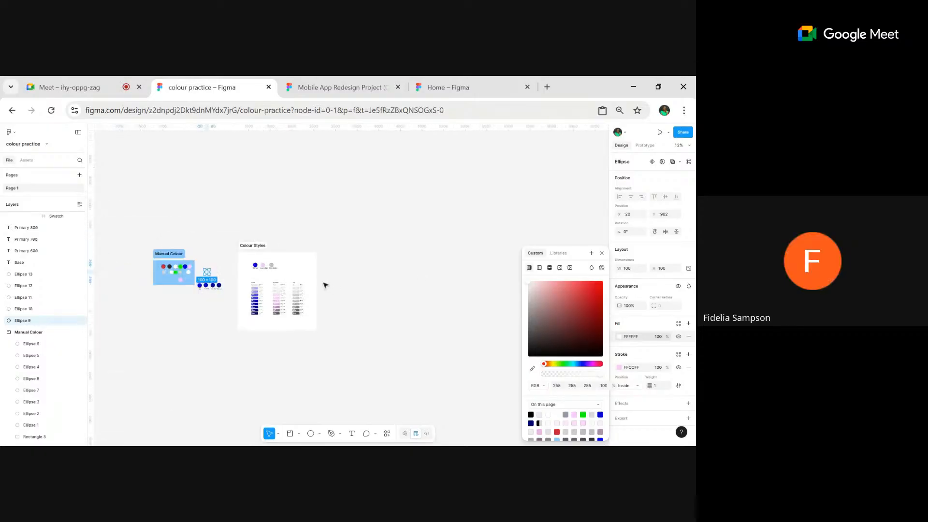
scroll(430, 259, down, 6)
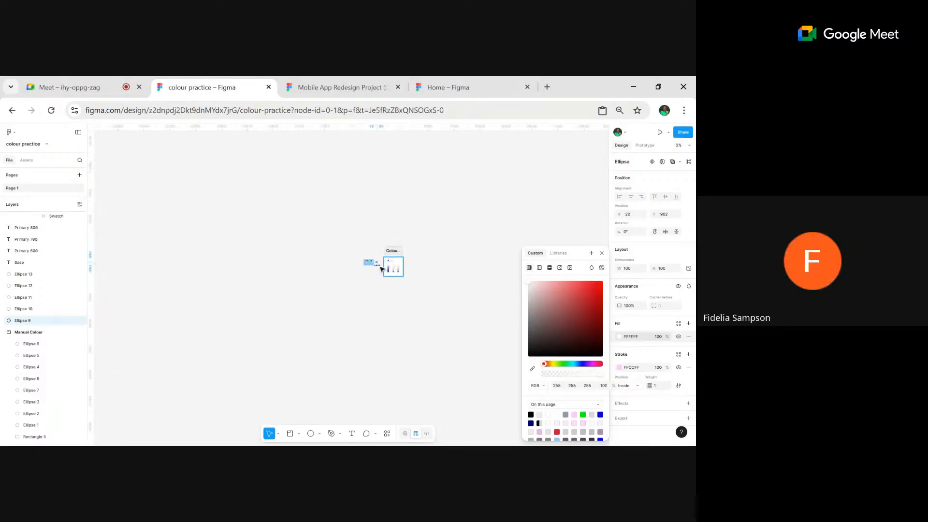
scroll(380, 268, up, 6)
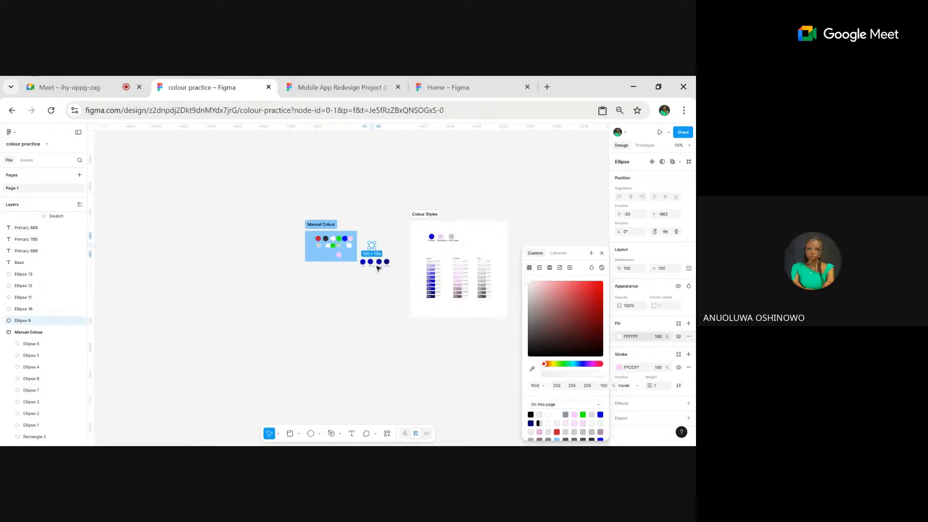
scroll(377, 268, up, 4)
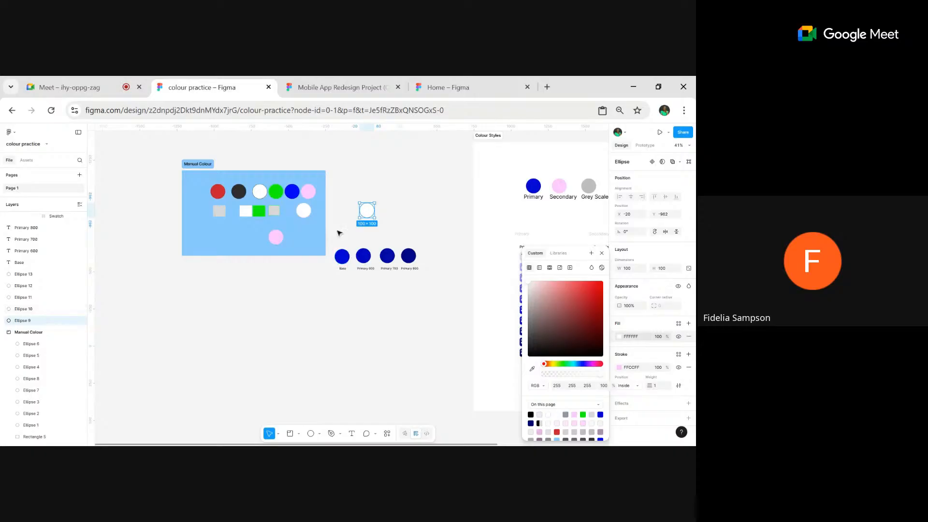
scroll(340, 234, down, 6)
click(385, 207)
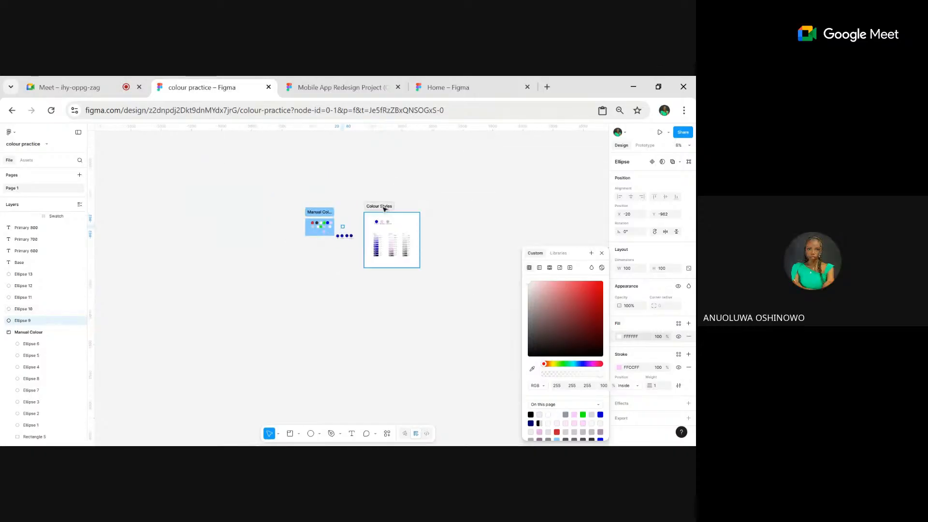
scroll(384, 207, up, 6)
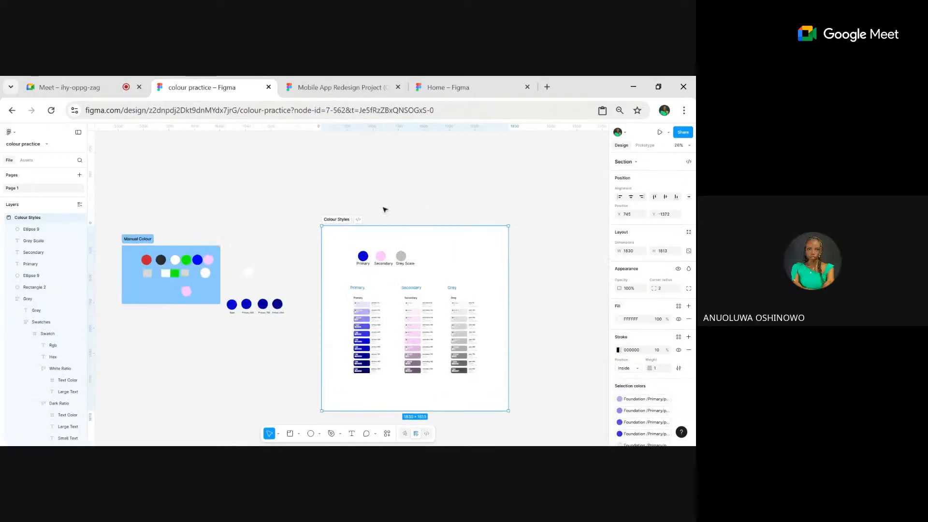
scroll(425, 330, down, 5)
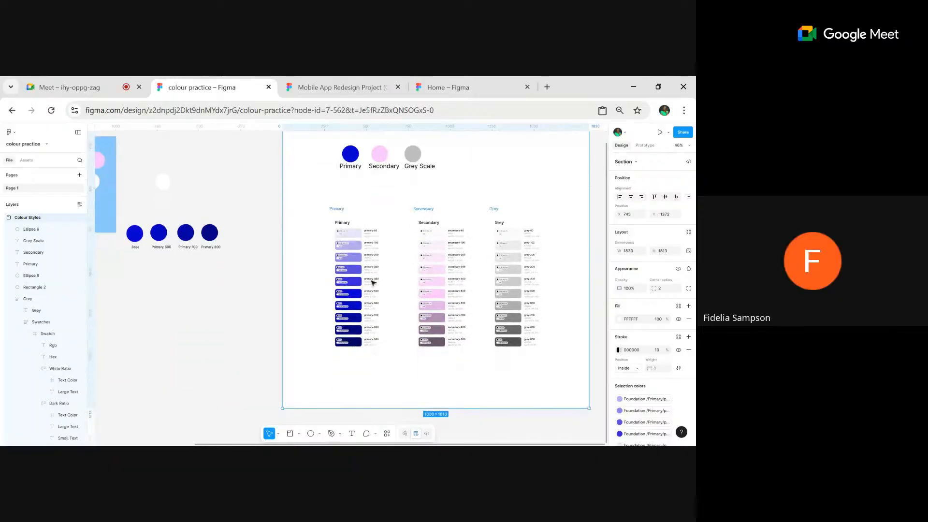
- Inspect the primary-300 swatch in the Primary palette, including its hex code text and linked fill style
double_click(356, 267)
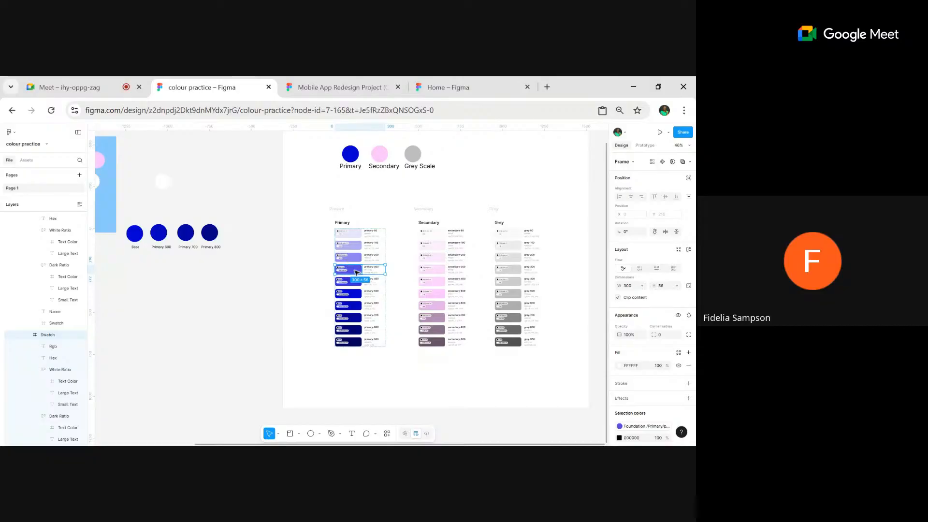
scroll(347, 265, up, 5)
scroll(356, 272, up, 1)
scroll(365, 270, down, 2)
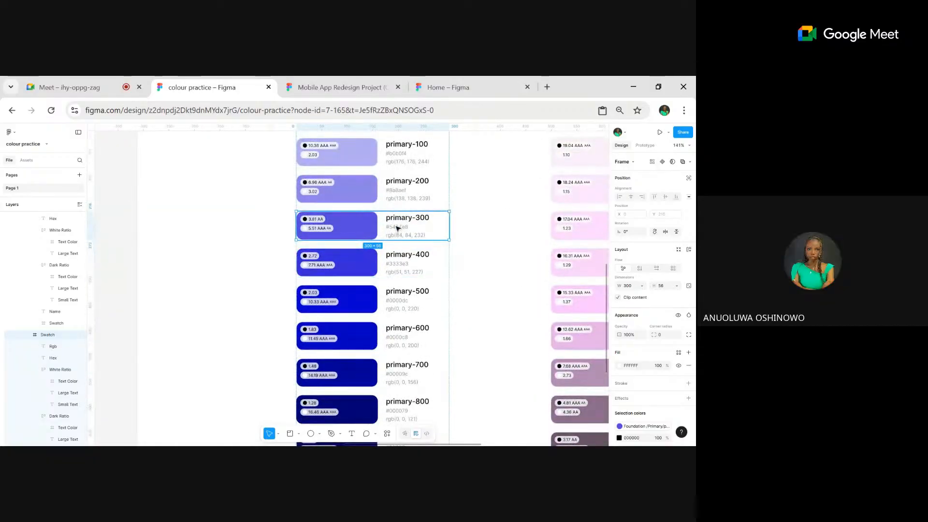
scroll(396, 229, up, 10)
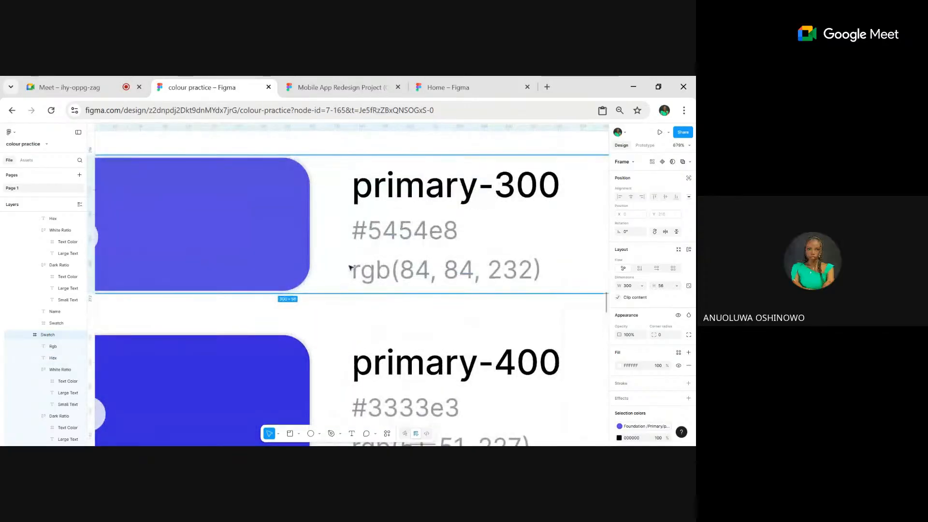
click(365, 234)
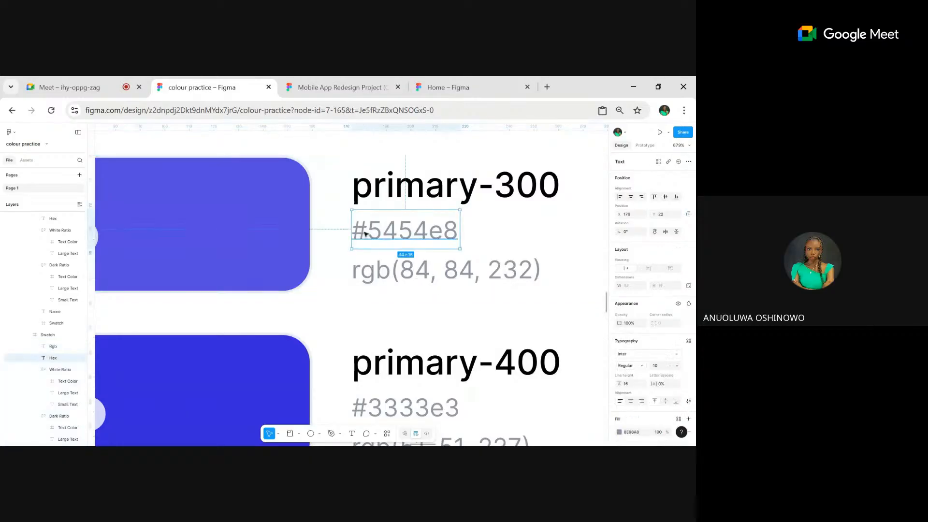
scroll(364, 234, down, 10)
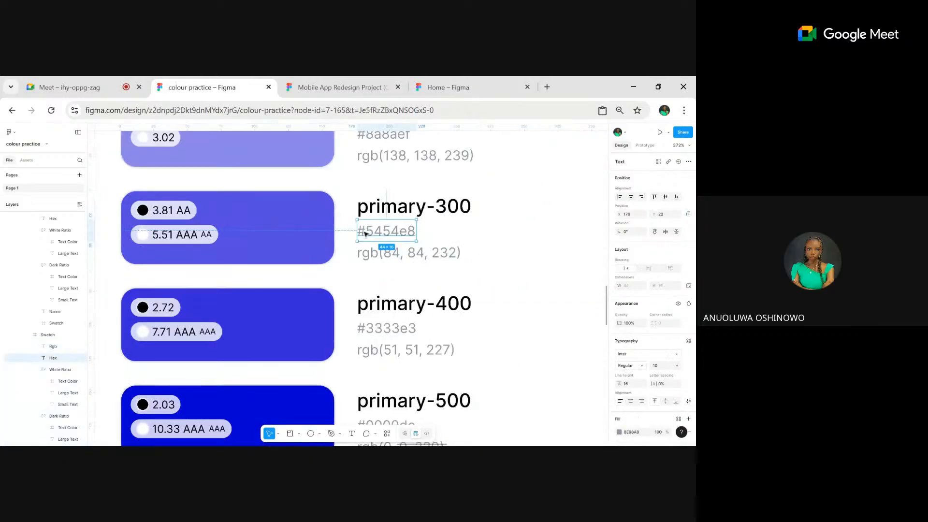
click(328, 231)
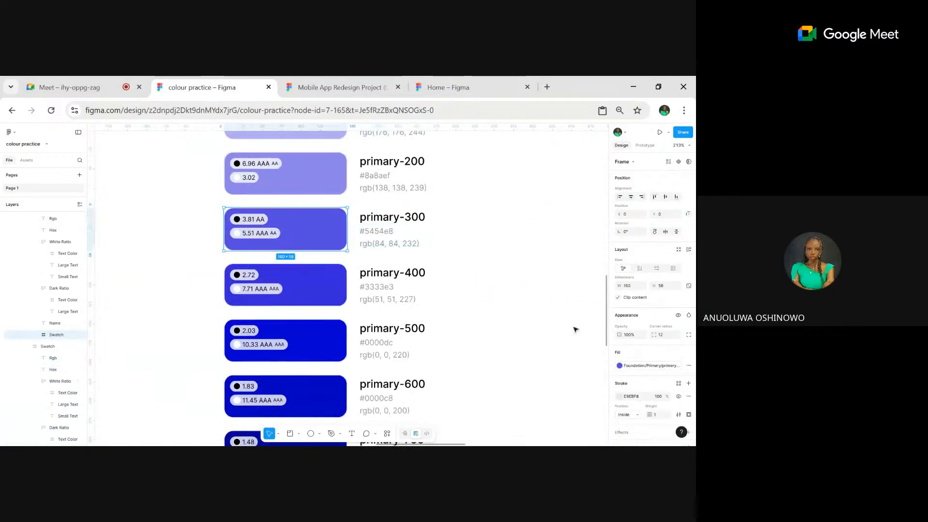
- Inspect the fill of the secondary-600 swatch and browse the library color styles available for it, leaving the fill as is
scroll(322, 342, right, 5)
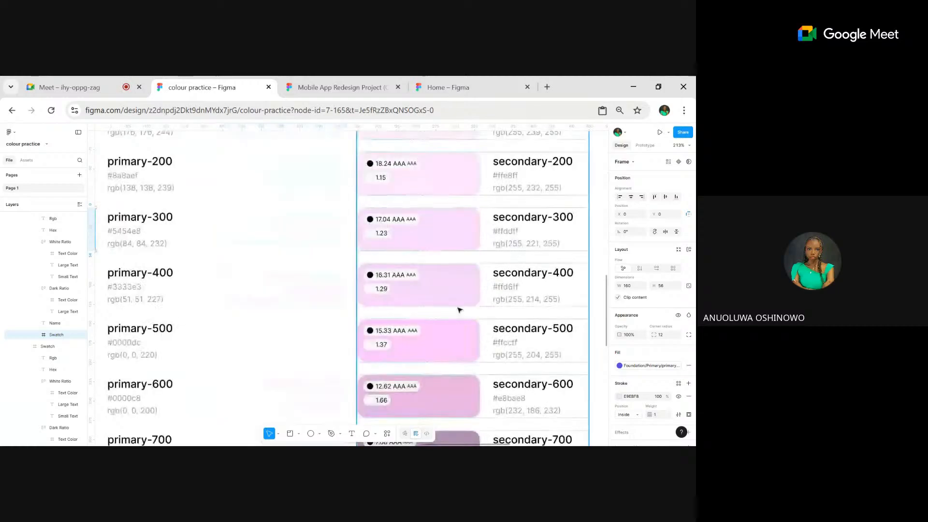
click(454, 387)
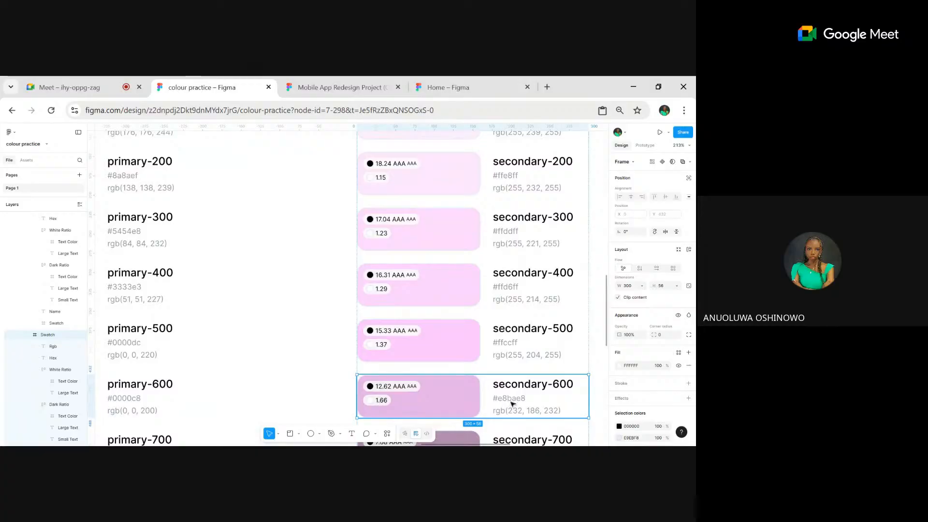
click(451, 393)
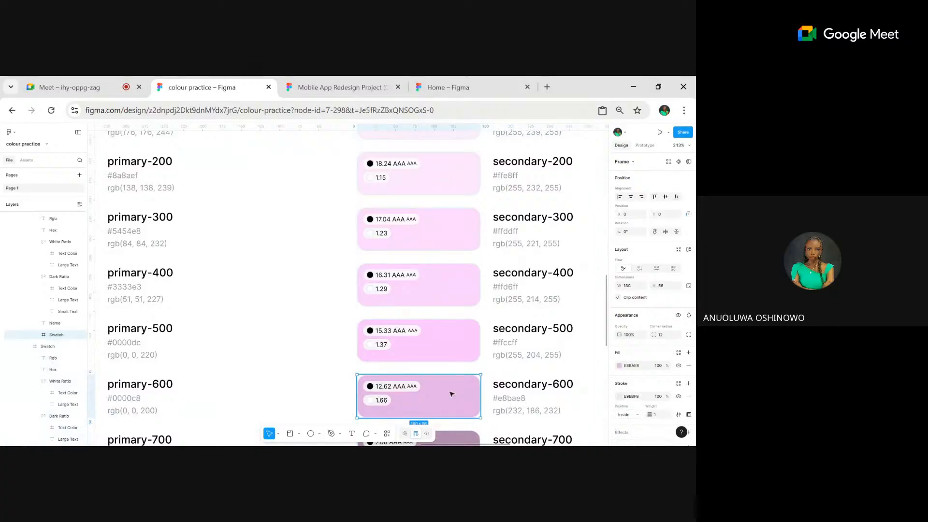
scroll(452, 393, down, 4)
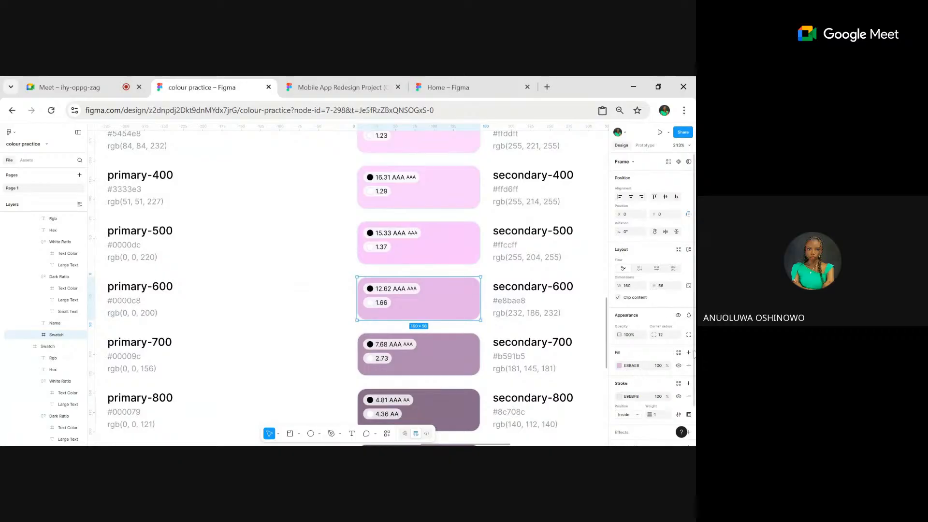
scroll(398, 274, down, 3)
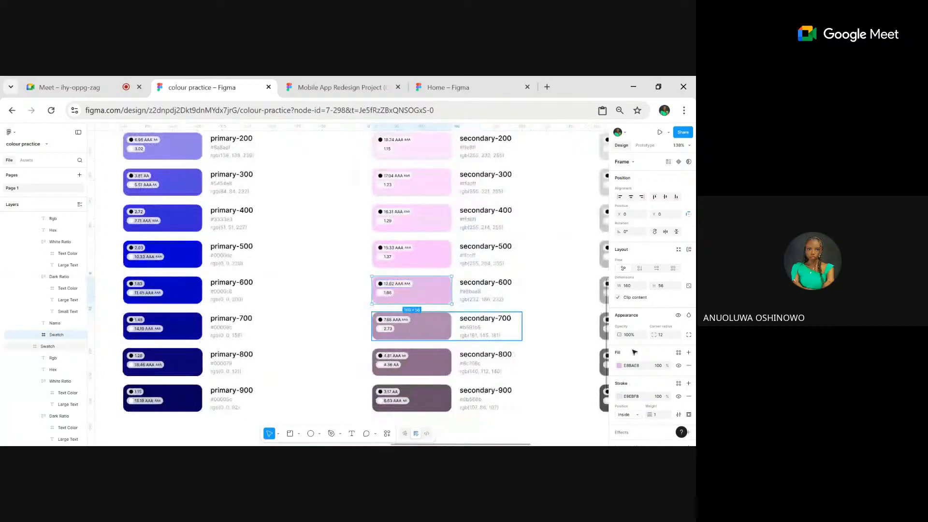
click(678, 353)
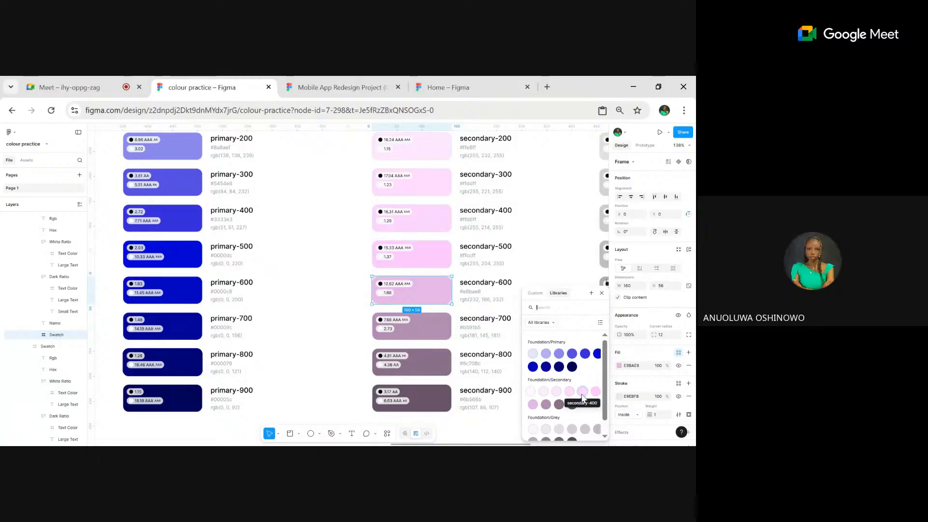
scroll(481, 324, up, 3)
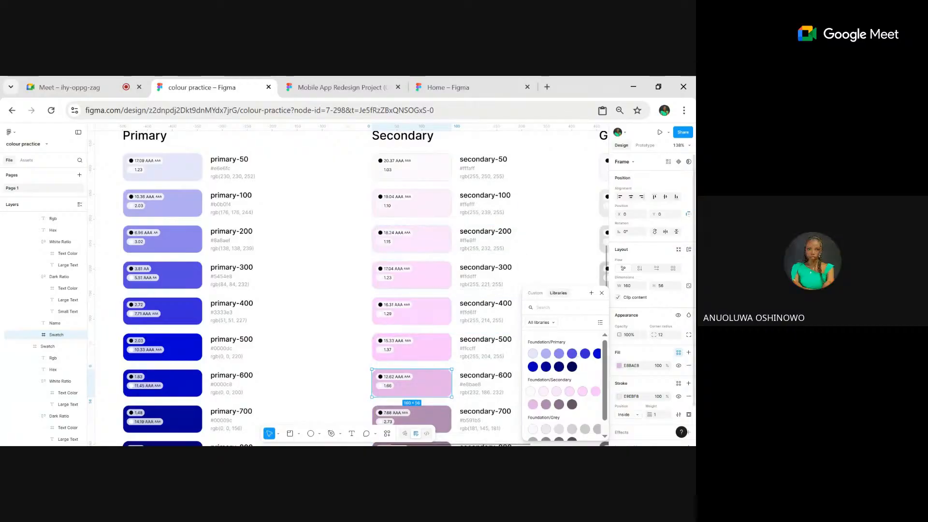
click(560, 236)
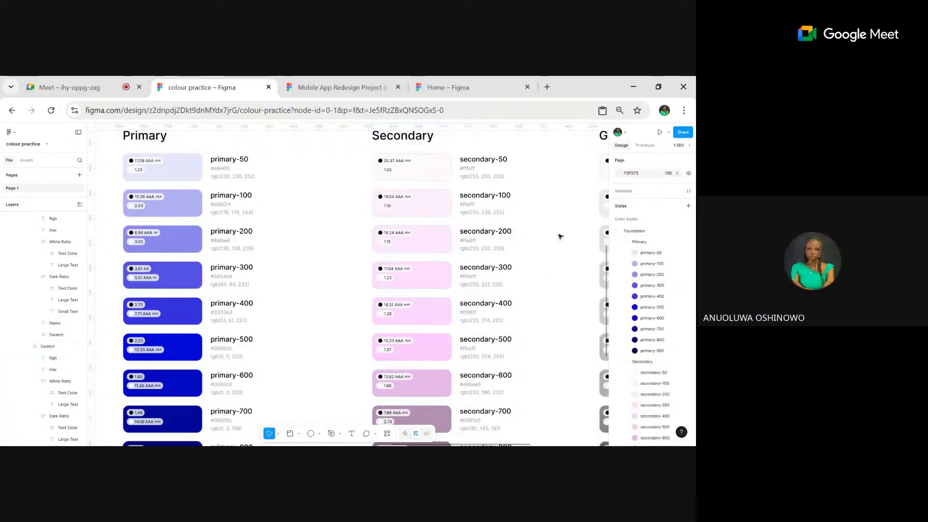
- Select the Secondary and Grey palette frames in turn and review the swatch columns
scroll(559, 236, down, 6)
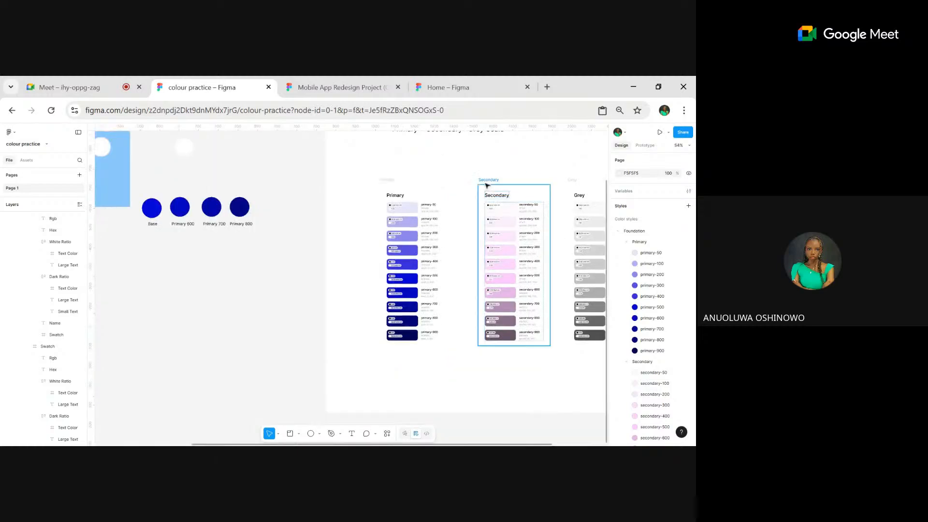
click(483, 184)
scroll(483, 184, down, 3)
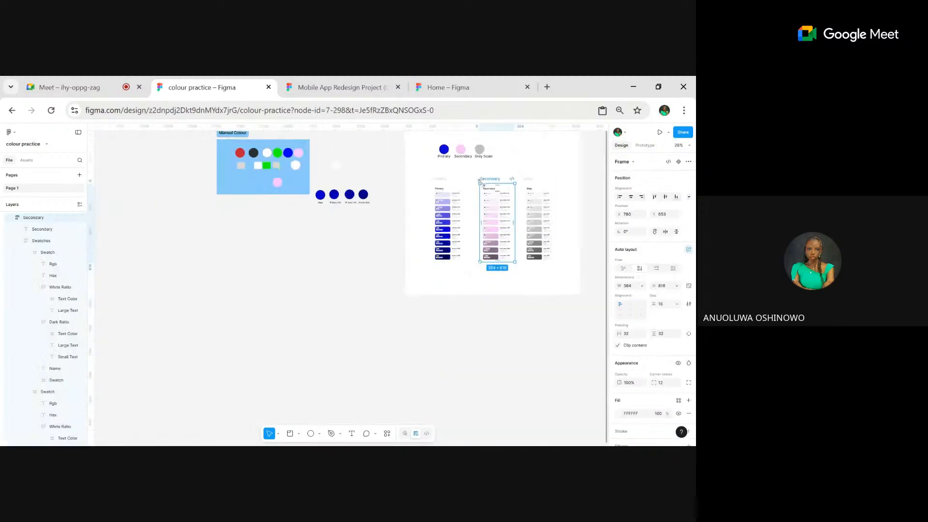
click(528, 179)
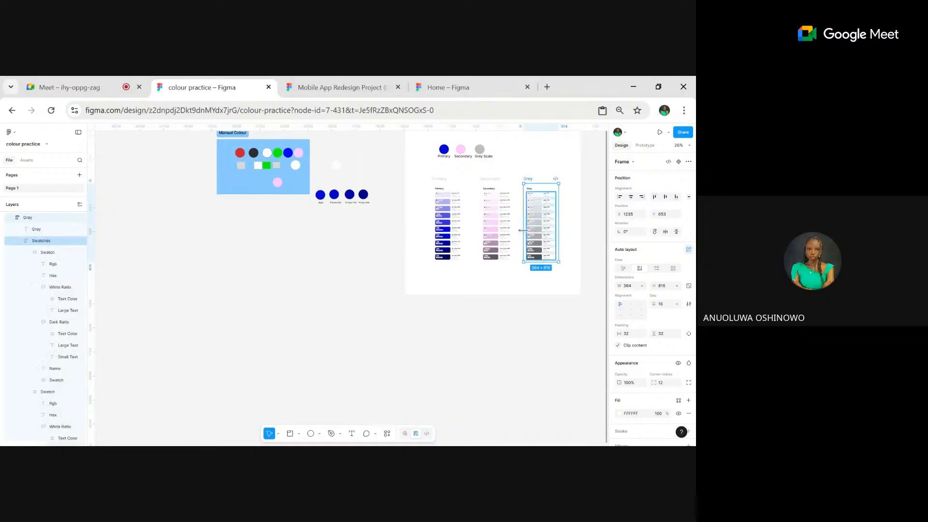
scroll(477, 224, up, 5)
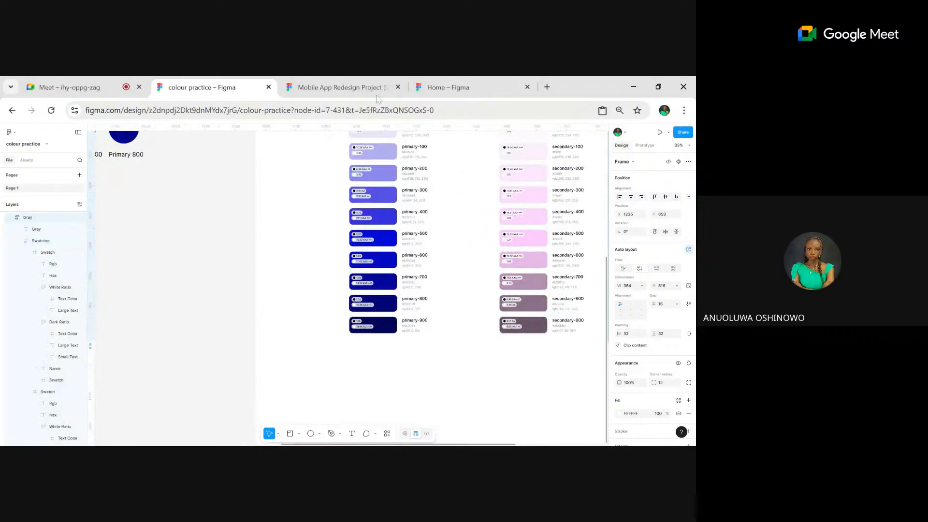
- Check the Google Meet call, then return to the colour practice file and select the swatch list in the Secondary palette
click(361, 82)
click(70, 87)
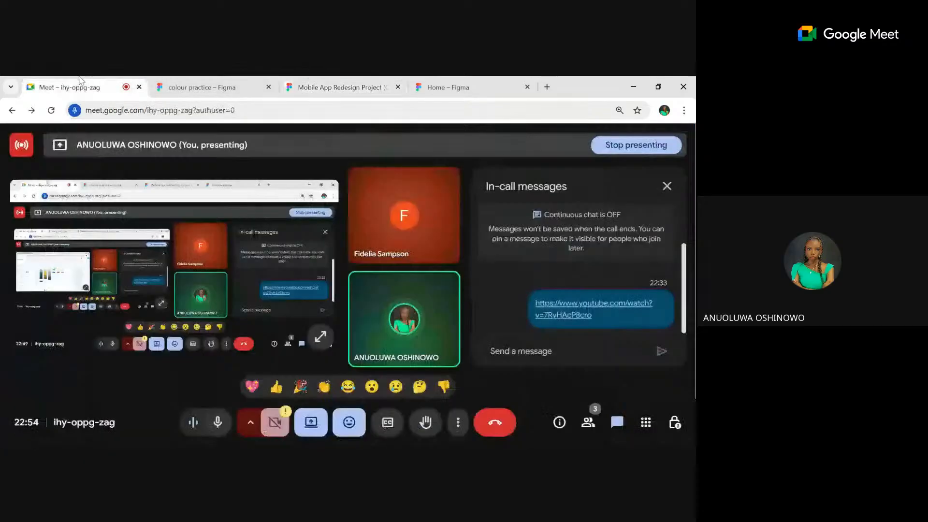
click(233, 81)
scroll(394, 201, up, 3)
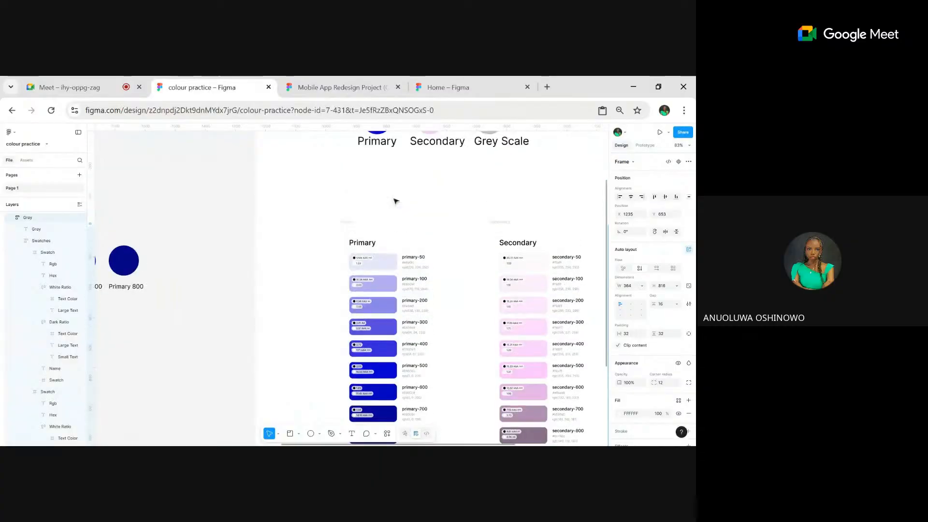
click(514, 293)
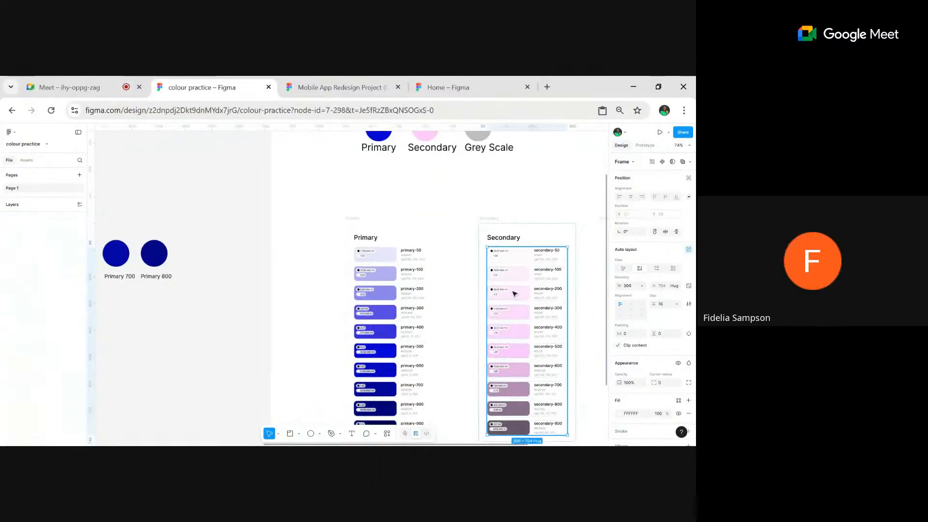
- Review the Secondary and Grey palettes, including the secondary-200 swatch, within the whole Colour Styles section
scroll(514, 294, right, 5)
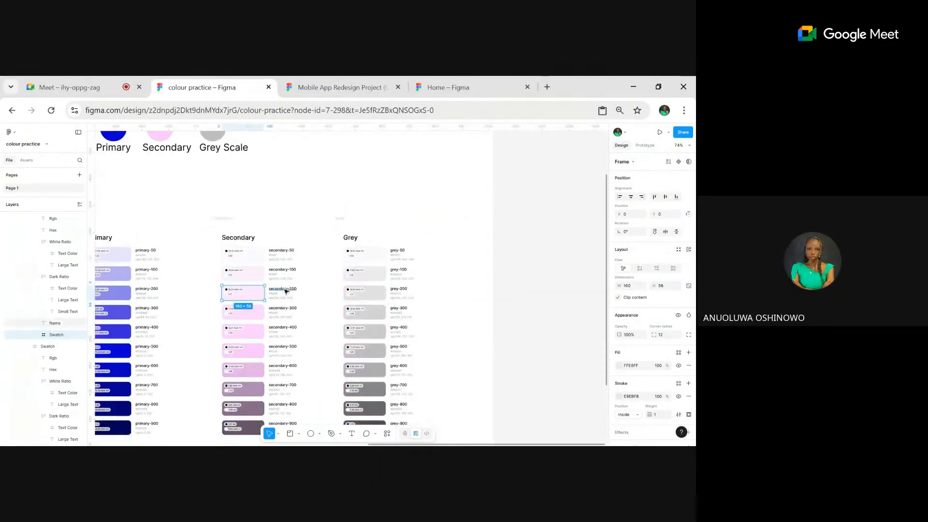
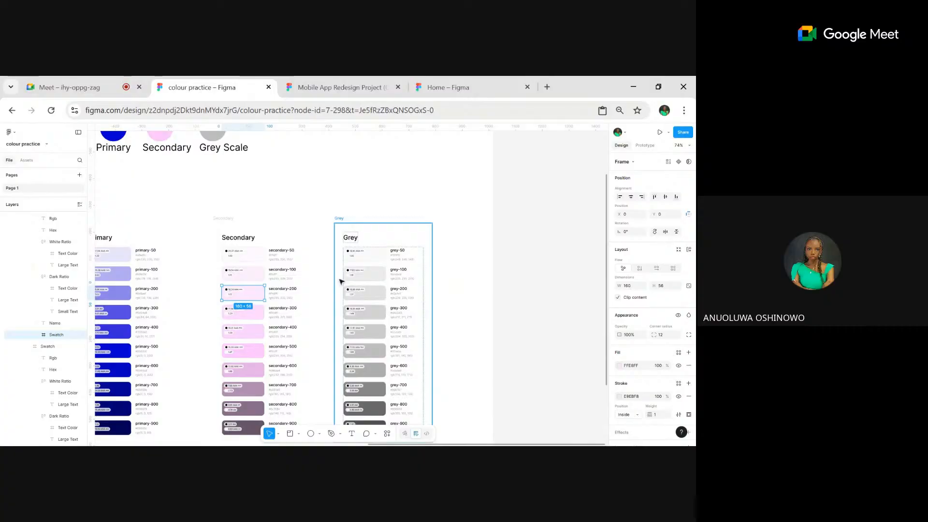
scroll(340, 281, down, 5)
scroll(341, 281, down, 2)
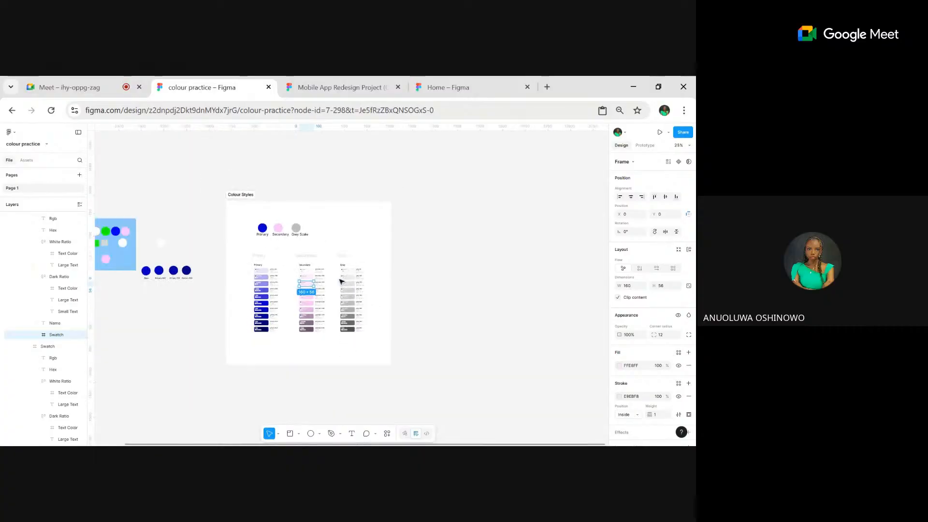
- Switch to the Mobile App Redesign Project file and examine its primary, secondary and grey scale palettes, selecting the grey scale frame
click(323, 83)
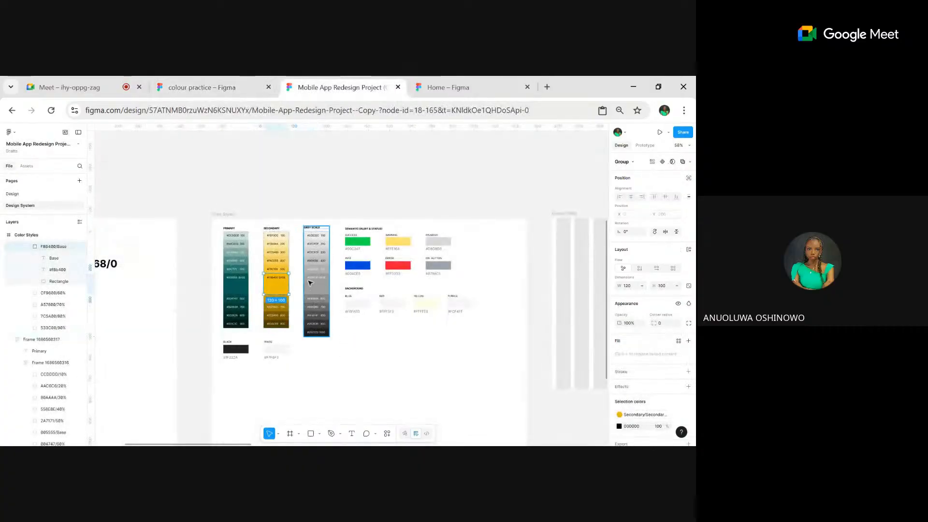
scroll(325, 245, up, 5)
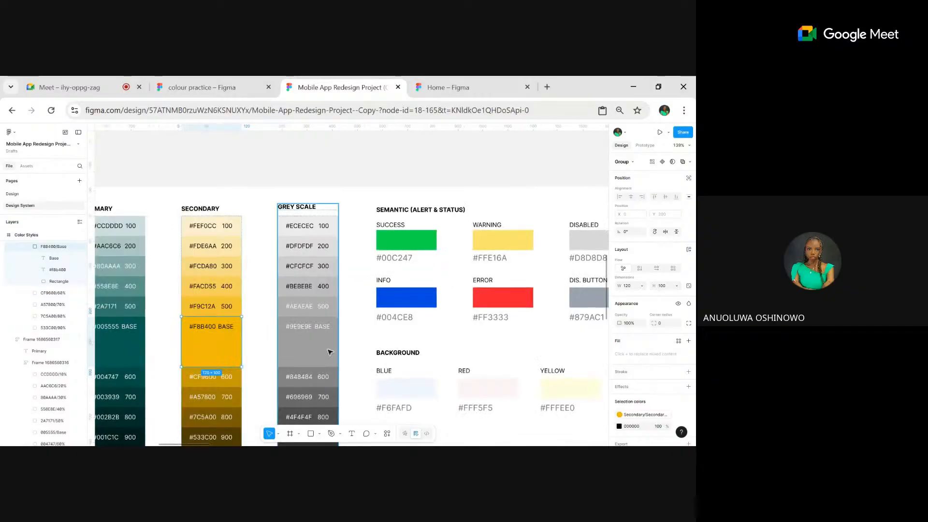
scroll(330, 352, down, 1)
scroll(330, 352, down, 2)
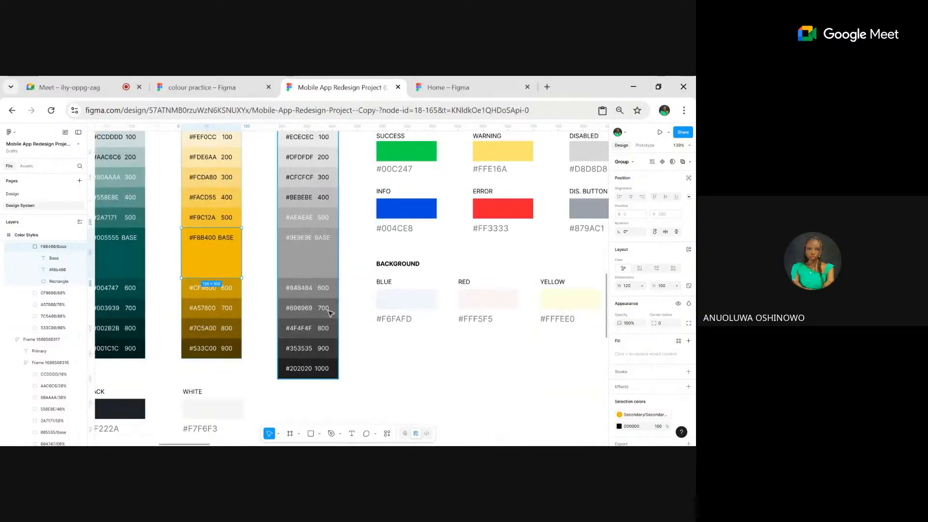
scroll(308, 265, down, 4)
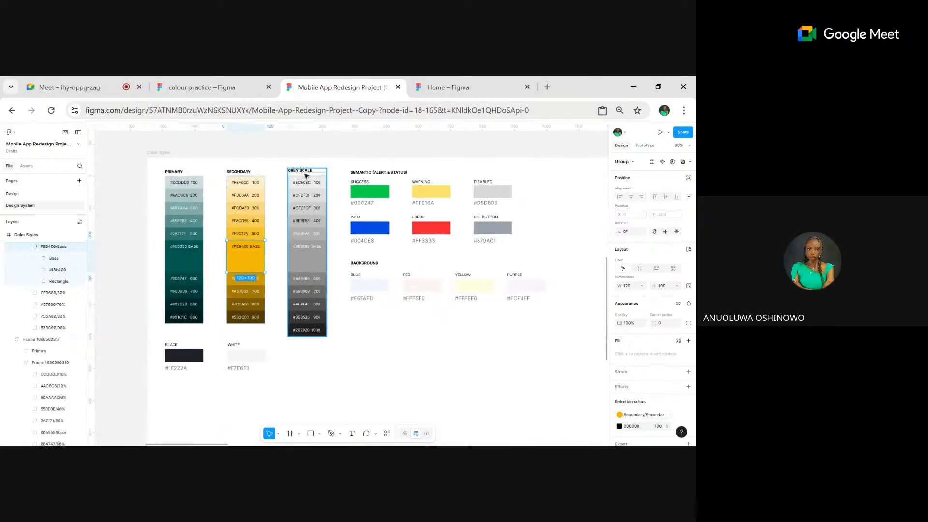
click(306, 176)
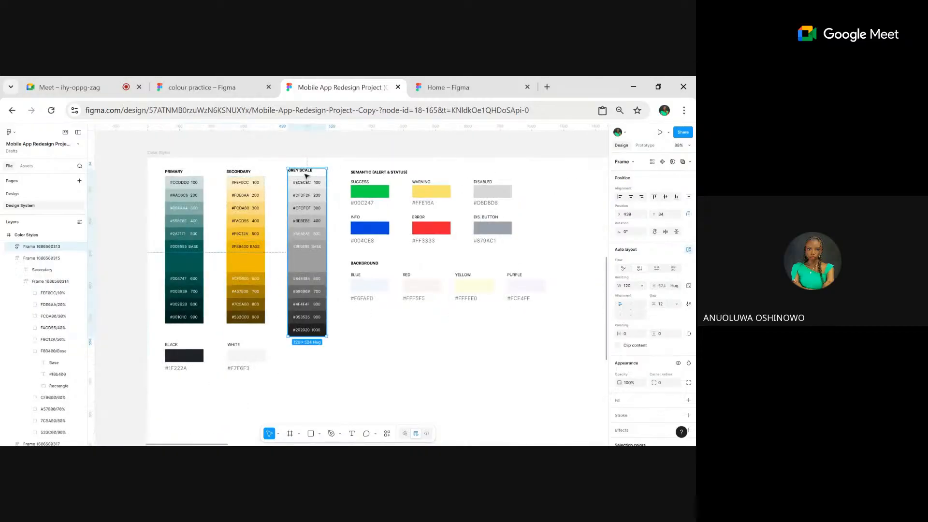
- Inspect the semantic (alert & status) colour group and the background colours, selecting the blue and red background swatches
click(456, 226)
scroll(455, 226, down, 3)
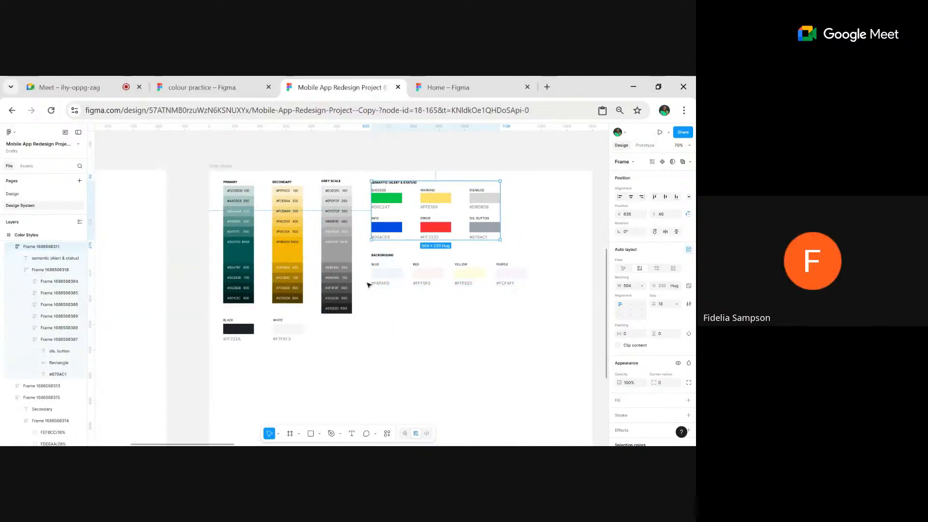
click(396, 274)
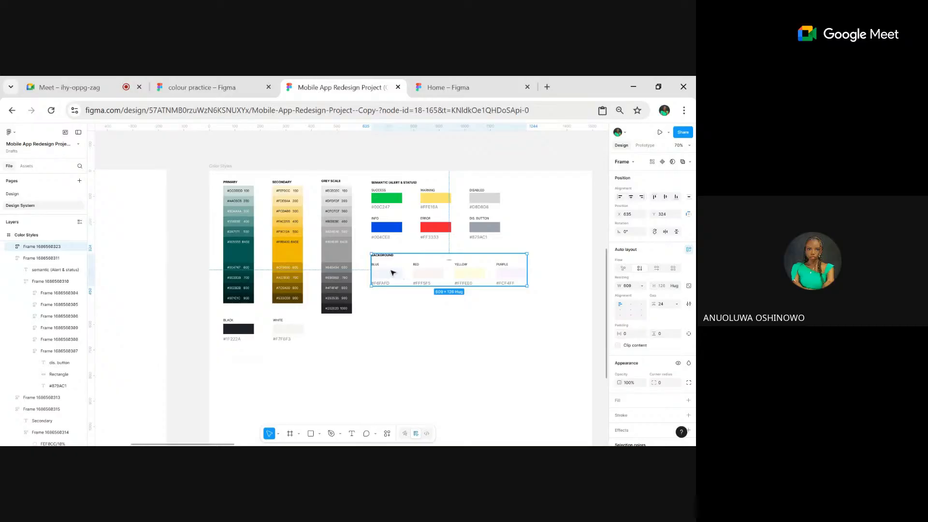
click(393, 273)
click(392, 273)
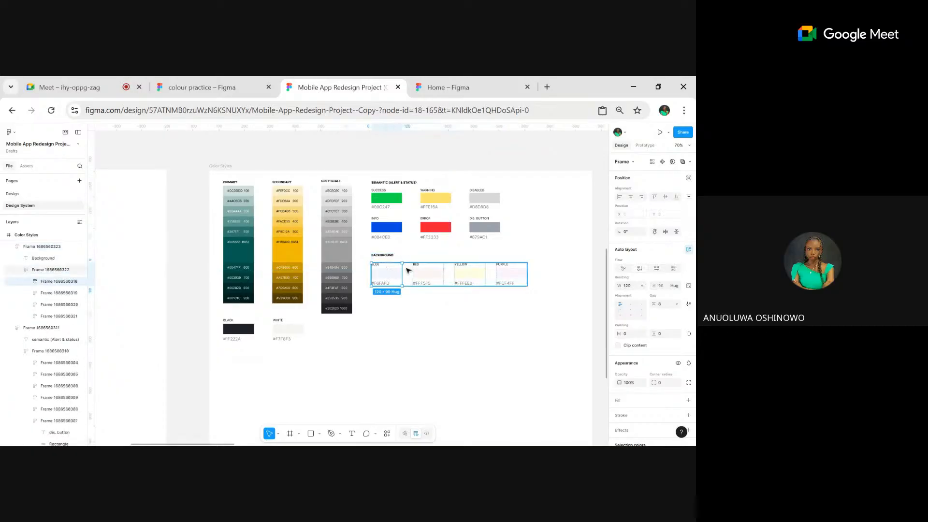
click(437, 271)
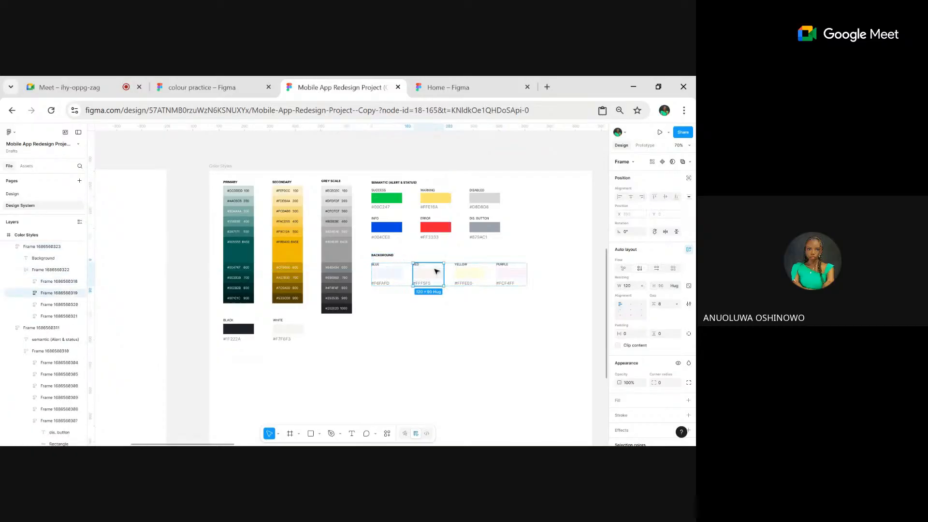
- Examine the Typography frame's text style list and inspect the Caption 1B and Caption 1R text styles
scroll(437, 272, up, 5)
scroll(436, 271, down, 5)
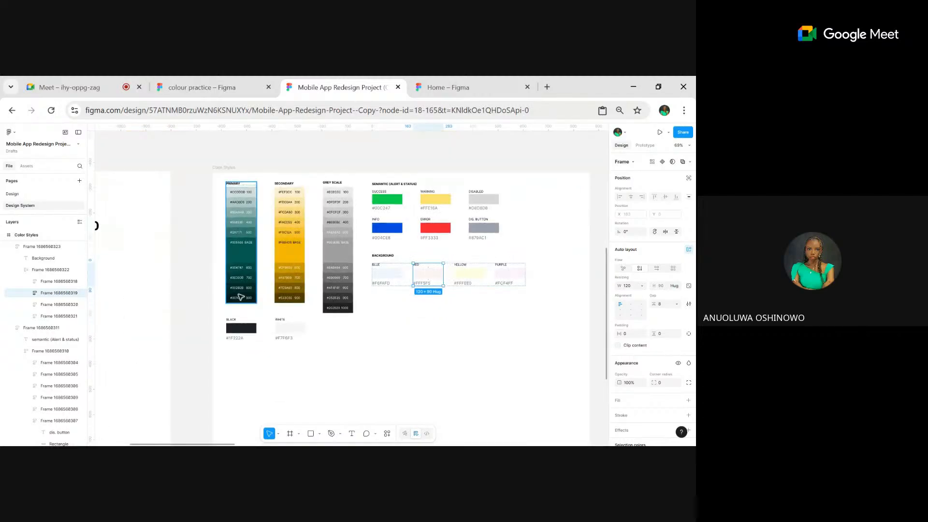
scroll(240, 295, left, 10)
scroll(242, 298, down, 2)
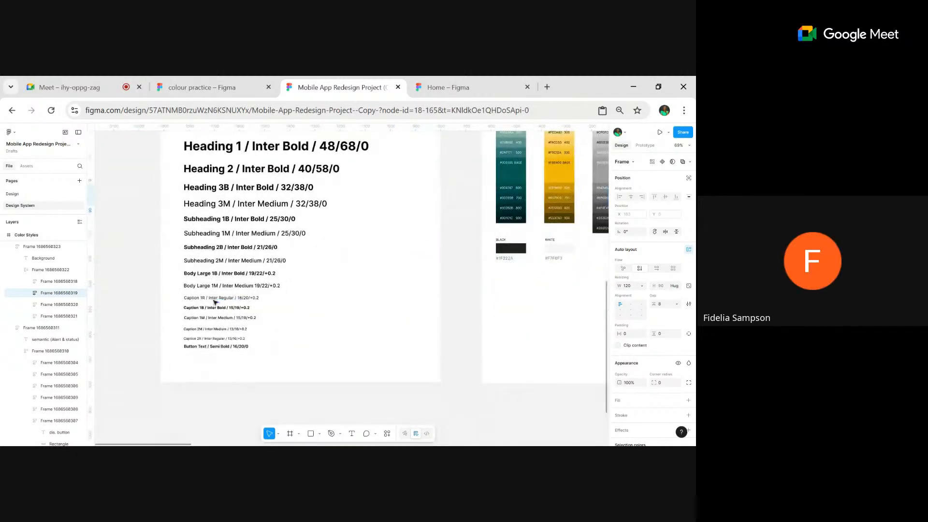
scroll(228, 219, up, 5)
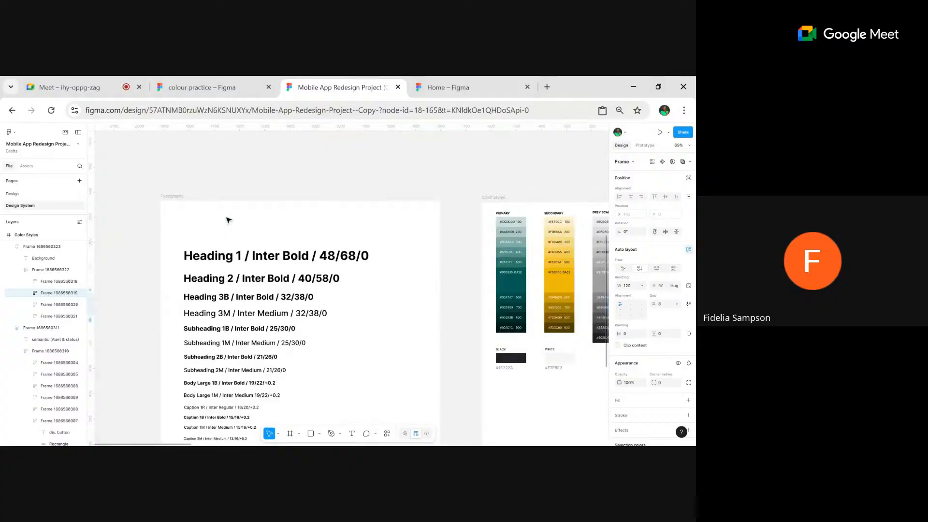
scroll(228, 220, down, 2)
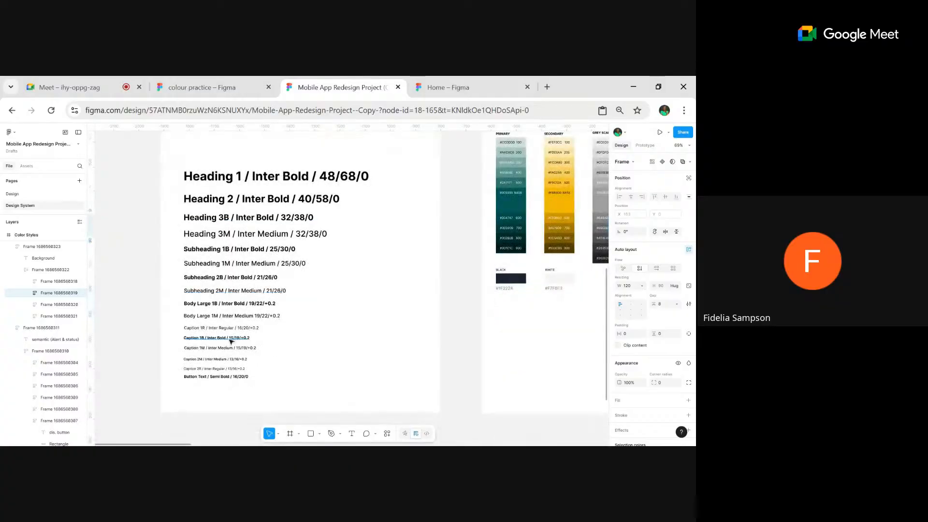
click(229, 337)
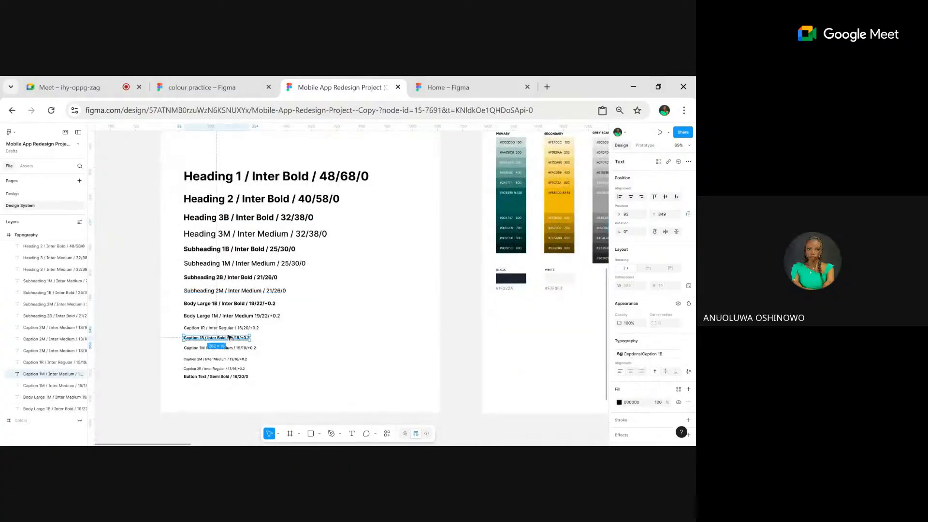
scroll(229, 337, up, 3)
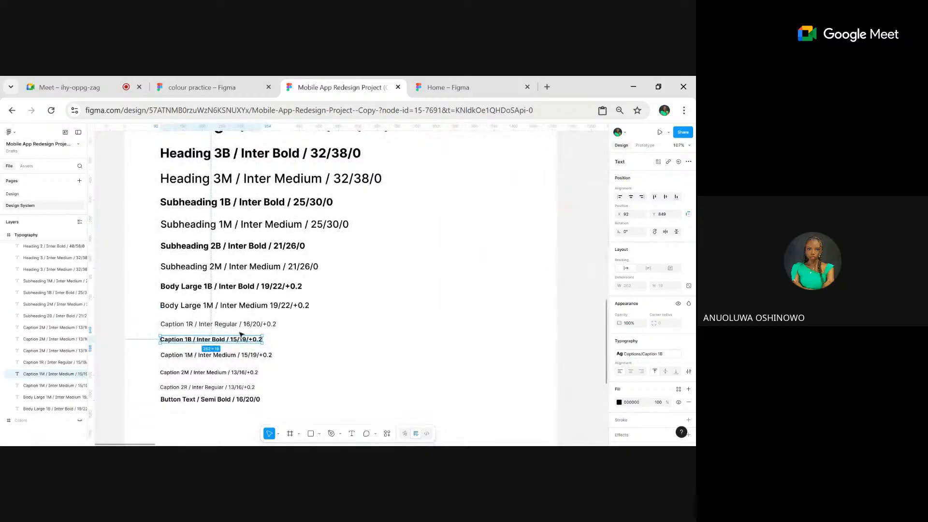
click(236, 325)
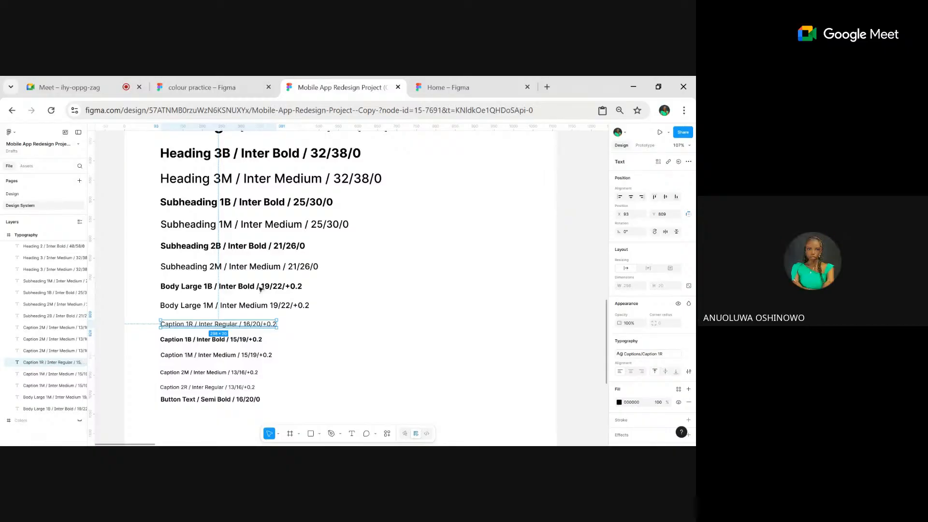
- Return to the Google Meet call by way of the colour practice file and close the in-call messages
click(230, 80)
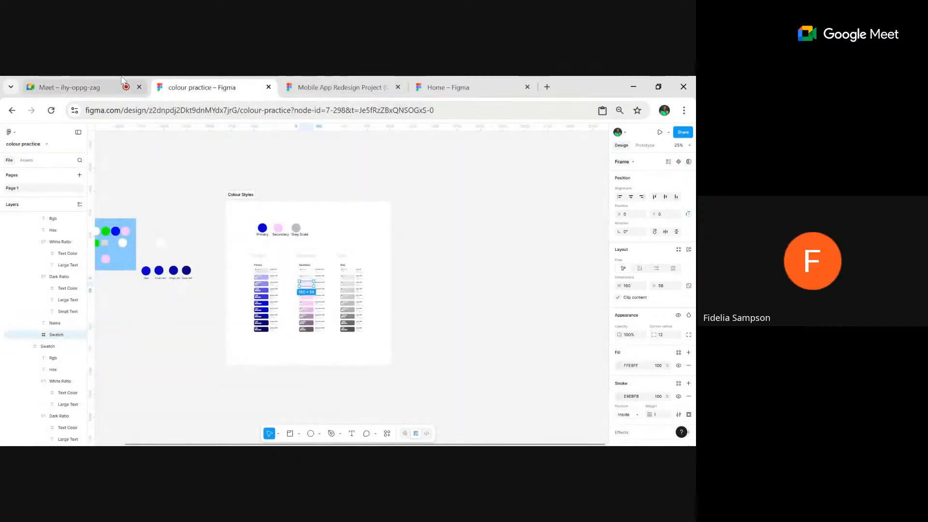
click(72, 87)
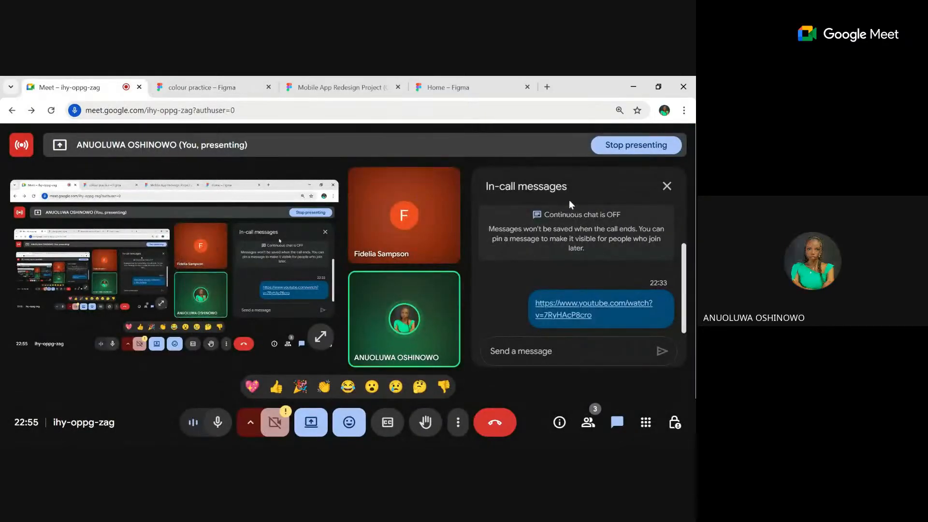
click(667, 188)
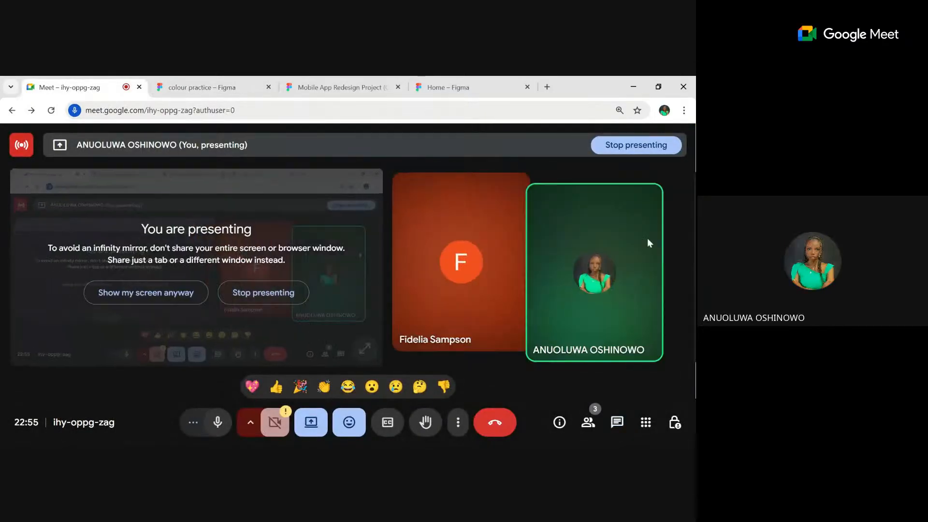